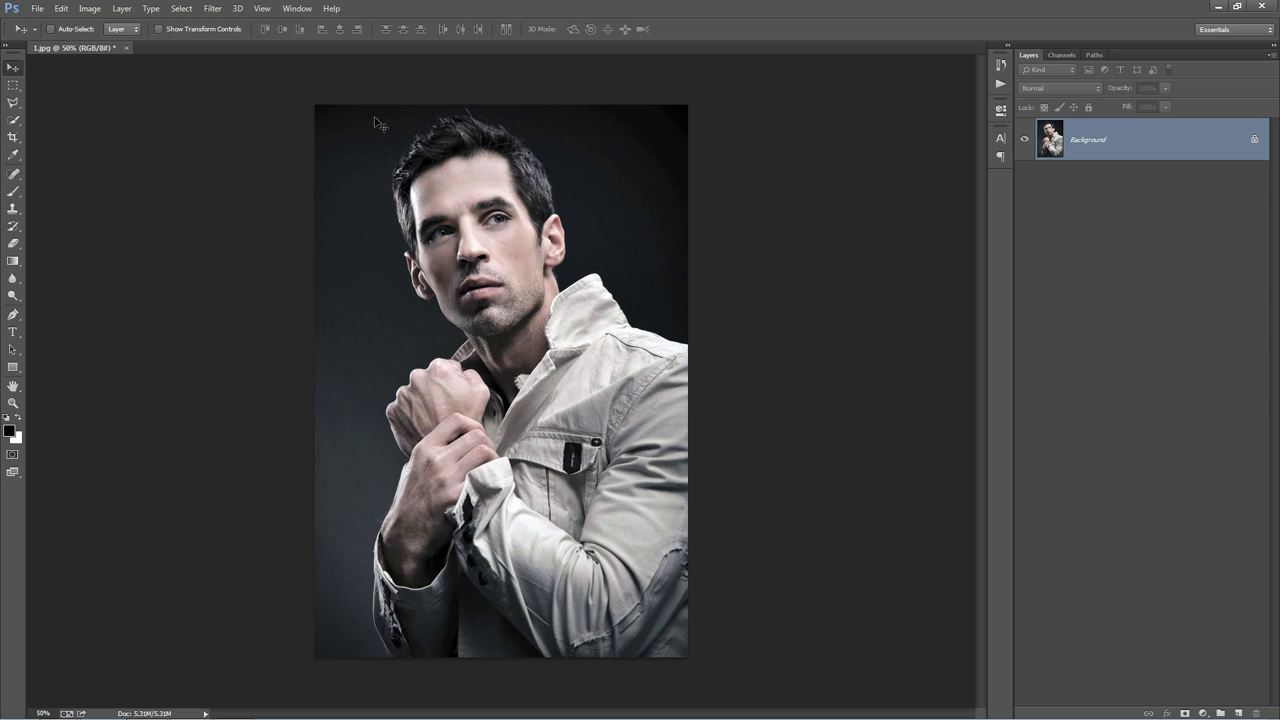
Check the image's color mode and bit depth.
click(89, 8)
mouse_move(125, 48)
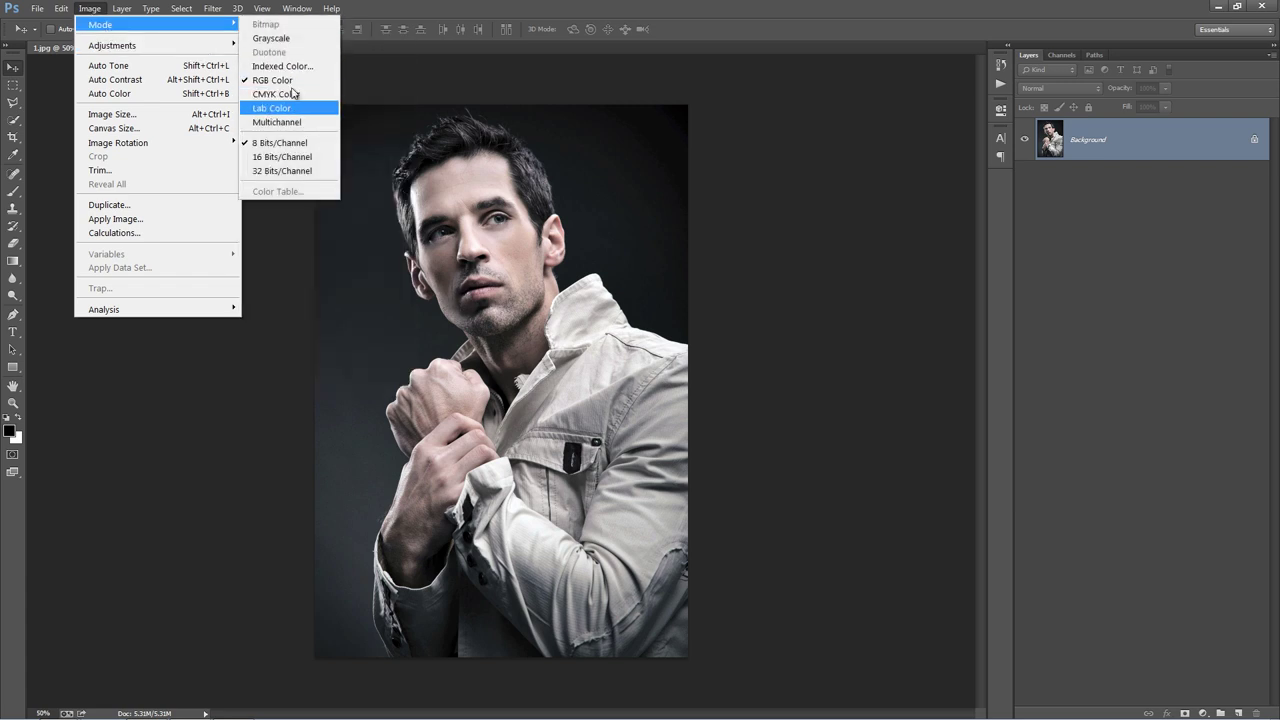
click(538, 174)
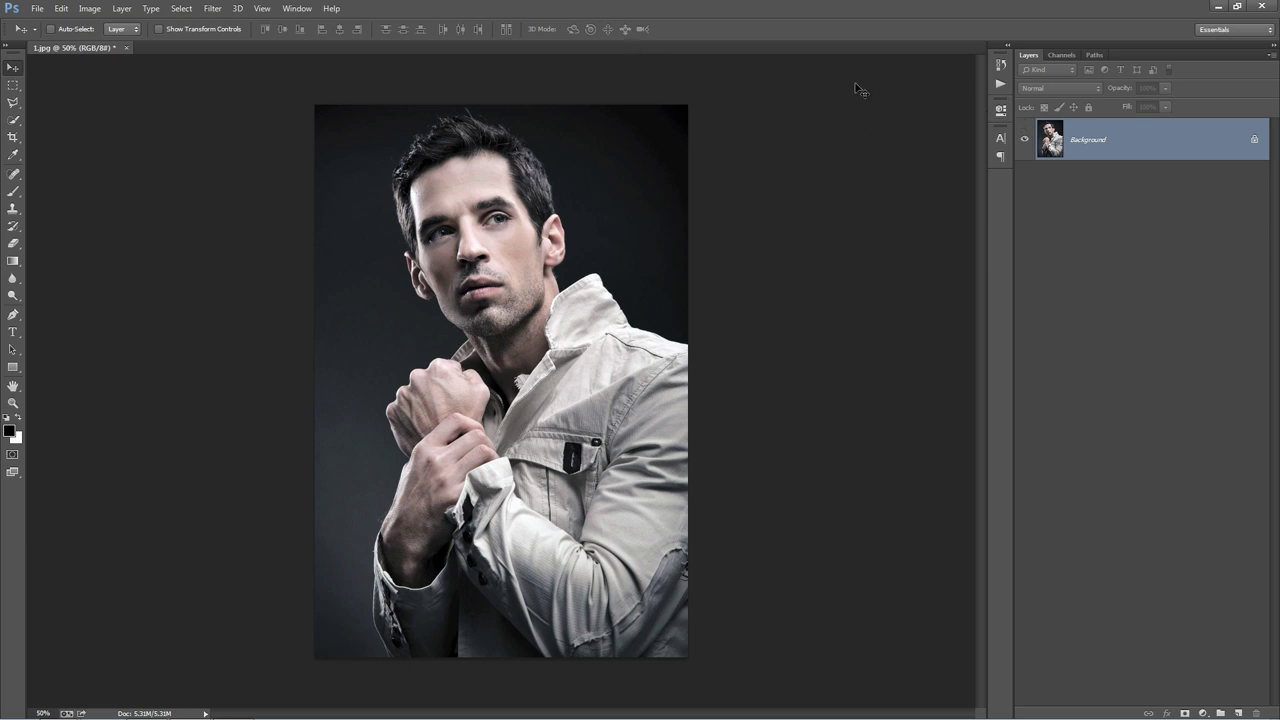
Load the LightRunner.atn action set from the Light Runner folder.
click(294, 10)
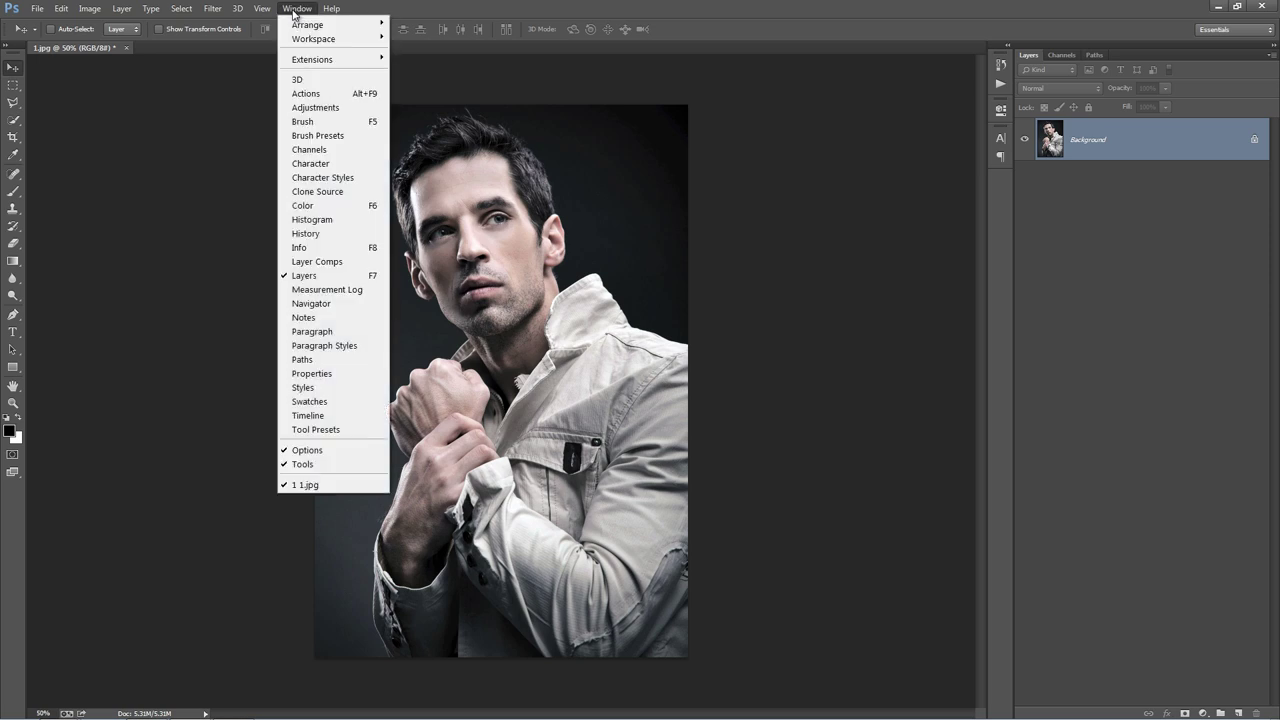
click(306, 93)
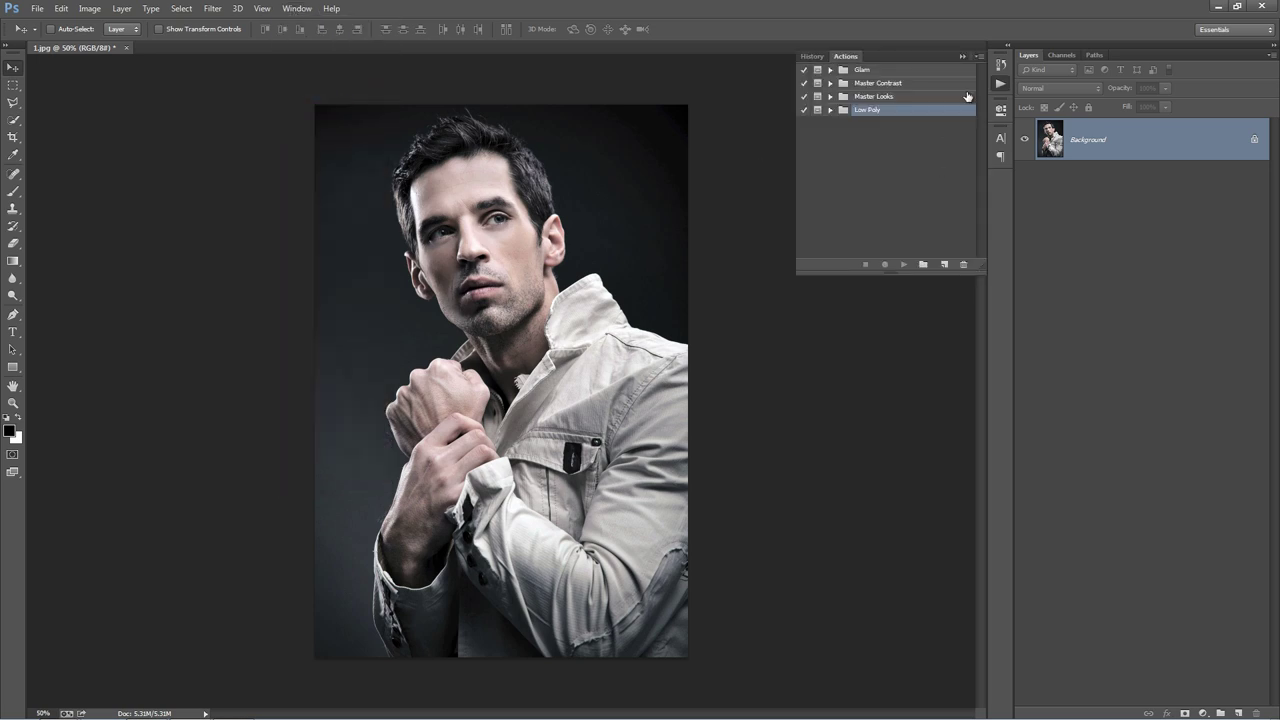
click(979, 57)
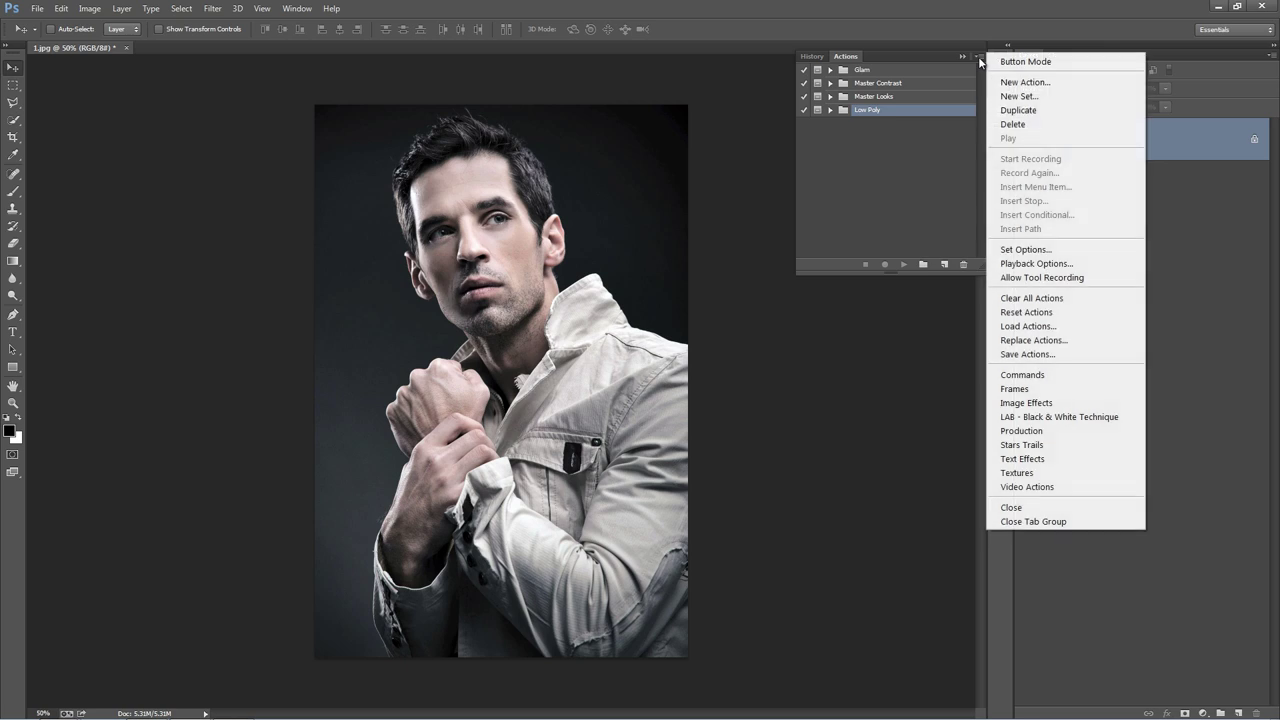
click(1089, 328)
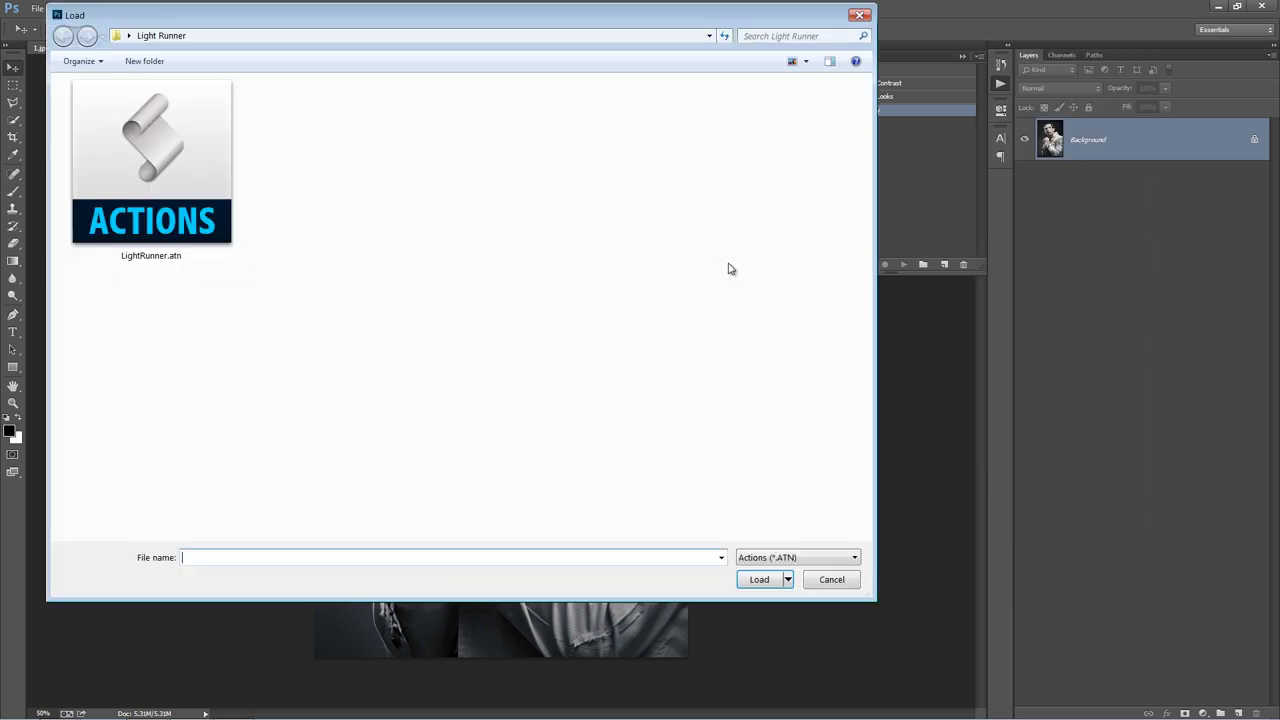
double_click(146, 168)
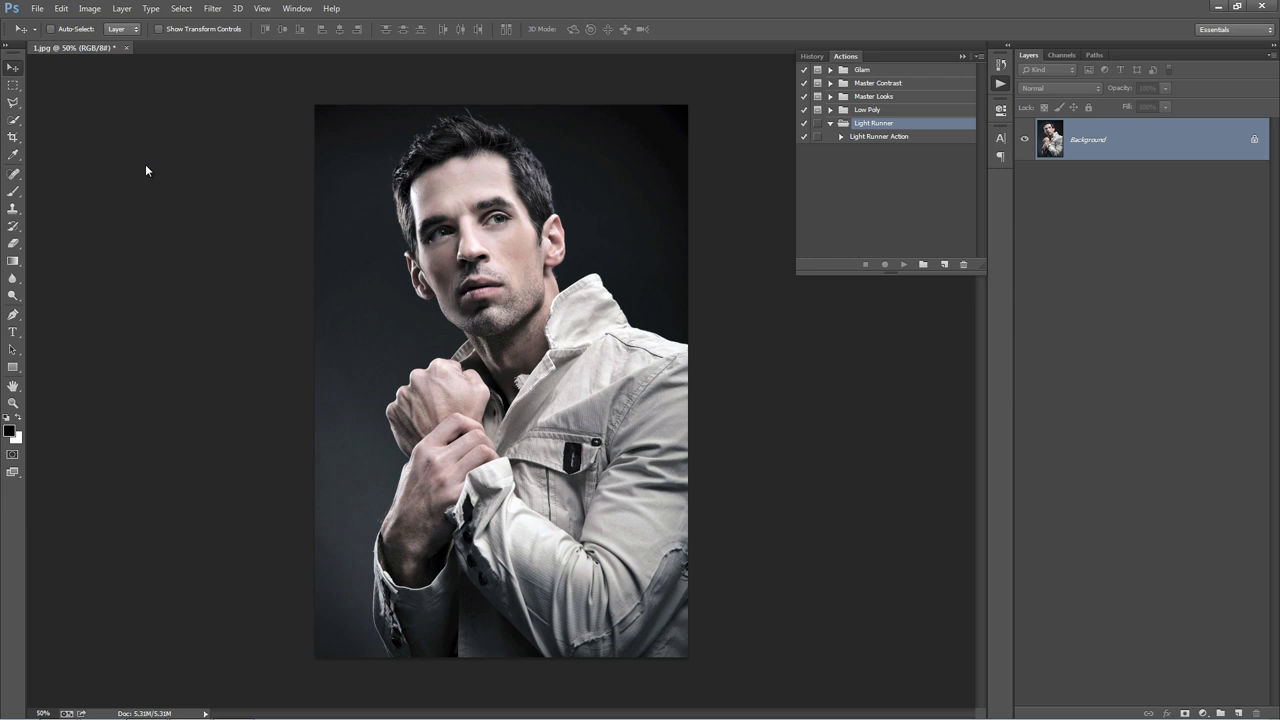
Play the Light Runner Action on the portrait and put the actions list away.
click(889, 137)
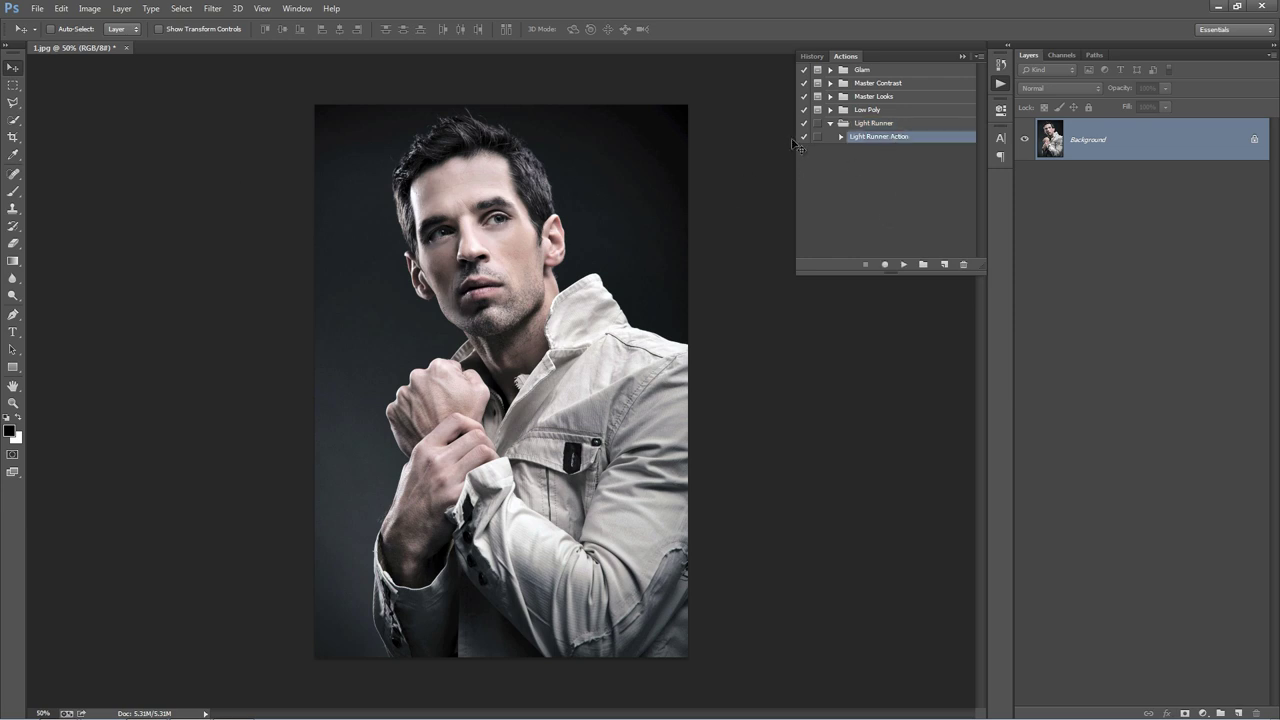
click(904, 266)
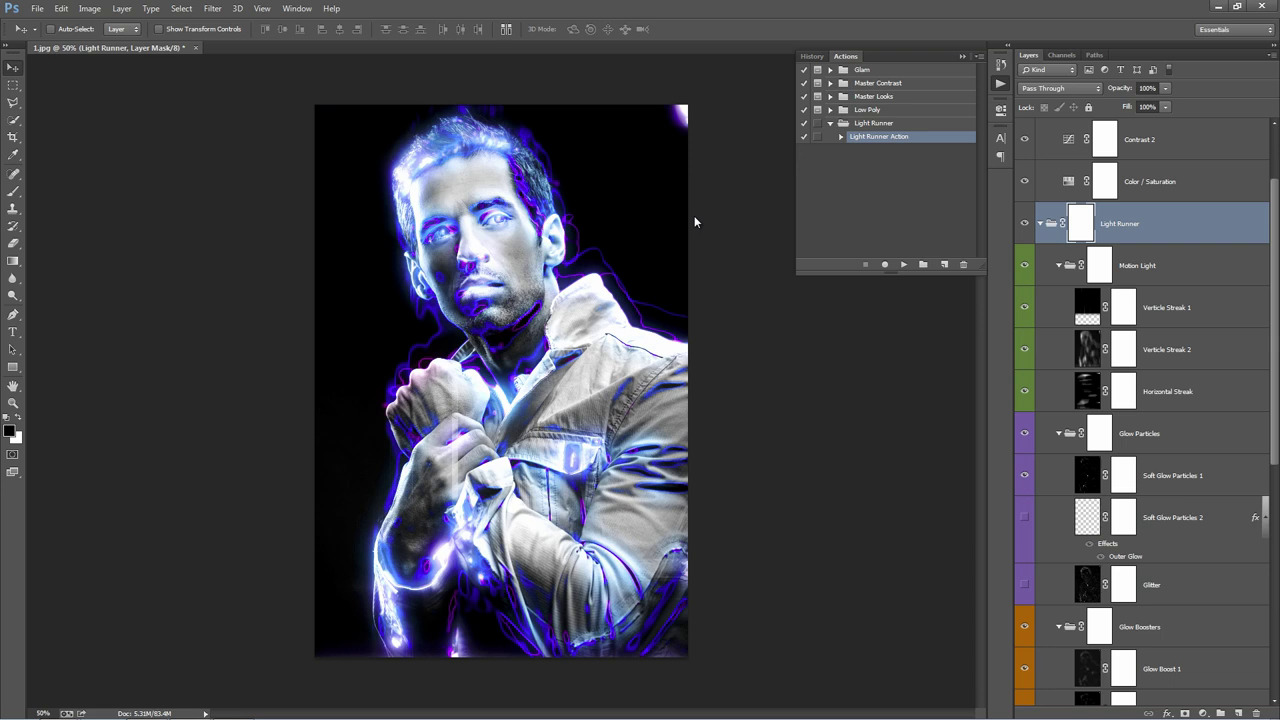
click(961, 57)
Collapse the Motion Light, Glow Particles, Glow Boosters and Glow Lines groups, as well as the Light Runner and Adjustments groups.
scroll(1088, 246, up, 2)
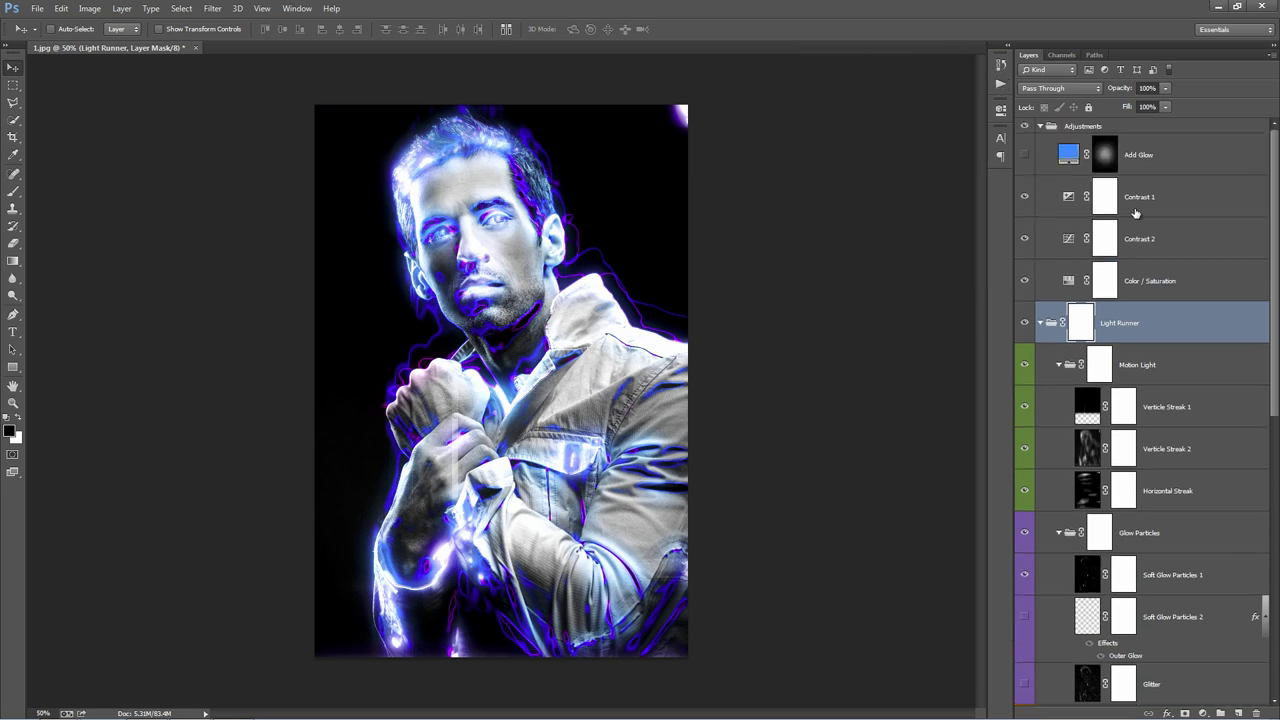
click(1059, 365)
click(1059, 406)
click(1059, 449)
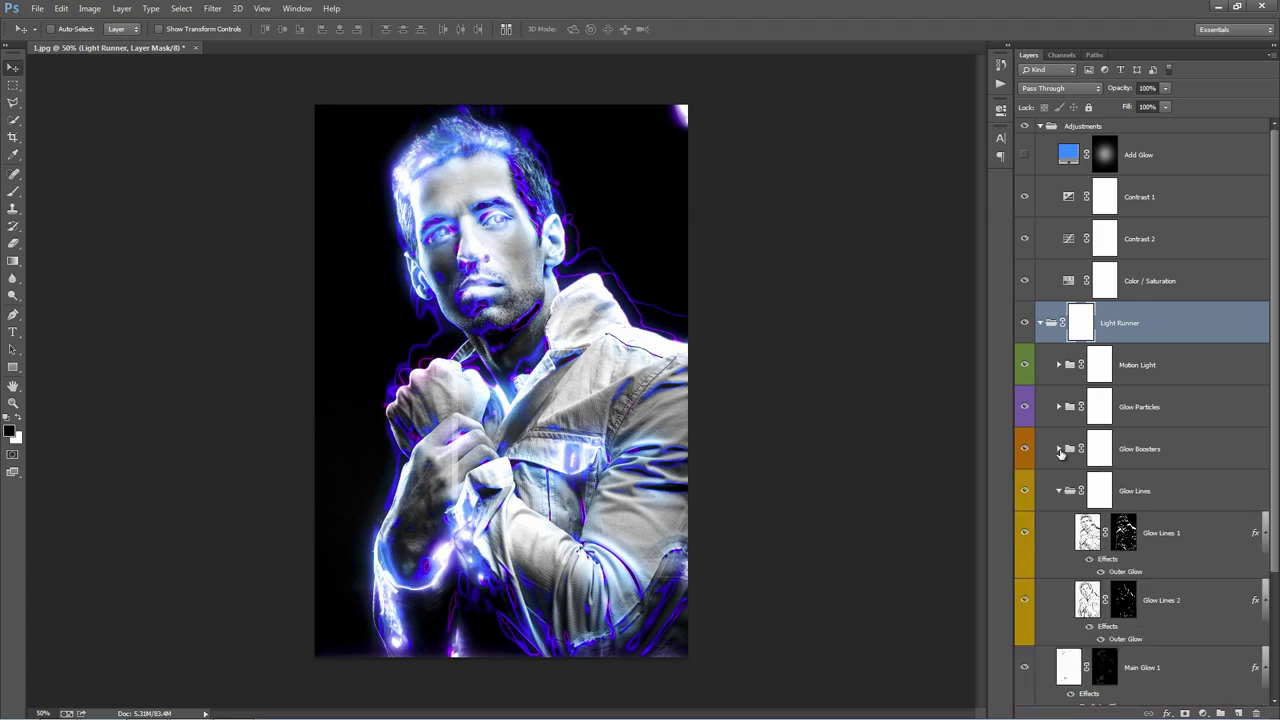
click(1059, 490)
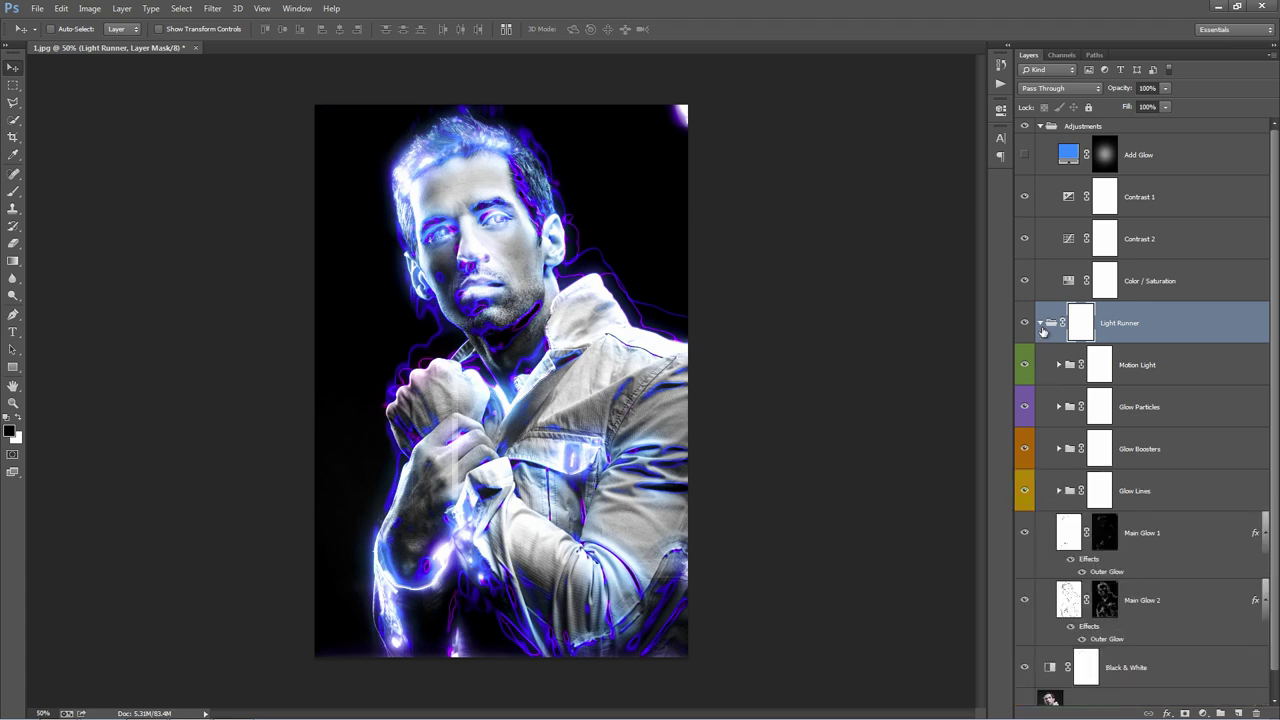
click(1042, 323)
click(1040, 126)
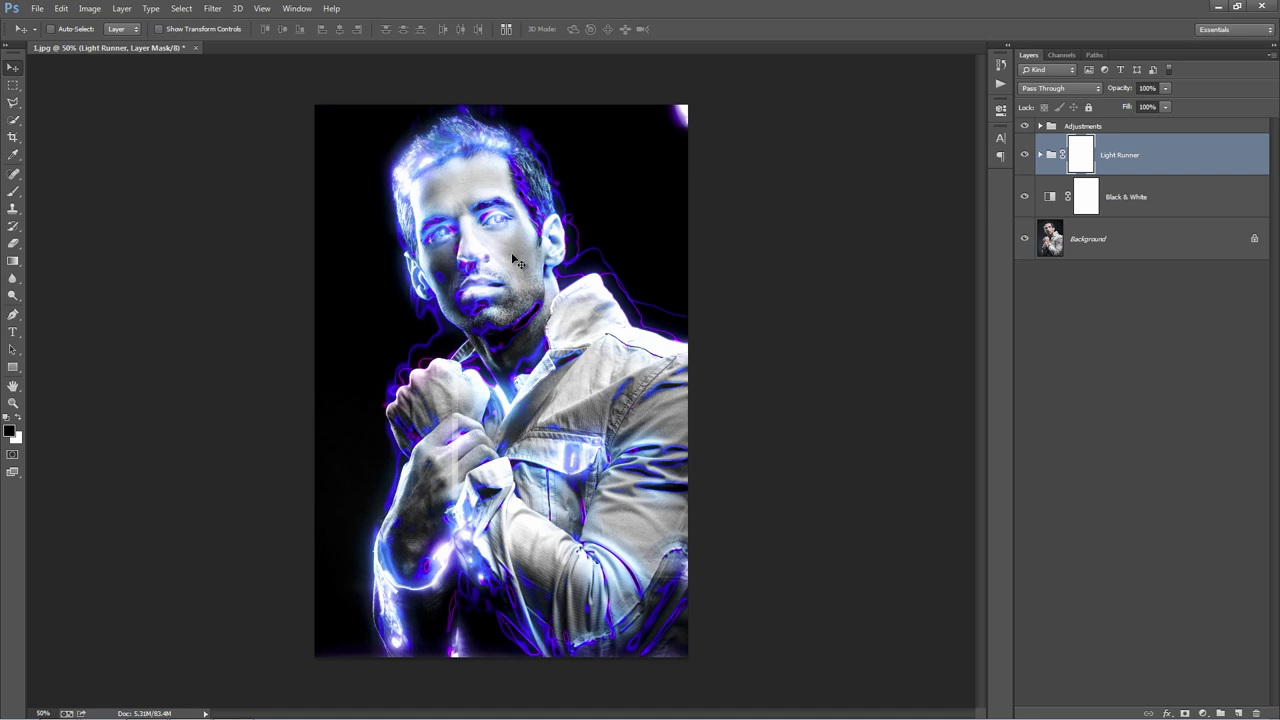
Make the Add Glow layer in the Adjustments group visible and shift its masked glow slightly up and left on the image.
click(1100, 130)
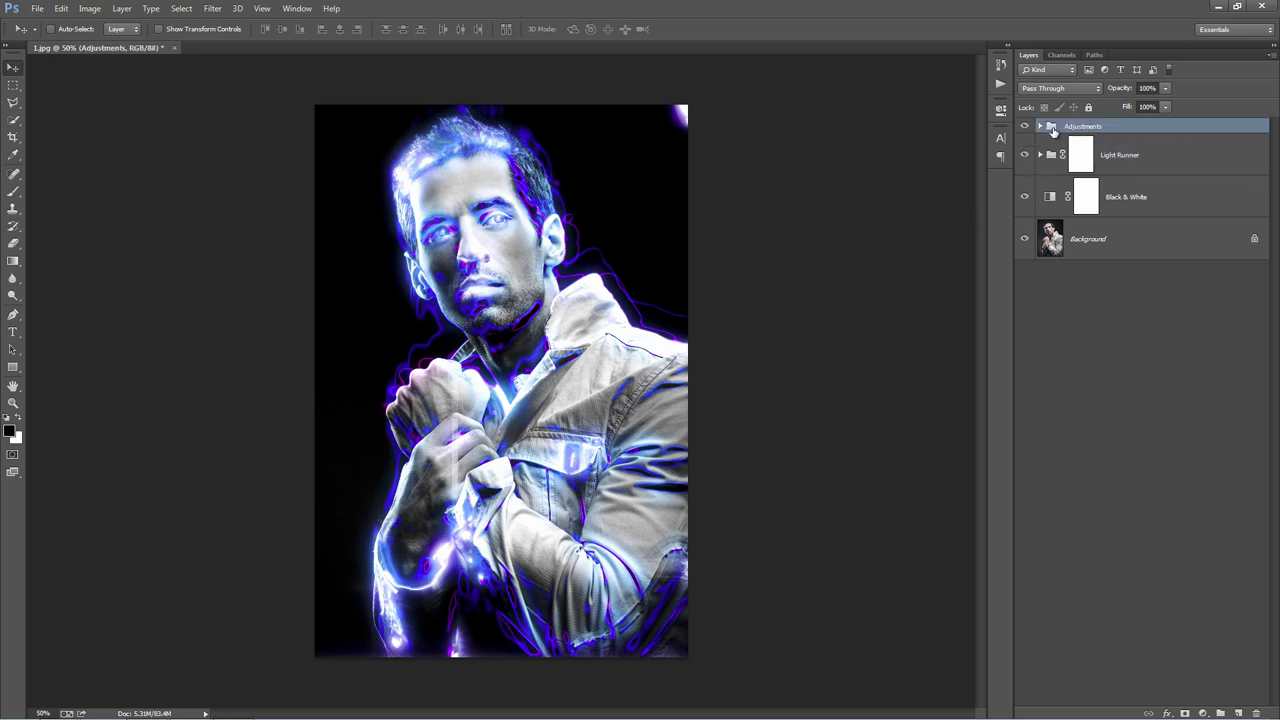
click(1041, 127)
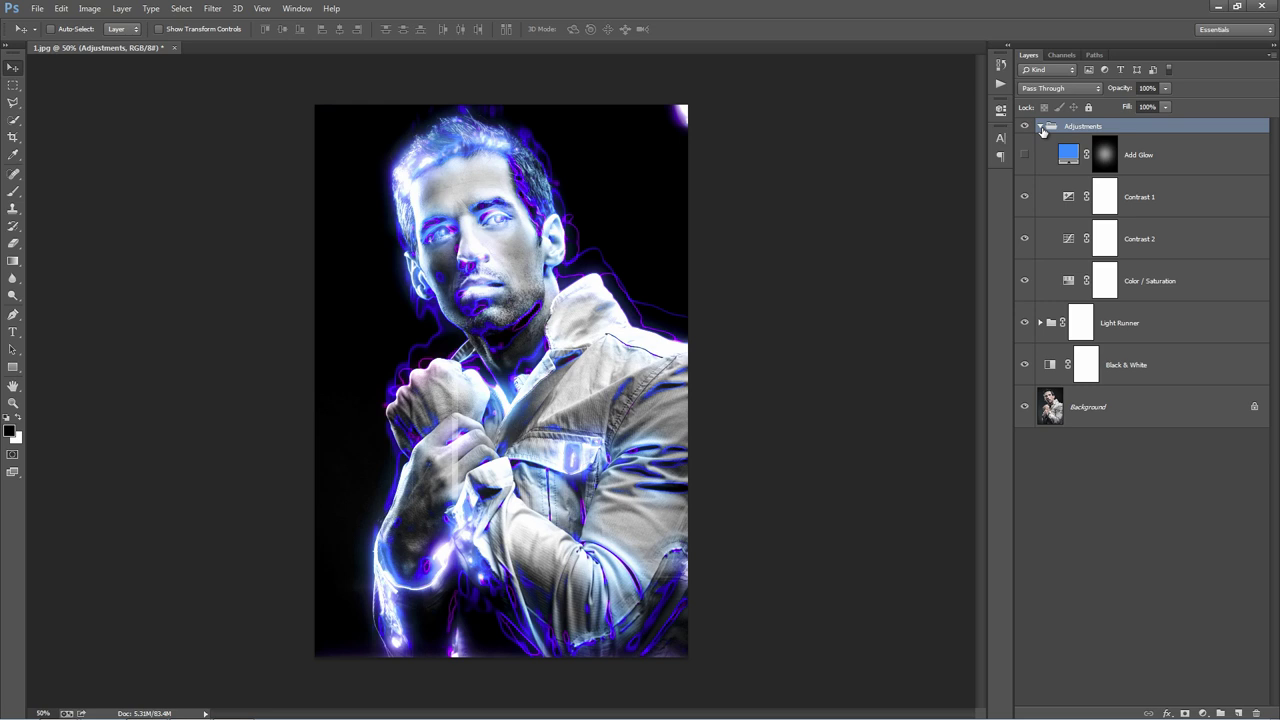
click(1213, 172)
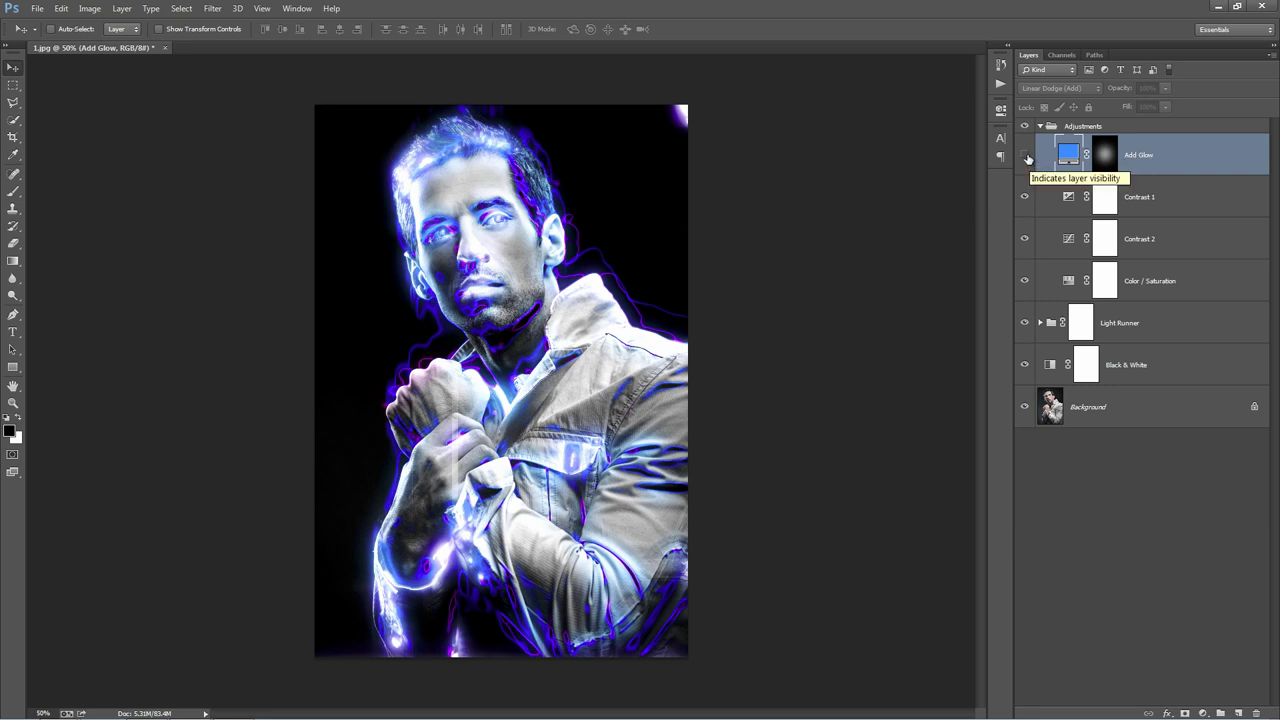
click(1026, 158)
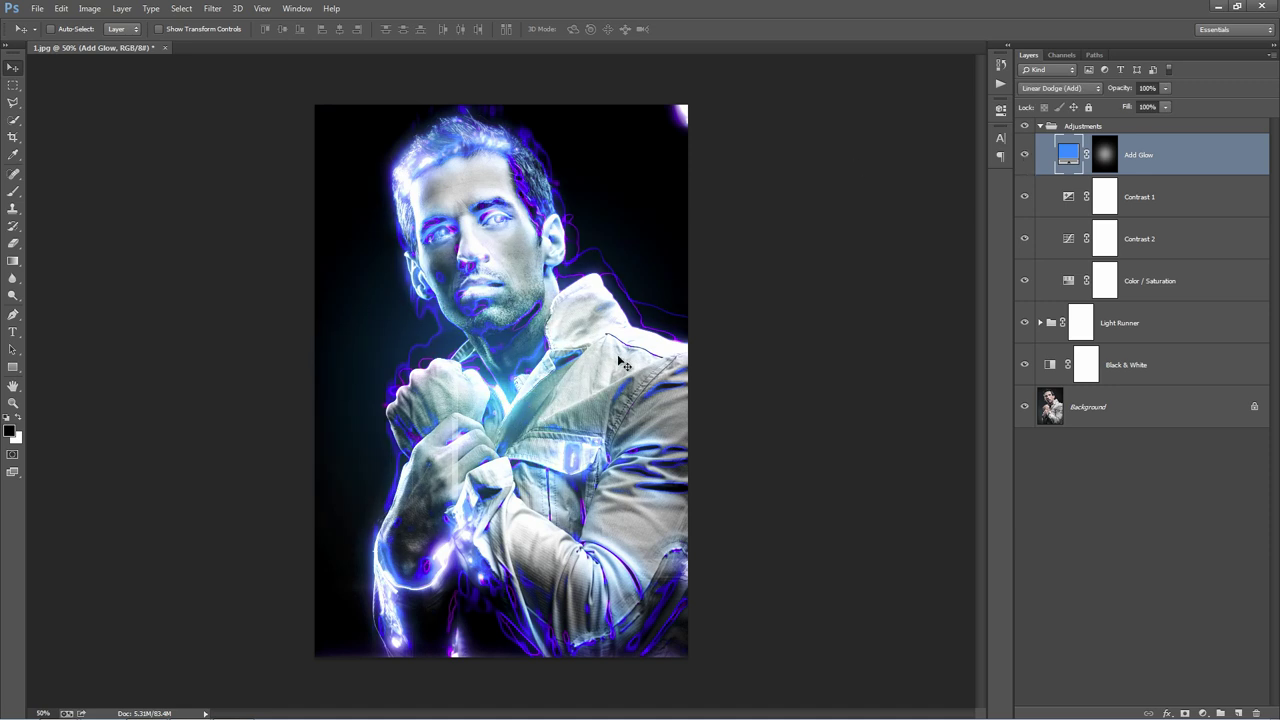
click(1104, 155)
drag(481, 412, 447, 393)
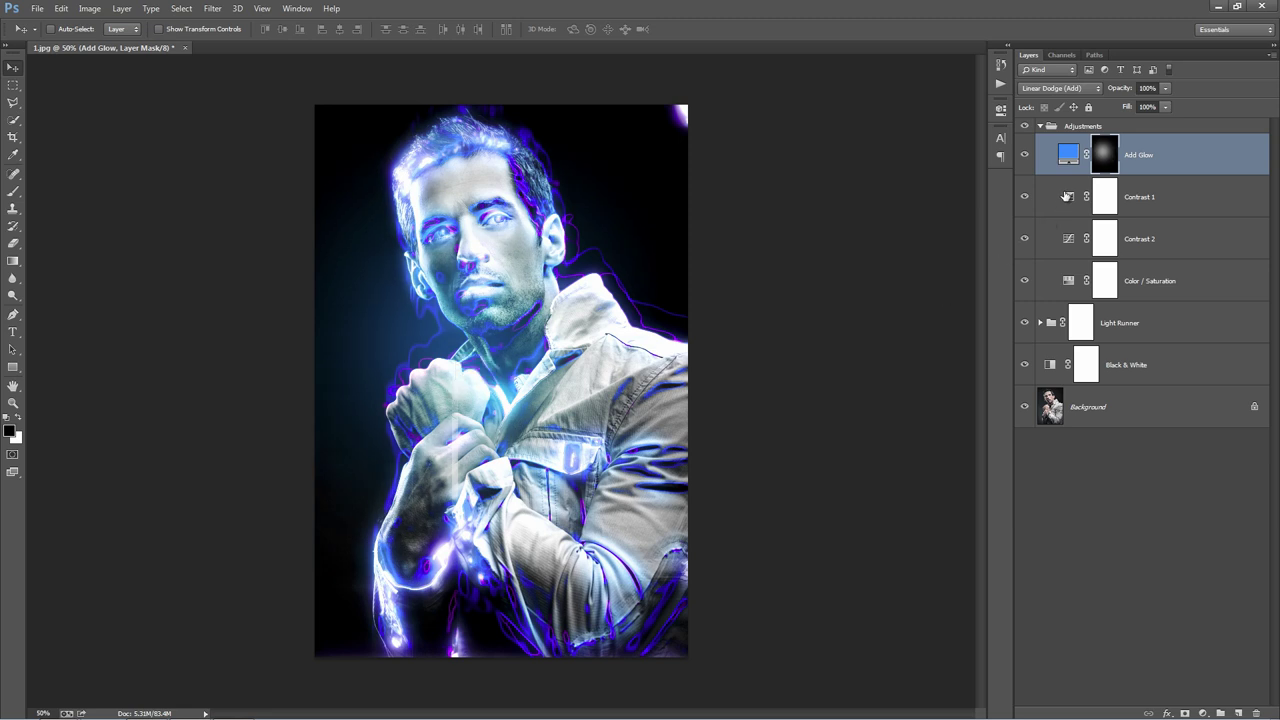
Change the Add Glow fill color to bright magenta-purple and move the glow up behind the man's head.
double_click(1067, 156)
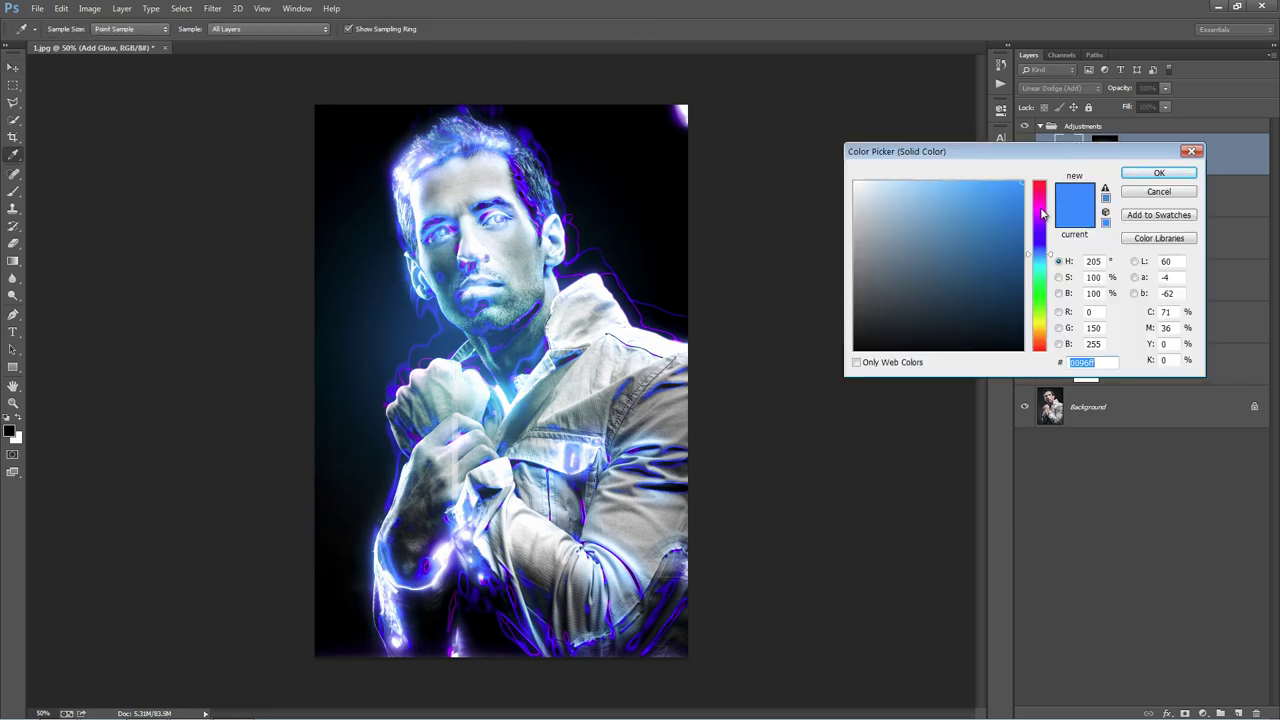
mouse_move(1038, 215)
mouse_down()
mouse_move(1038, 195)
mouse_move(1038, 268)
mouse_move(1038, 216)
mouse_up()
click(1159, 177)
key(v)
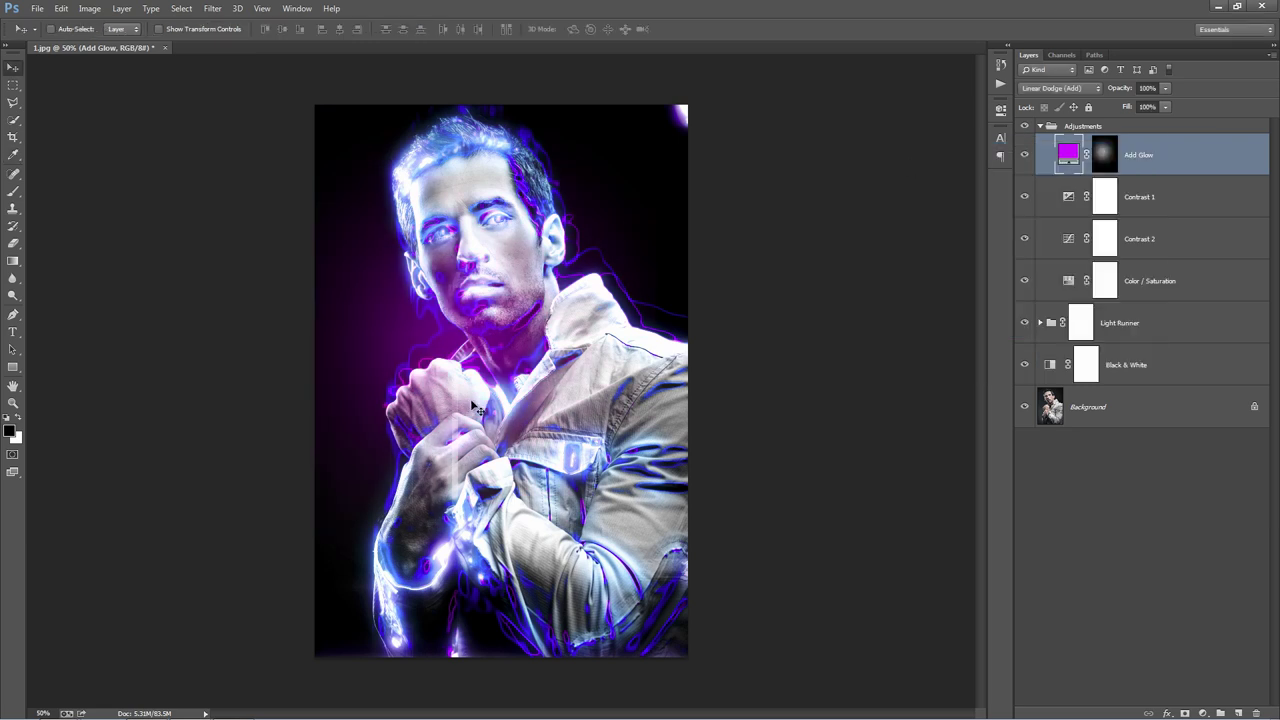
drag(476, 408, 466, 196)
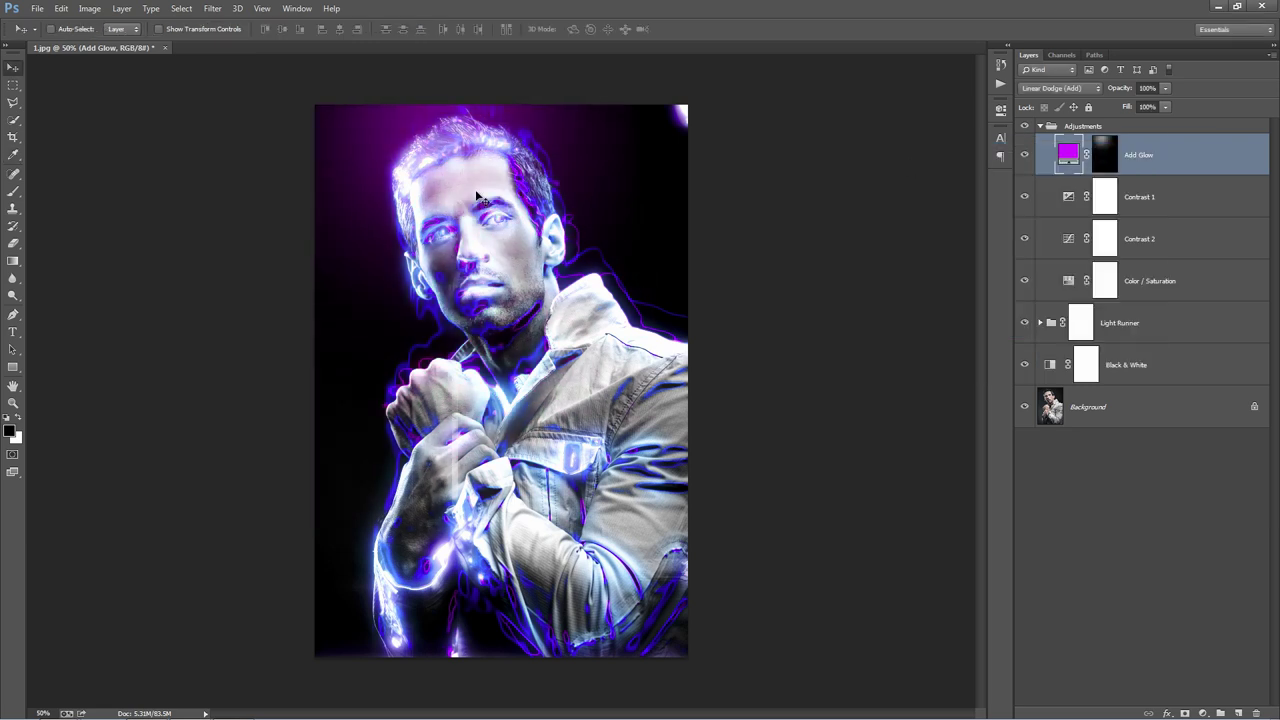
Duplicate the Add Glow layer and move the copy's glow over the jacket sleeve near the image's lower-right corner.
right_click(1163, 158)
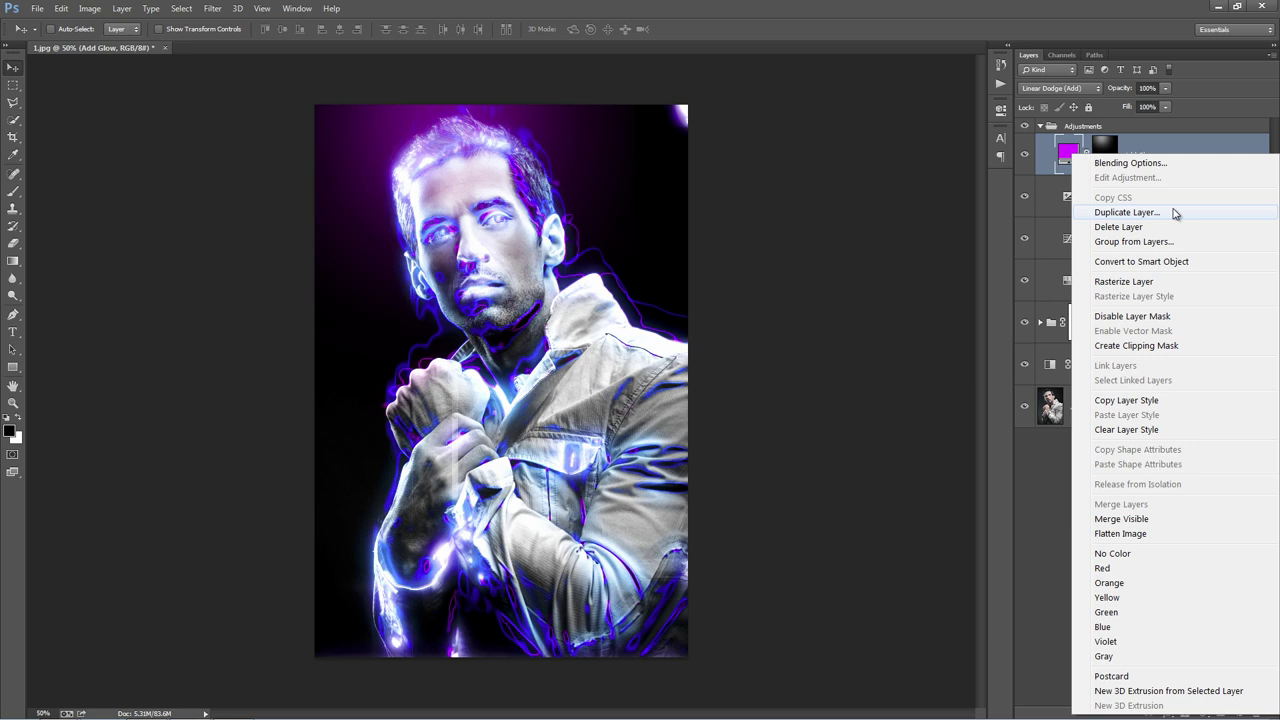
click(1126, 212)
click(756, 222)
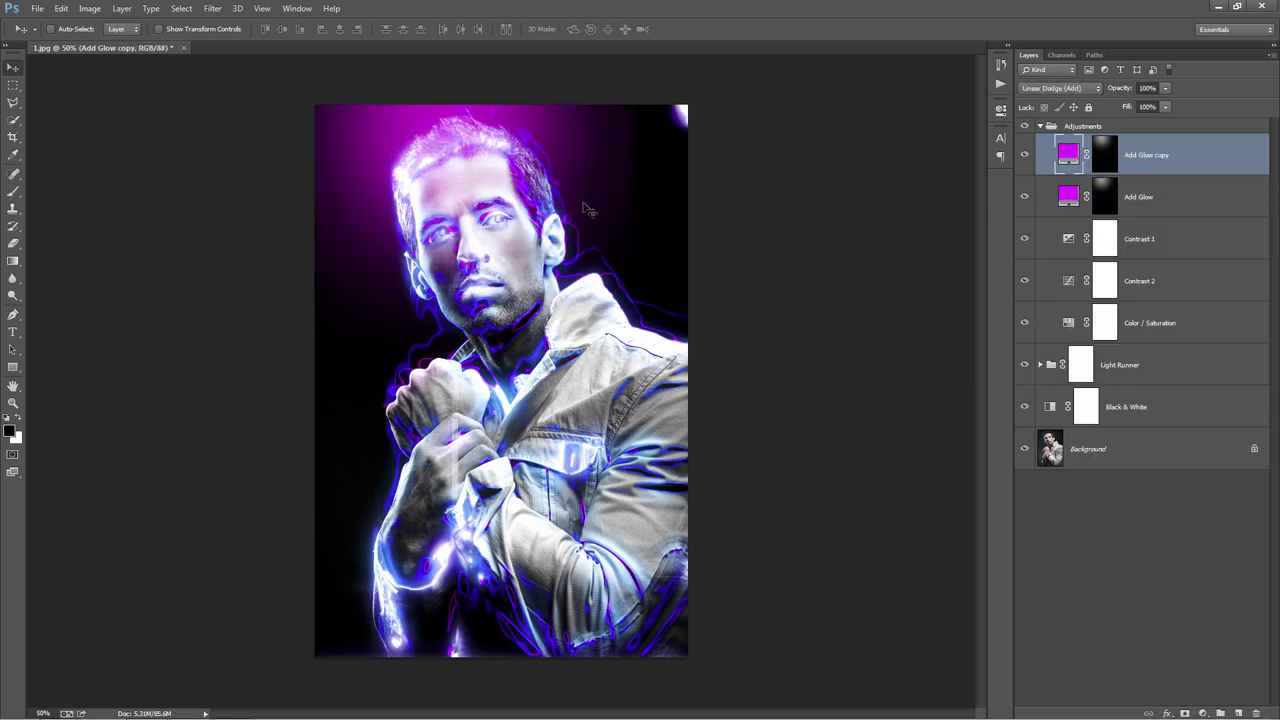
drag(485, 195, 655, 590)
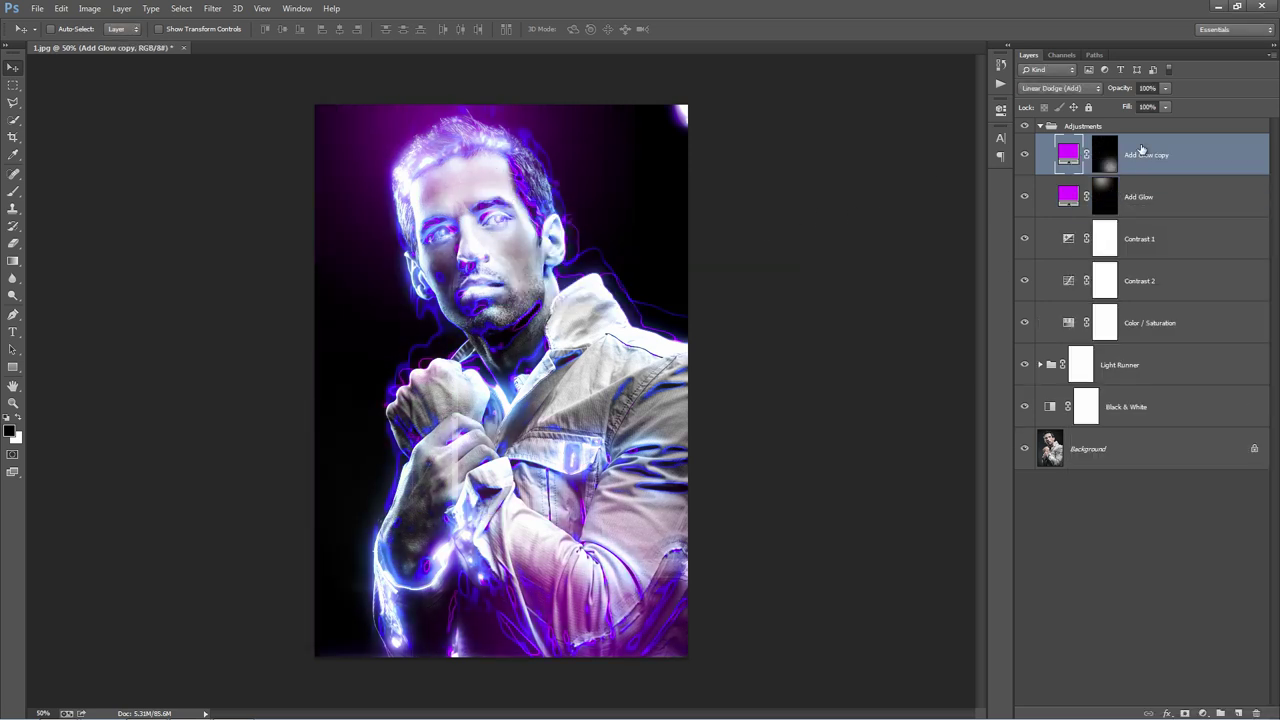
Set the duplicated glow layer's fill color to blue 006cff, and hide both Add Glow layers.
double_click(1068, 155)
click(1040, 249)
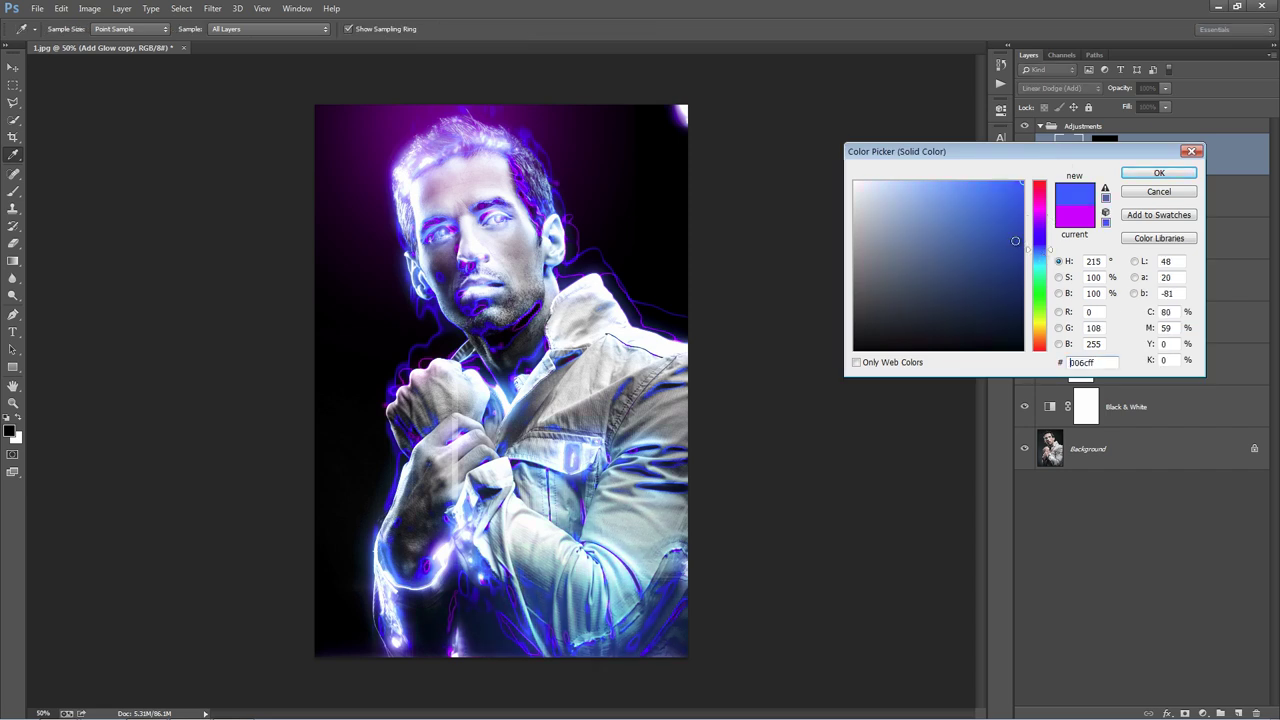
click(1150, 174)
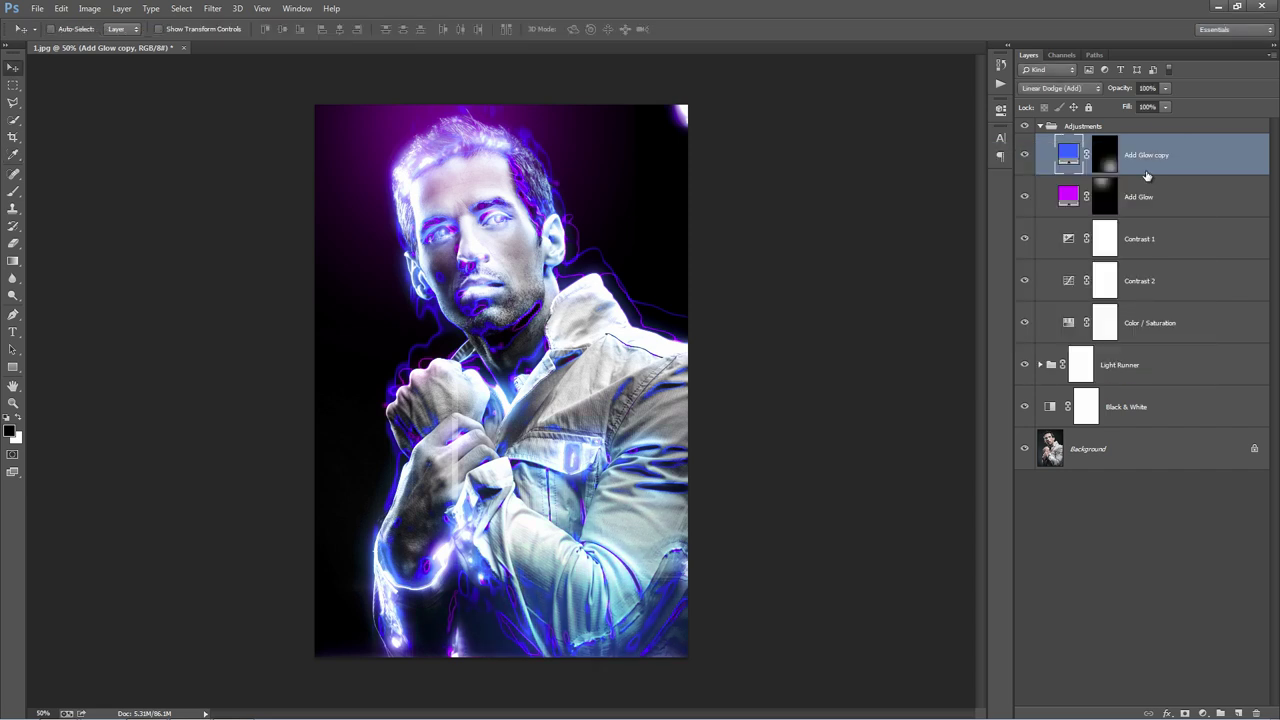
drag(1024, 155, 1027, 208)
Compare the image with and without the Contrast 1 adjustment layer, leaving the layer visible.
click(1216, 239)
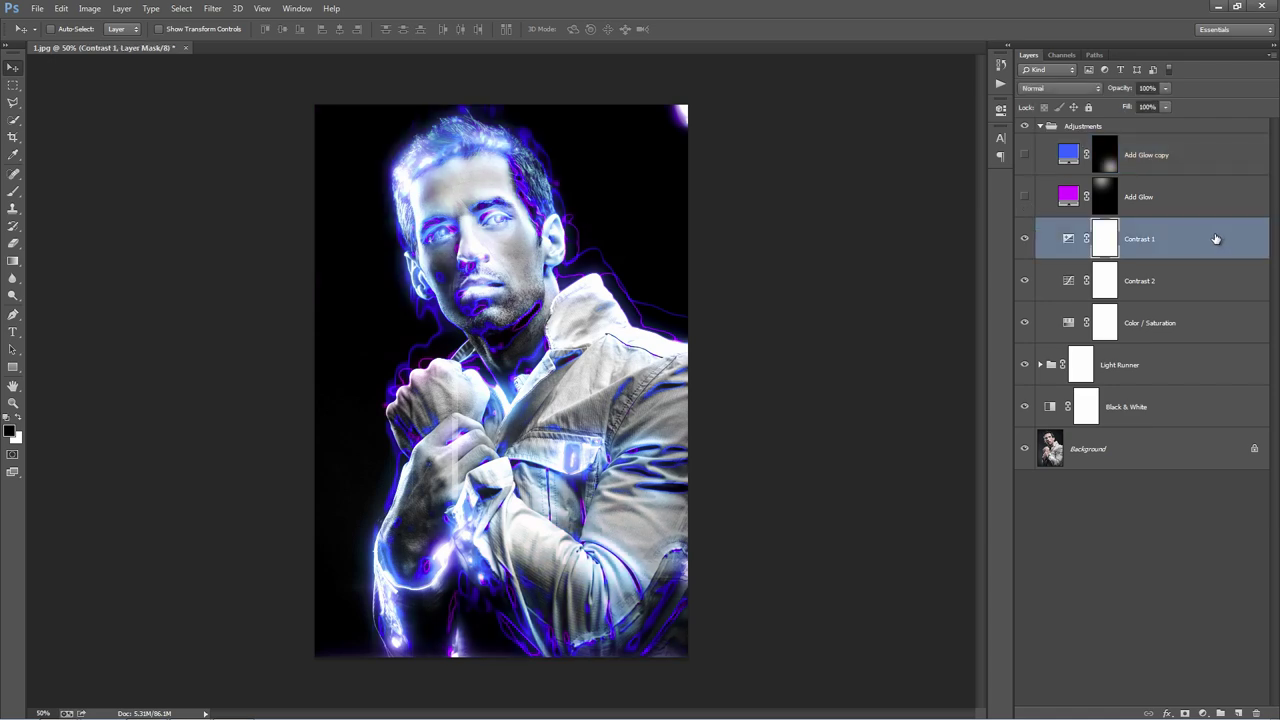
click(1024, 239)
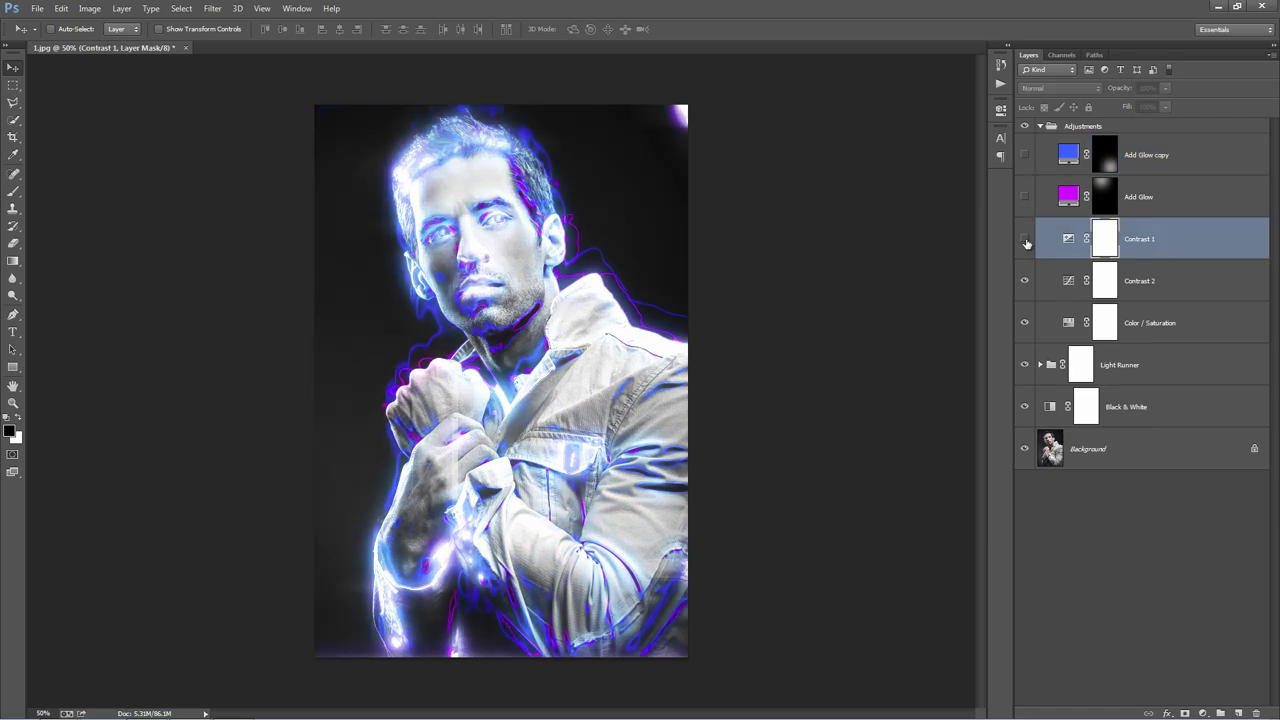
click(1024, 239)
click(1024, 239)
click(1025, 240)
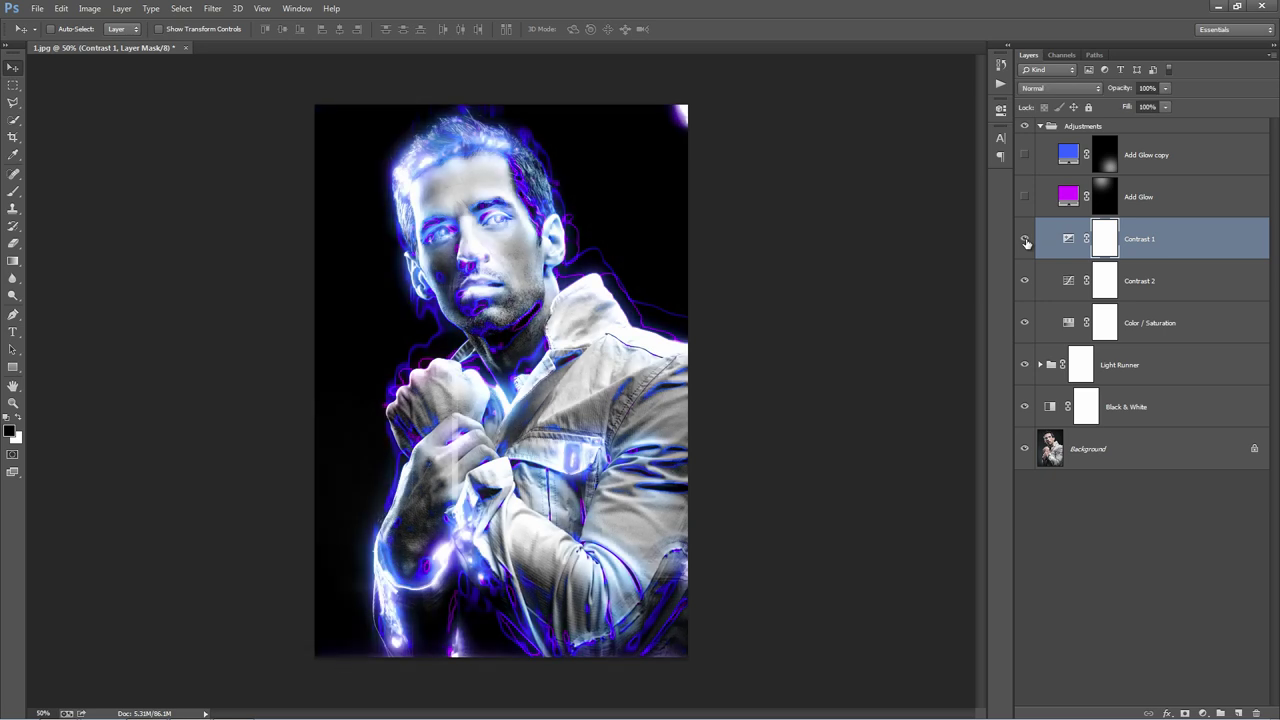
click(1025, 240)
click(1024, 239)
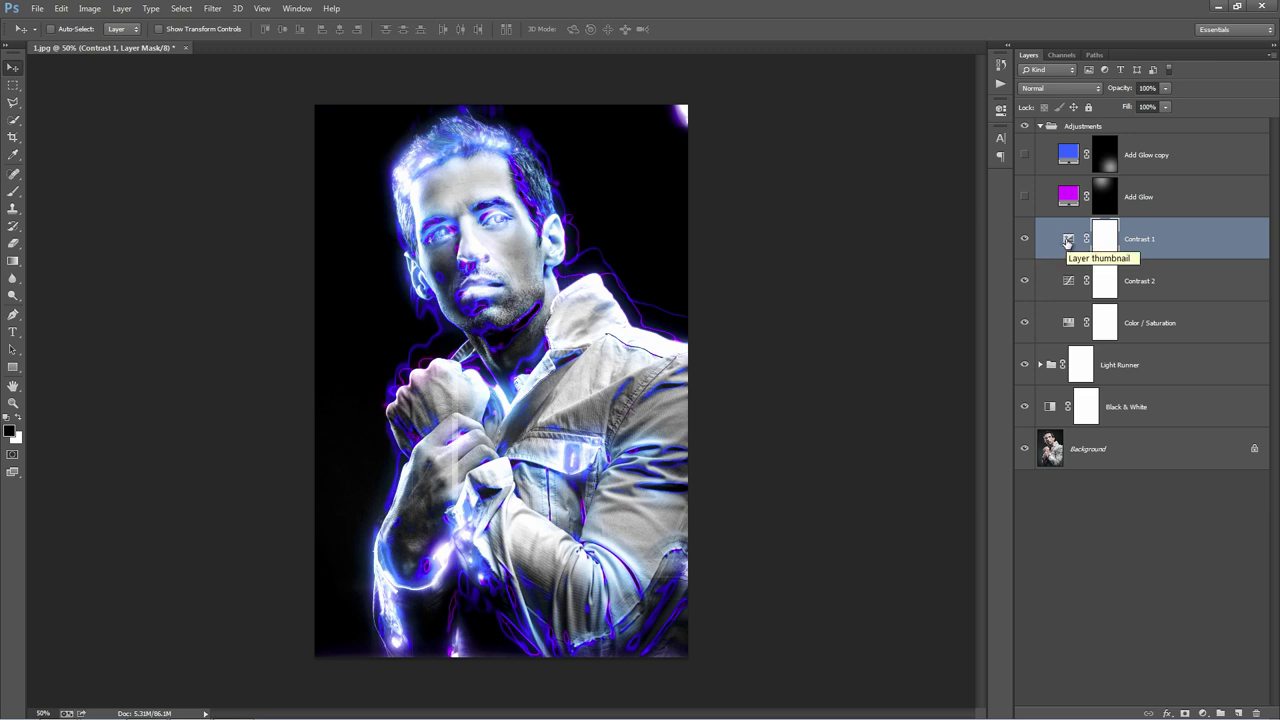
Set the Contrast 1 exposure layer's gamma correction to 0.54.
double_click(1068, 240)
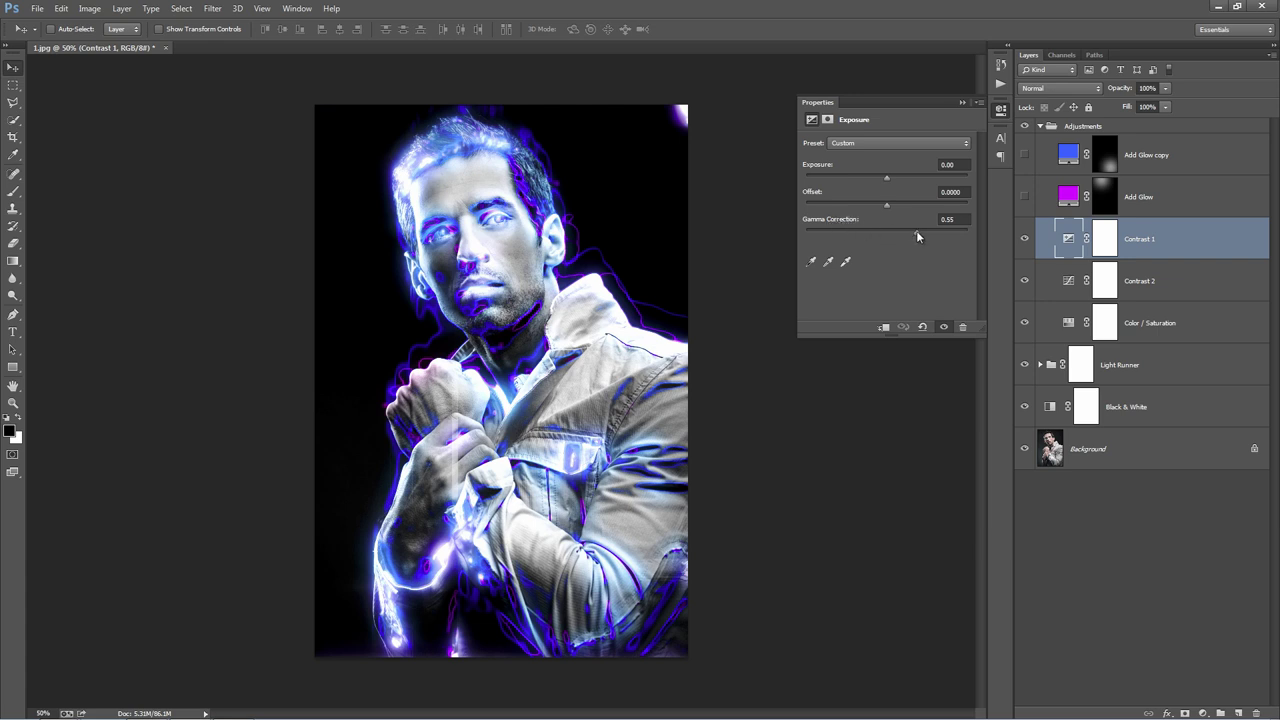
drag(916, 230, 888, 231)
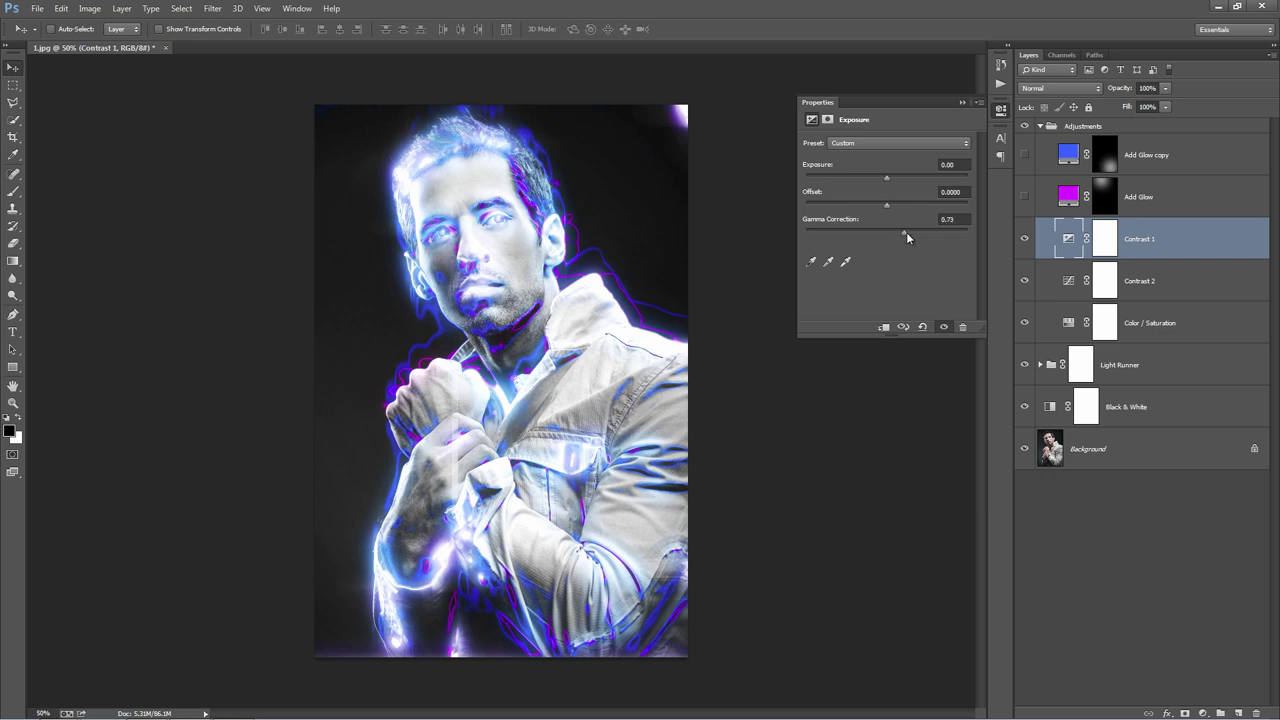
drag(906, 232, 919, 233)
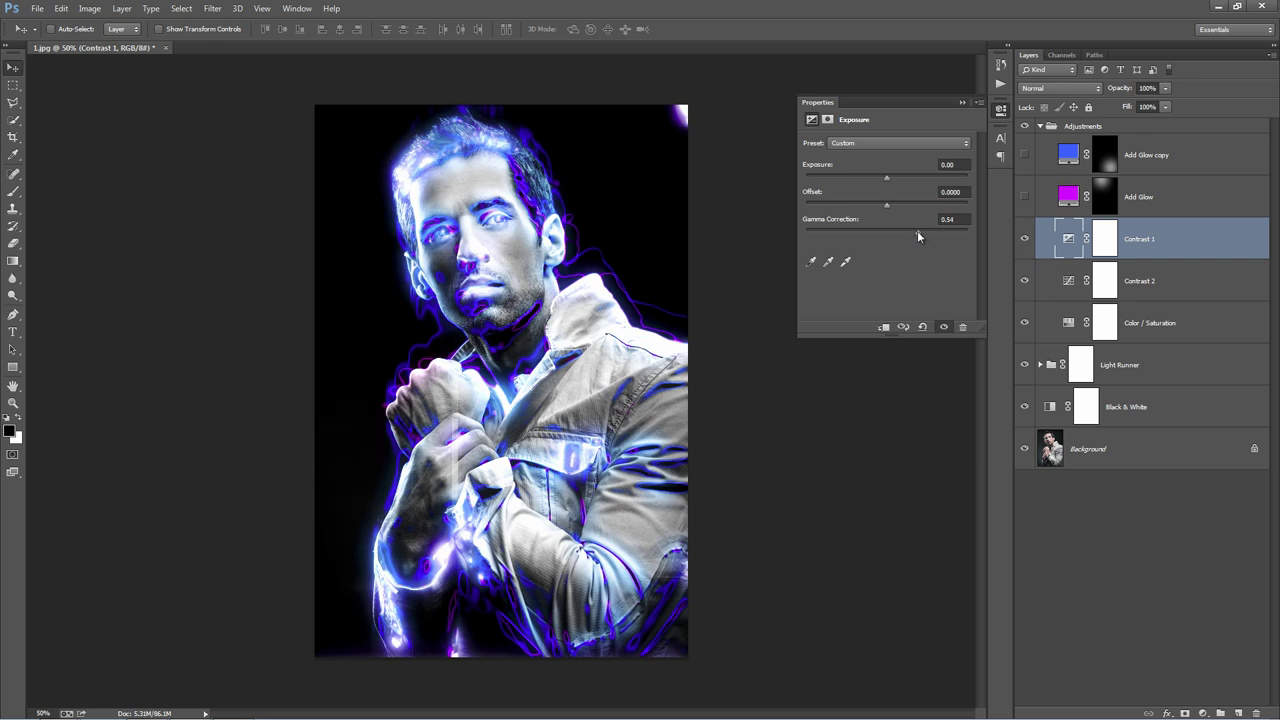
click(961, 102)
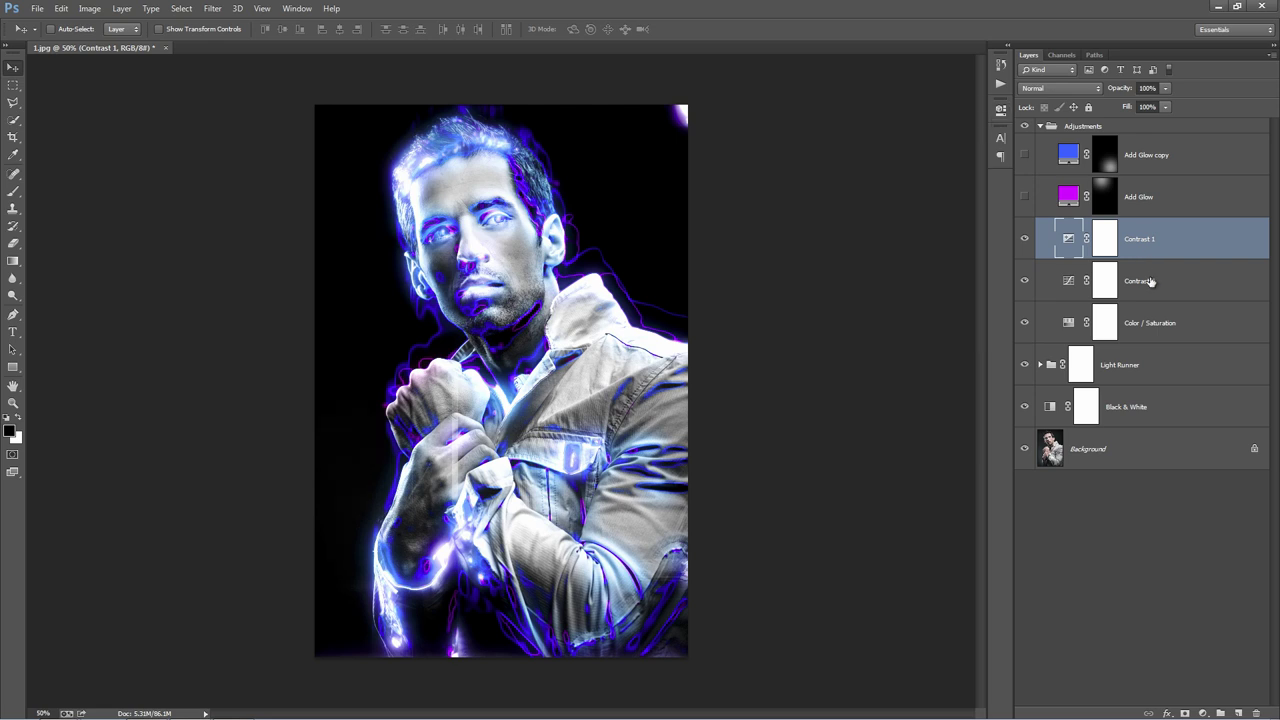
Compare the image with and without the Contrast 2 adjustment layer, leaving the layer visible.
click(1160, 290)
click(1025, 283)
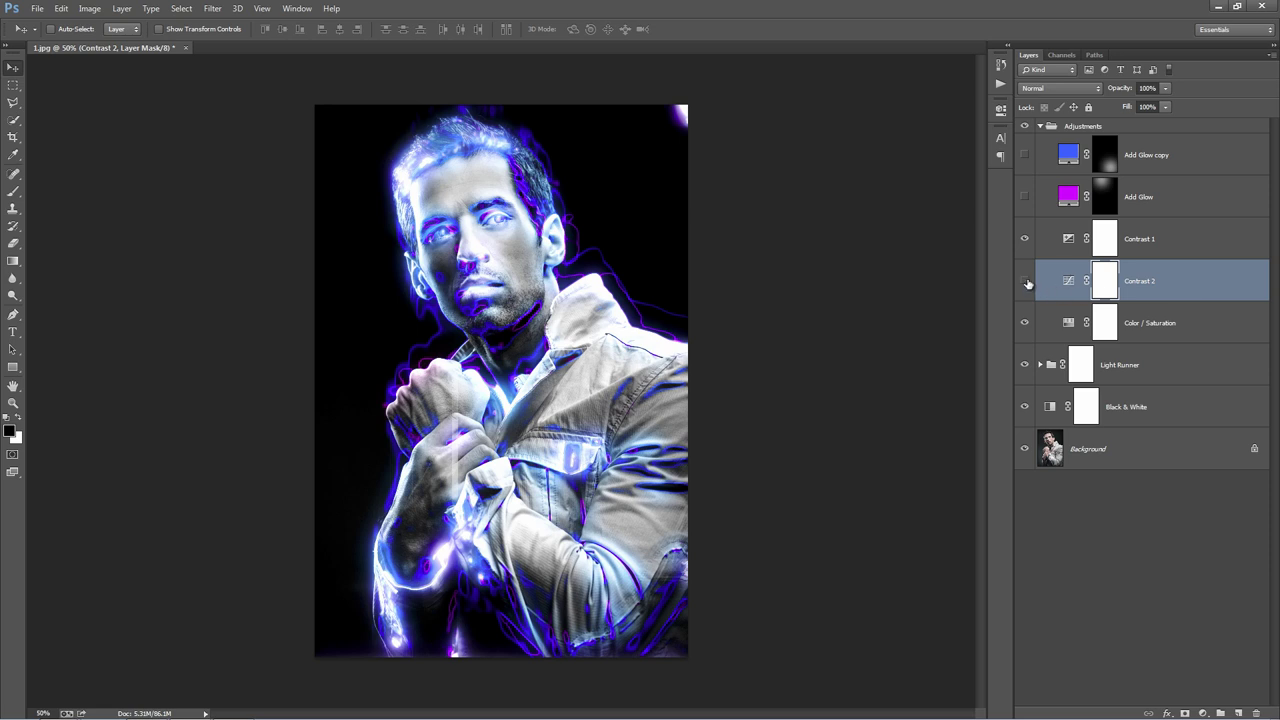
click(1025, 283)
click(1025, 283)
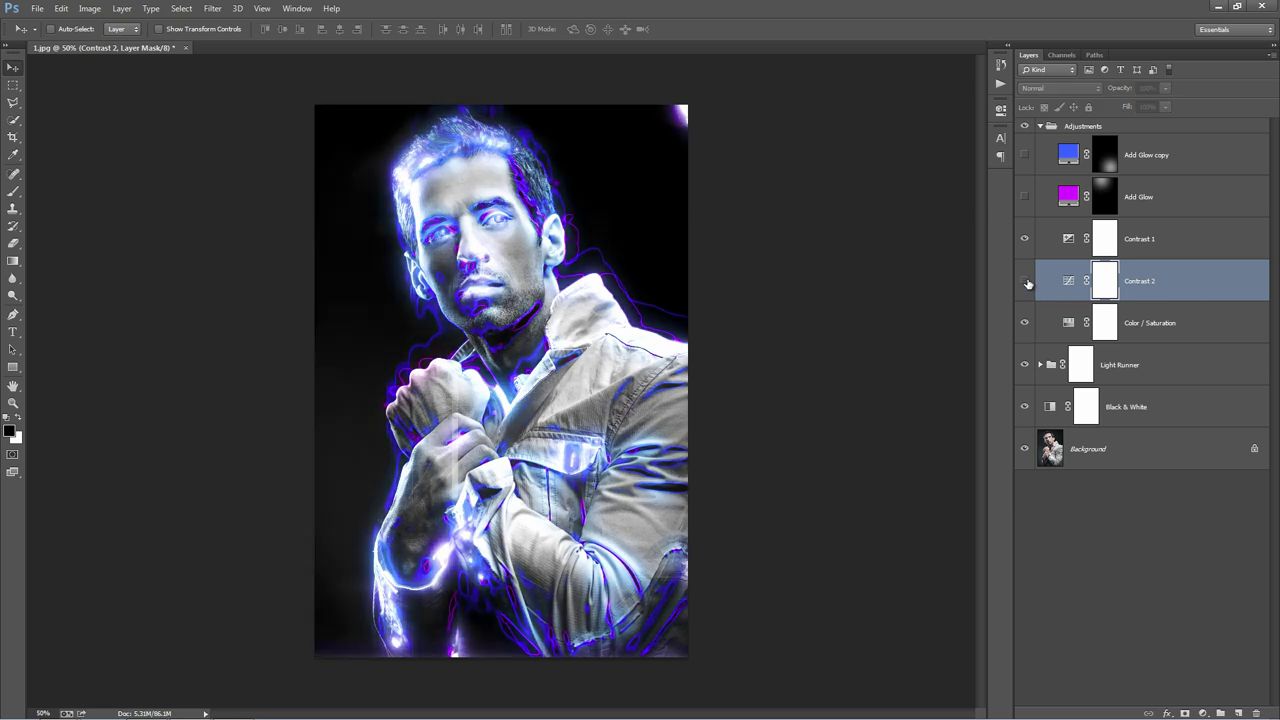
click(1025, 283)
click(1024, 281)
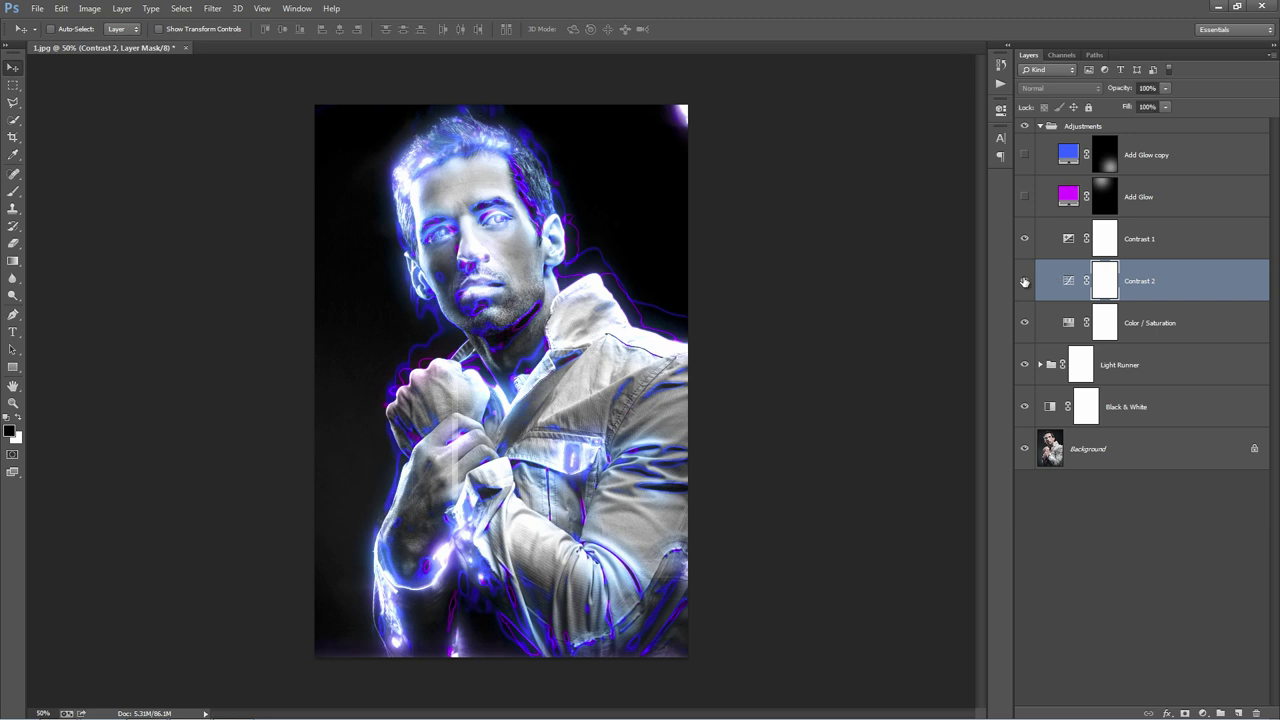
Try a hue shift of +4 on the Color / Saturation adjustment layer.
click(1210, 326)
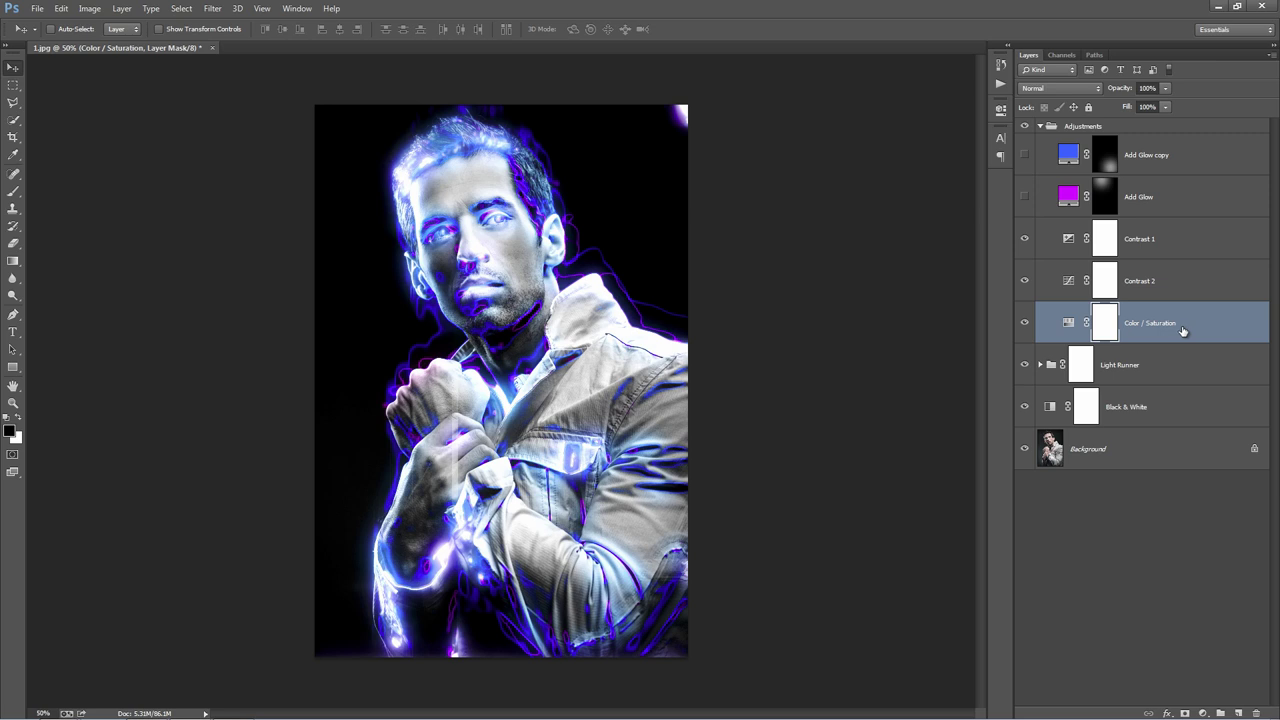
double_click(1069, 323)
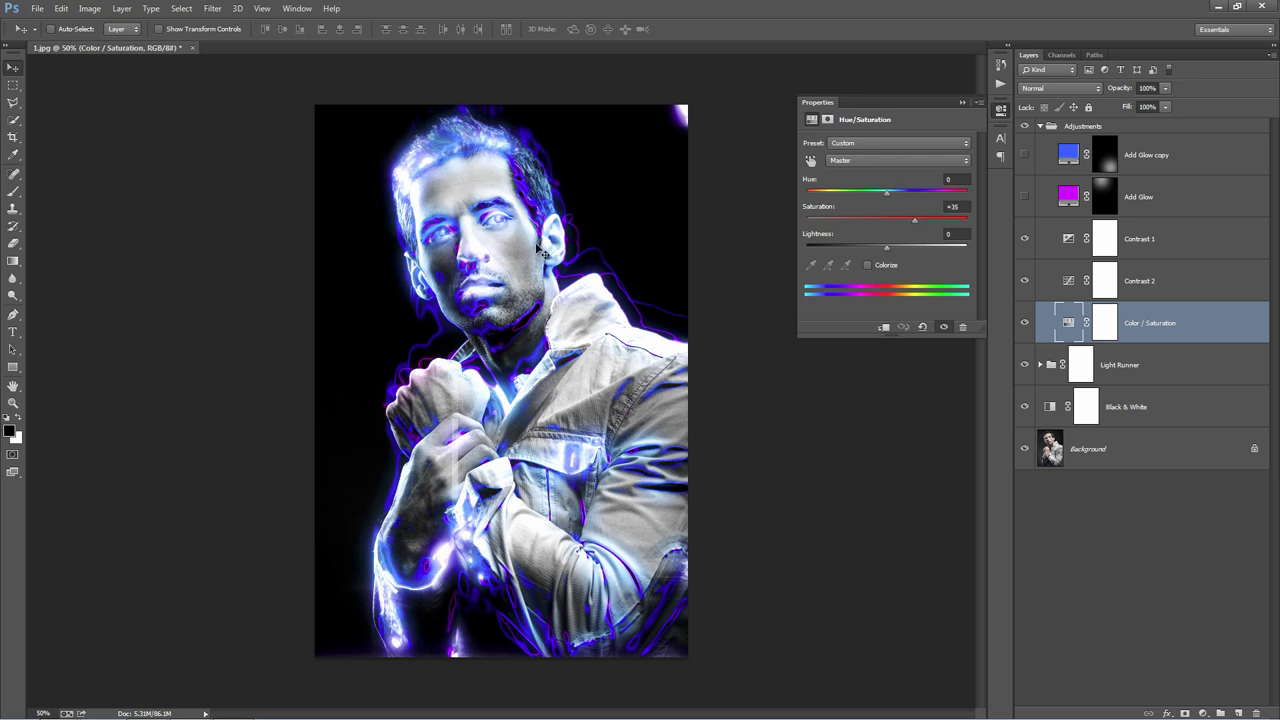
click(958, 207)
mouse_move(917, 227)
mouse_down()
mouse_move(886, 228)
mouse_move(913, 220)
mouse_up()
click(955, 180)
key(Down)
key(Down)
key(Down)
key(Up)
mouse_move(886, 198)
mouse_down()
mouse_move(954, 205)
mouse_move(891, 198)
mouse_up()
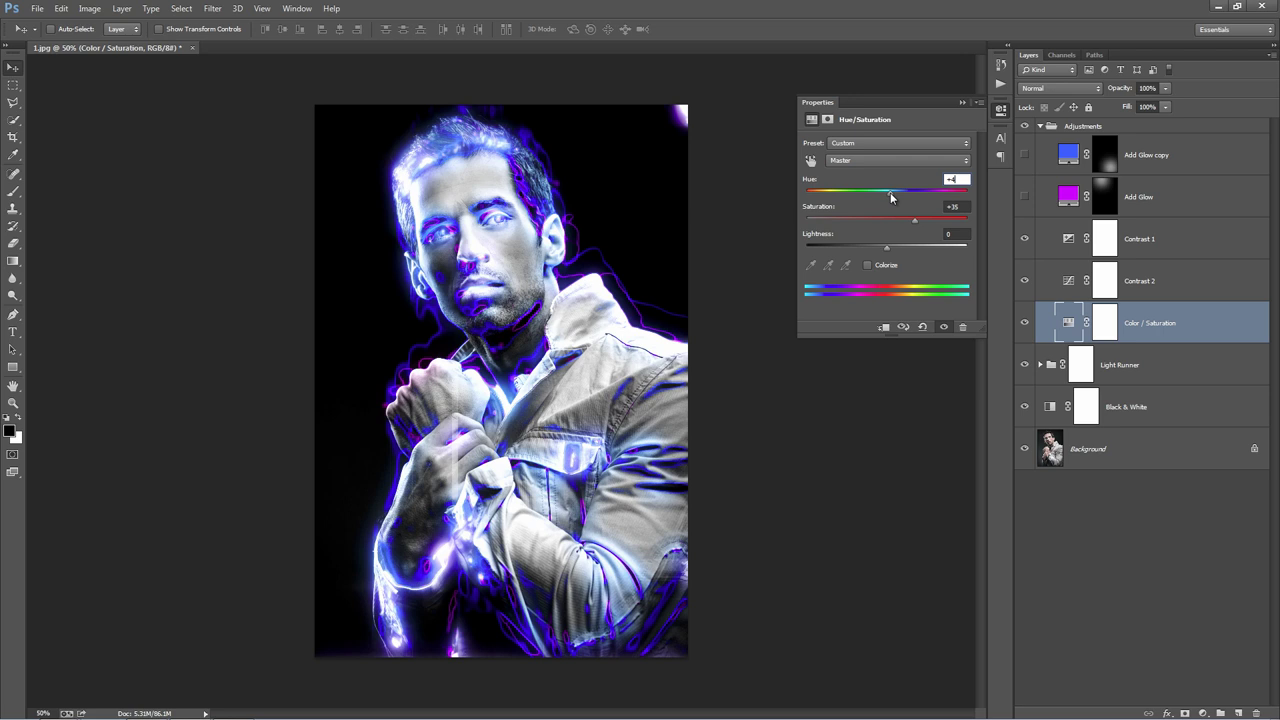
click(962, 104)
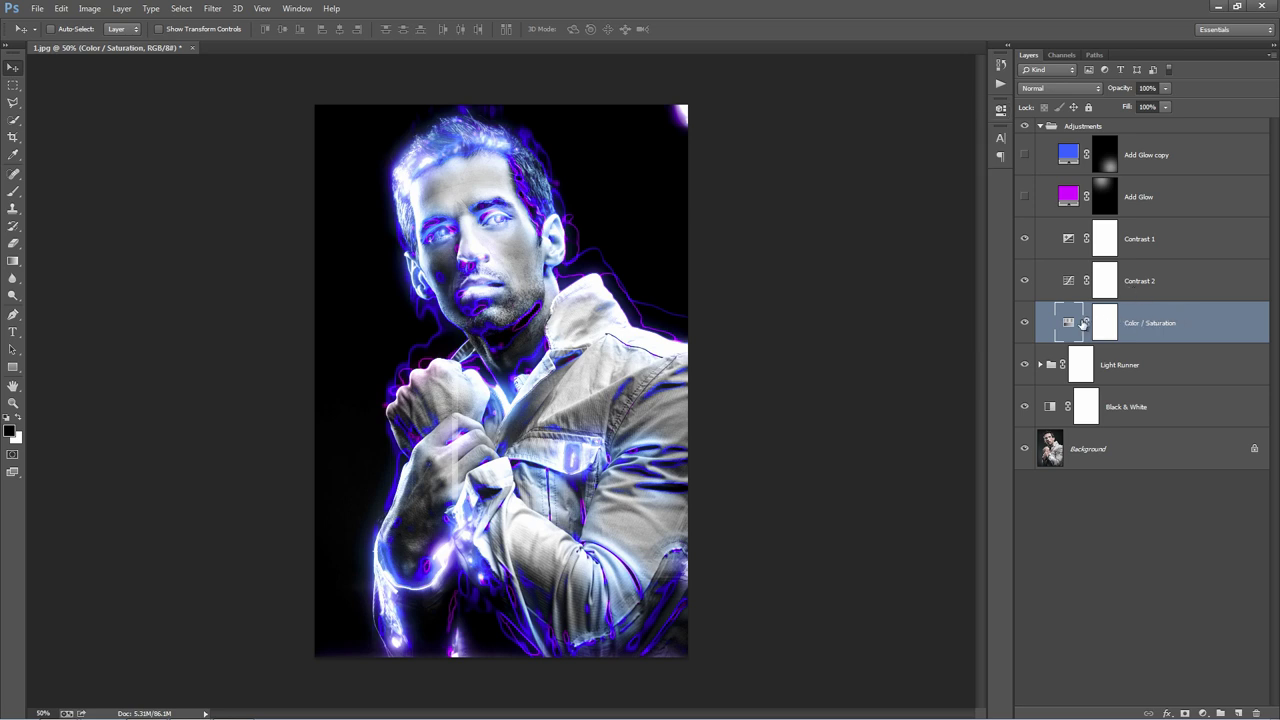
Set the Color / Saturation adjustment layer's hue to +13.
double_click(1065, 323)
drag(880, 193, 897, 192)
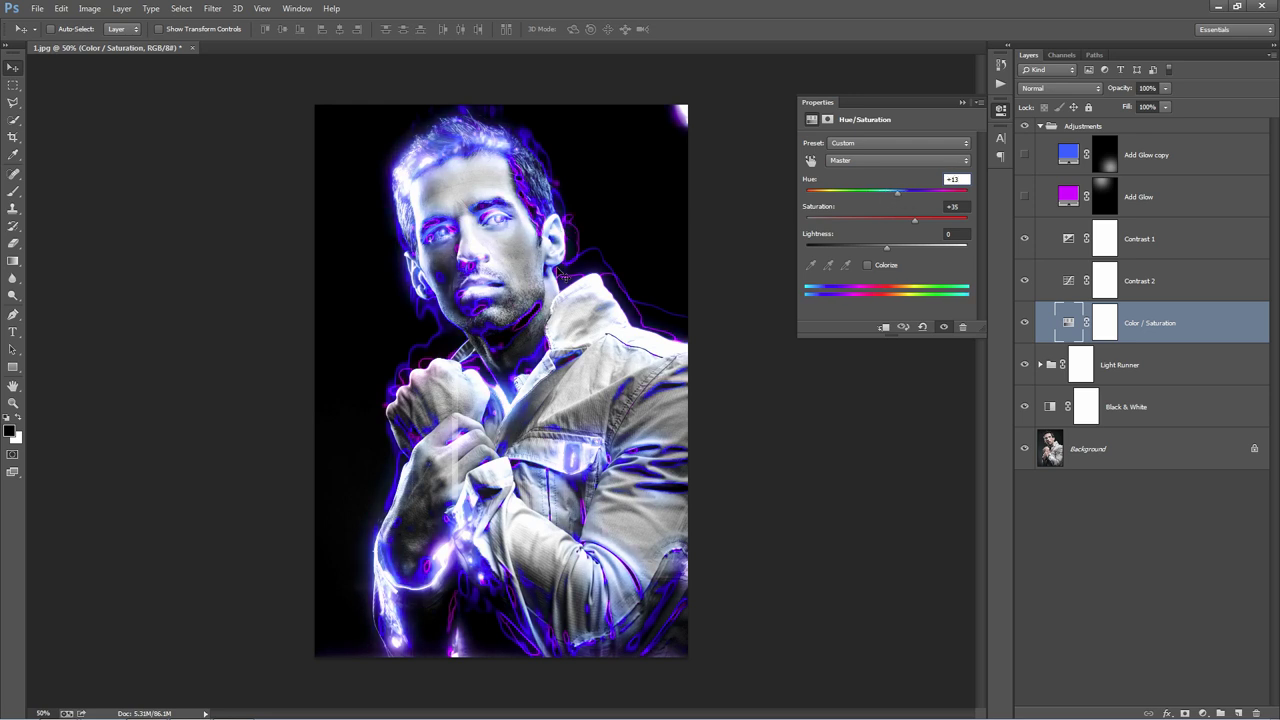
click(964, 102)
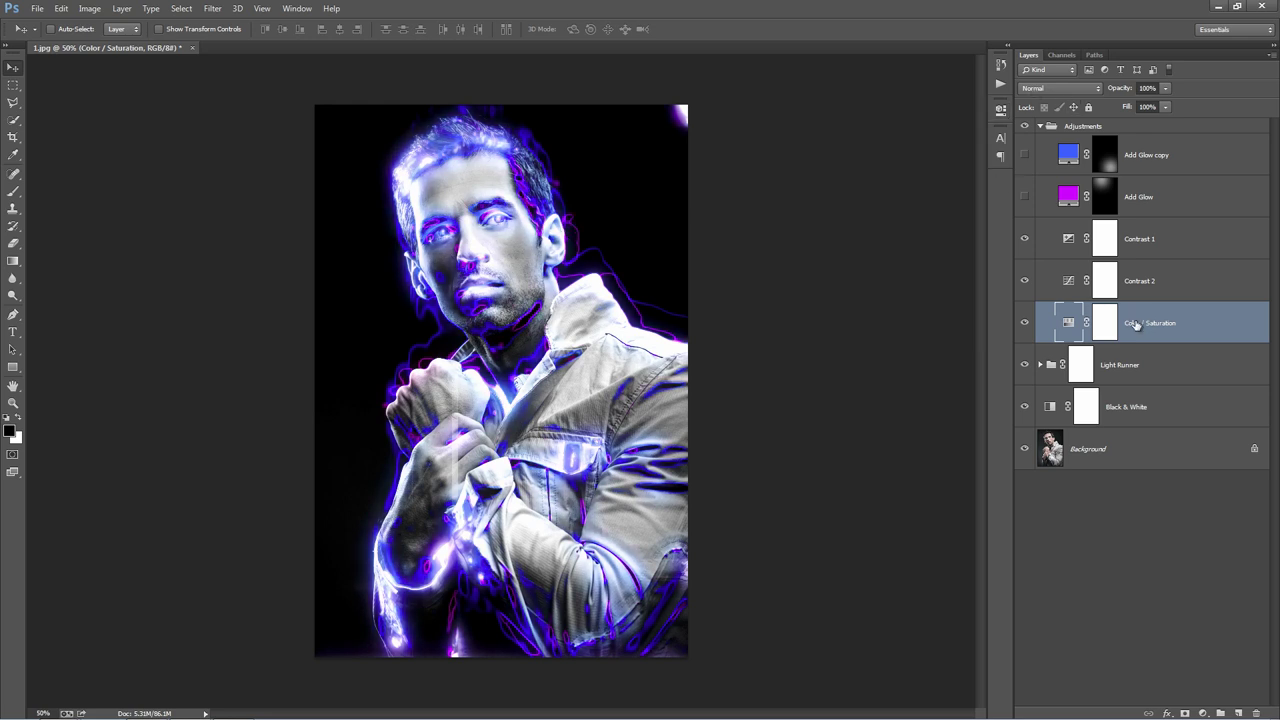
Compare the image with and without the Black & White layer, and set that layer's opacity to 49%.
click(1155, 404)
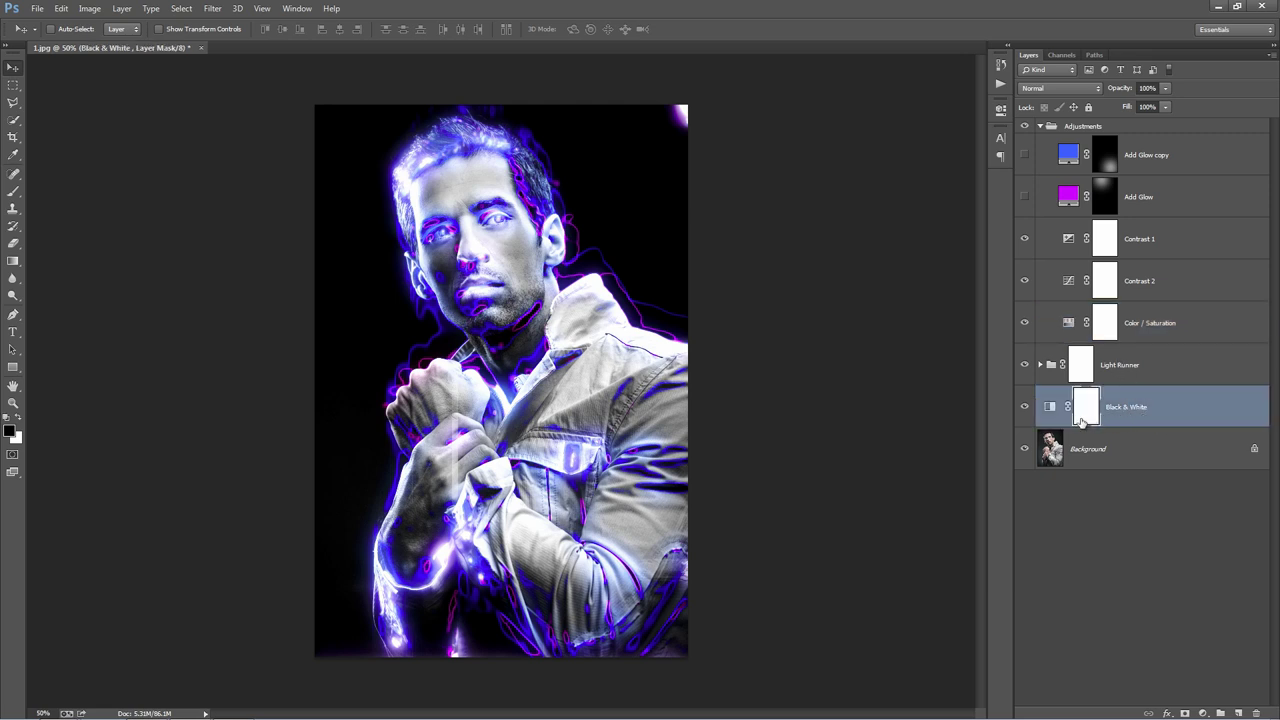
click(1024, 409)
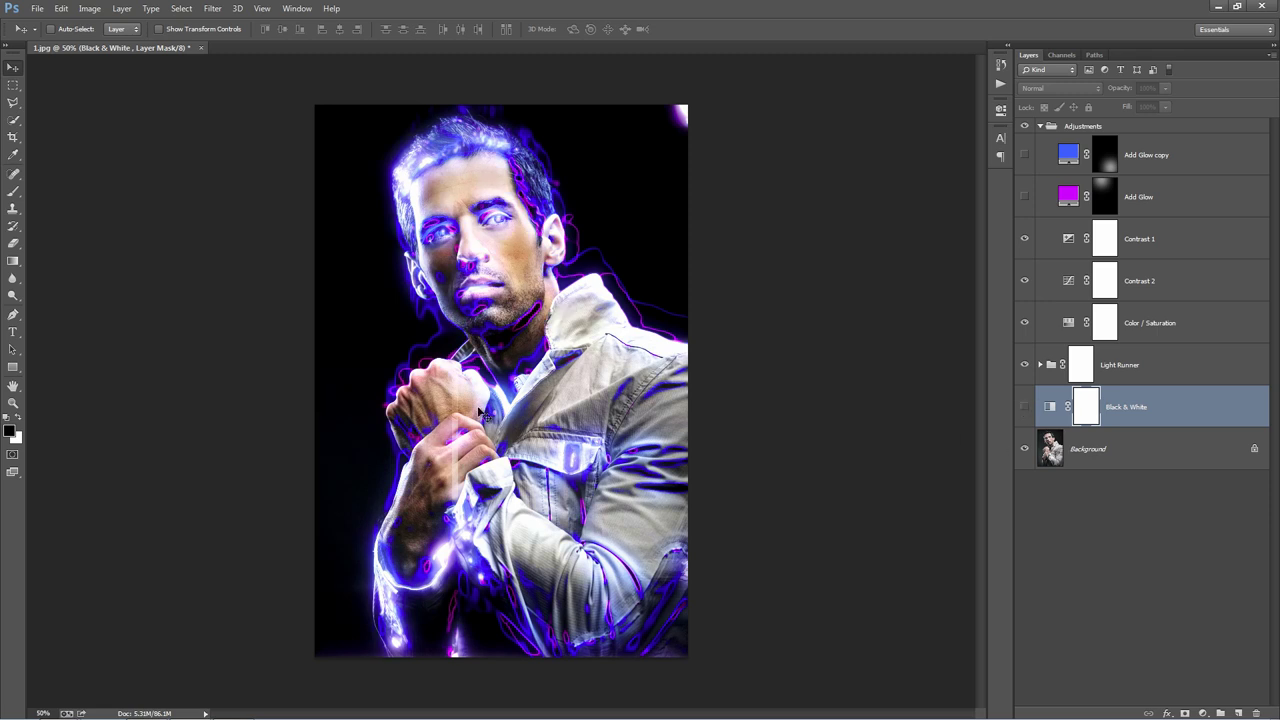
click(1025, 407)
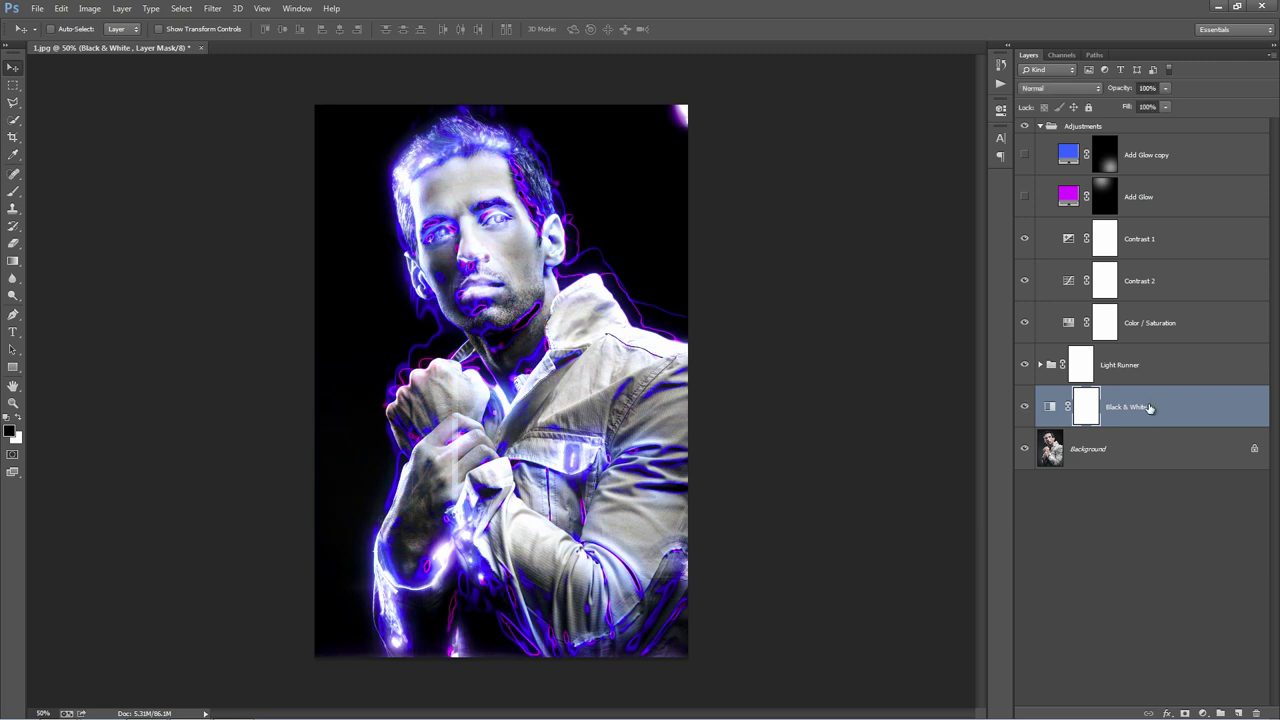
click(1122, 92)
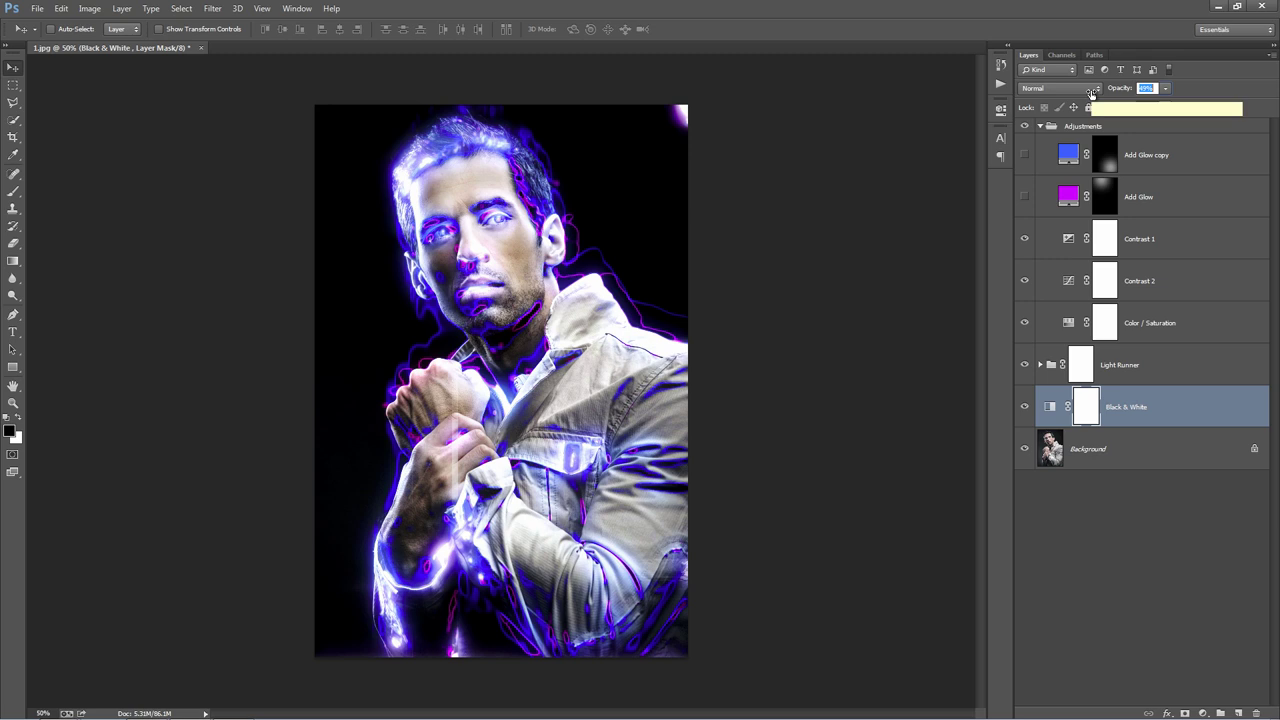
key(Return)
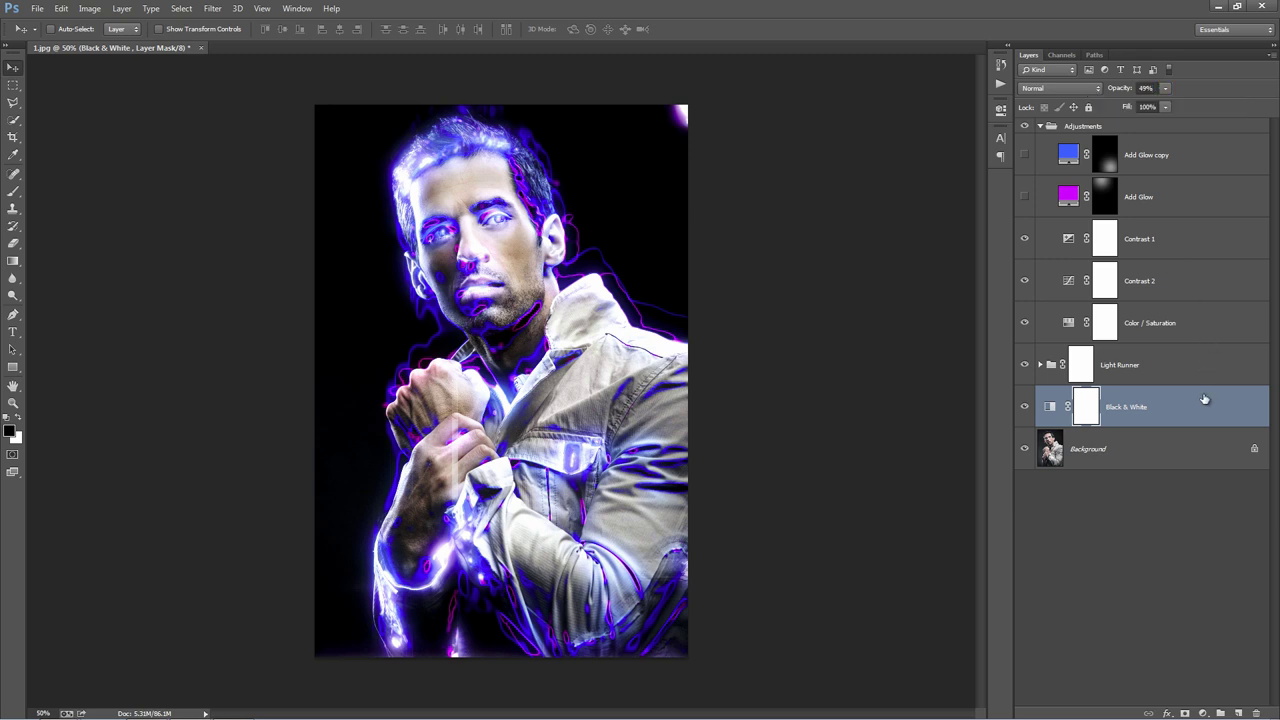
Collapse the Adjustments group and compare the image with and without the Light Runner group, leaving it visible.
click(1181, 323)
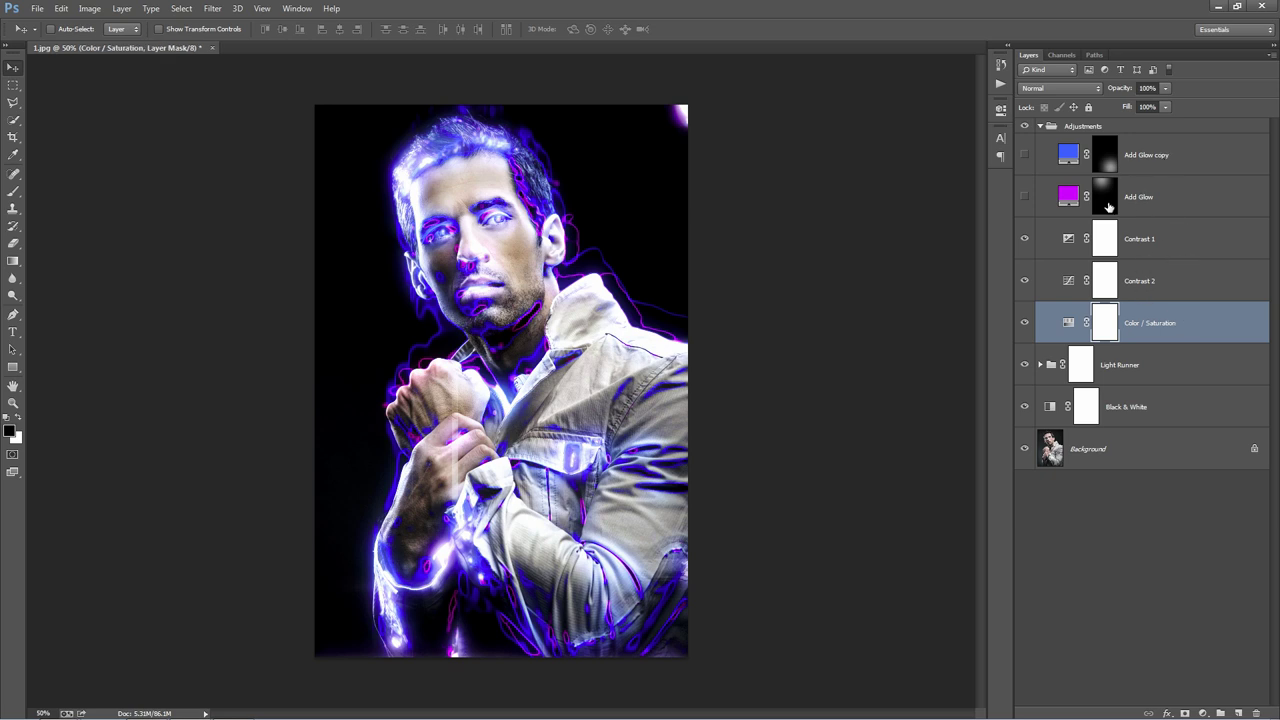
click(1040, 126)
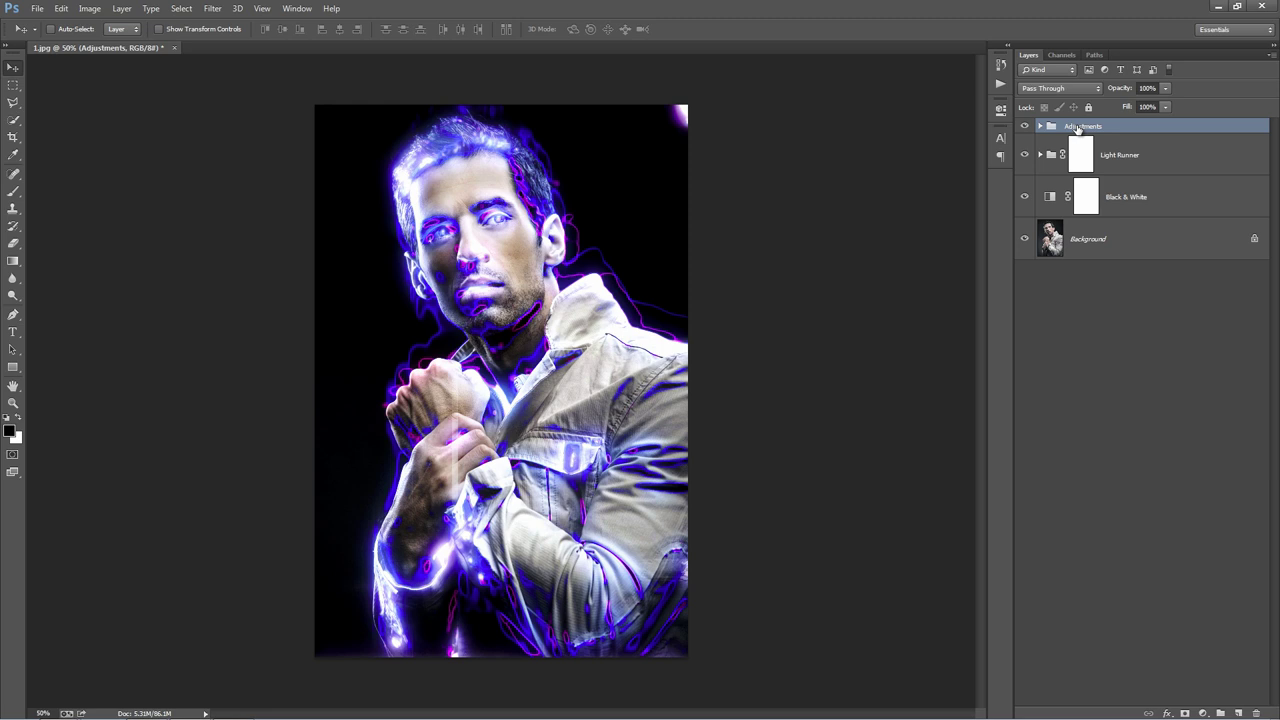
click(1150, 160)
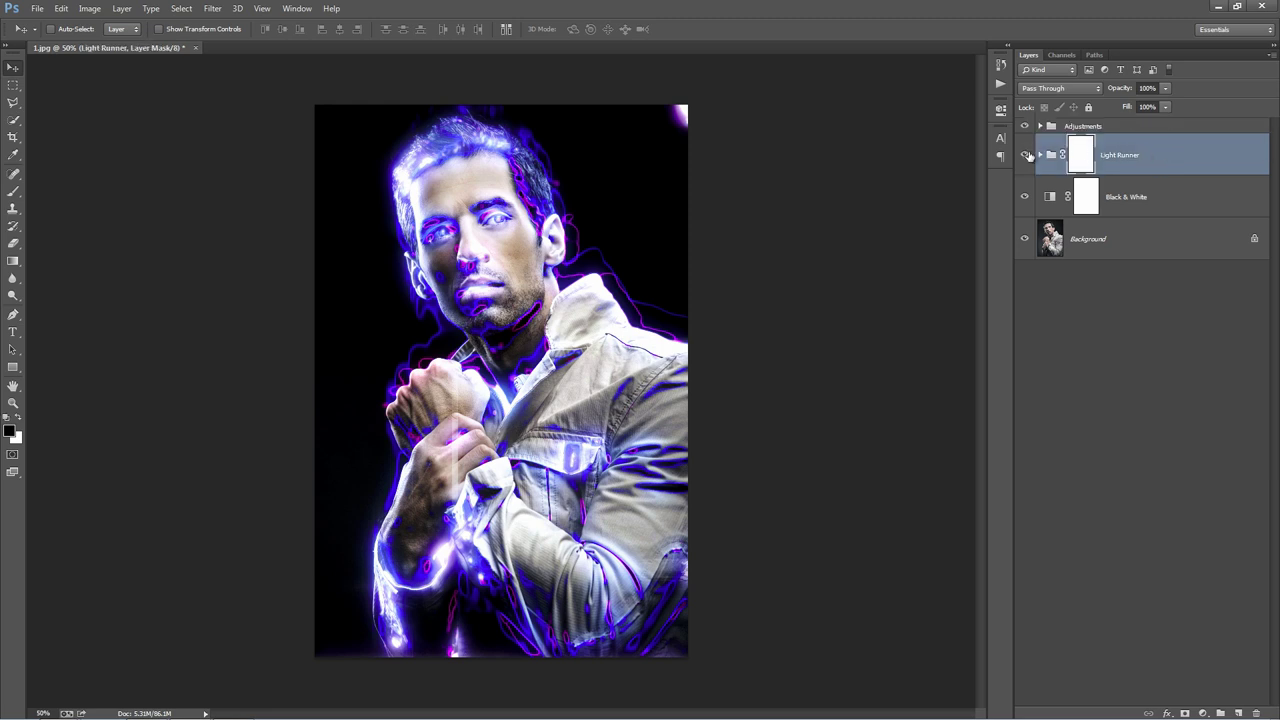
click(1023, 156)
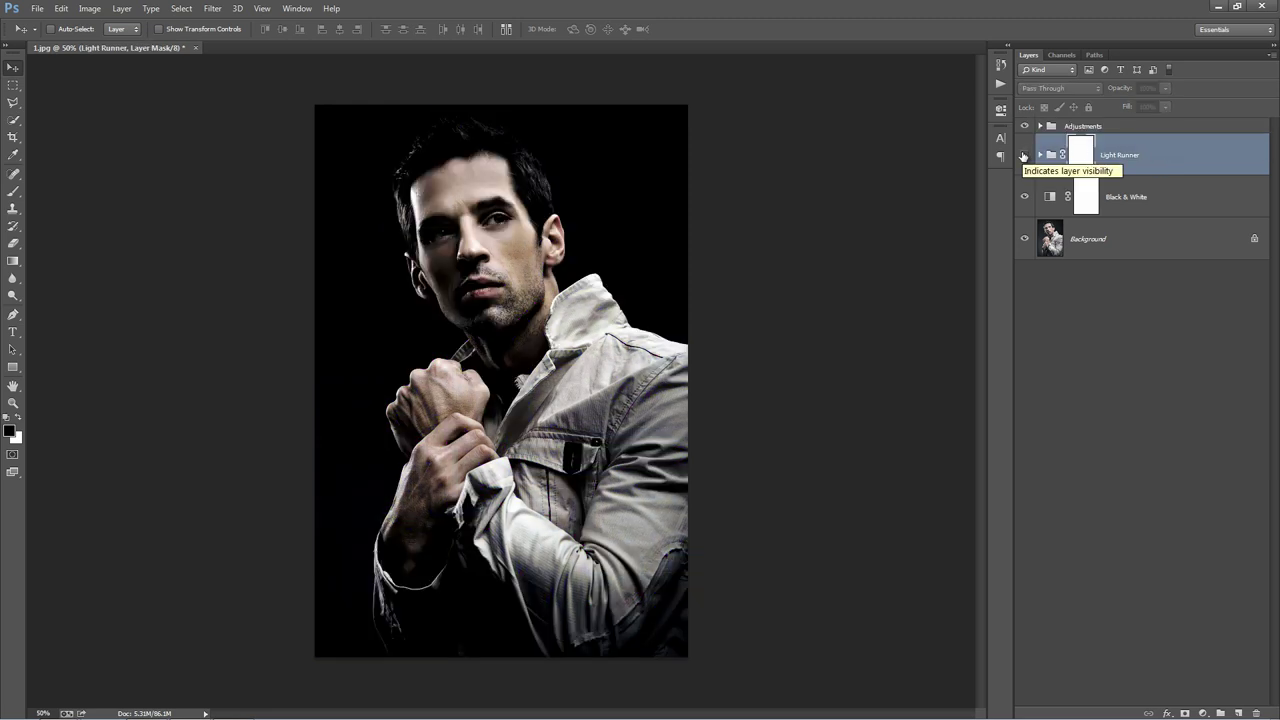
click(1023, 156)
click(1023, 156)
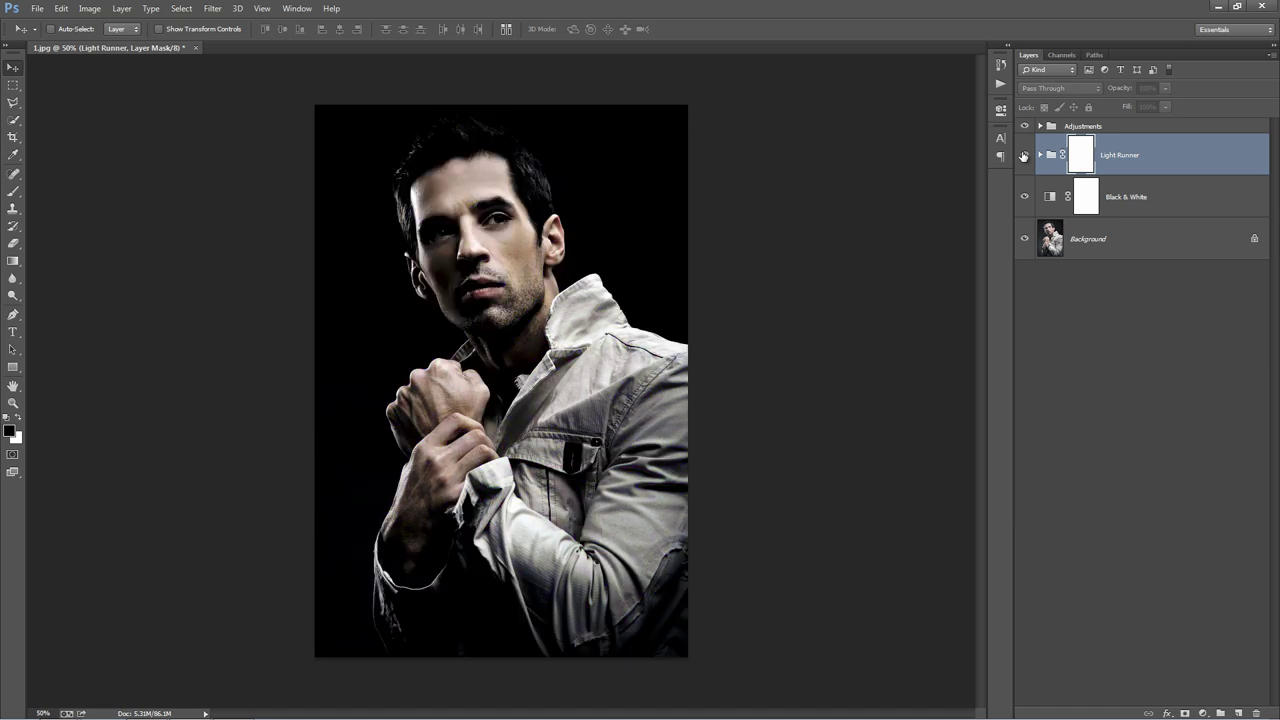
click(1023, 156)
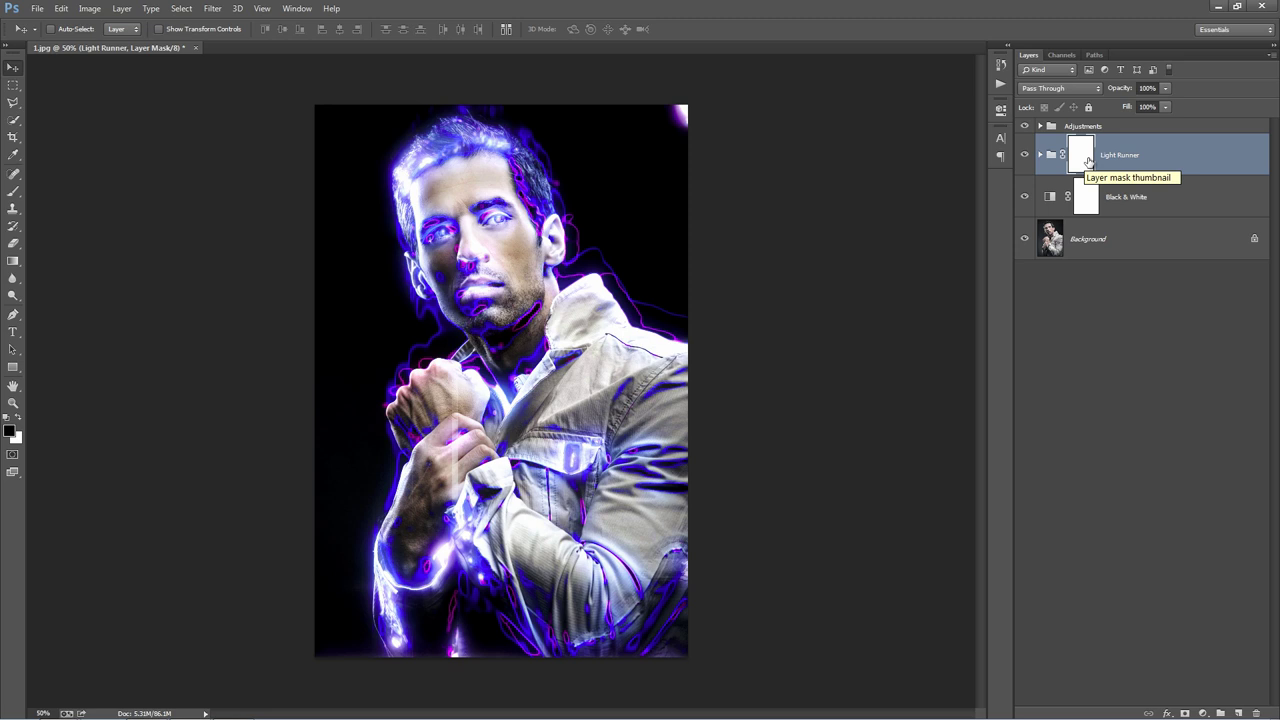
Invert the Light Runner group's mask to black and paint white with a 250 px brush over the face, neck, hands, forearm and lower sleeve.
key(x)
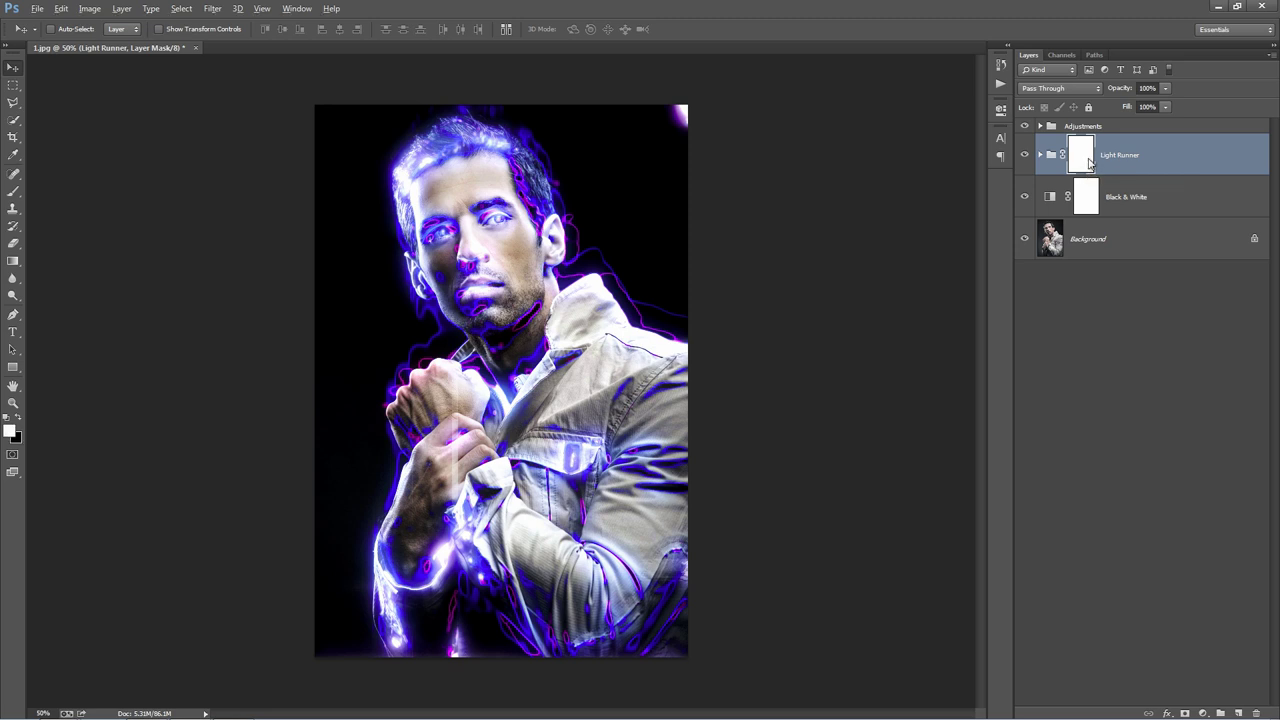
key(ctrl+i)
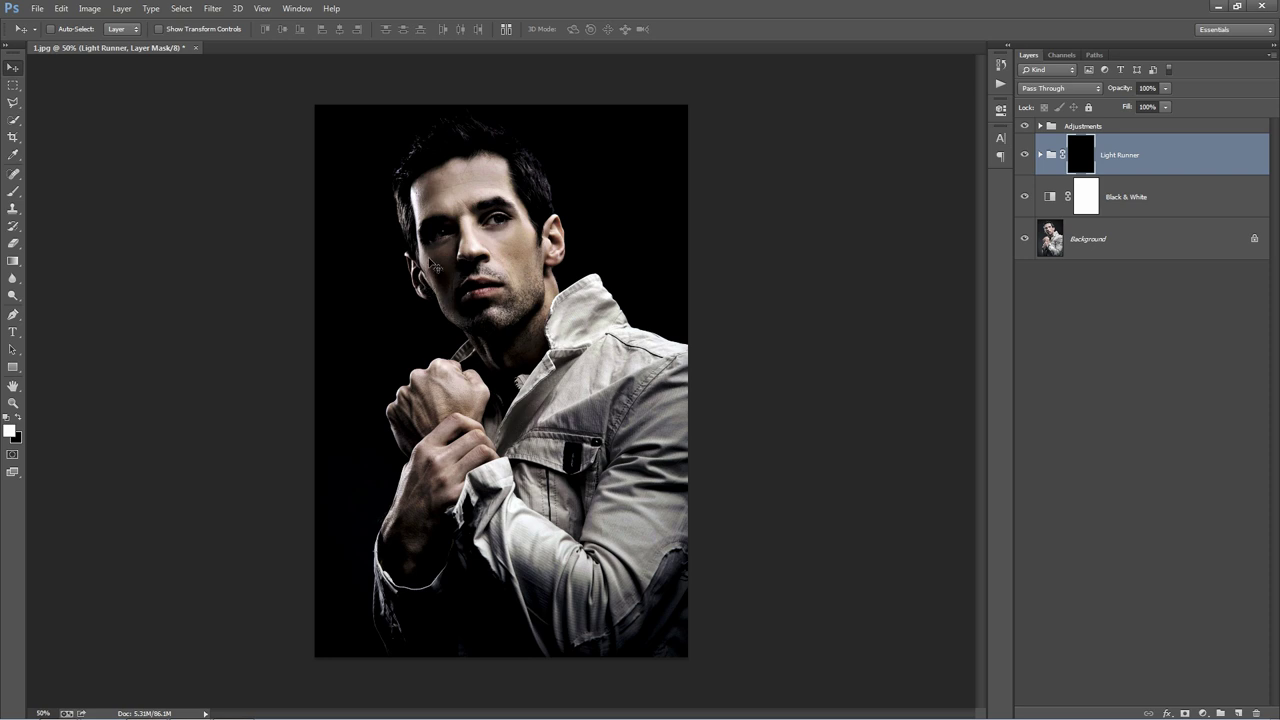
key(b)
key(bracketright)
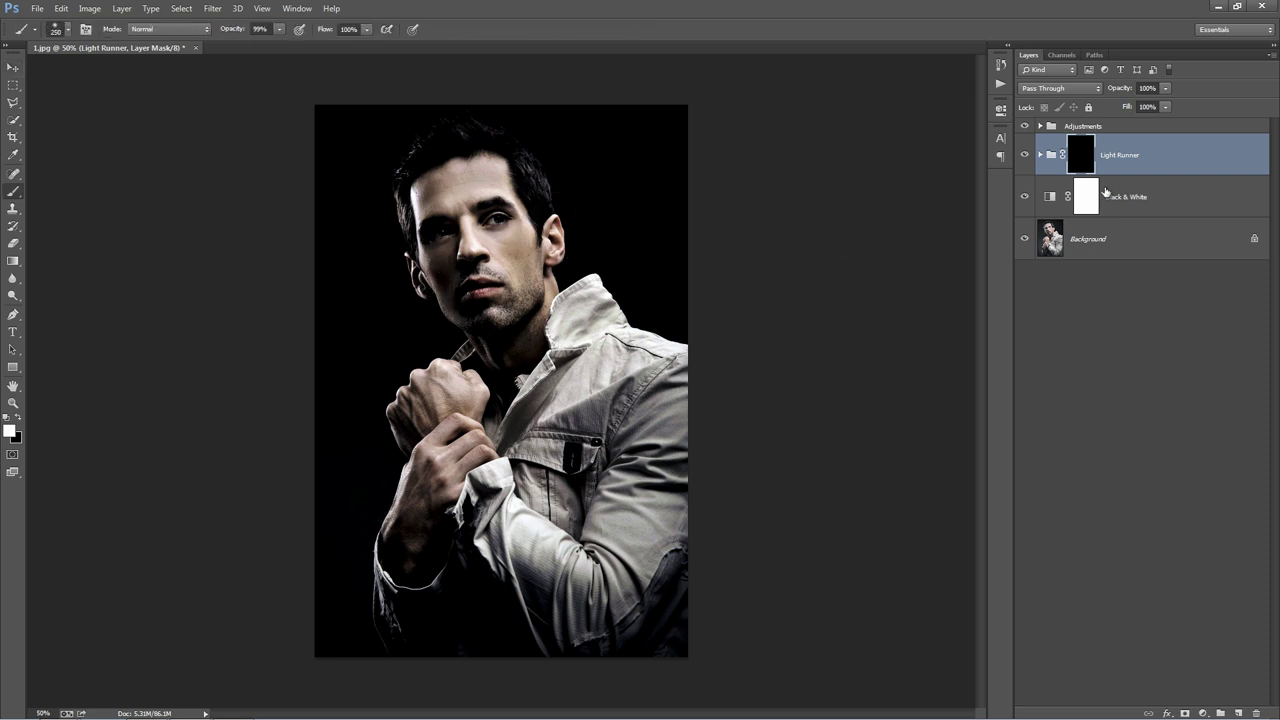
mouse_move(528, 162)
mouse_down()
mouse_move(544, 228)
mouse_move(517, 170)
mouse_move(512, 305)
mouse_move(486, 148)
mouse_move(506, 170)
mouse_move(520, 355)
mouse_move(550, 312)
mouse_move(562, 352)
mouse_move(719, 420)
mouse_move(686, 543)
mouse_up()
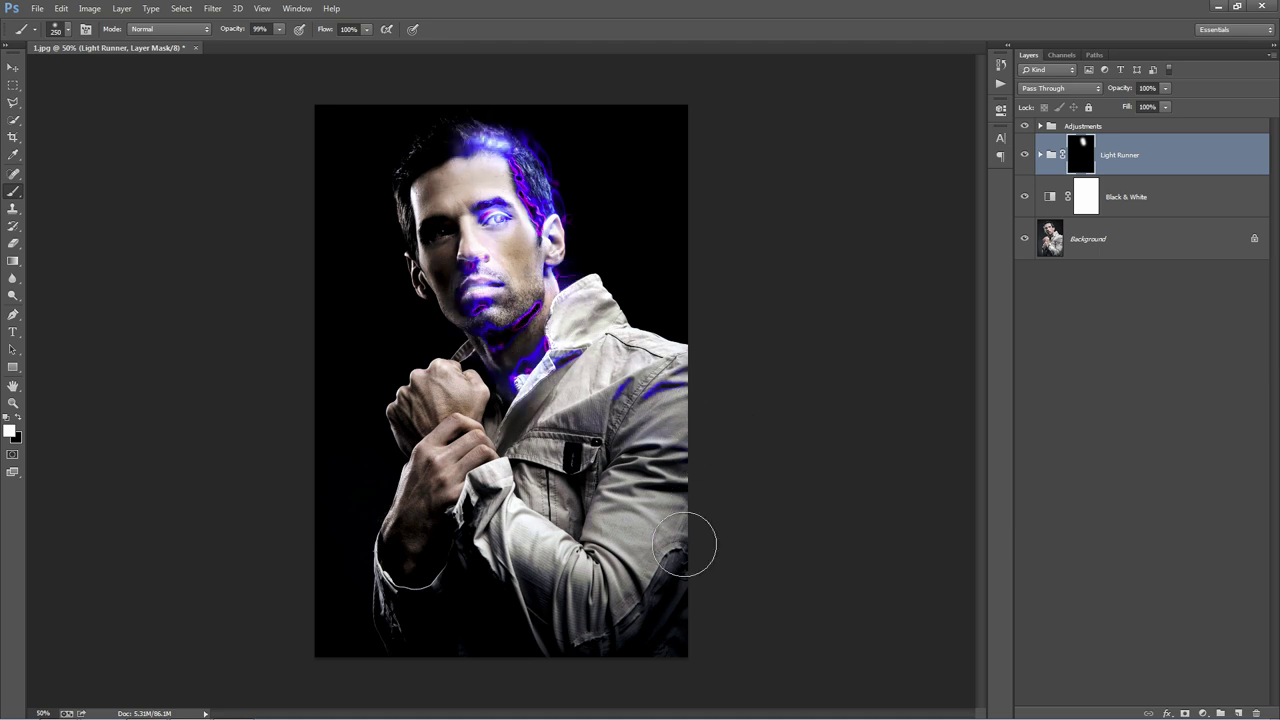
mouse_move(440, 445)
mouse_down()
mouse_move(373, 649)
mouse_move(417, 481)
mouse_move(411, 604)
mouse_move(441, 666)
mouse_move(435, 554)
mouse_move(447, 679)
mouse_move(452, 560)
mouse_move(437, 571)
mouse_move(480, 500)
mouse_up()
drag(404, 384, 410, 470)
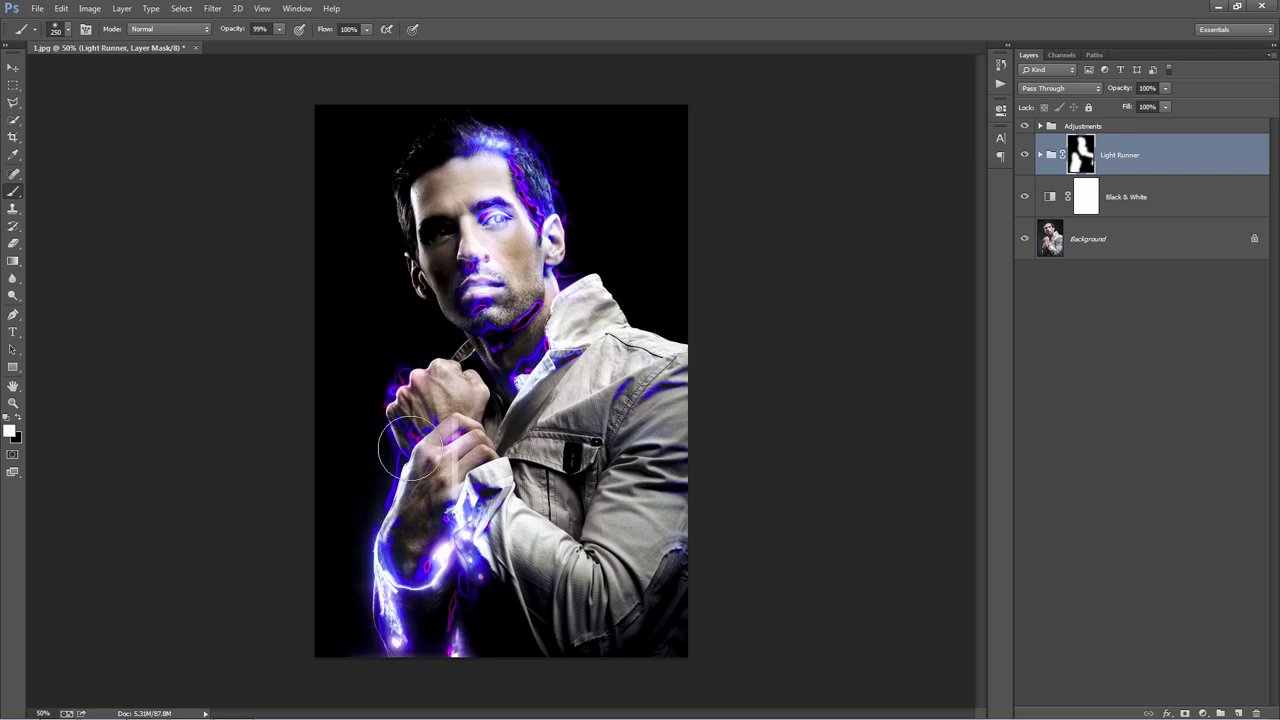
mouse_move(632, 595)
mouse_down()
mouse_move(516, 530)
mouse_move(649, 645)
mouse_up()
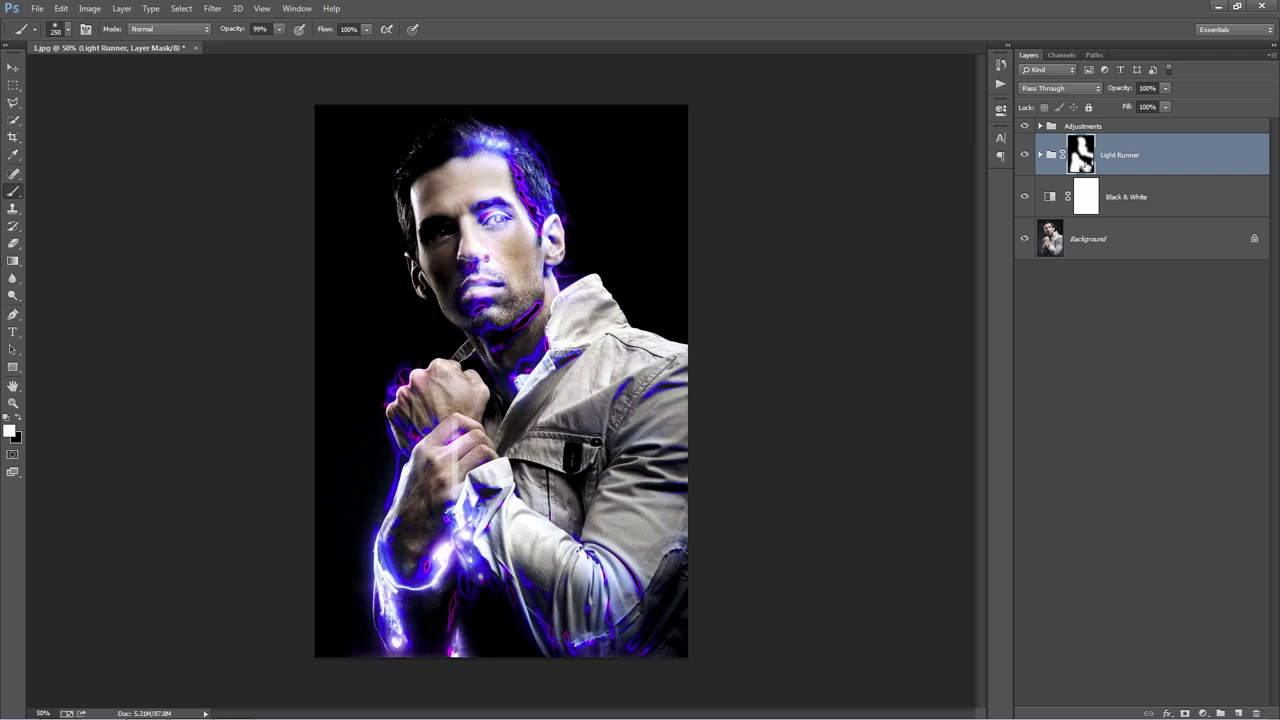
Compare the image with and without the Light Runner group's painted mask, leaving the mask disabled.
shift+click(1084, 165)
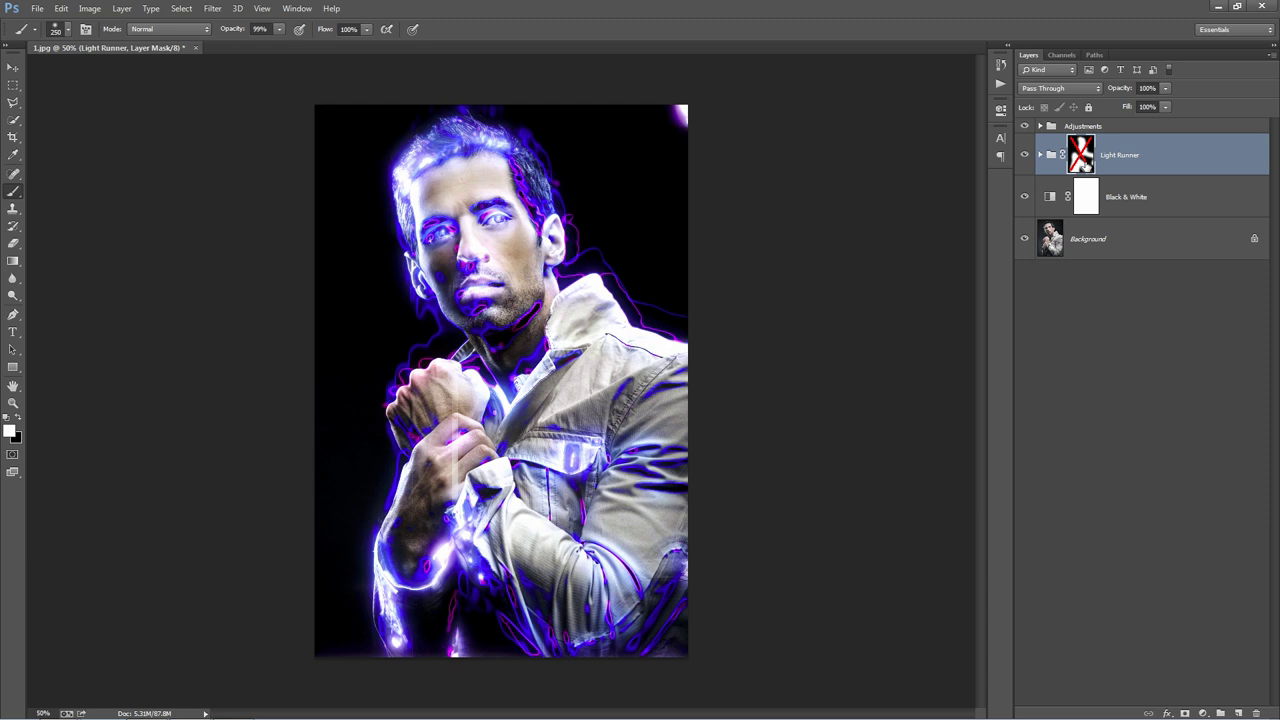
shift+click(1086, 165)
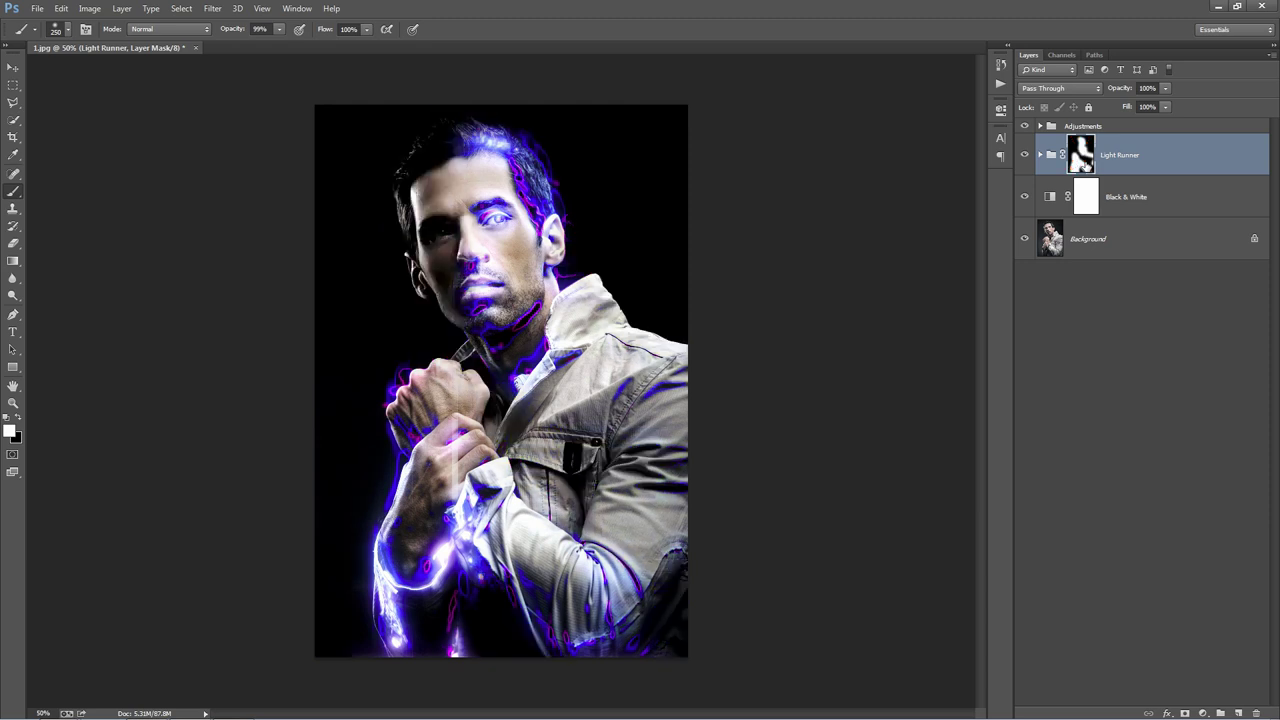
shift+click(1084, 165)
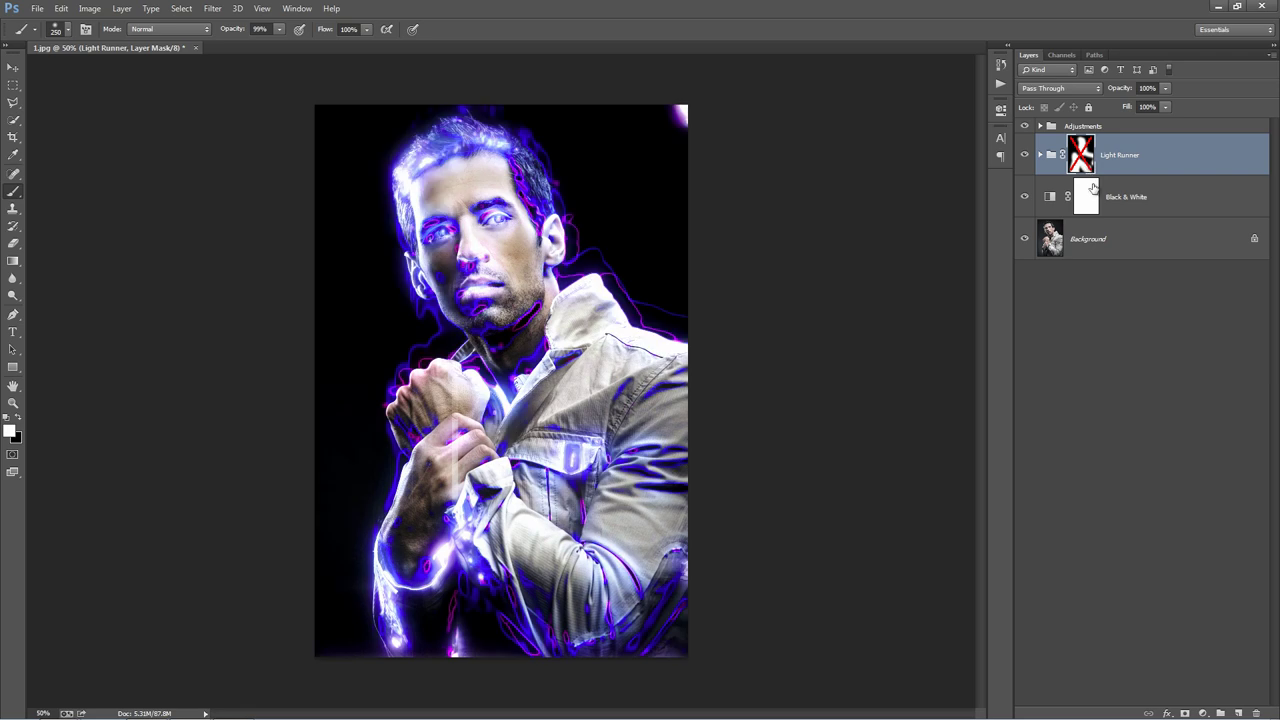
Expand the Light Runner group and move the Motion Light group's light streaks up beside the man's clasped hands.
click(1040, 156)
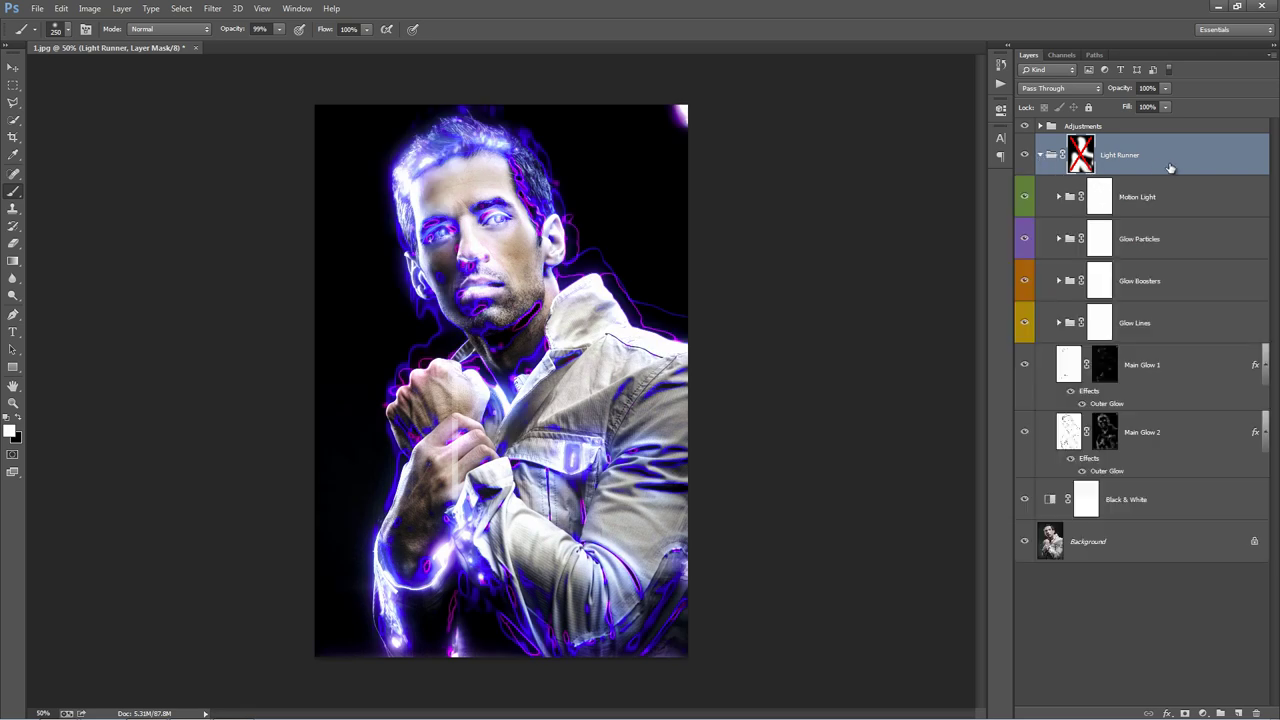
click(1178, 210)
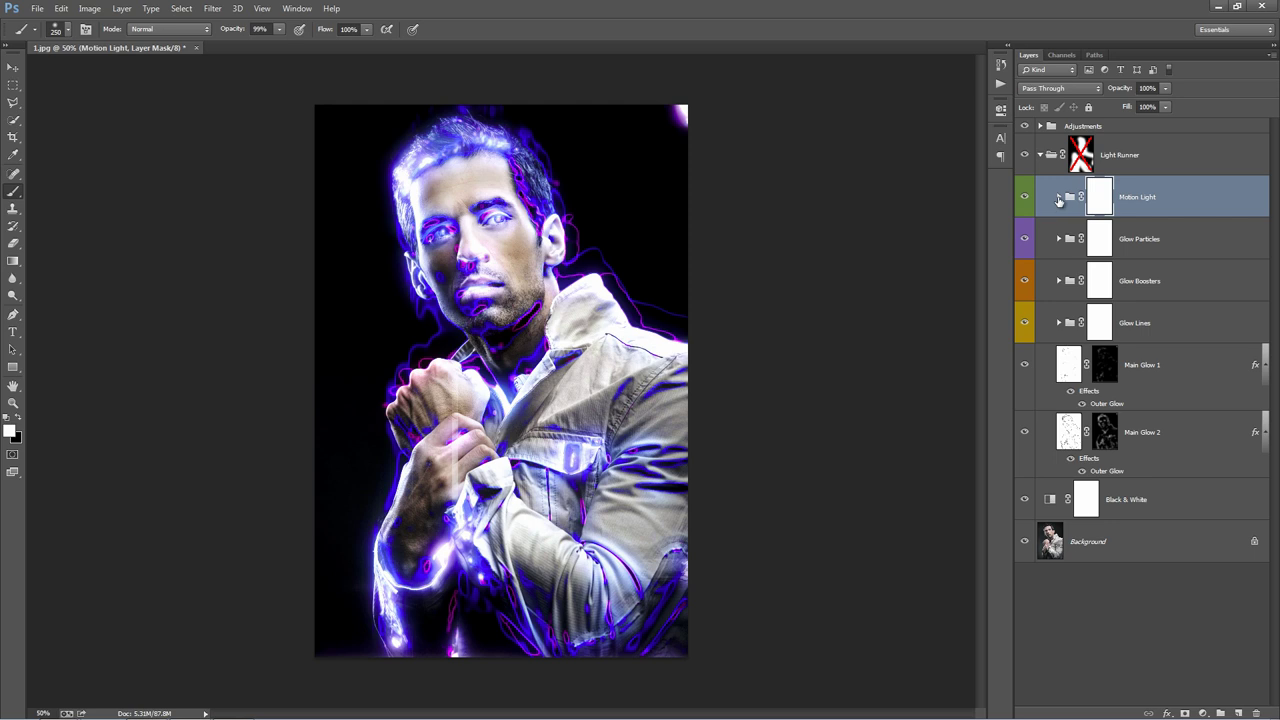
click(1186, 206)
key(x)
key(v)
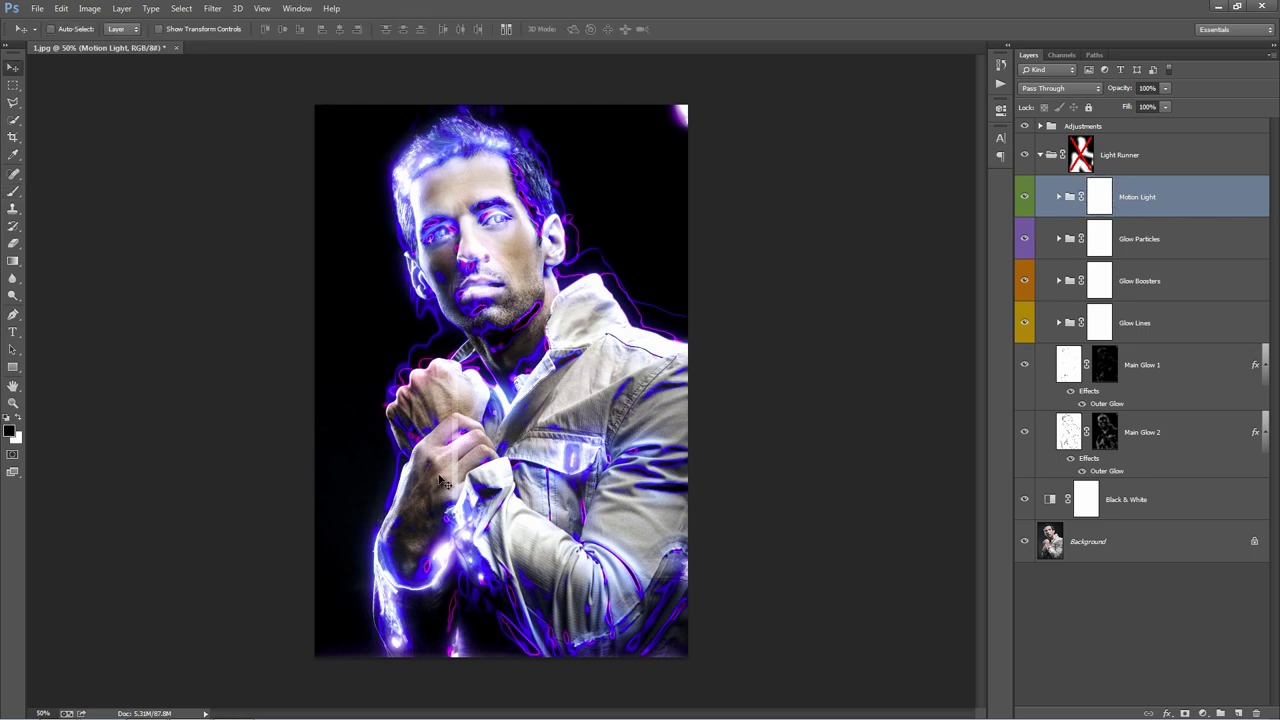
drag(444, 482, 370, 302)
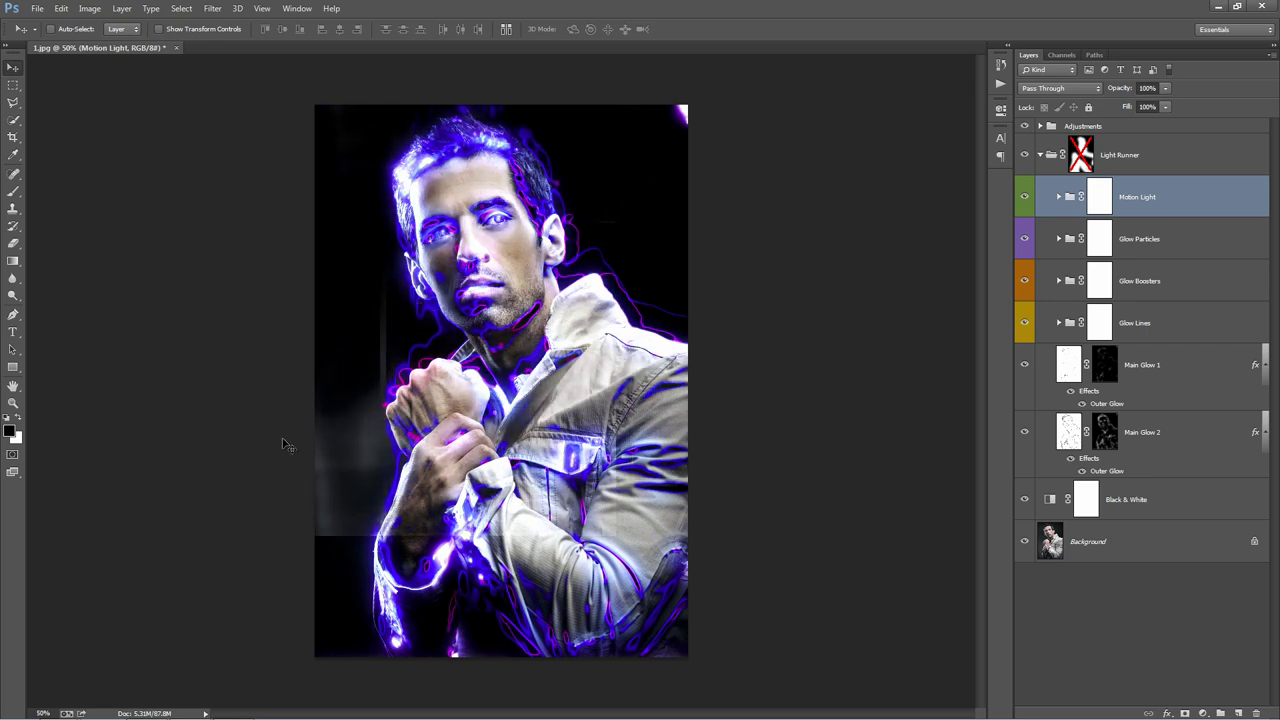
drag(370, 432, 374, 452)
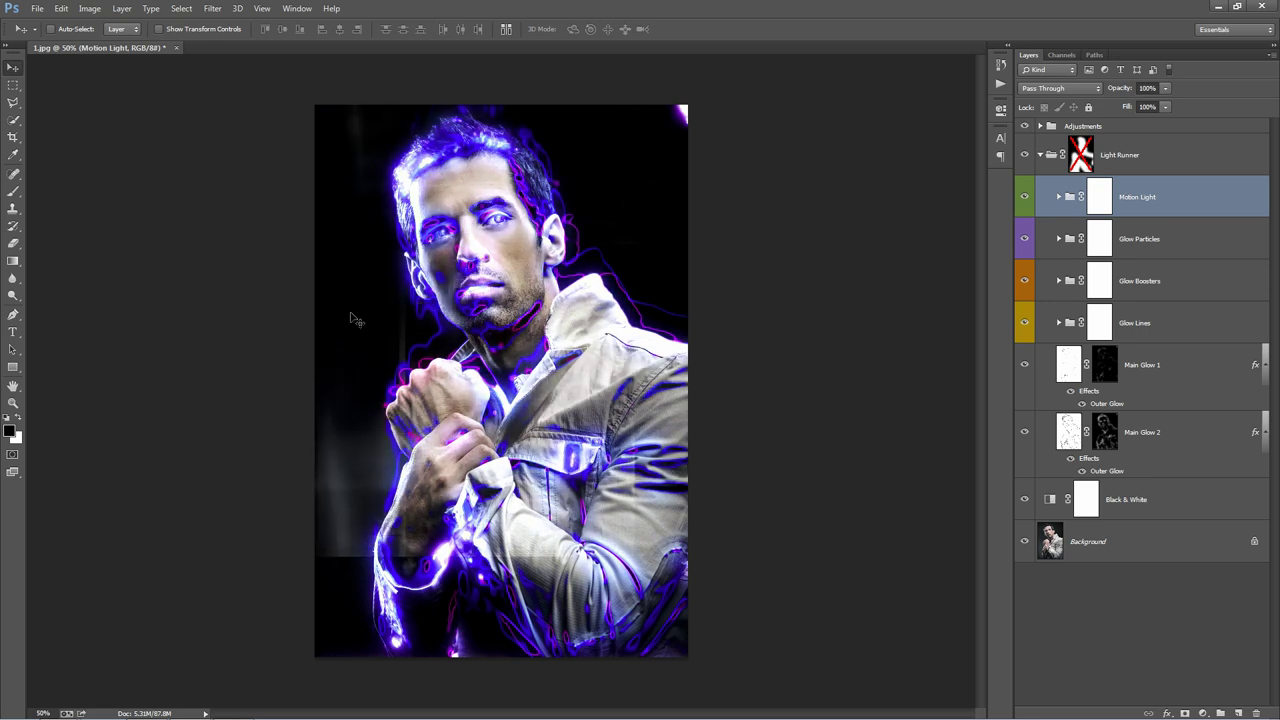
mouse_move(448, 324)
mouse_down()
mouse_move(474, 325)
mouse_move(370, 330)
mouse_up()
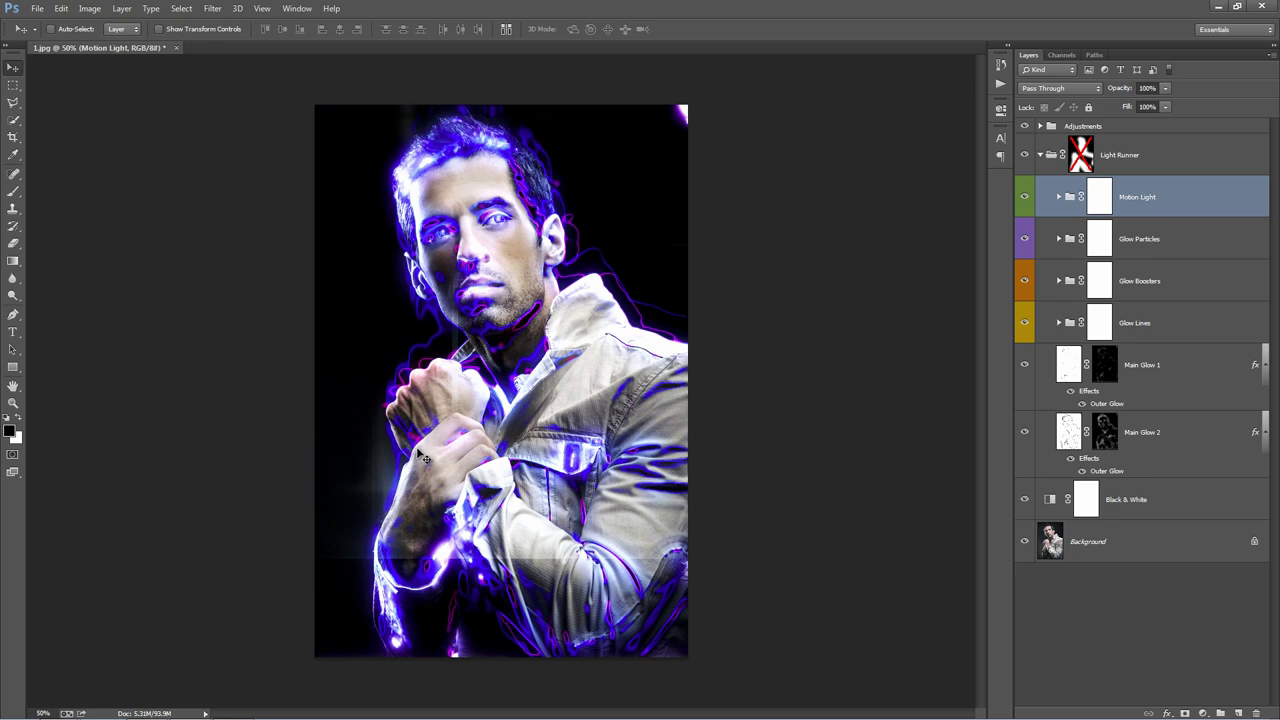
Undo the last move of the Motion Light group.
key(ctrl+z)
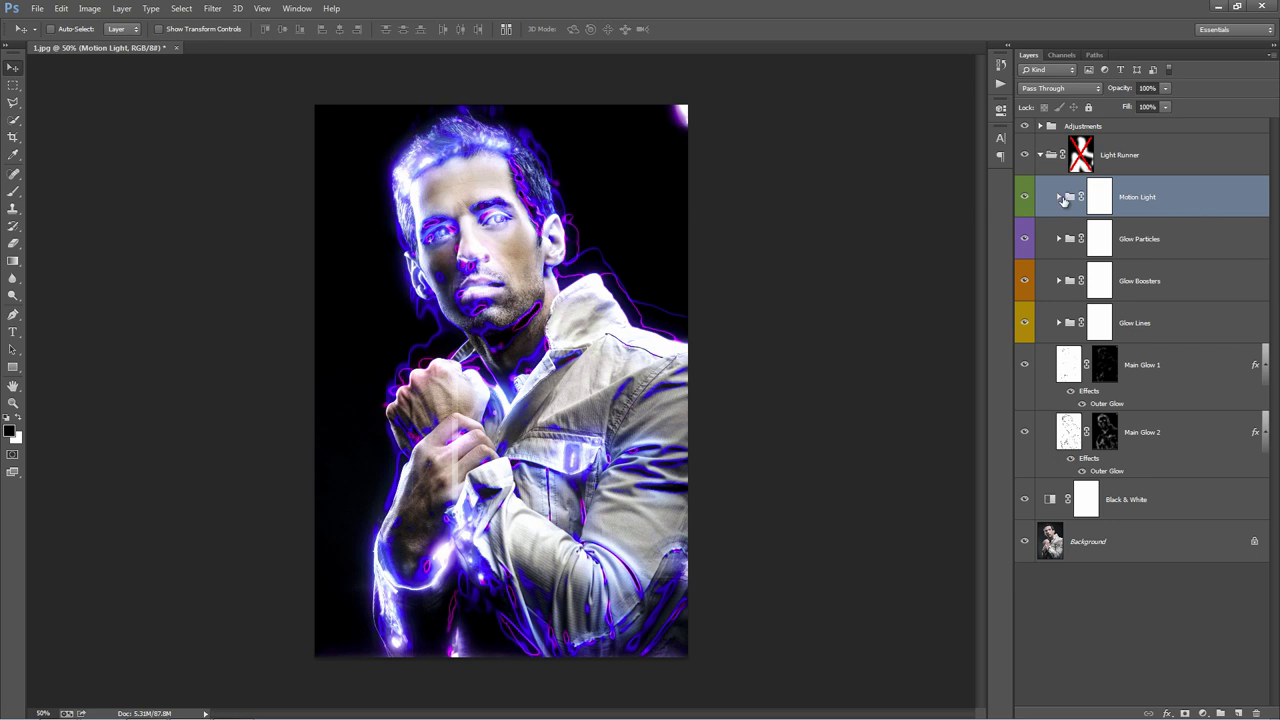
Expand the Motion Light group and try shifting only the Verticle Streak 2 layer slightly to the right across the jacket.
click(1058, 199)
click(1215, 242)
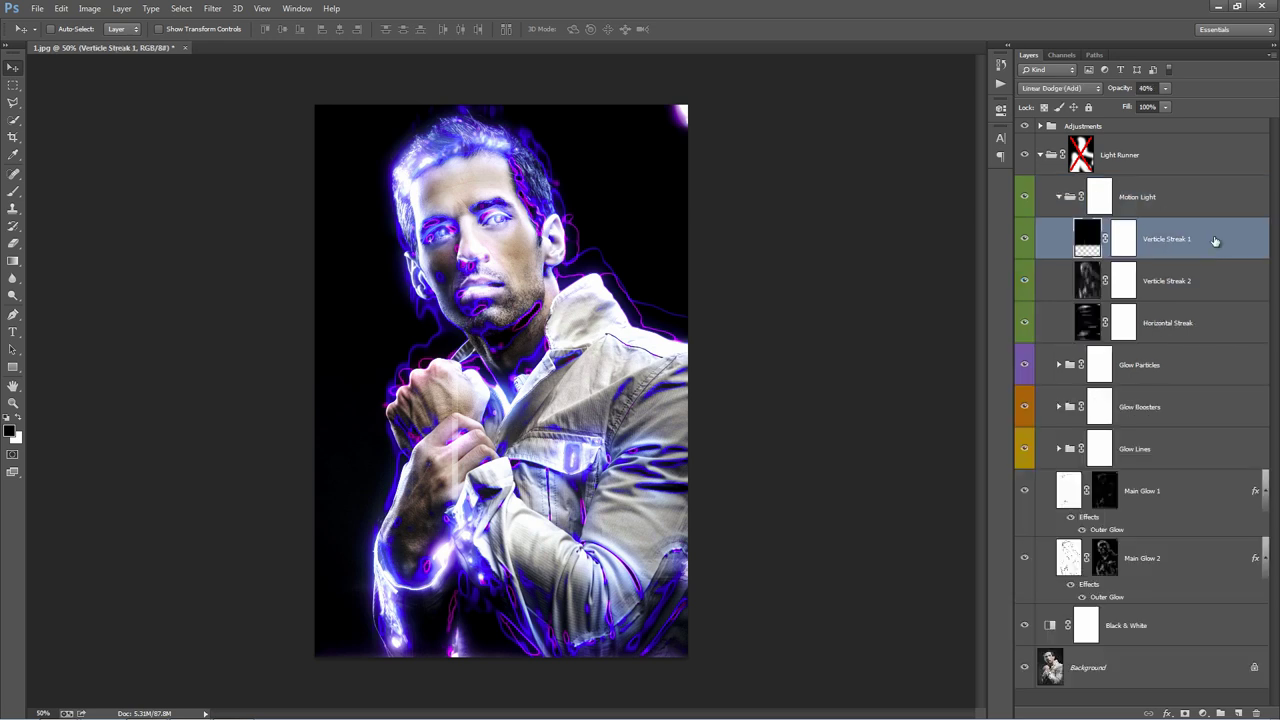
click(1203, 290)
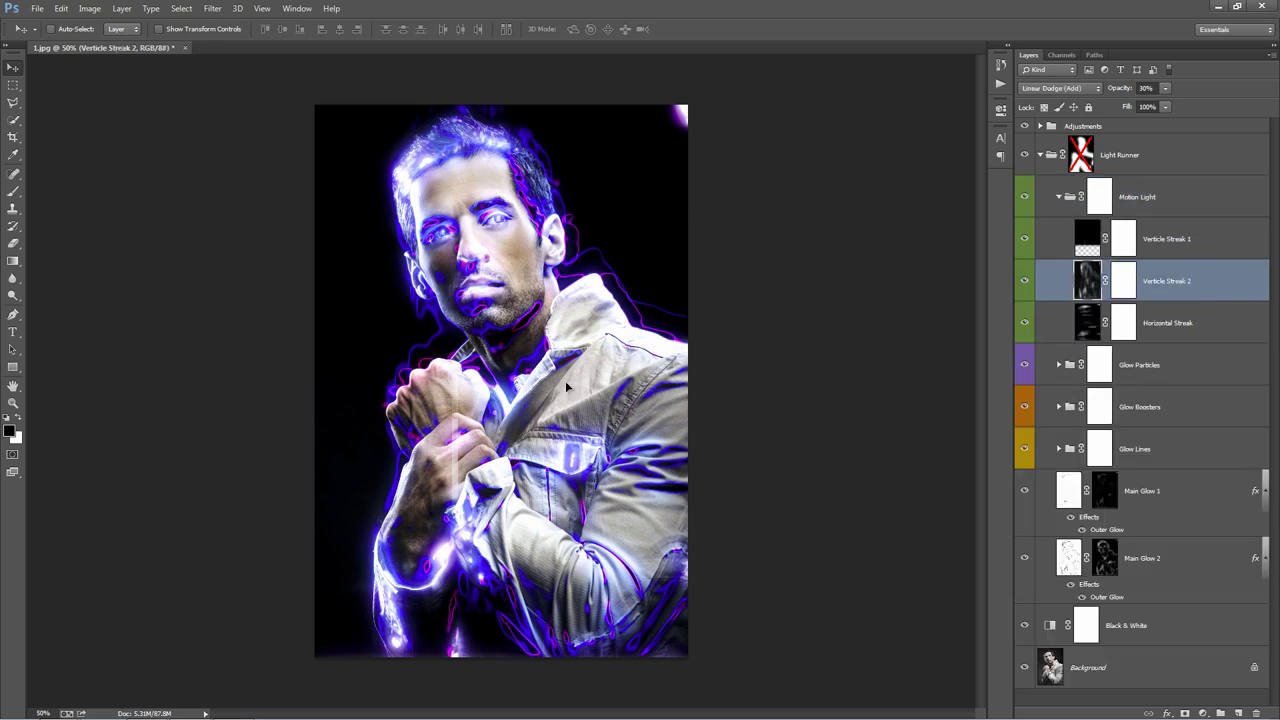
drag(562, 388, 604, 384)
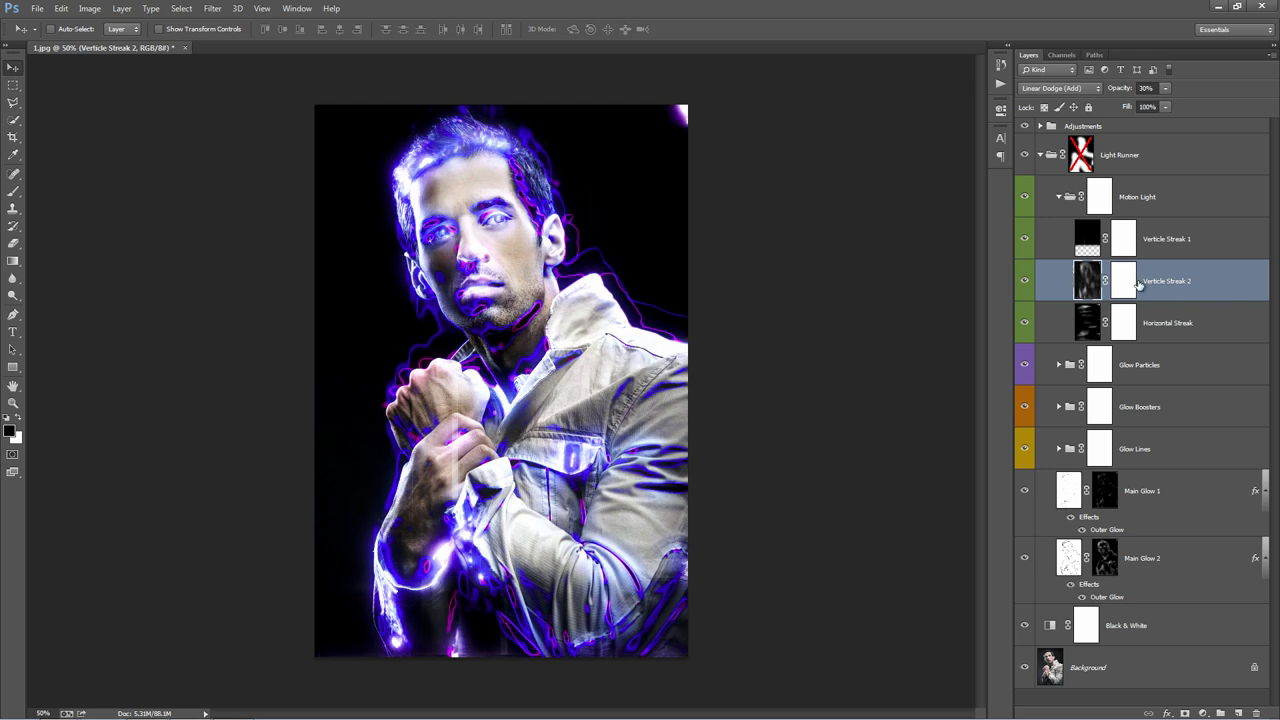
Invert the Motion Light group's mask to black and ready a 250 px brush with white paint.
click(1123, 284)
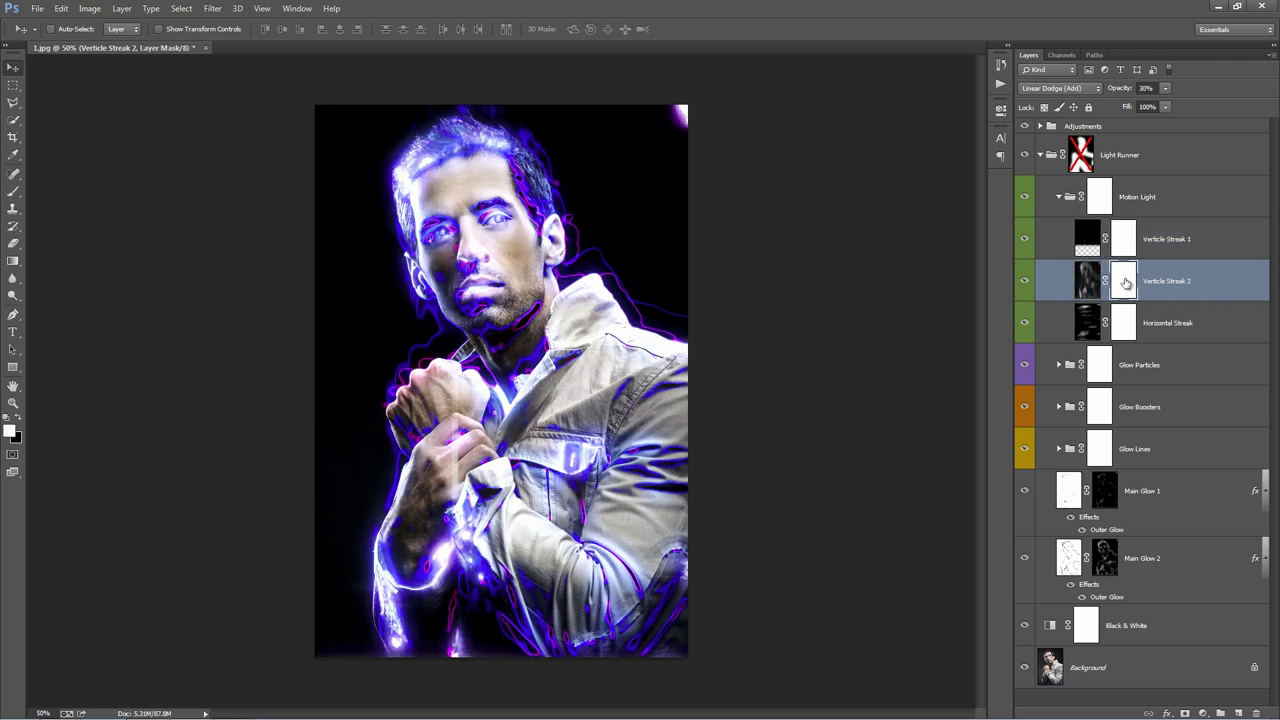
click(1106, 200)
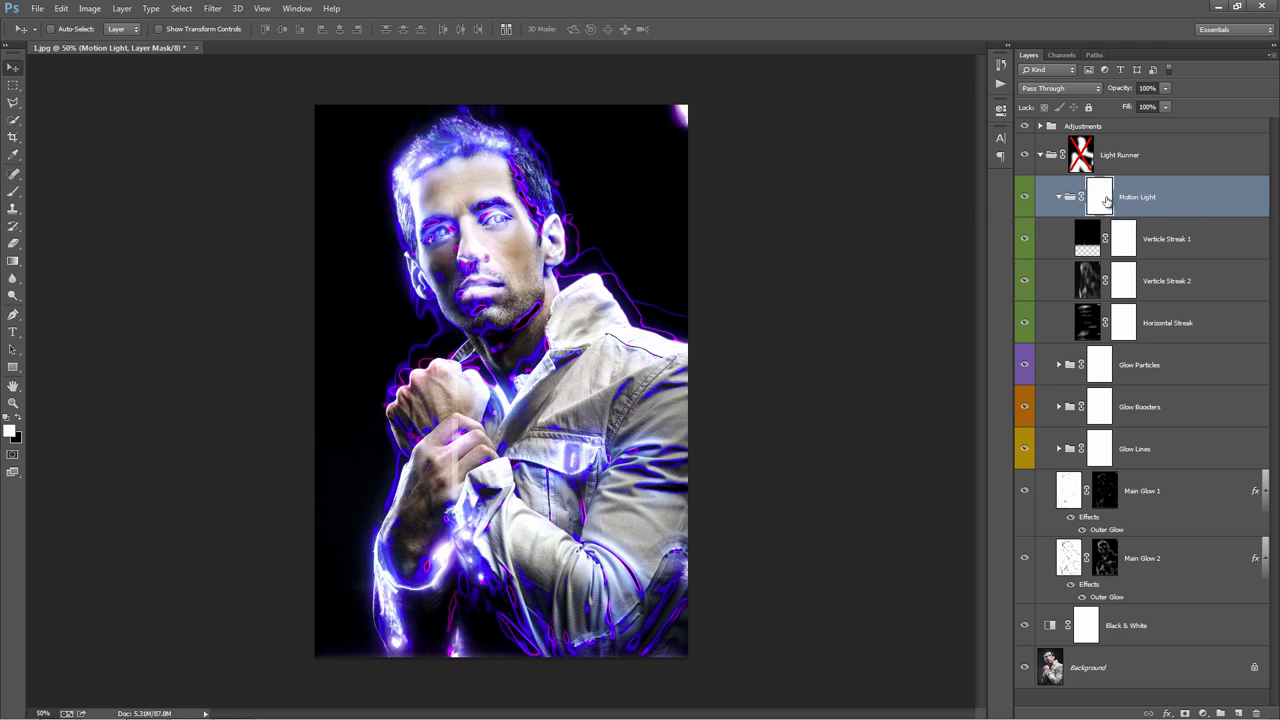
key(ctrl+i)
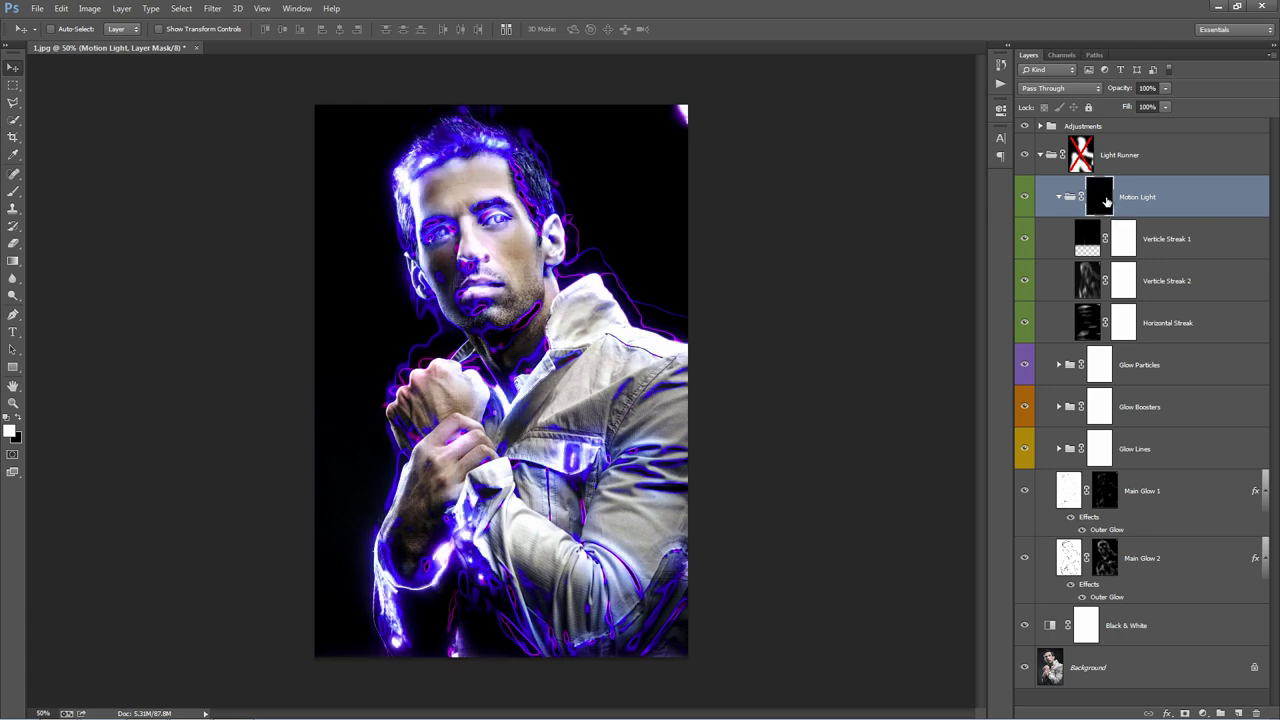
key(b)
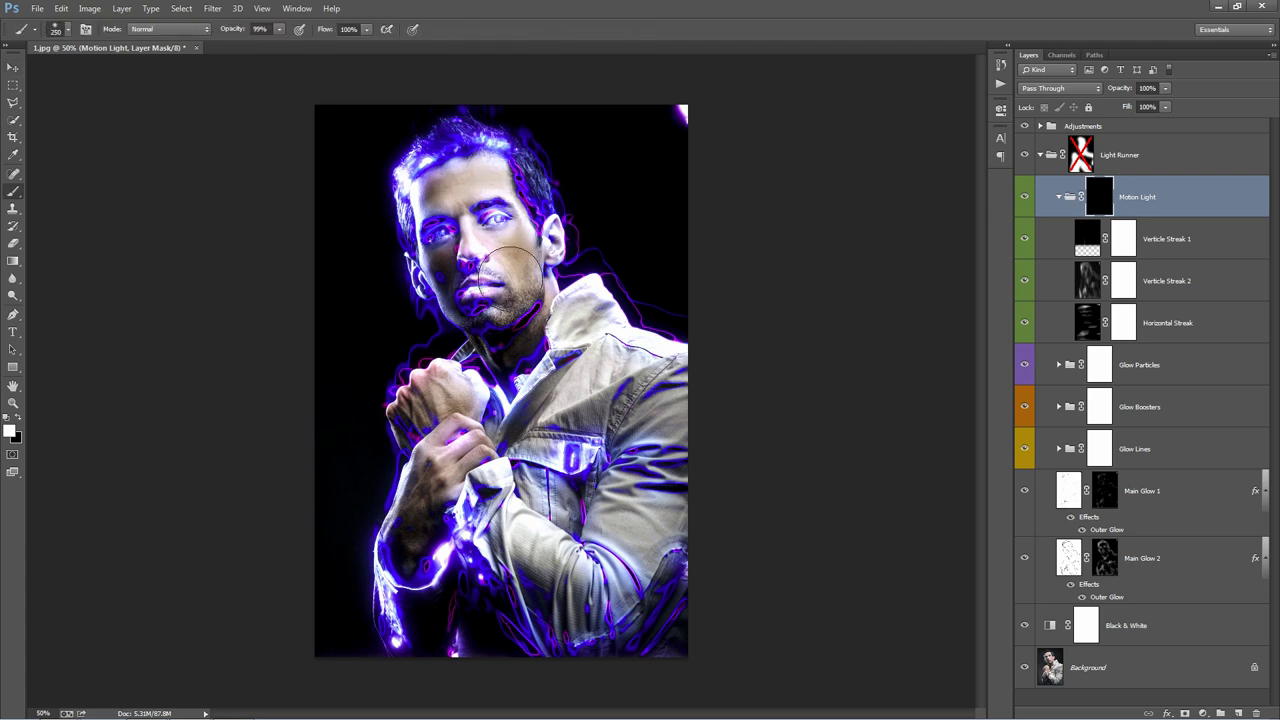
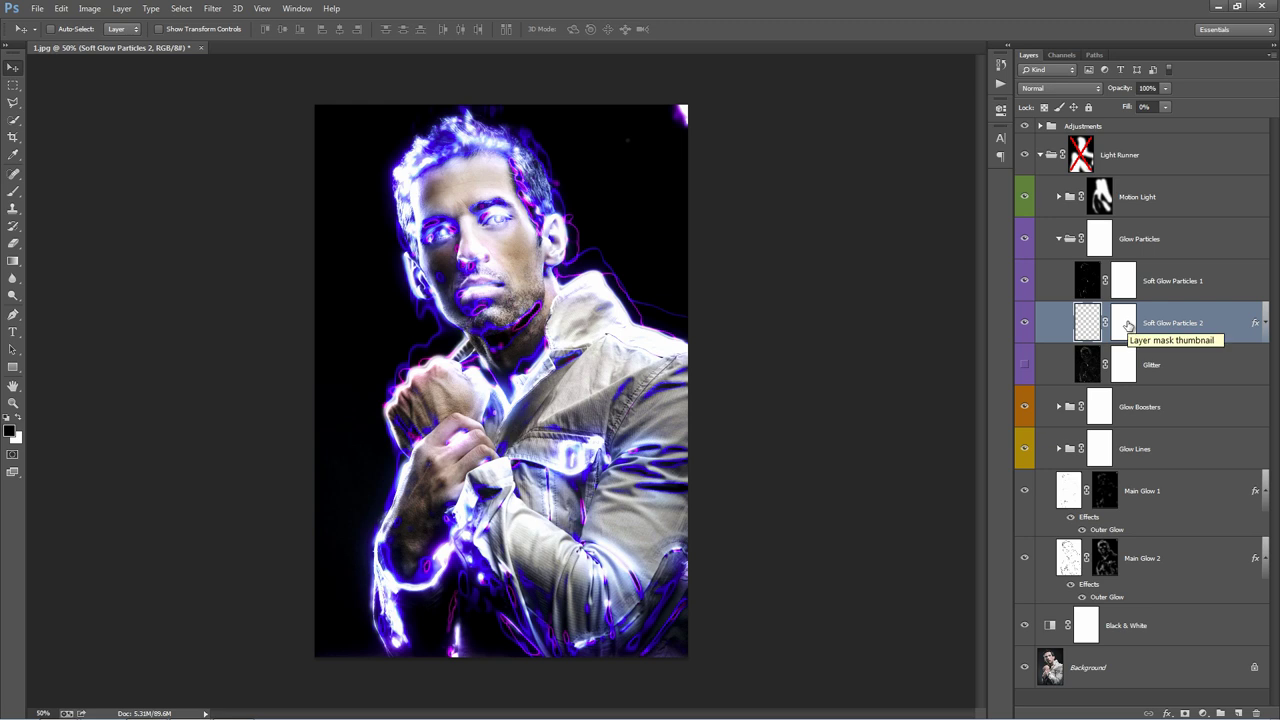
Invert the Soft Glow Particles 2 layer's mask to black and paint white with a 150 px brush over the wrist, collar and hair.
click(1128, 325)
key(ctrl+i)
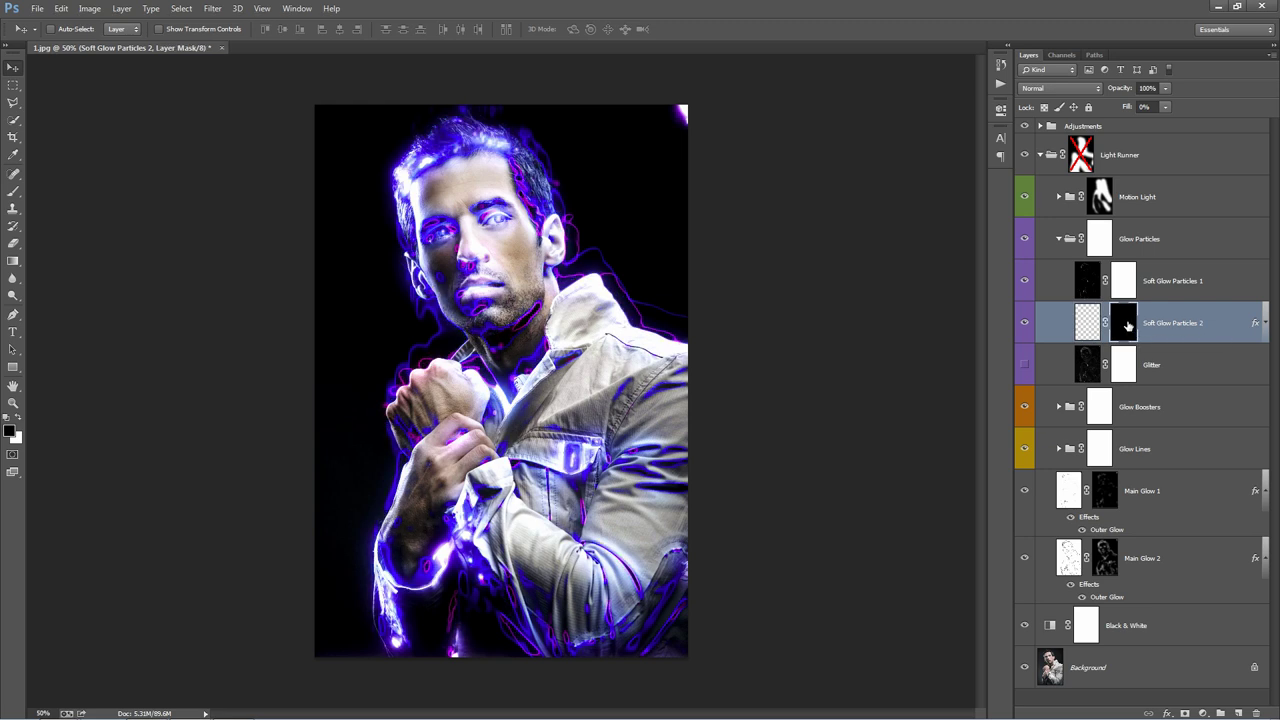
key(b)
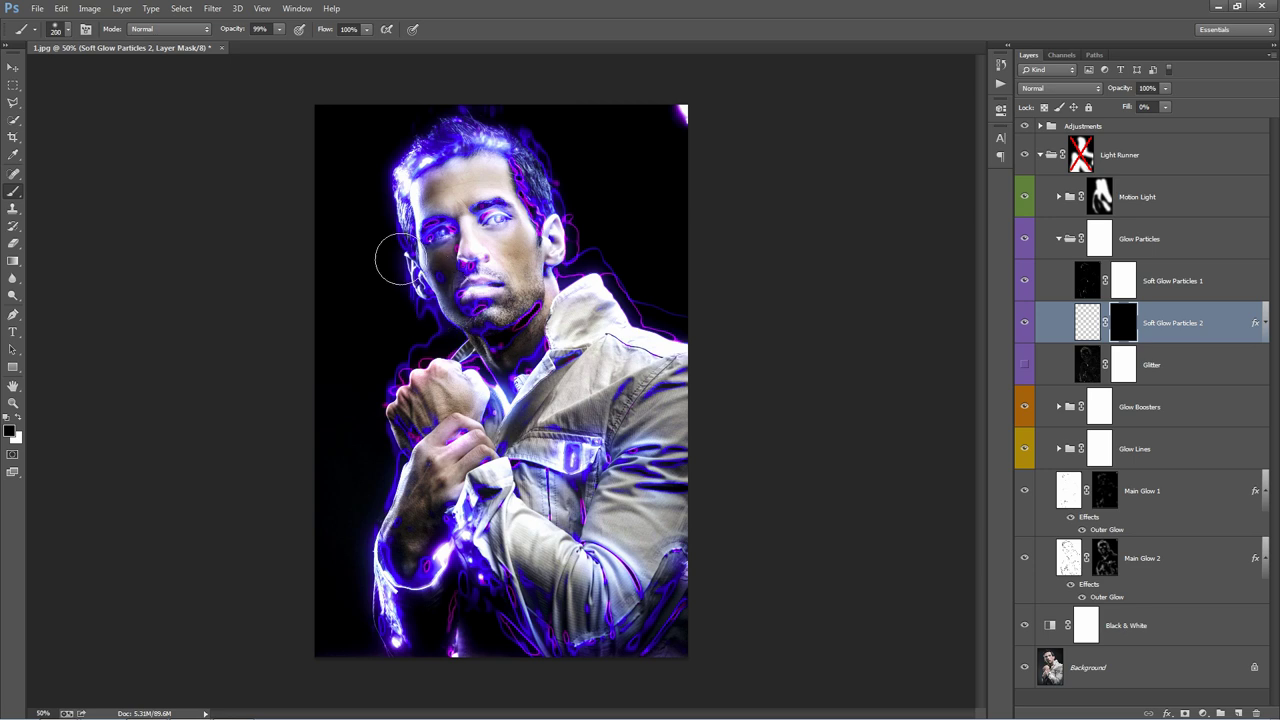
key(bracketleft)
key(bracketleft)
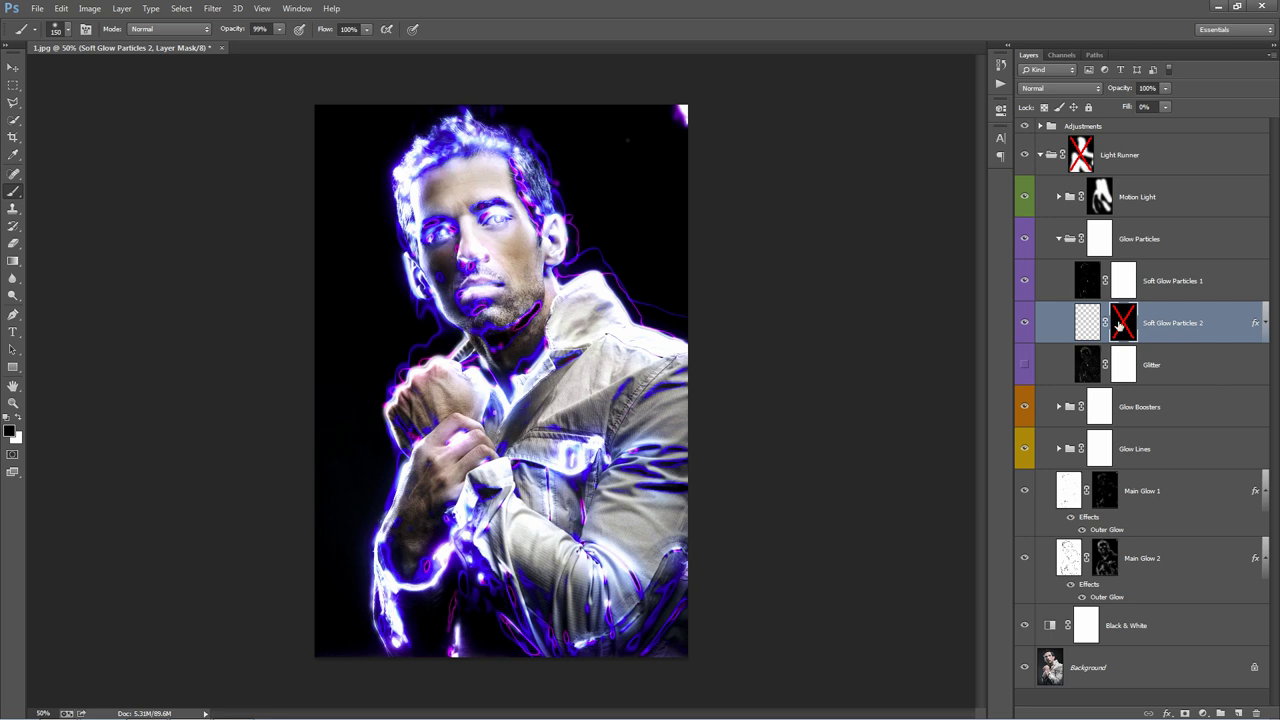
shift+click(1122, 322)
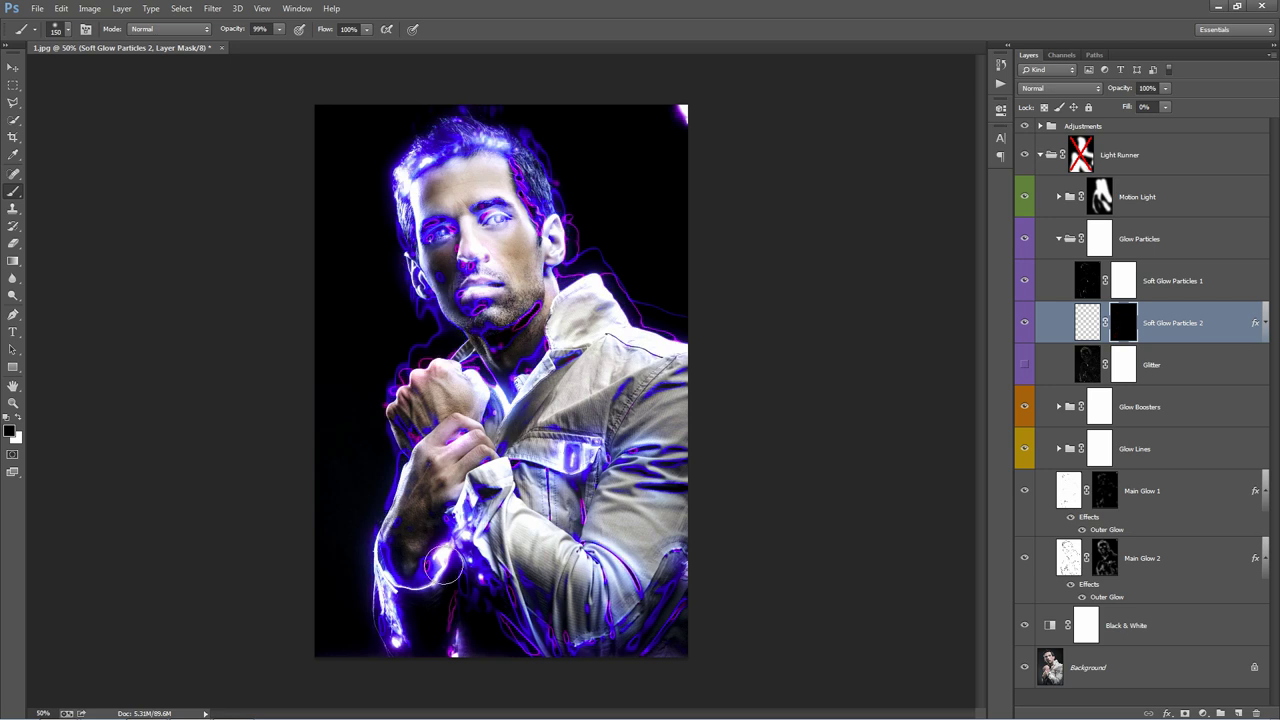
key(x)
mouse_move(410, 600)
mouse_down()
mouse_move(365, 542)
mouse_move(447, 569)
mouse_move(410, 560)
mouse_move(416, 605)
mouse_move(454, 572)
mouse_move(514, 414)
mouse_move(506, 384)
mouse_up()
mouse_move(465, 173)
mouse_down()
mouse_move(471, 123)
mouse_move(396, 190)
mouse_move(434, 126)
mouse_move(397, 207)
mouse_move(425, 142)
mouse_move(467, 127)
mouse_move(419, 154)
mouse_up()
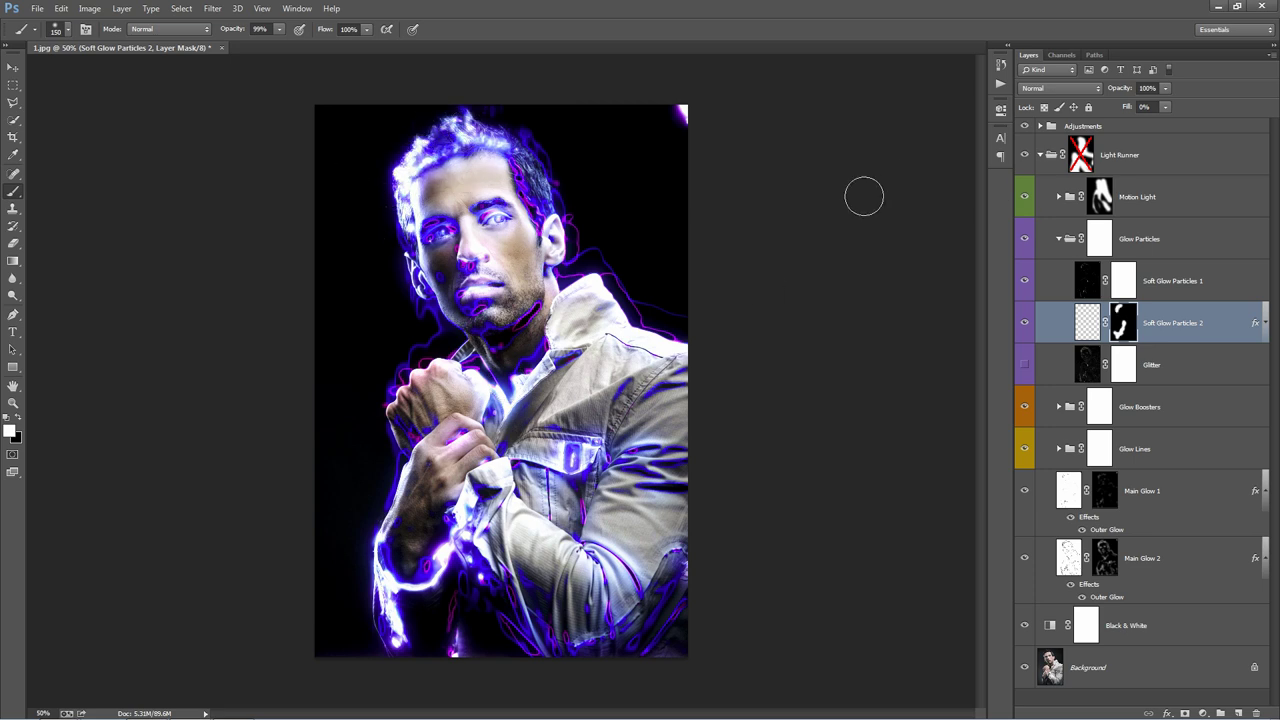
Make the Glitter layer visible and examine its sparkles up close on the jacket, hands and glowing cuff.
click(1199, 380)
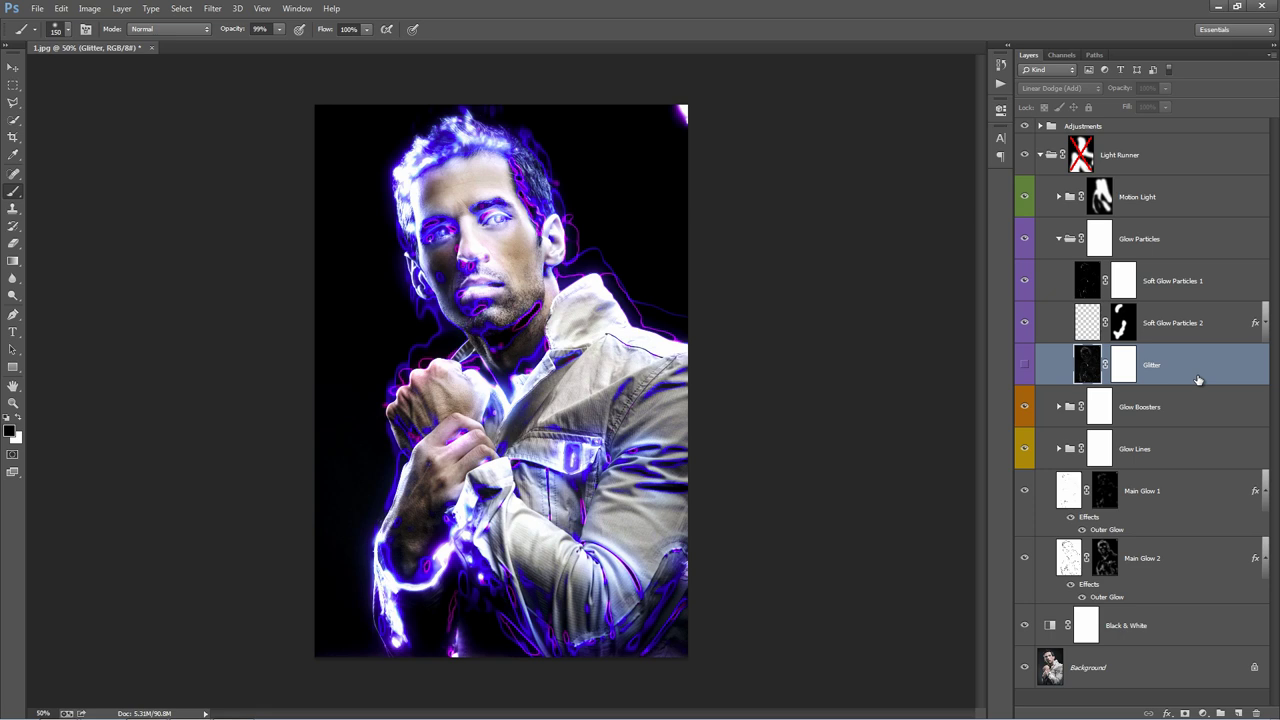
click(1023, 369)
key(v)
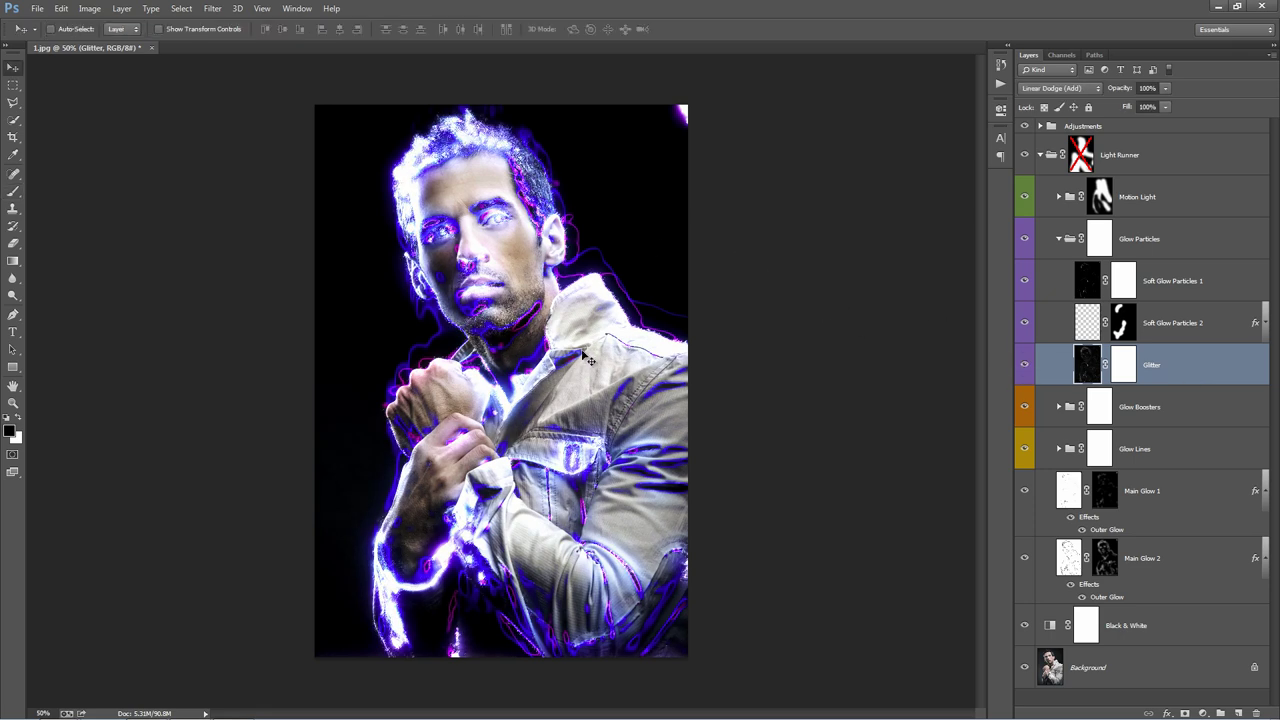
scroll(511, 360, up, 2)
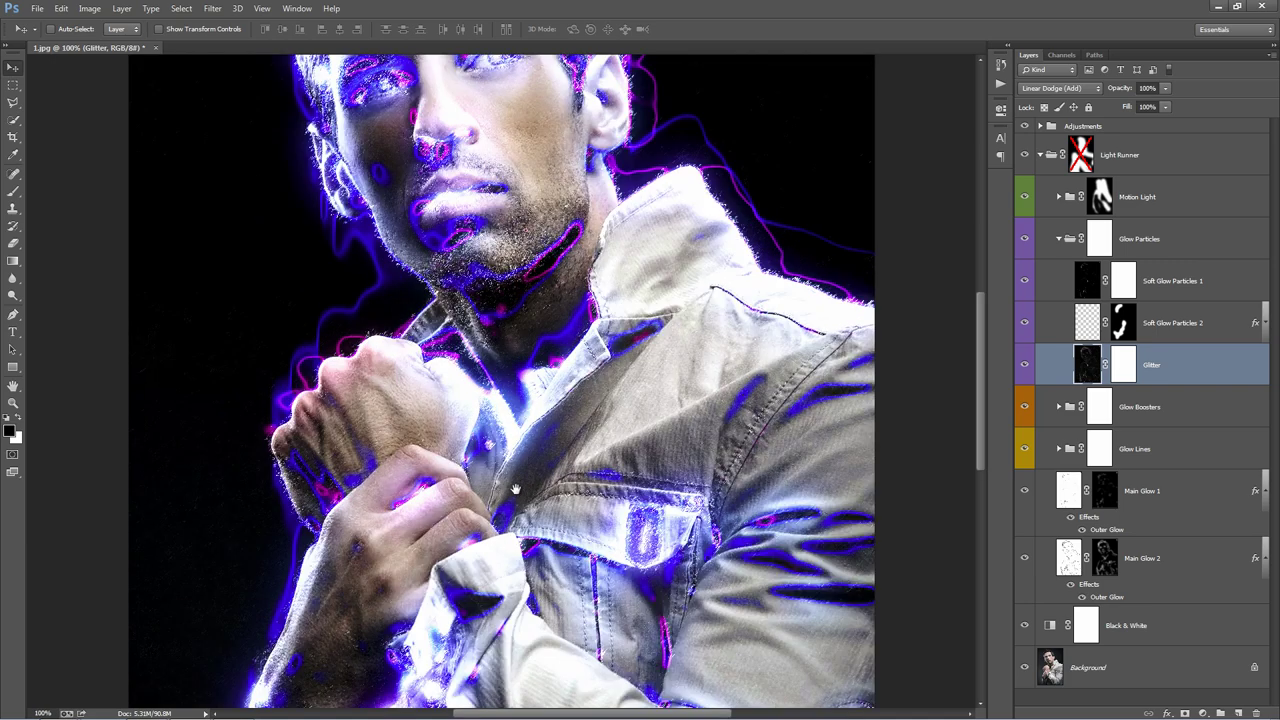
scroll(505, 375, down, 3)
scroll(505, 375, down, 2)
drag(313, 573, 316, 517)
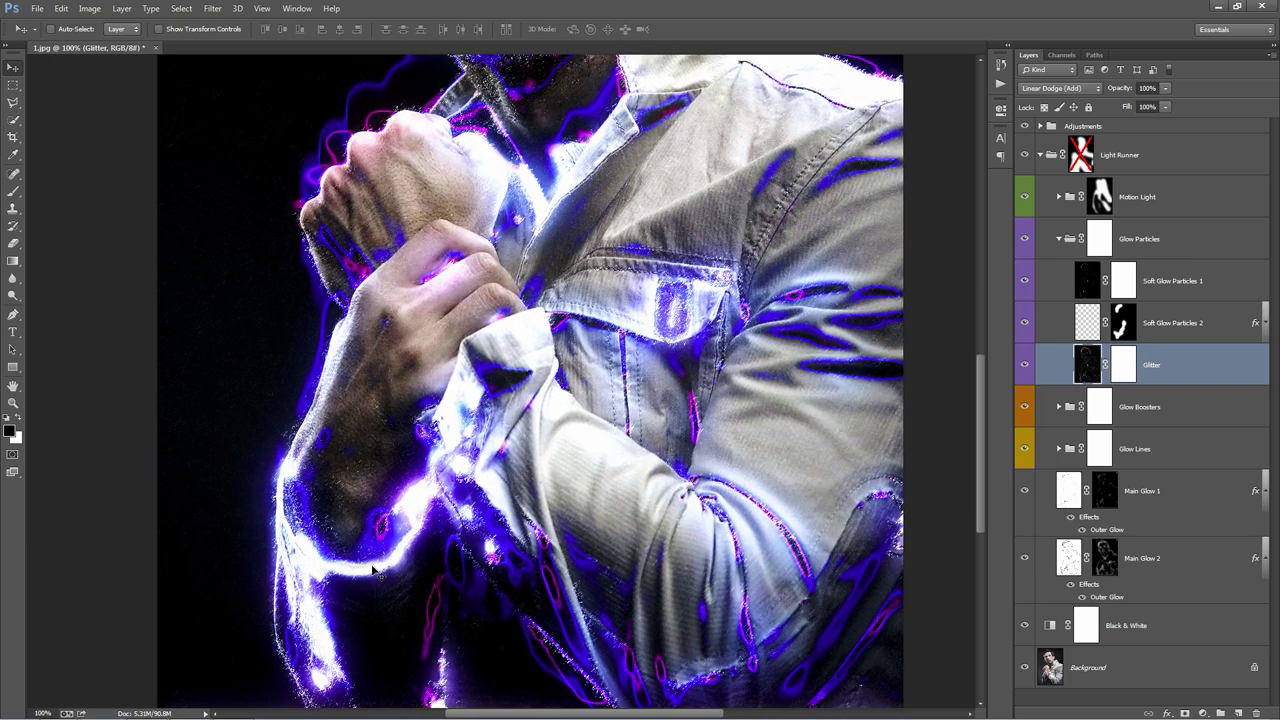
key(ctrl+0)
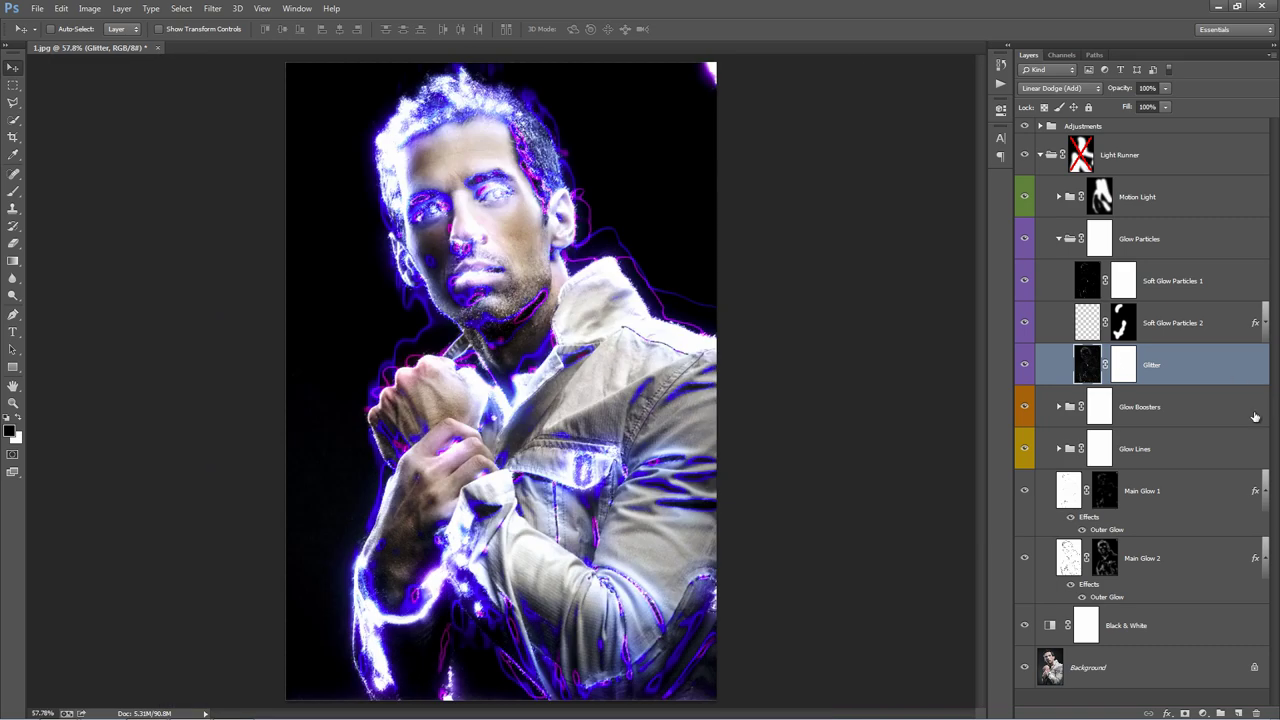
Invert the Glitter layer's mask to black and paint white with a 150 px brush over the hair, inner collar and glowing cuff.
click(1124, 366)
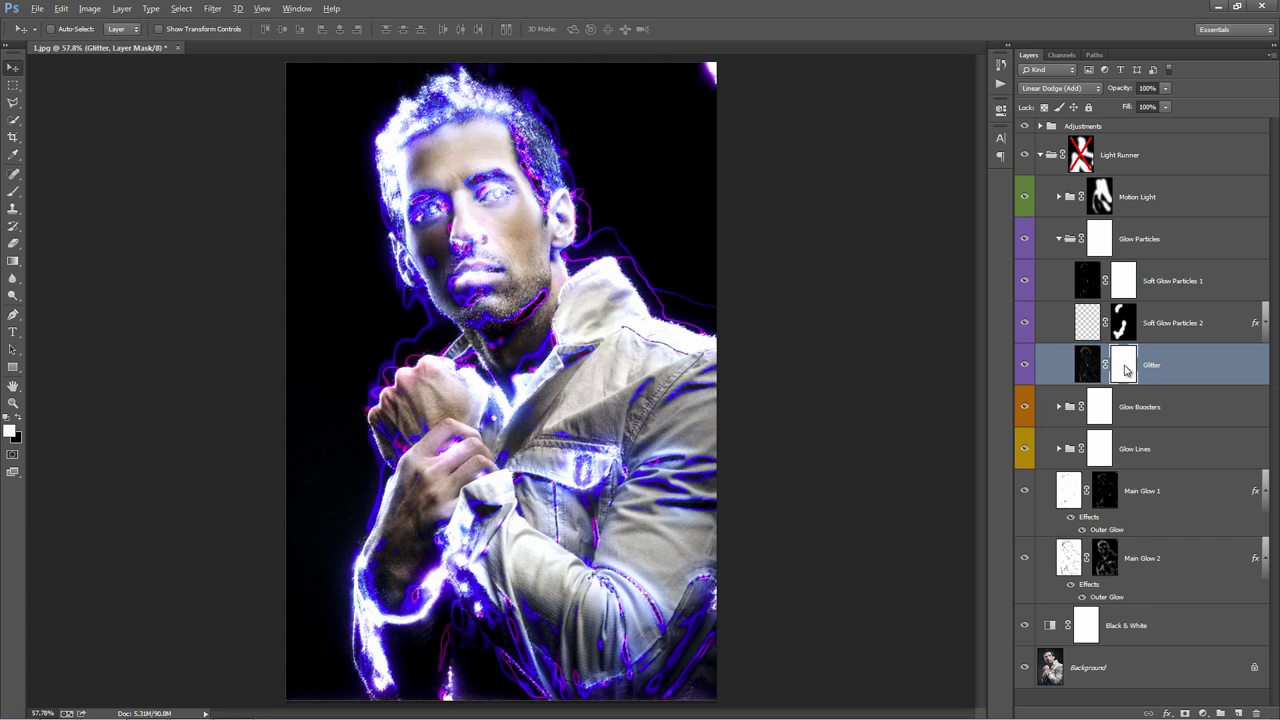
key(ctrl+i)
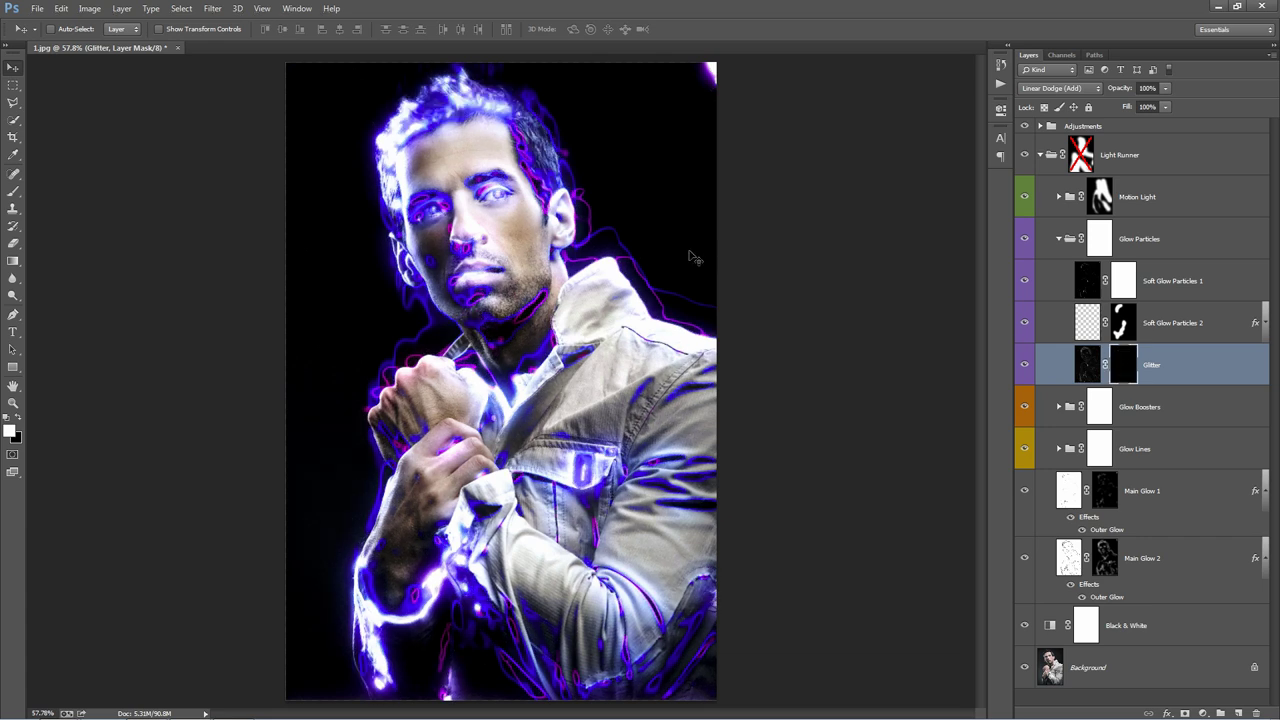
key(b)
drag(383, 150, 380, 198)
mouse_move(466, 505)
mouse_down()
mouse_move(414, 605)
mouse_move(431, 595)
mouse_move(366, 607)
mouse_move(390, 635)
mouse_move(374, 650)
mouse_move(381, 670)
mouse_move(357, 605)
mouse_move(408, 596)
mouse_up()
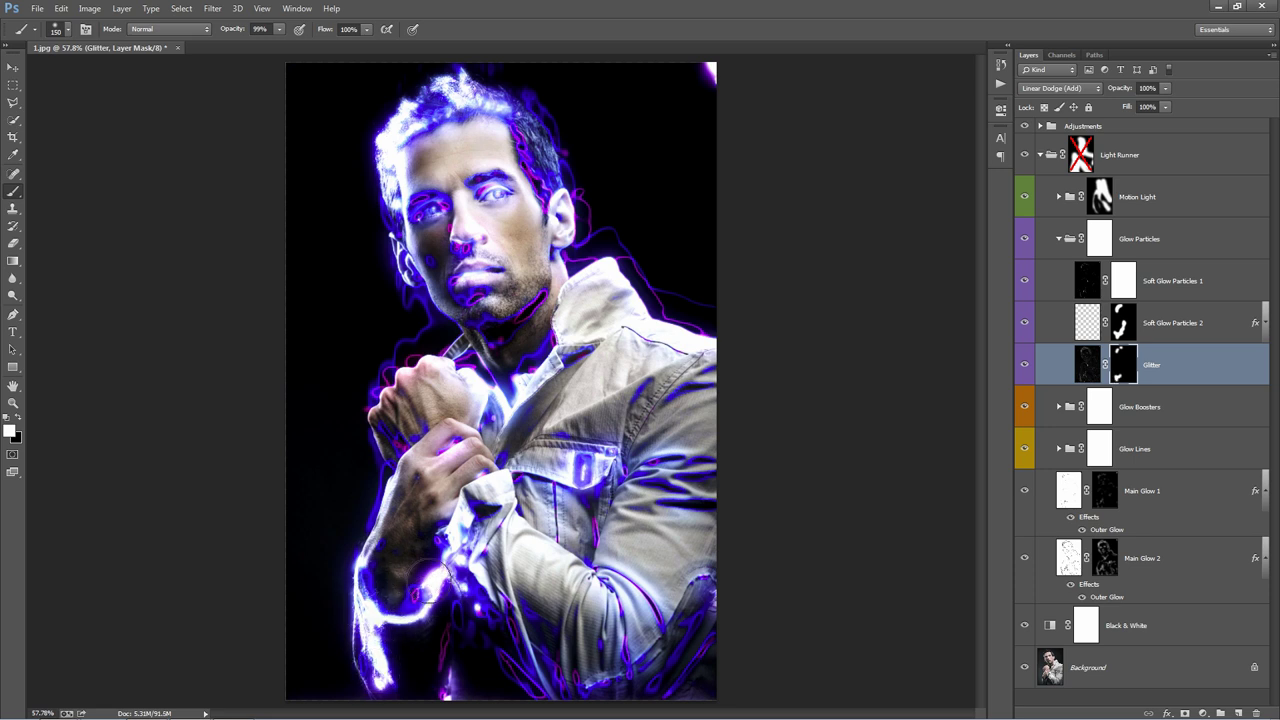
mouse_move(518, 370)
mouse_down()
mouse_move(497, 405)
mouse_move(484, 388)
mouse_up()
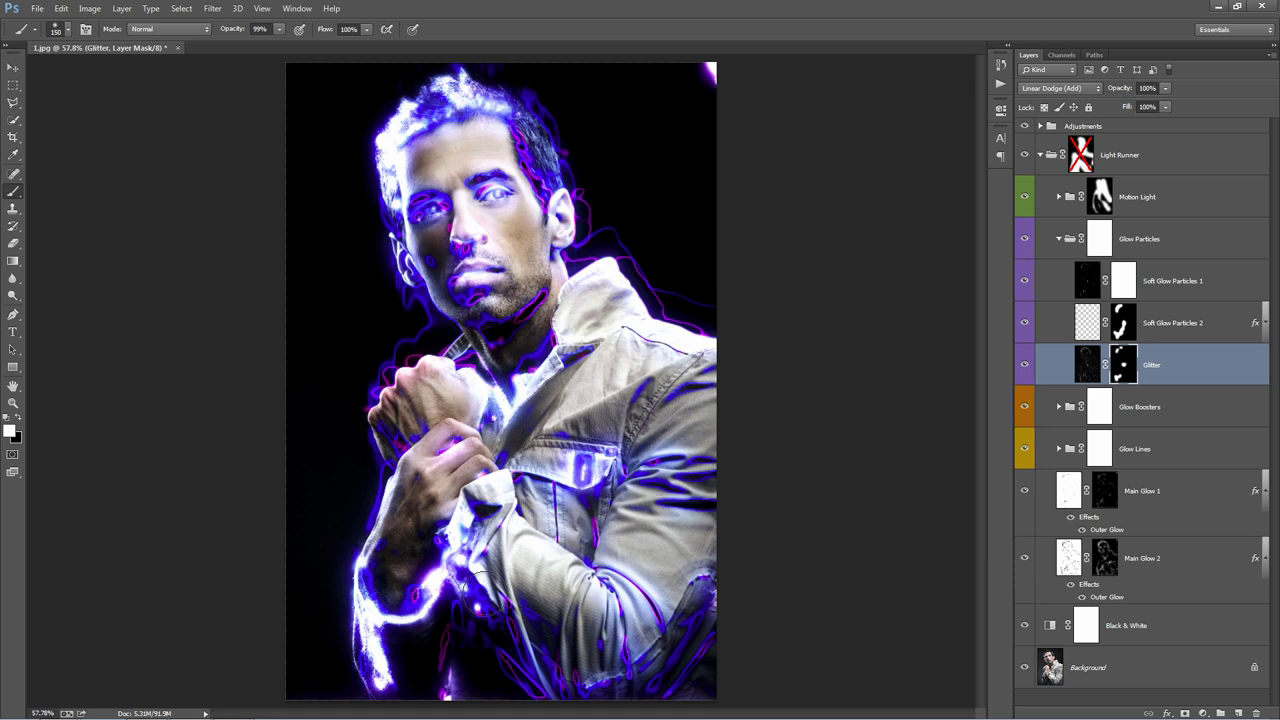
drag(475, 570, 460, 595)
key(x)
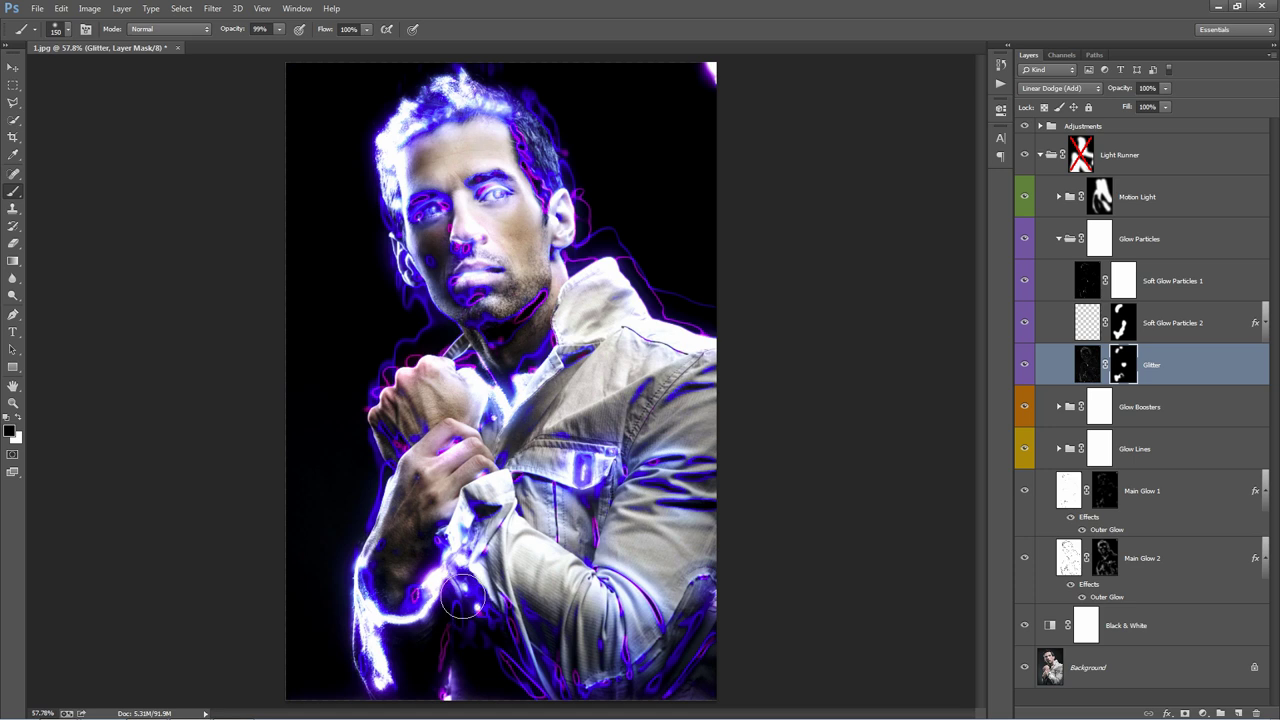
key(v)
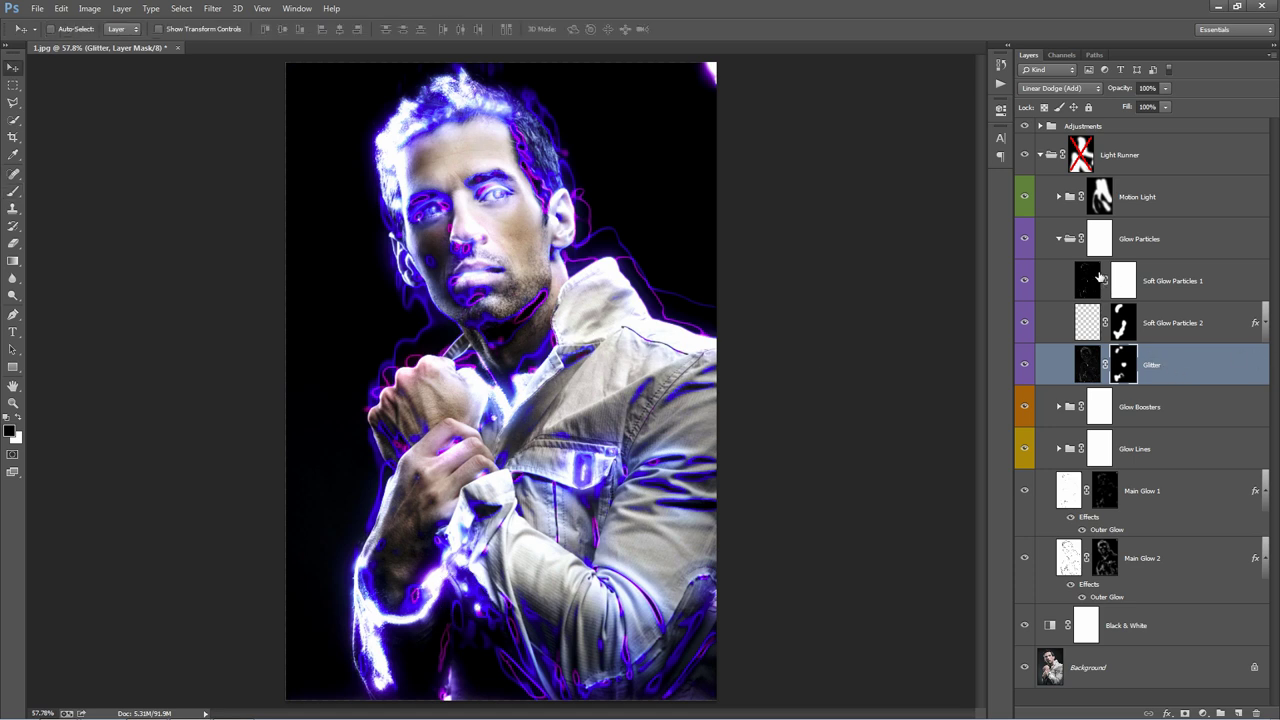
Collapse the Glow Particles group and compare the image with and without the Glow Boosters group, leaving it visible.
click(1057, 238)
click(1198, 290)
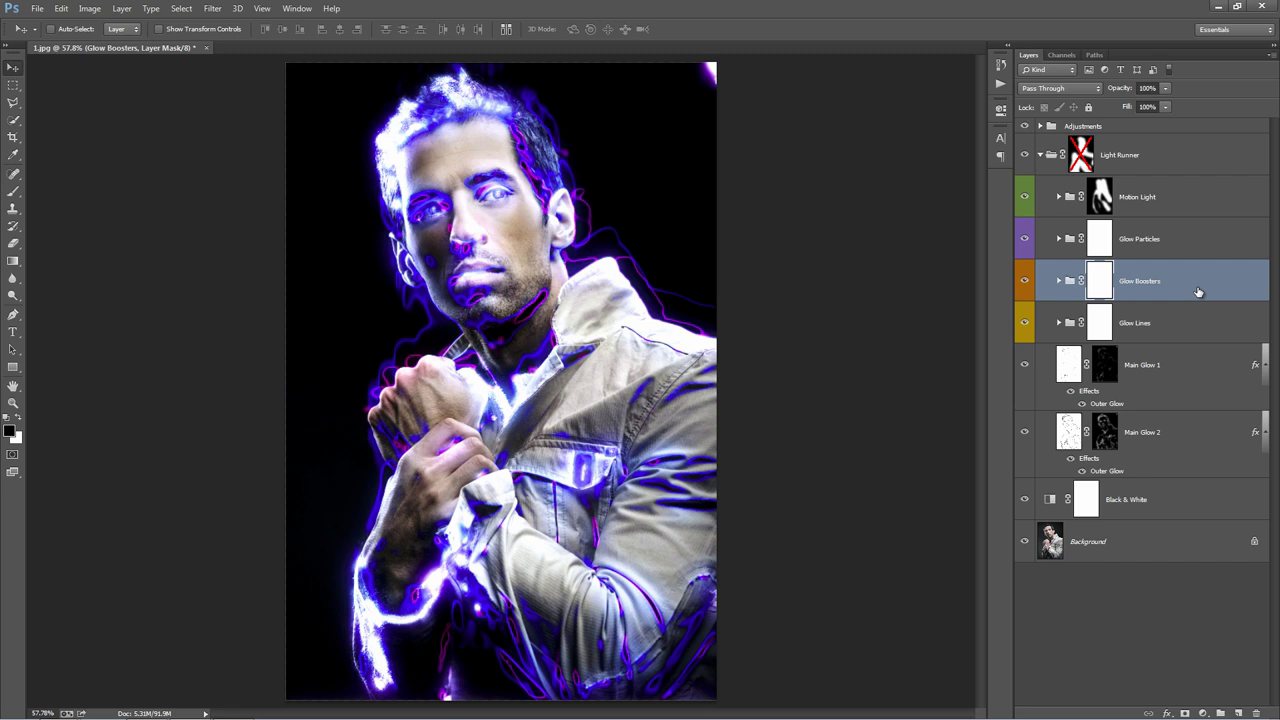
key(ctrl+minus)
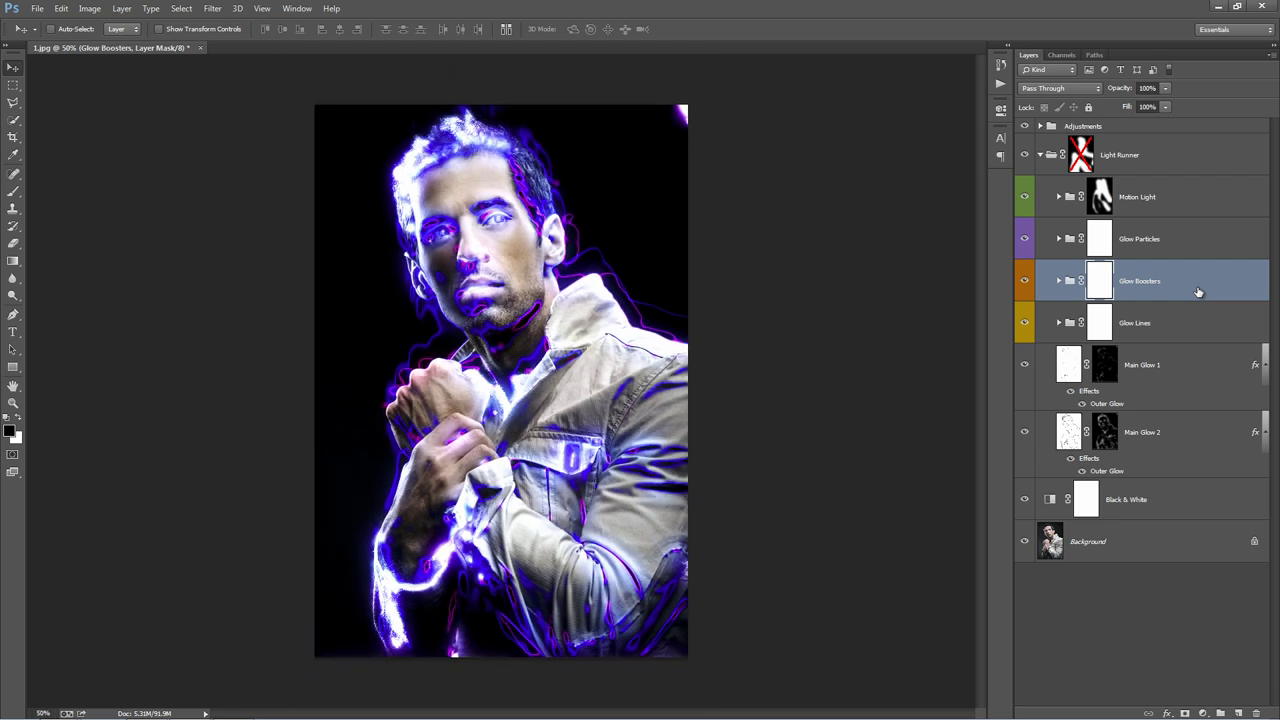
click(1023, 282)
click(1023, 282)
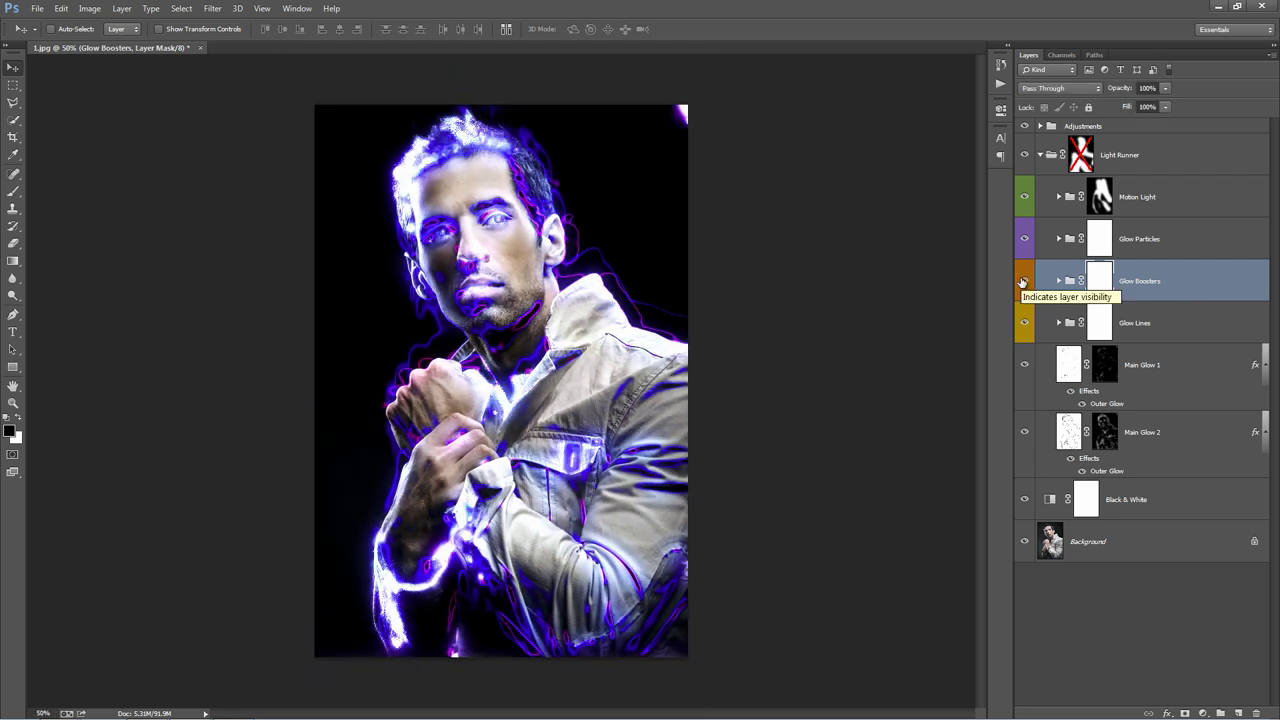
click(1023, 282)
click(1023, 282)
click(1023, 282)
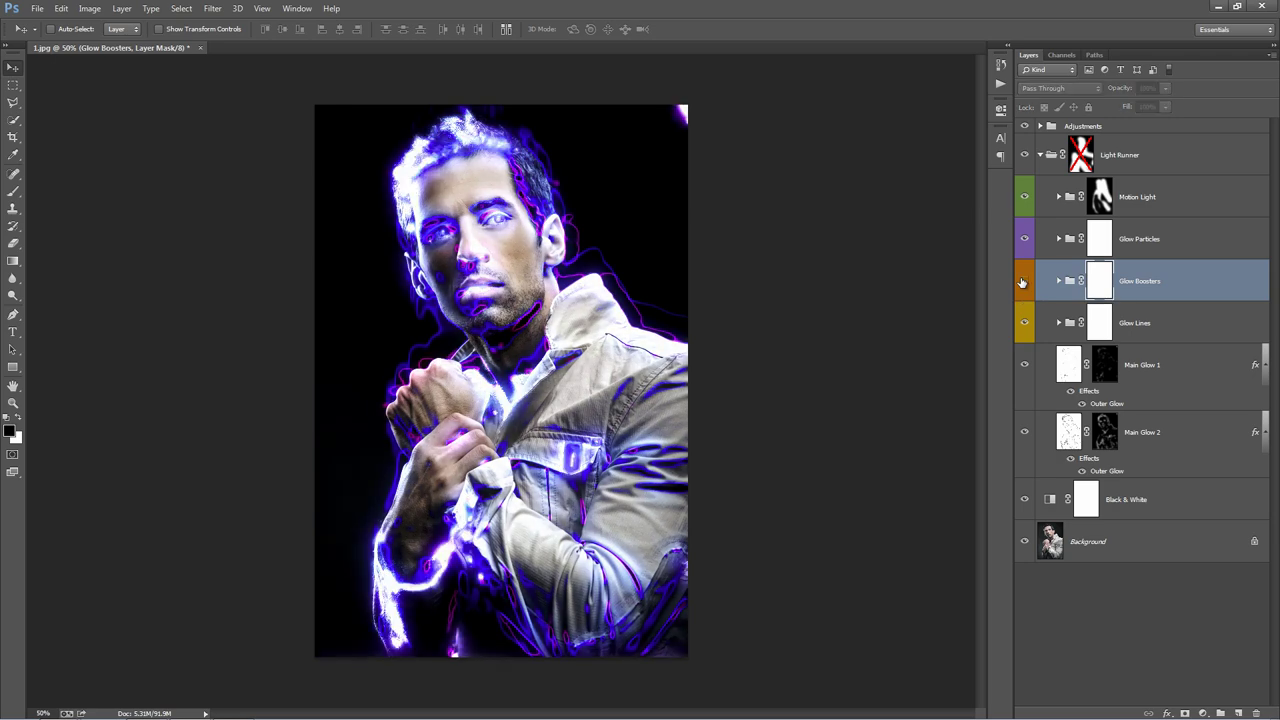
click(1023, 282)
Expand the Glow Boosters group to inspect its Glow Boost 1 layer, and collapse the group again.
click(1060, 281)
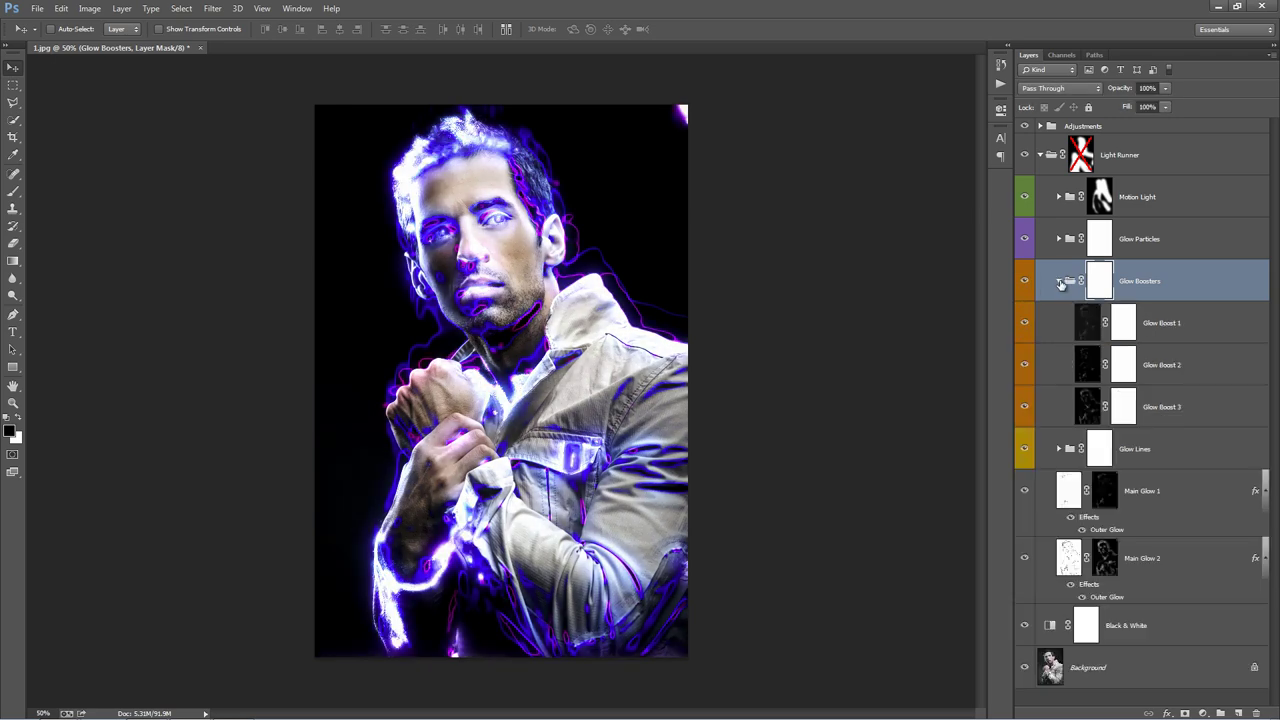
click(1218, 327)
mouse_move(588, 282)
mouse_down()
mouse_move(560, 250)
mouse_move(534, 263)
mouse_up()
click(1060, 281)
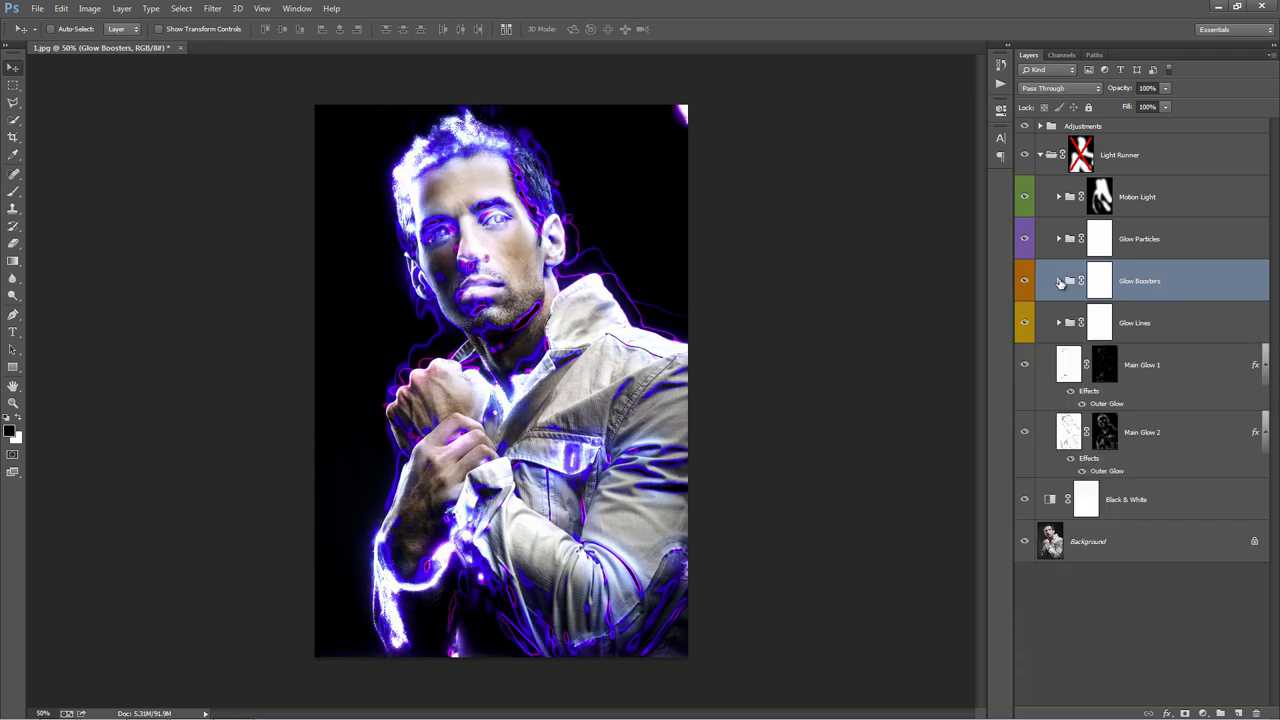
Compare the image with and without the Glow Lines group.
click(1195, 327)
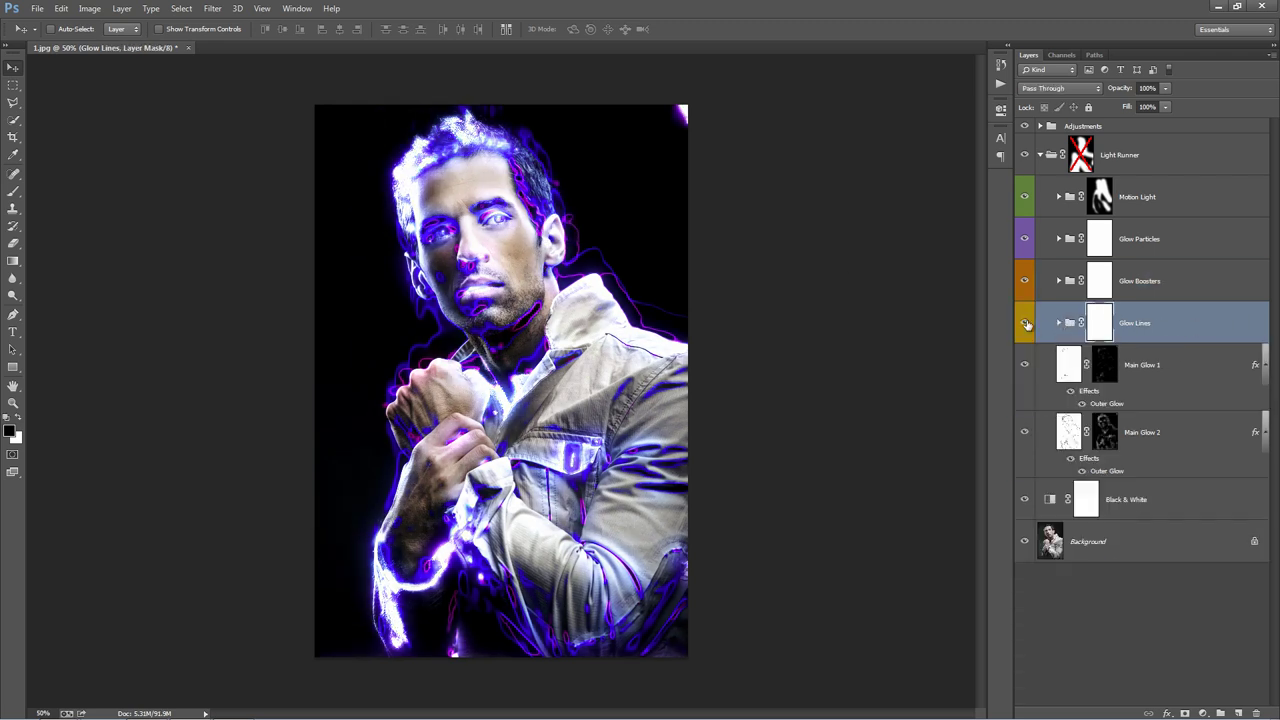
click(1025, 323)
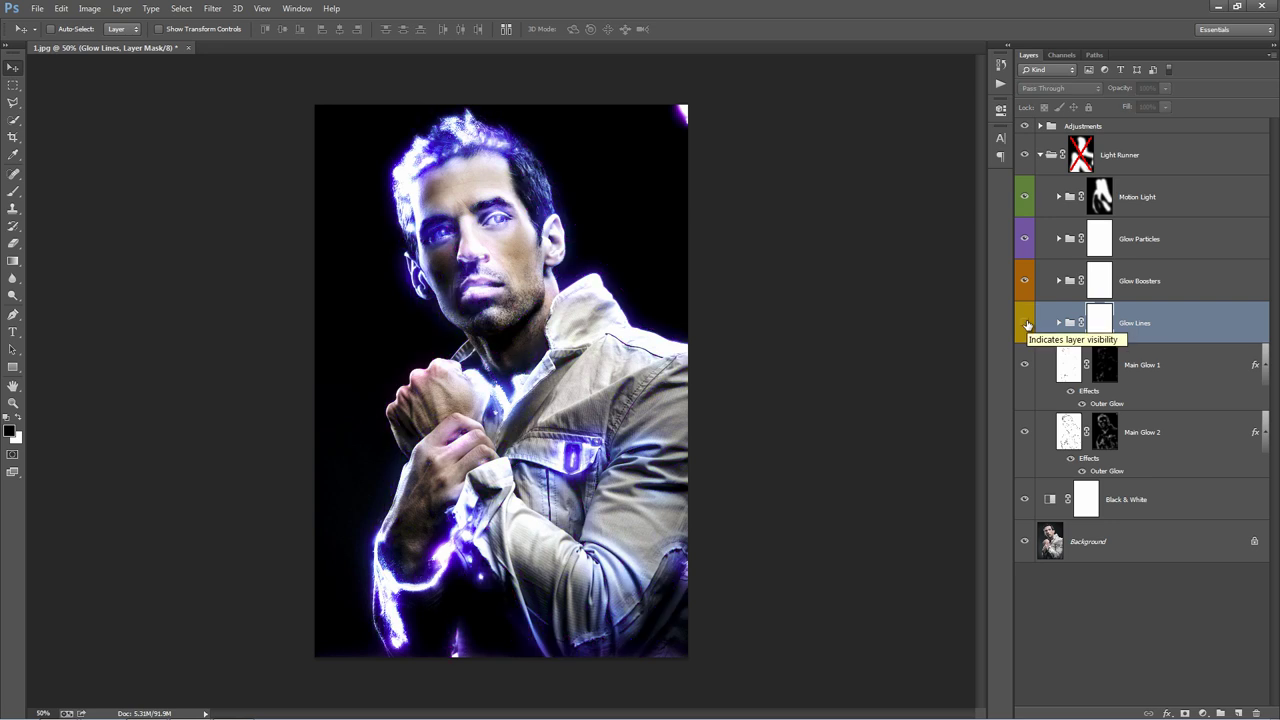
click(1025, 325)
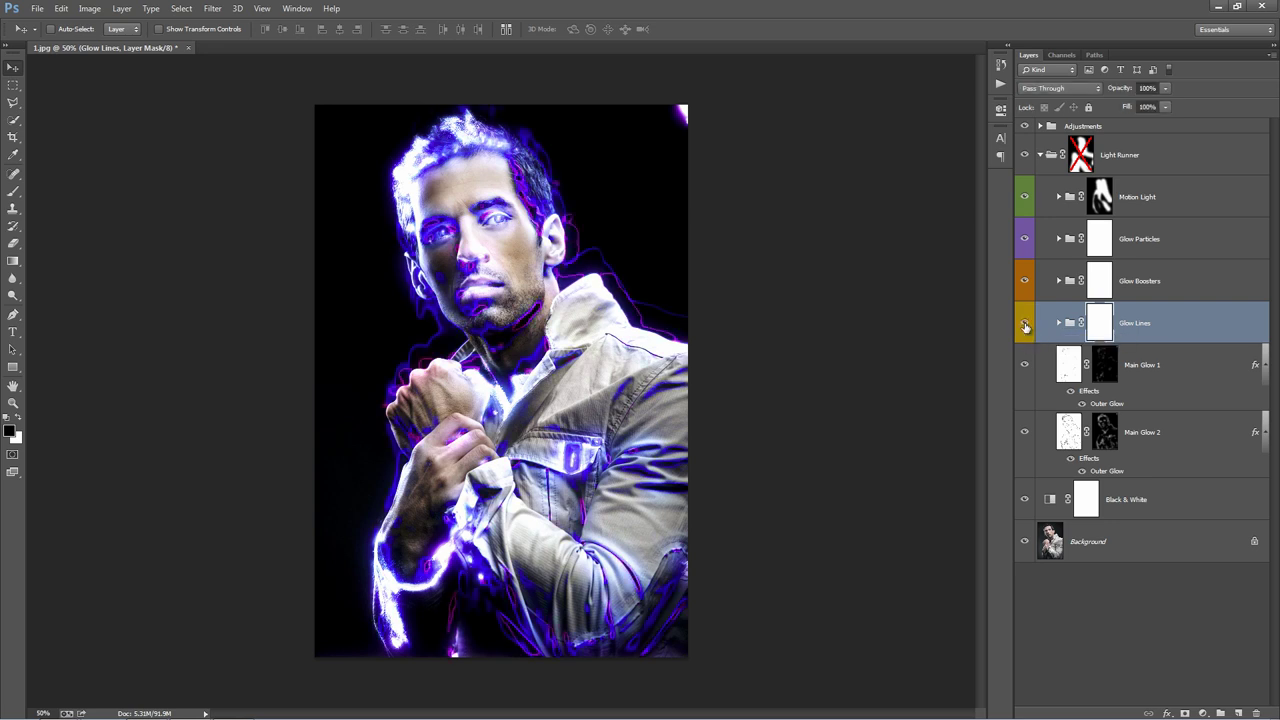
click(1025, 325)
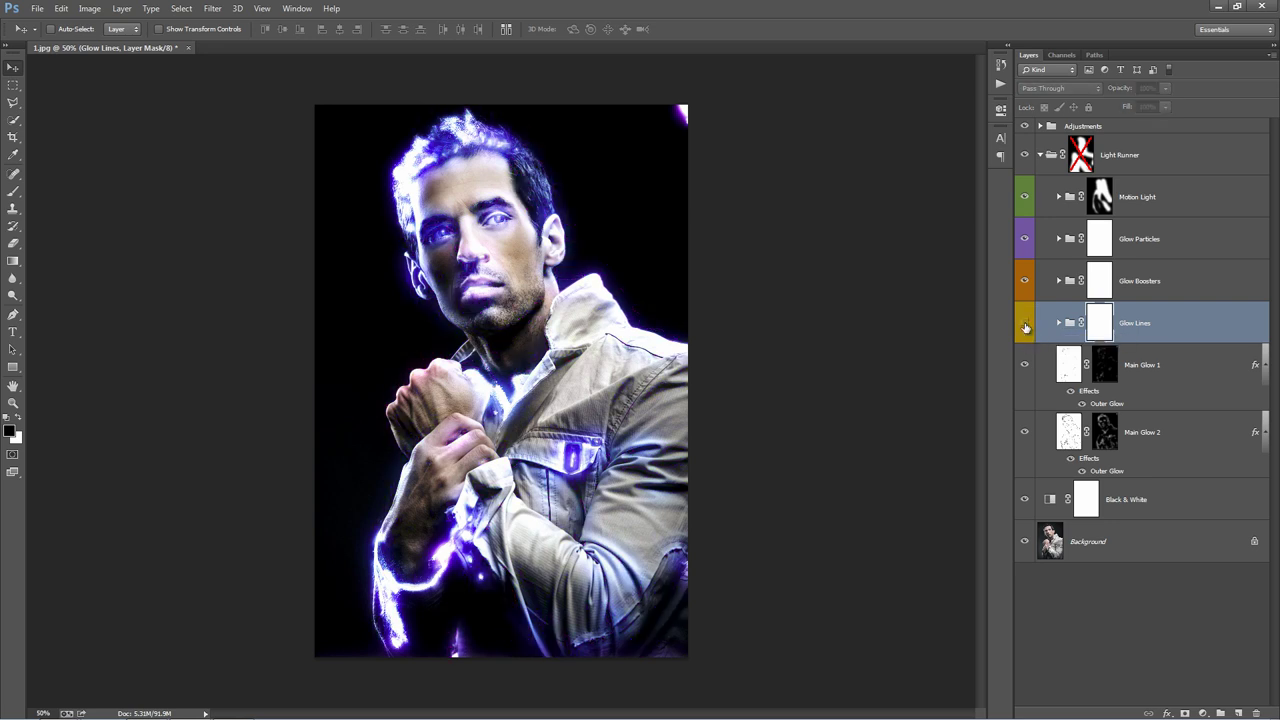
Make the Glow Lines group visible, expand it and select its Glow Lines 1 layer.
click(1025, 325)
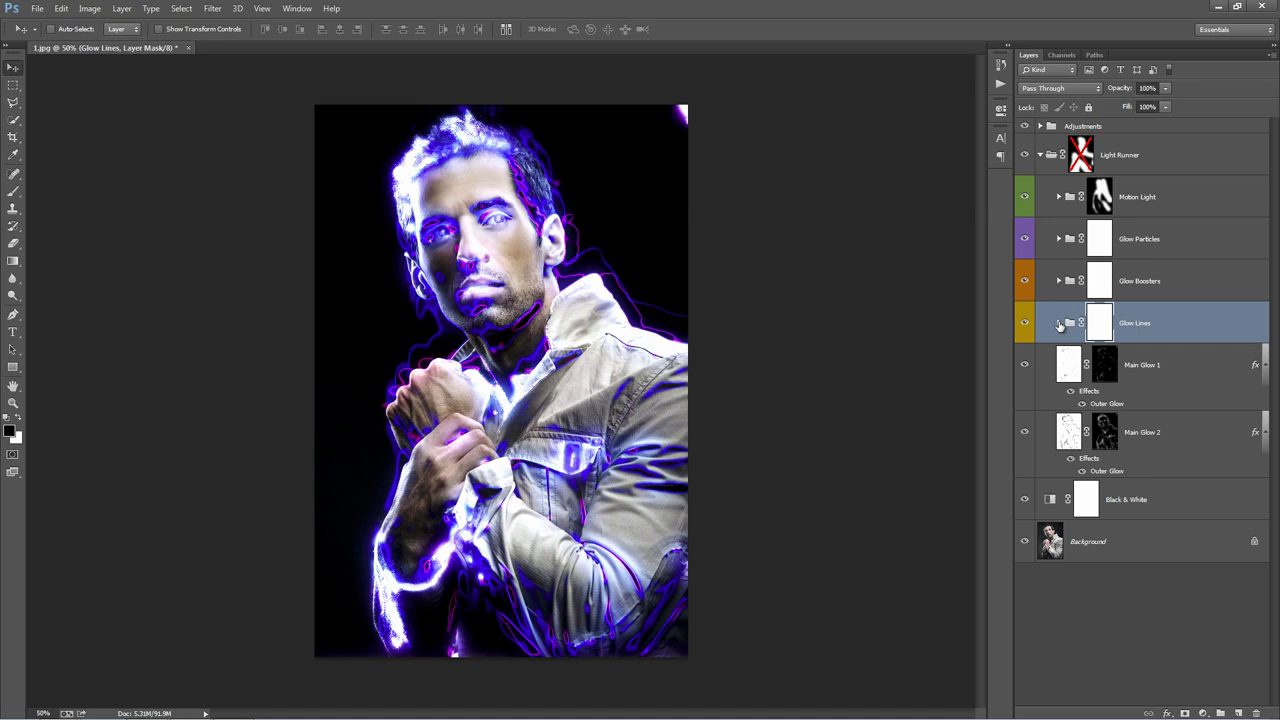
click(1059, 323)
click(1215, 366)
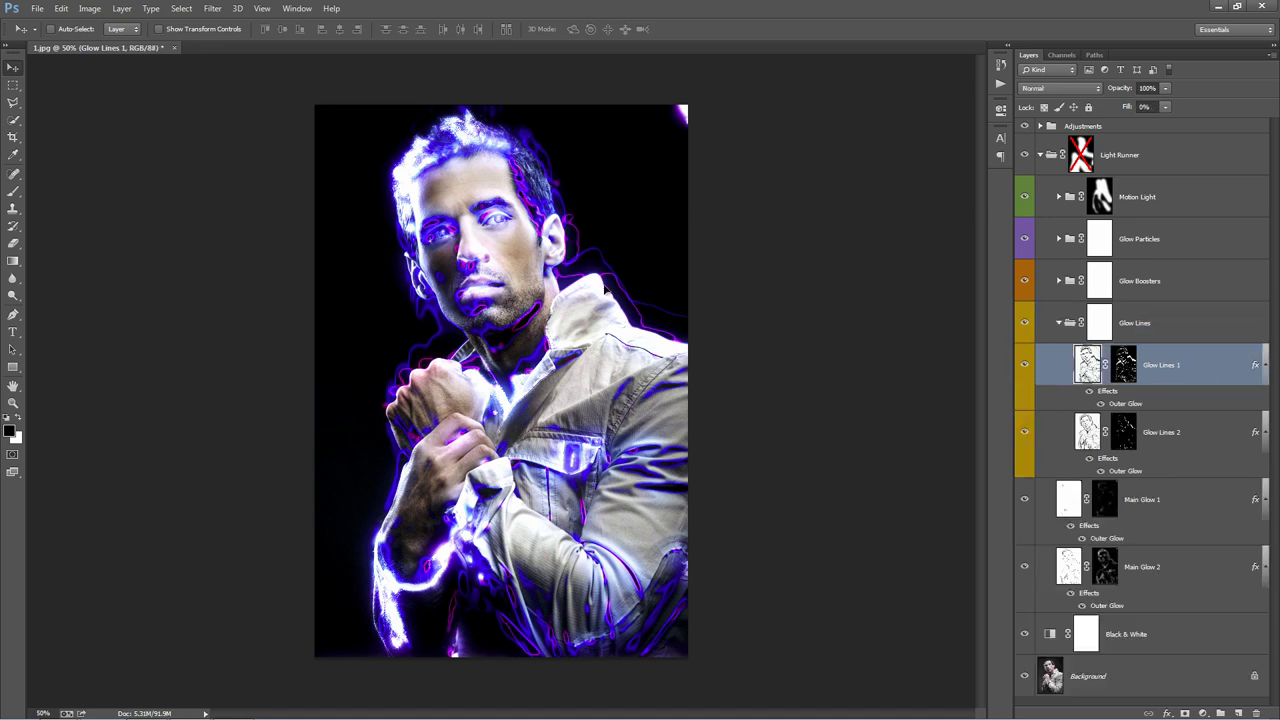
Try shifting the Glow Lines 1 layer slightly across the portrait and undo the move.
drag(612, 286, 577, 280)
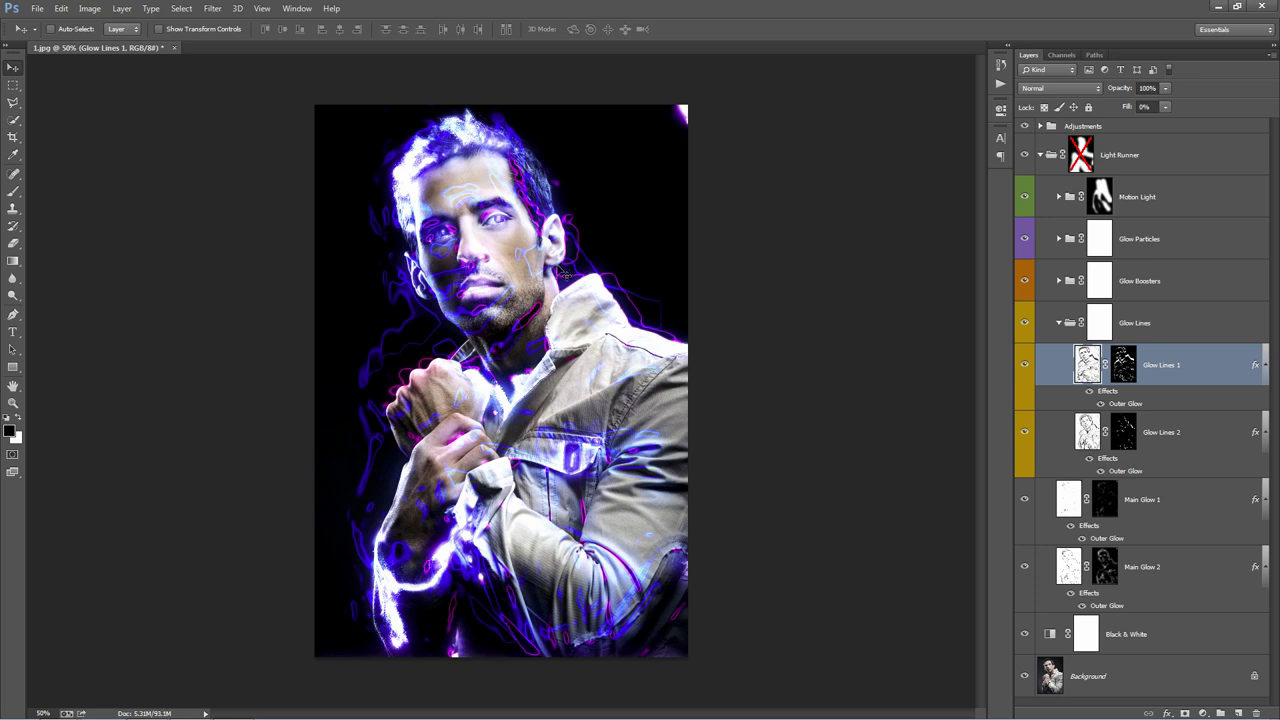
key(ctrl+z)
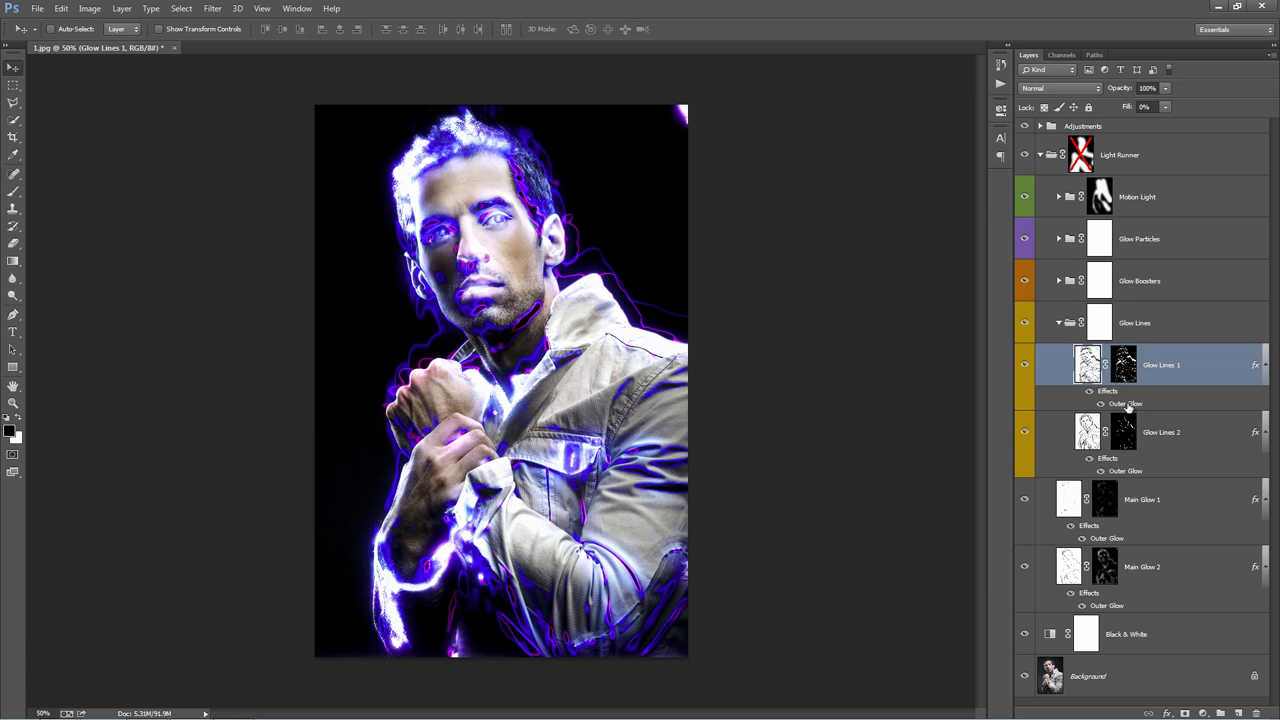
Open the Outer Glow settings of the Glow Lines 1 layer, keeping the portrait in view.
double_click(1127, 405)
drag(940, 290, 836, 126)
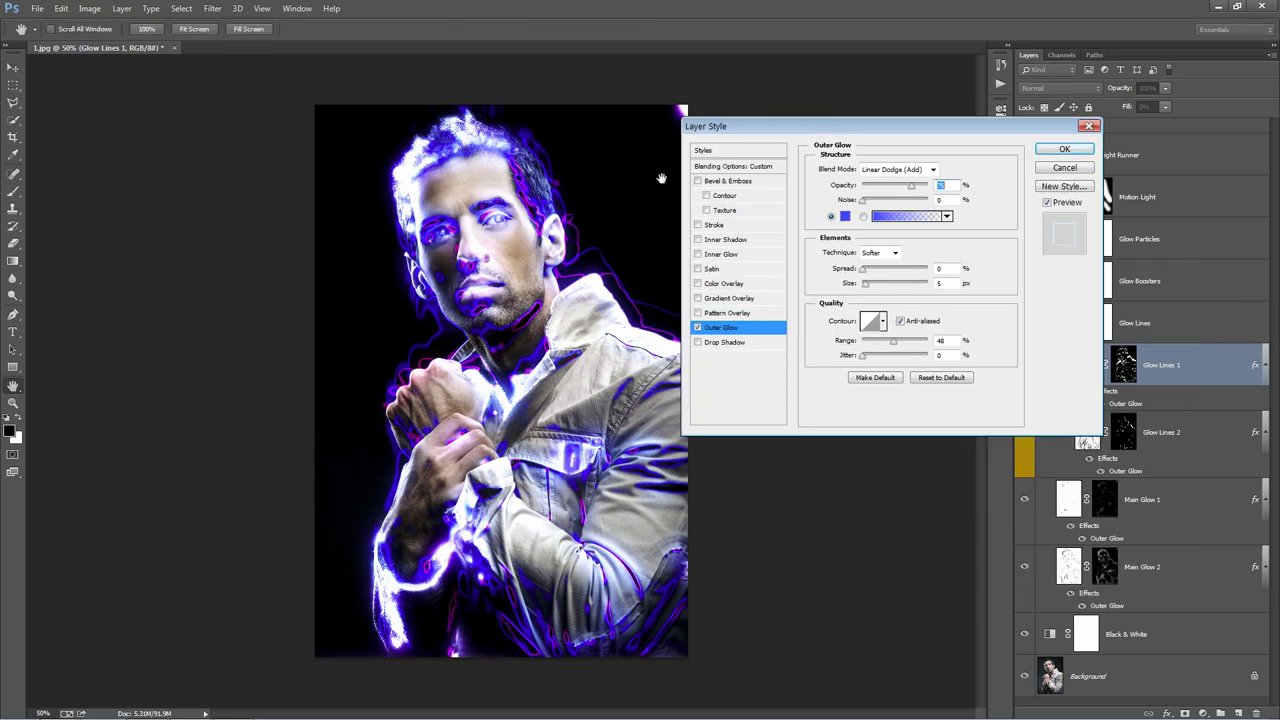
Try magenta, green and violet Outer Glow colors on Glow Lines 1 and discard the color choice.
click(845, 217)
drag(1047, 222, 1044, 206)
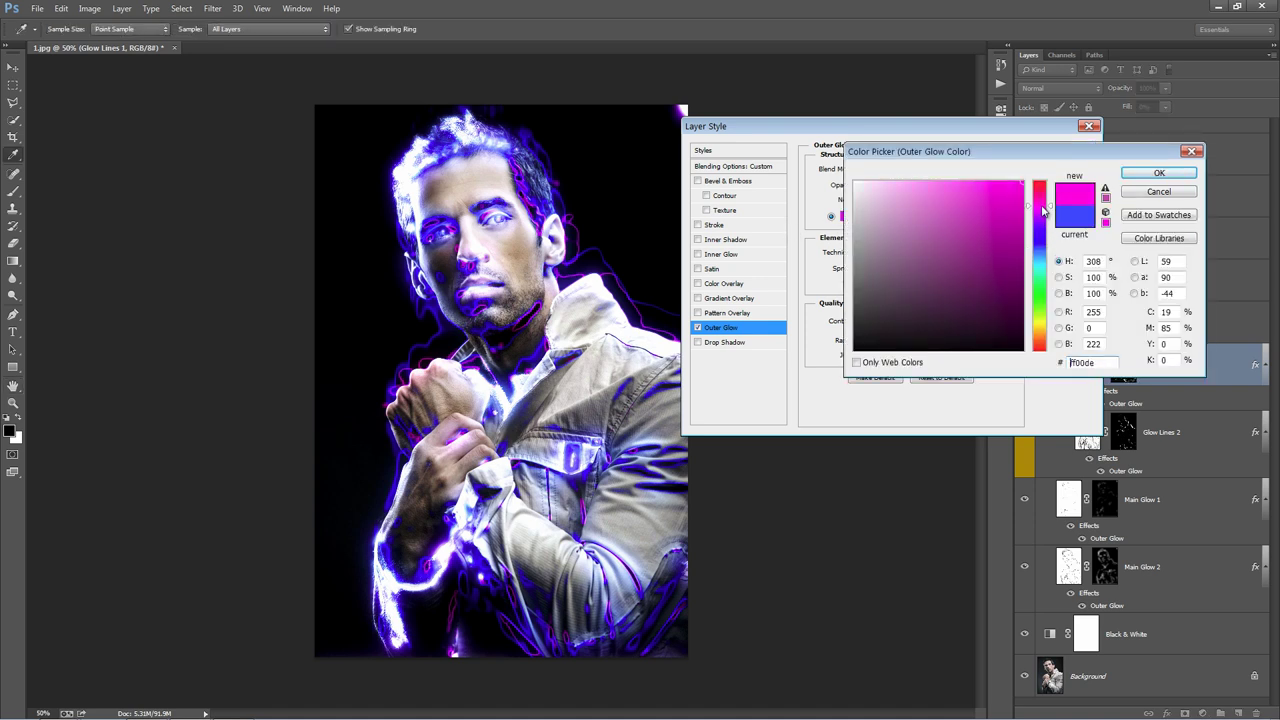
click(1040, 298)
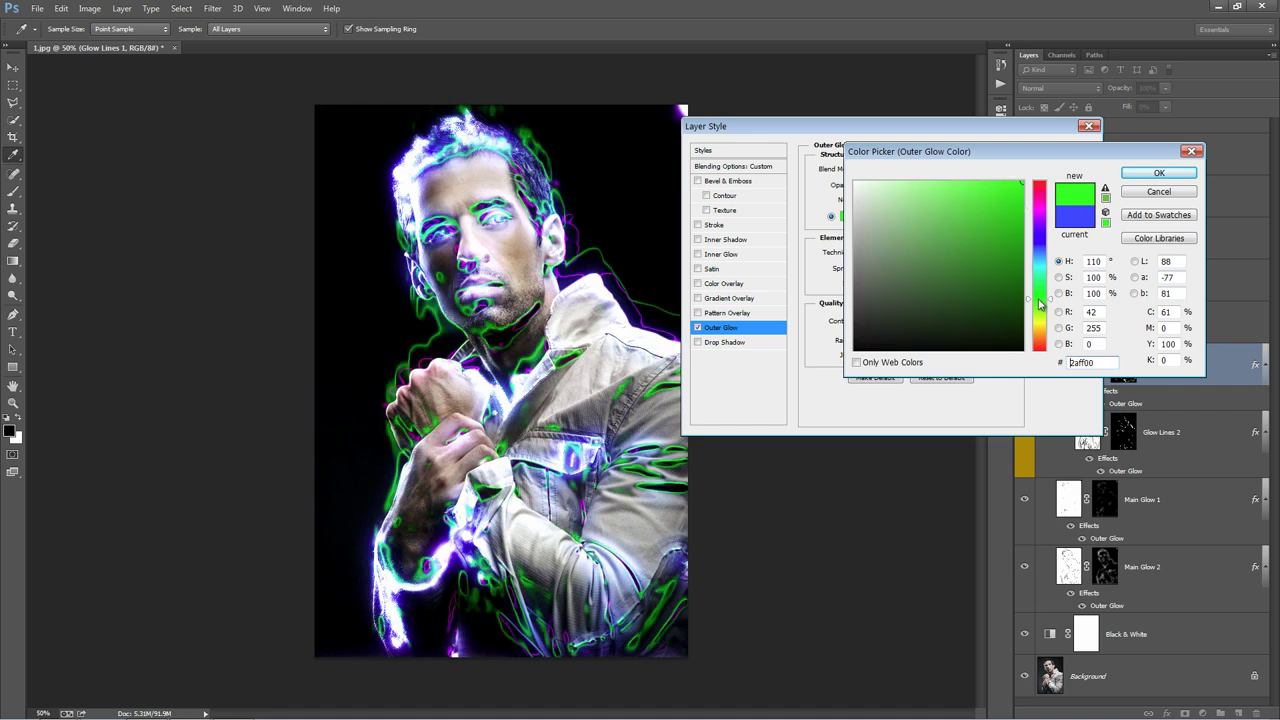
drag(1041, 304, 1041, 333)
click(1074, 214)
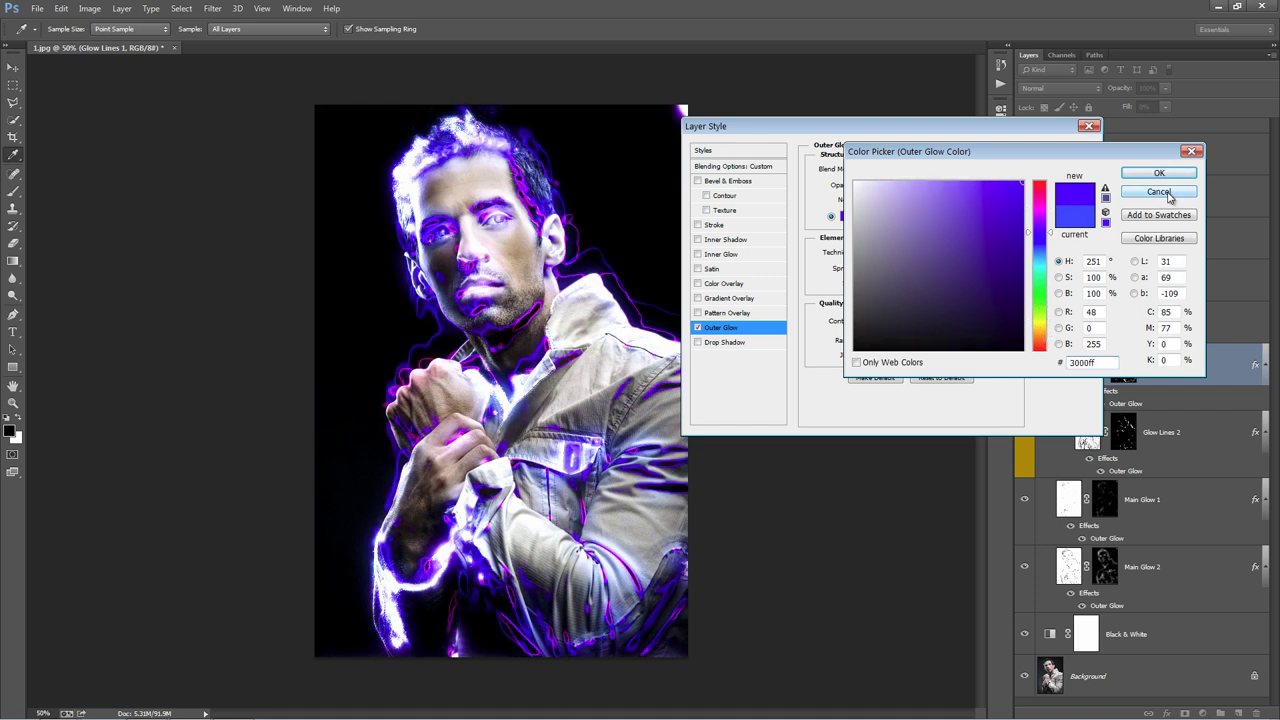
click(1160, 191)
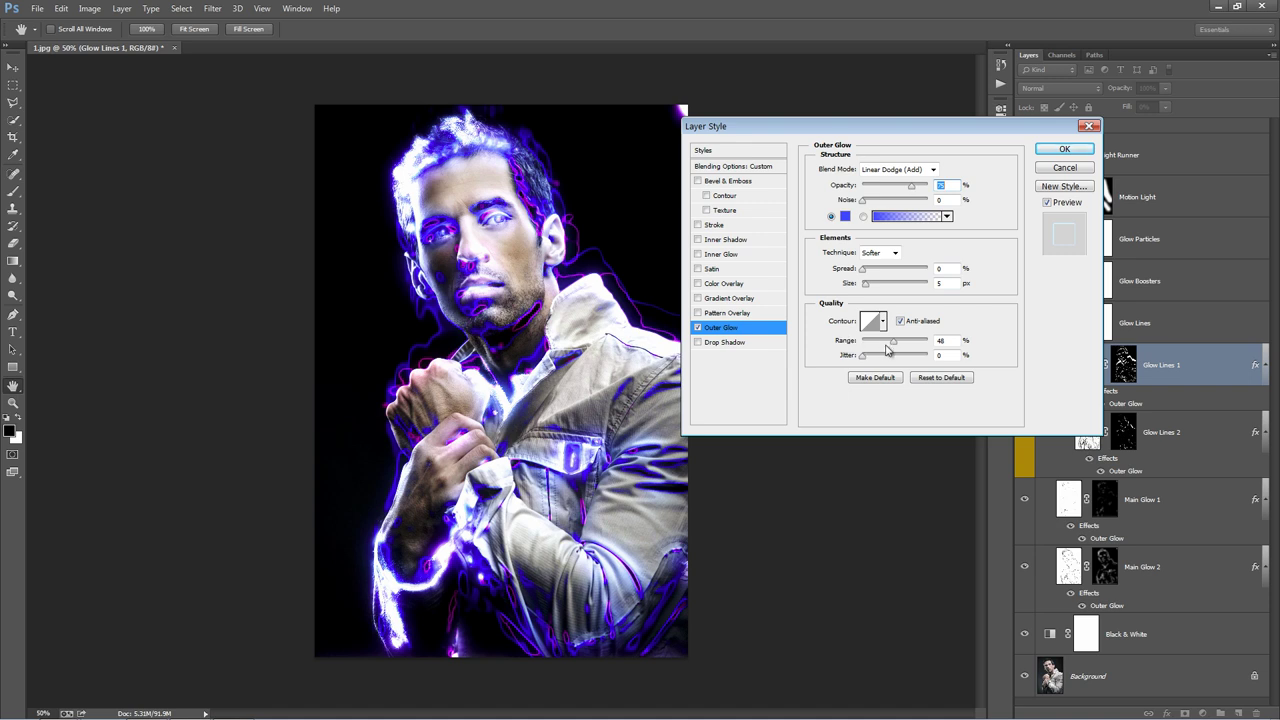
Set the Outer Glow range of Glow Lines 1 to 41% and lower the layer's opacity to 58%.
mouse_move(893, 346)
mouse_down()
mouse_move(922, 346)
mouse_move(876, 346)
mouse_move(891, 345)
mouse_up()
drag(902, 343, 865, 344)
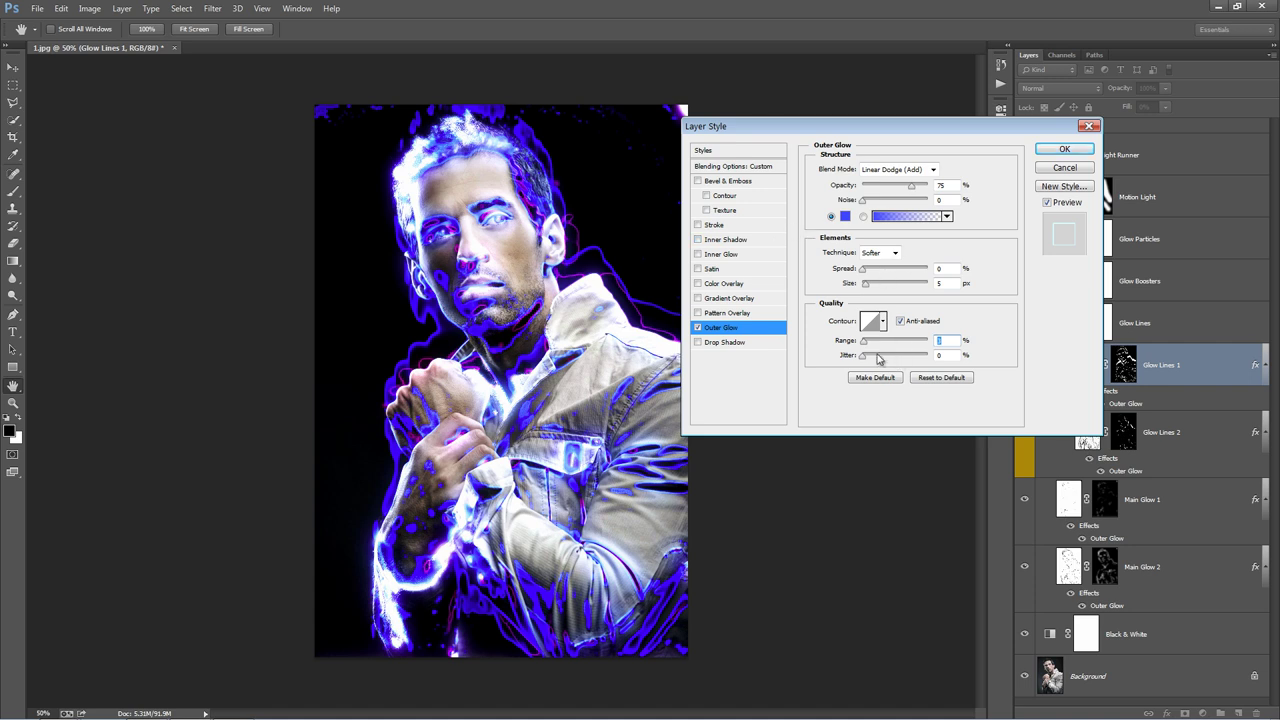
drag(868, 345, 890, 347)
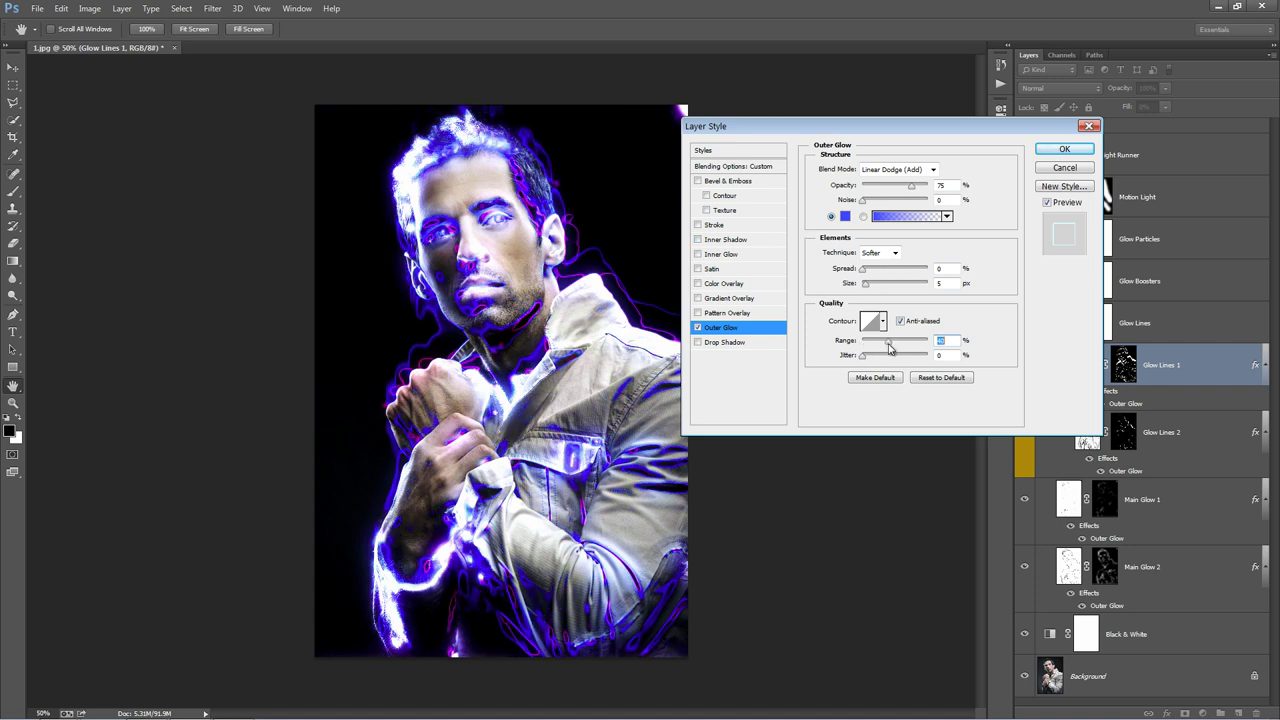
click(1064, 148)
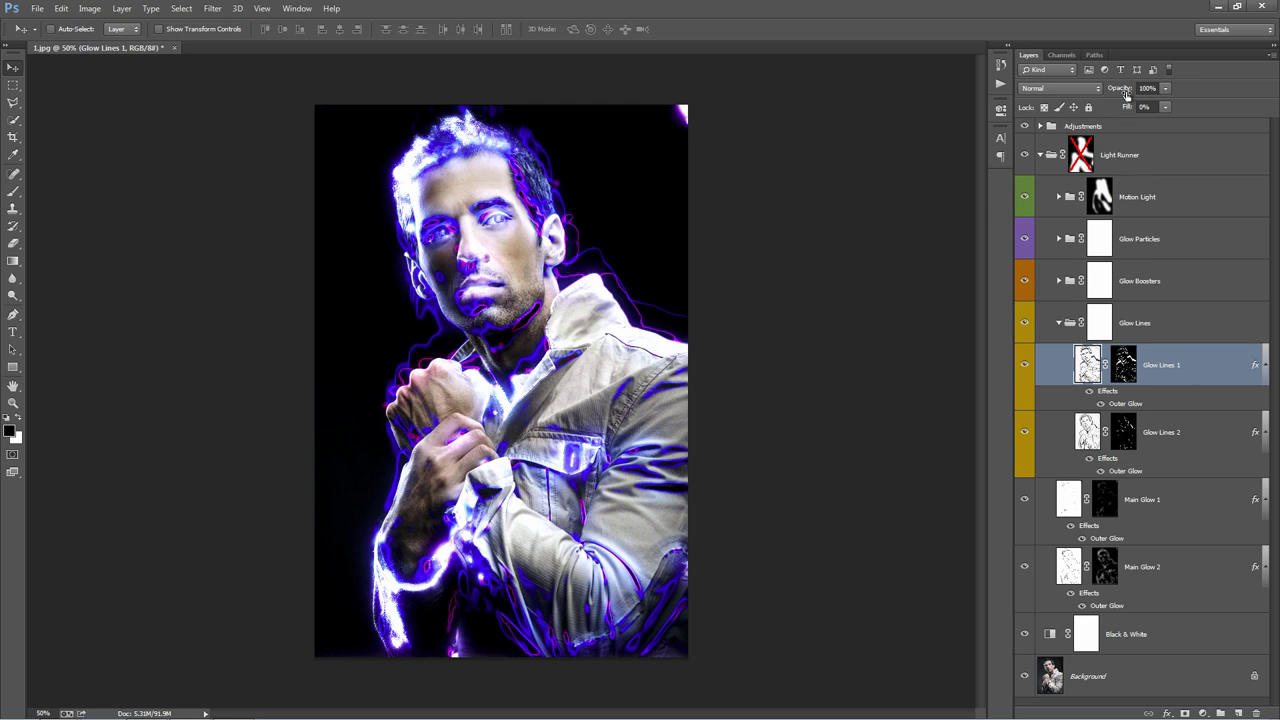
drag(1125, 94, 1097, 91)
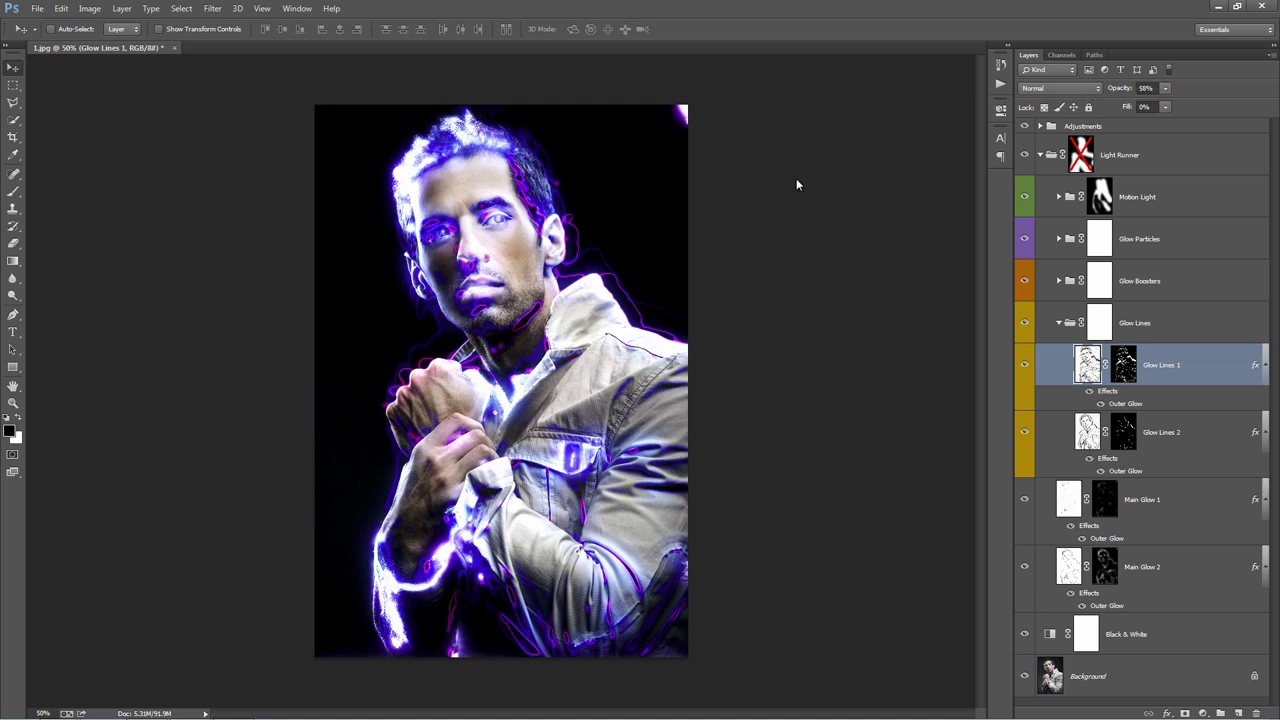
Duplicate the Glow Lines 1 layer under the default copy name and shift the duplicate slightly up and to the right.
right_click(1210, 365)
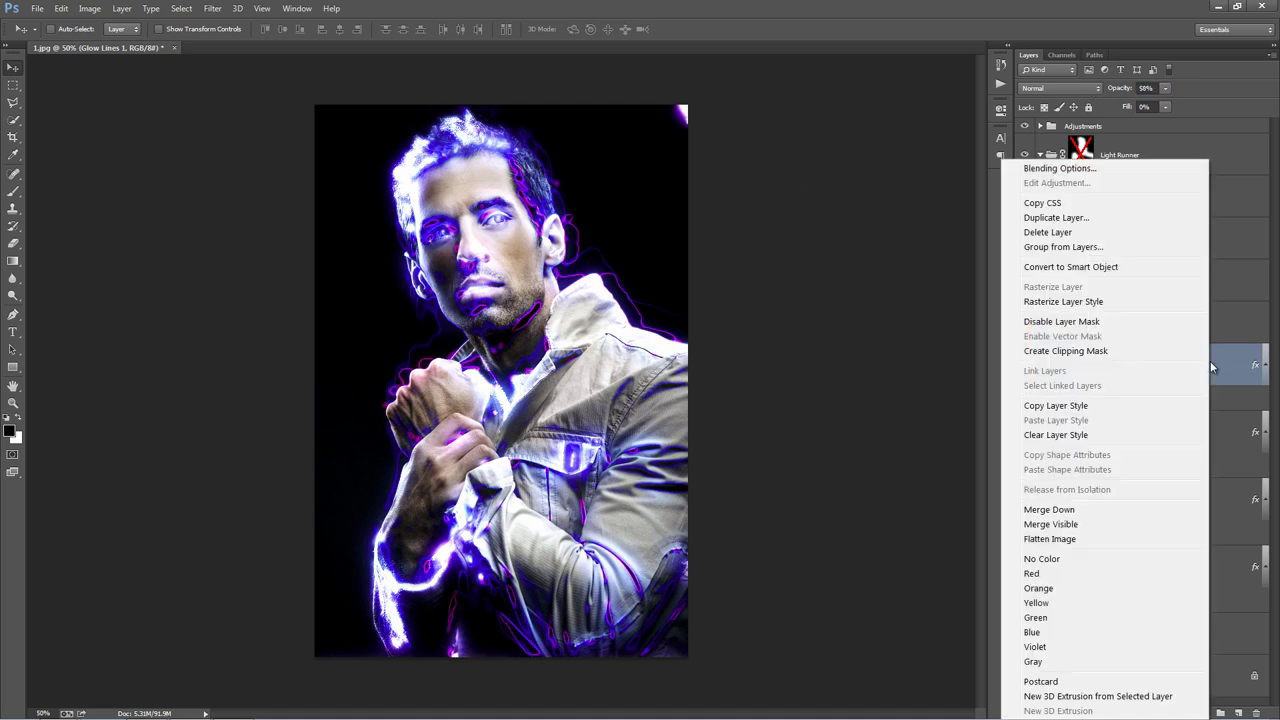
click(1077, 219)
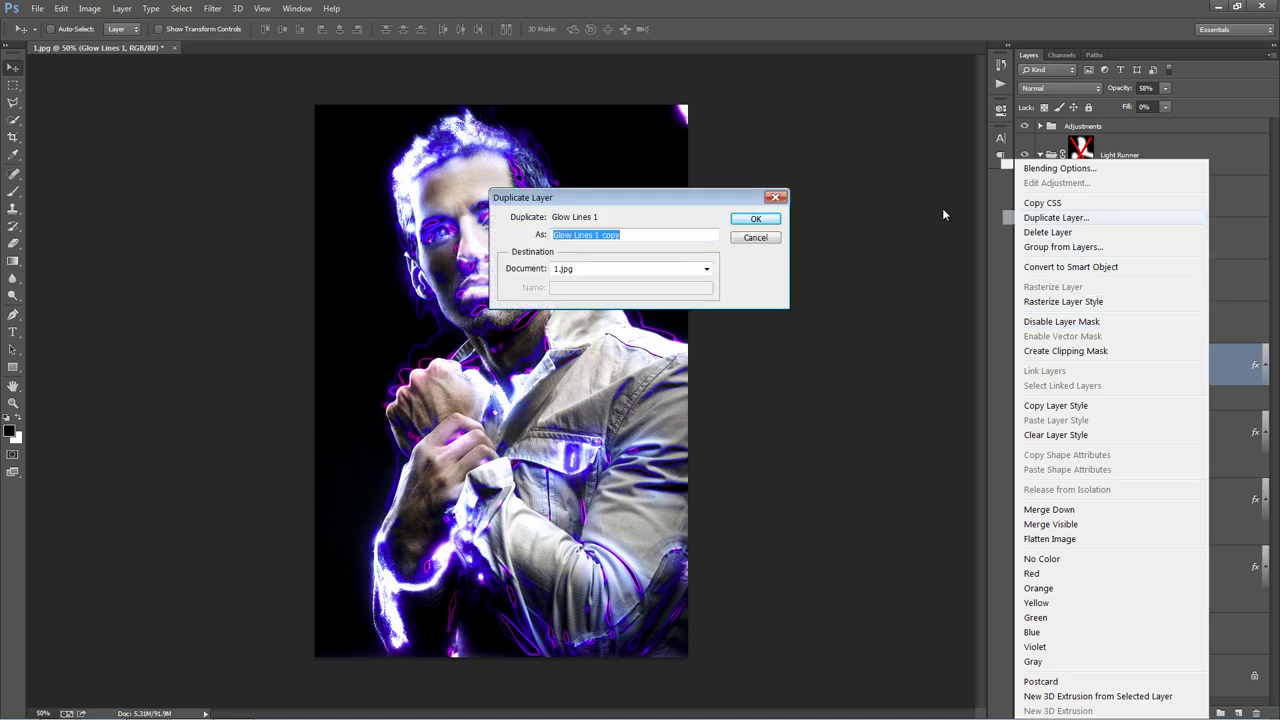
key(Return)
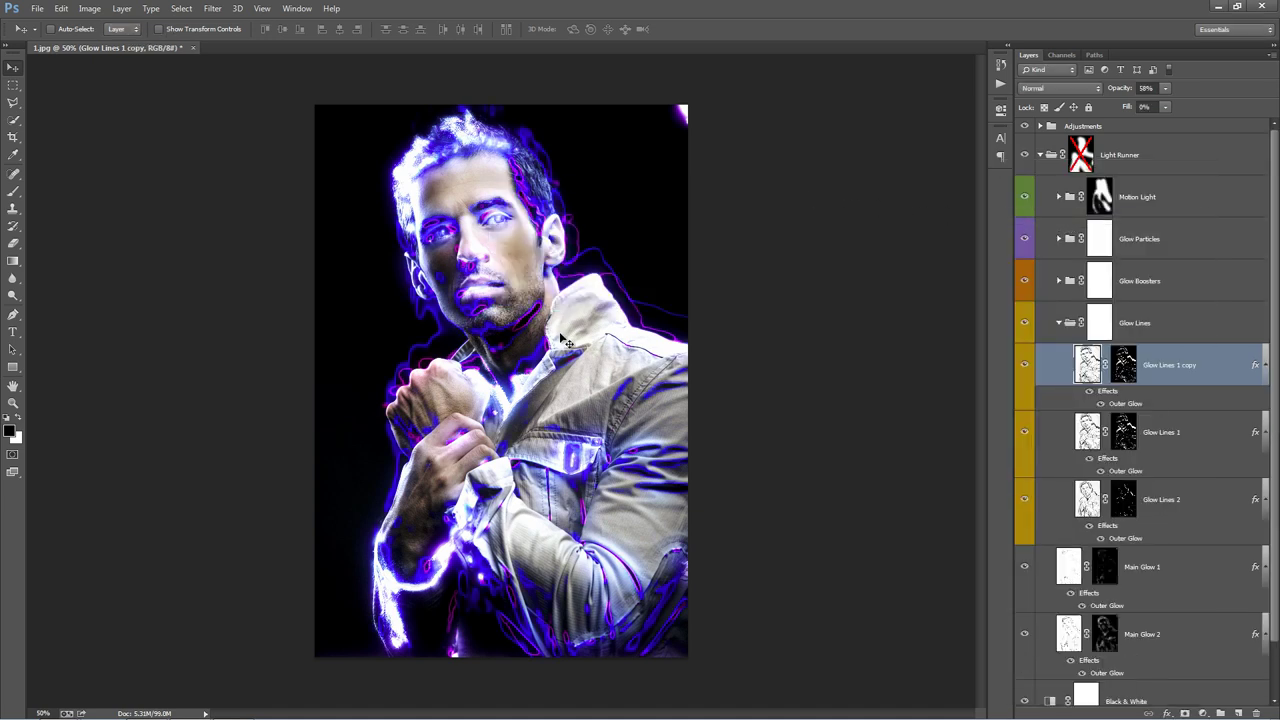
drag(548, 368, 569, 321)
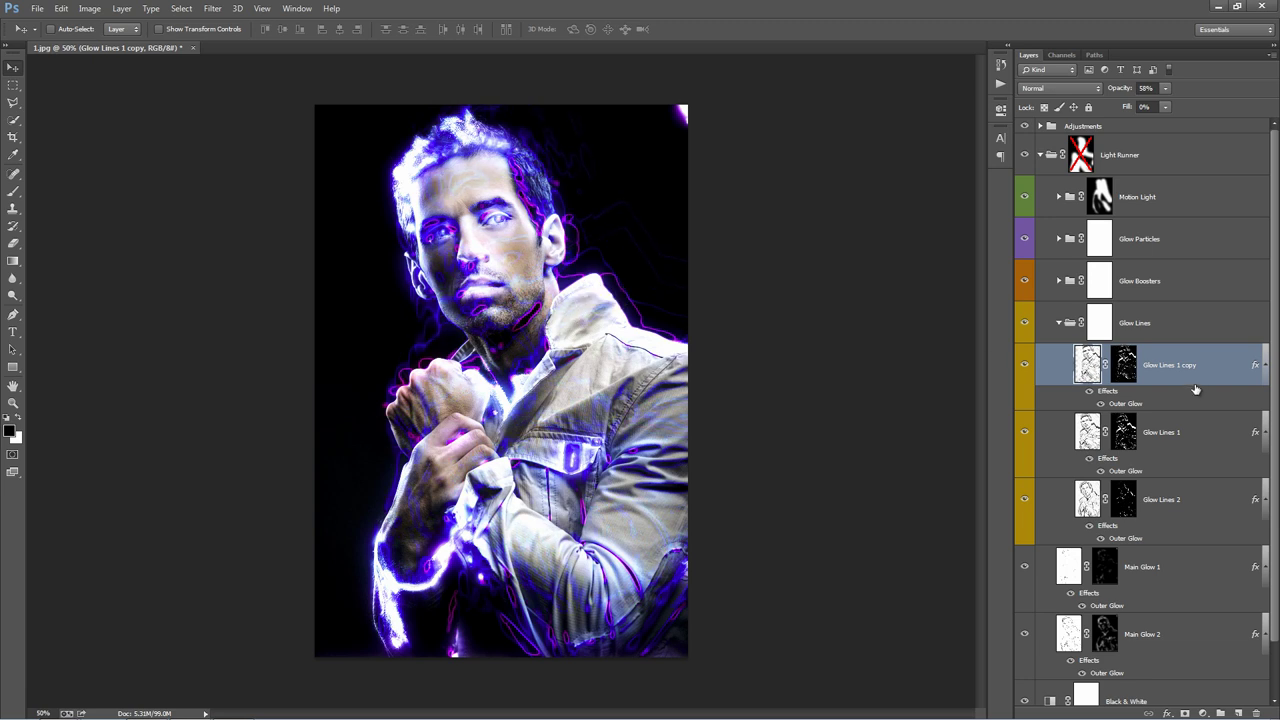
Change the Outer Glow color of the Glow Lines 1 copy layer to light blue, #0888ff.
double_click(1166, 408)
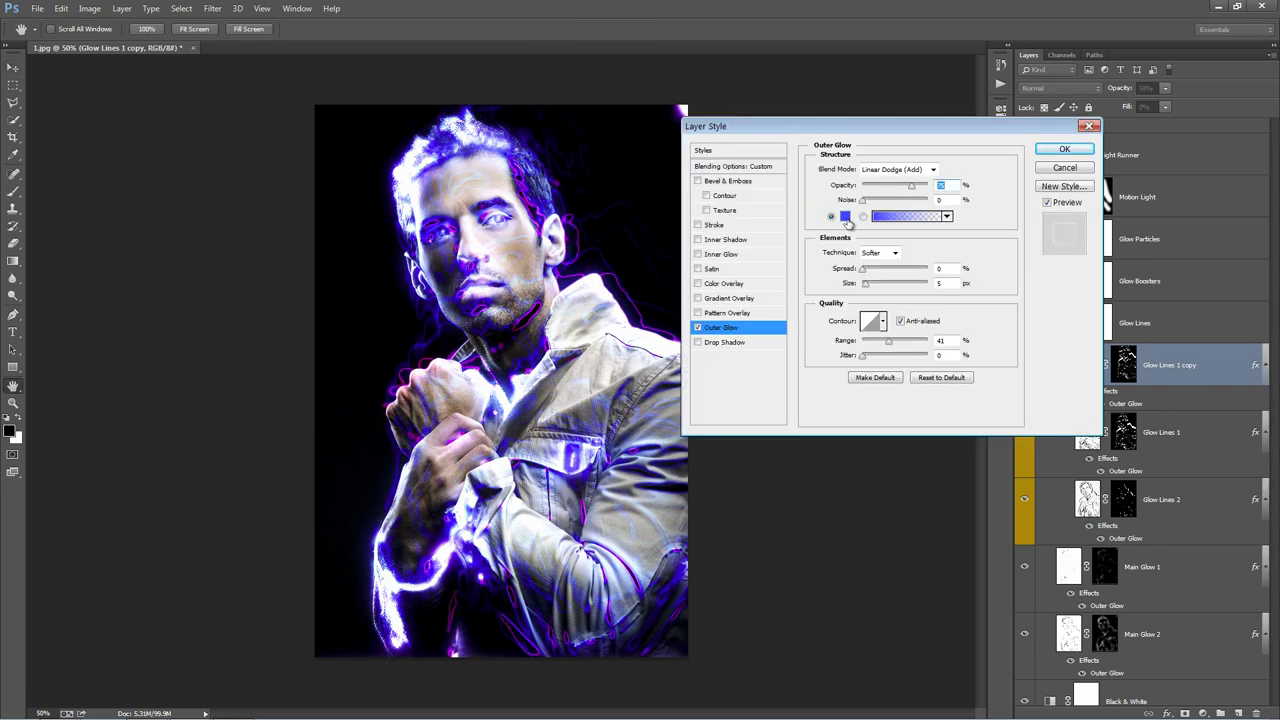
click(847, 222)
mouse_move(1038, 261)
mouse_down()
mouse_move(1036, 218)
mouse_move(1037, 258)
mouse_up()
click(1019, 181)
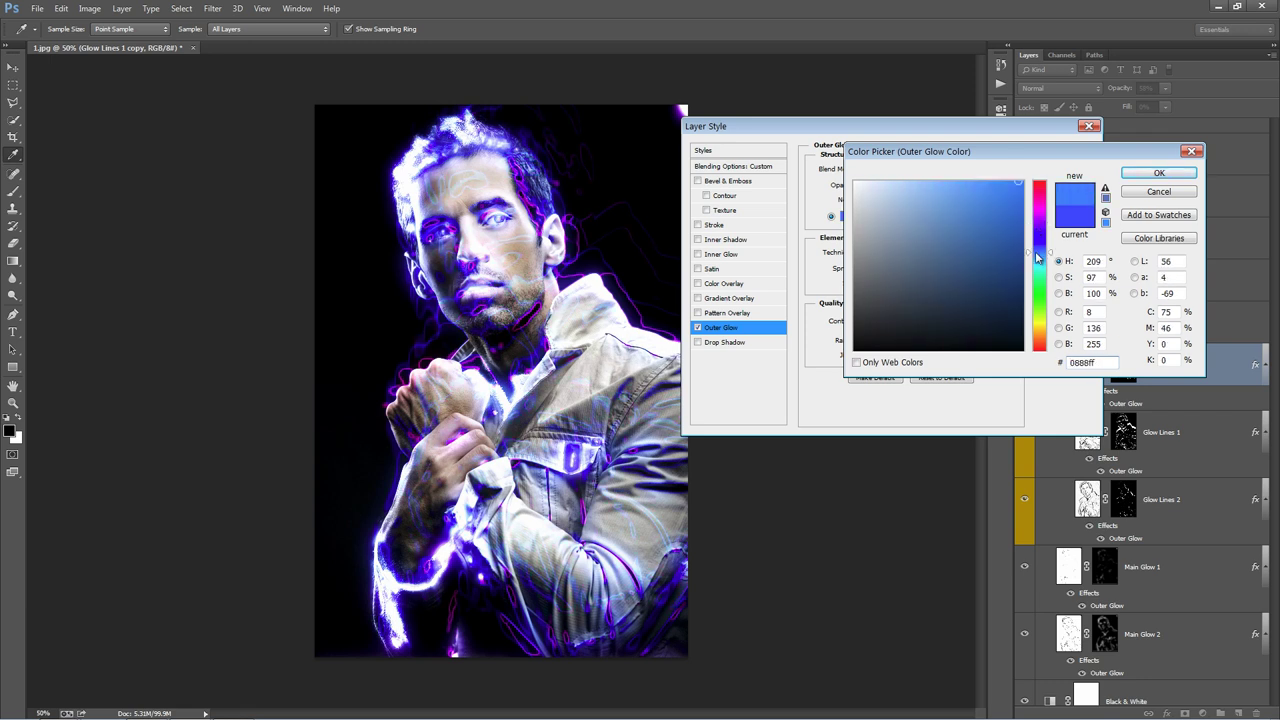
click(1159, 173)
click(1066, 152)
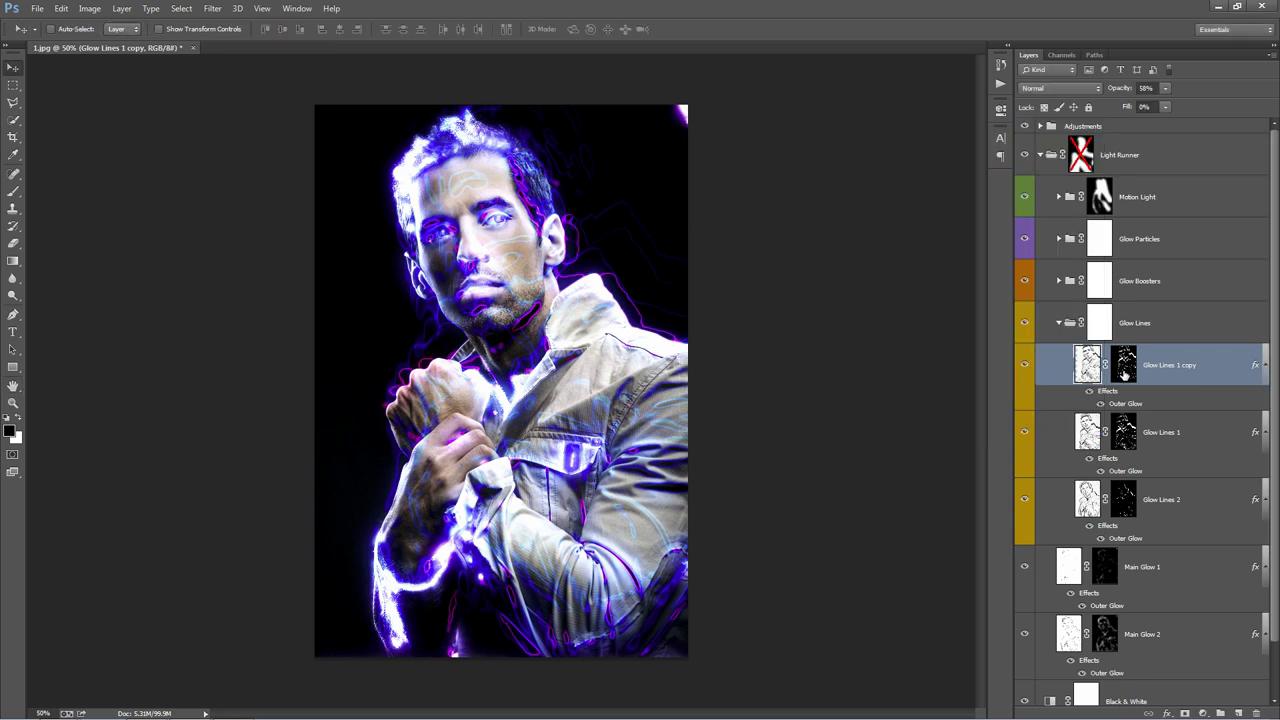
Apply a Motion Blur to the Glow Lines 1 copy layer's mask at 90° with a distance of 176 pixels.
click(1123, 374)
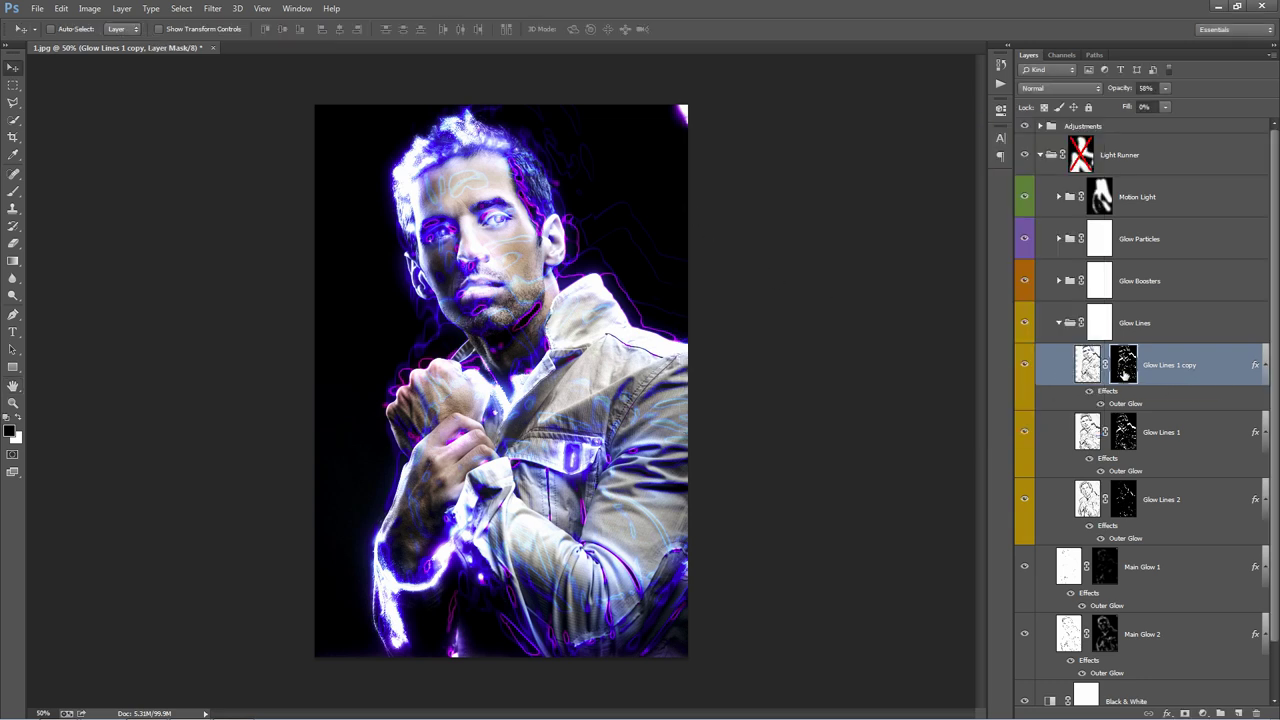
click(213, 8)
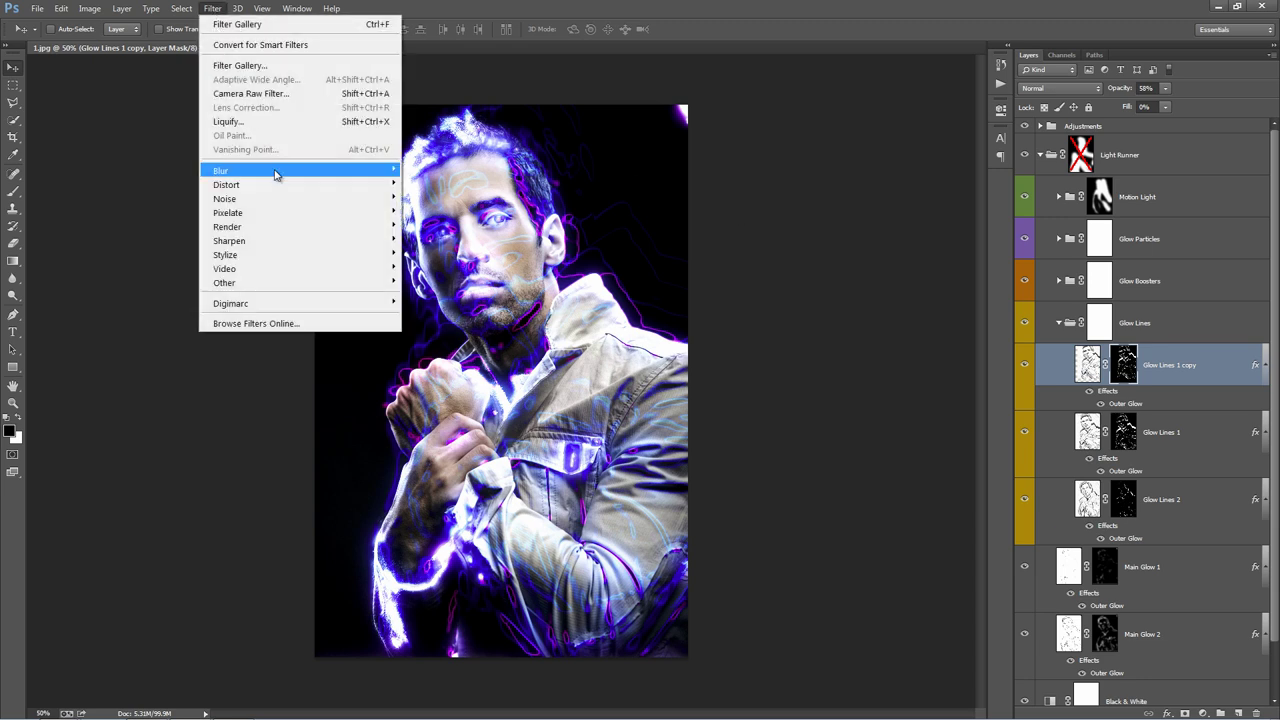
mouse_move(277, 171)
click(437, 302)
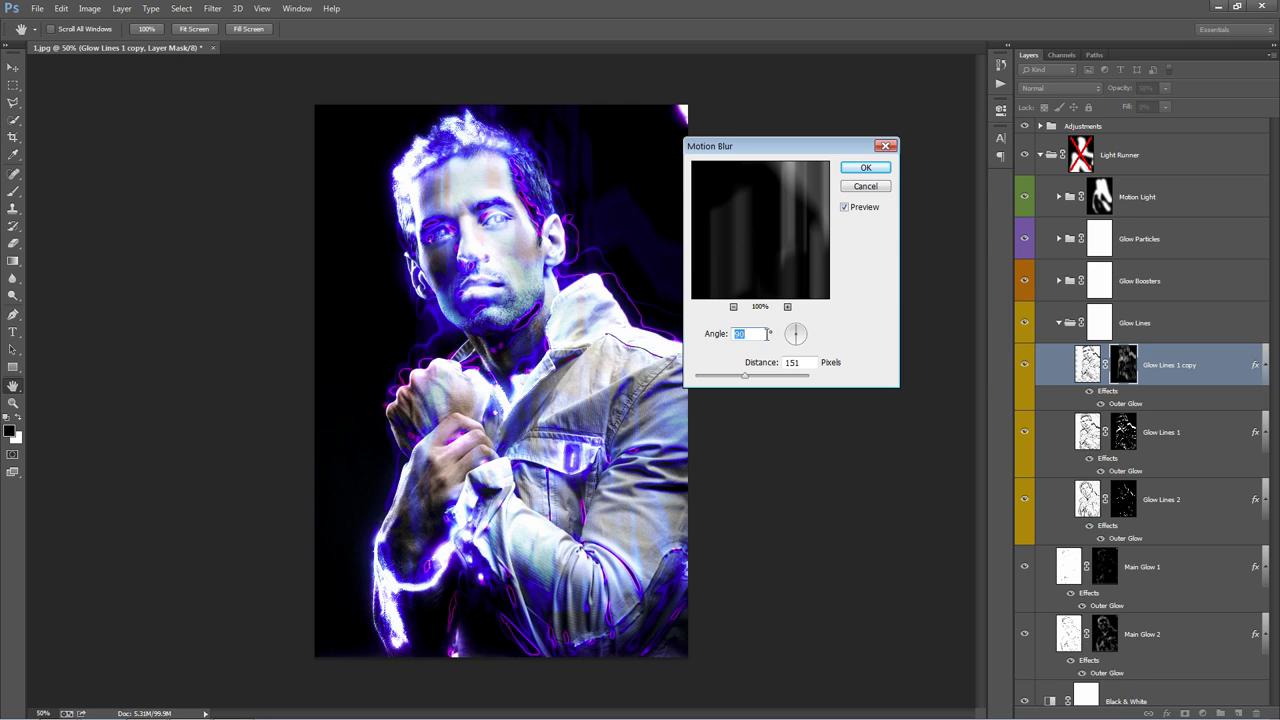
drag(744, 377, 729, 378)
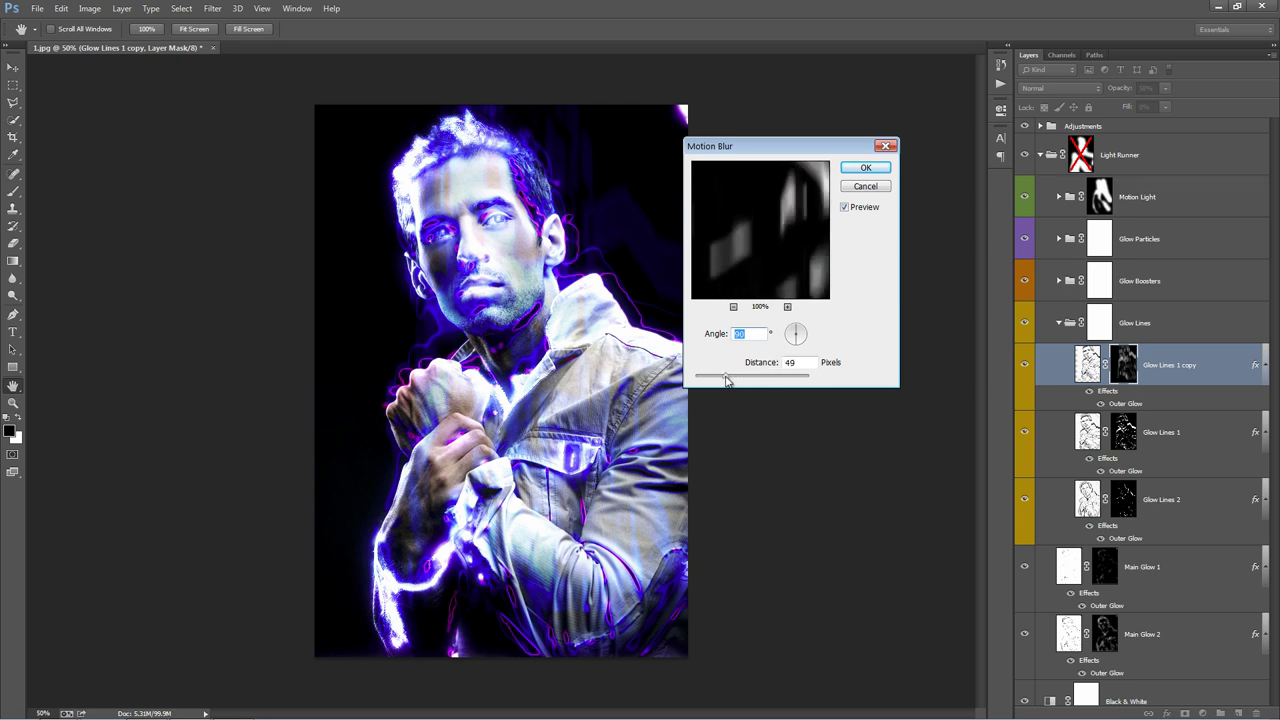
click(747, 378)
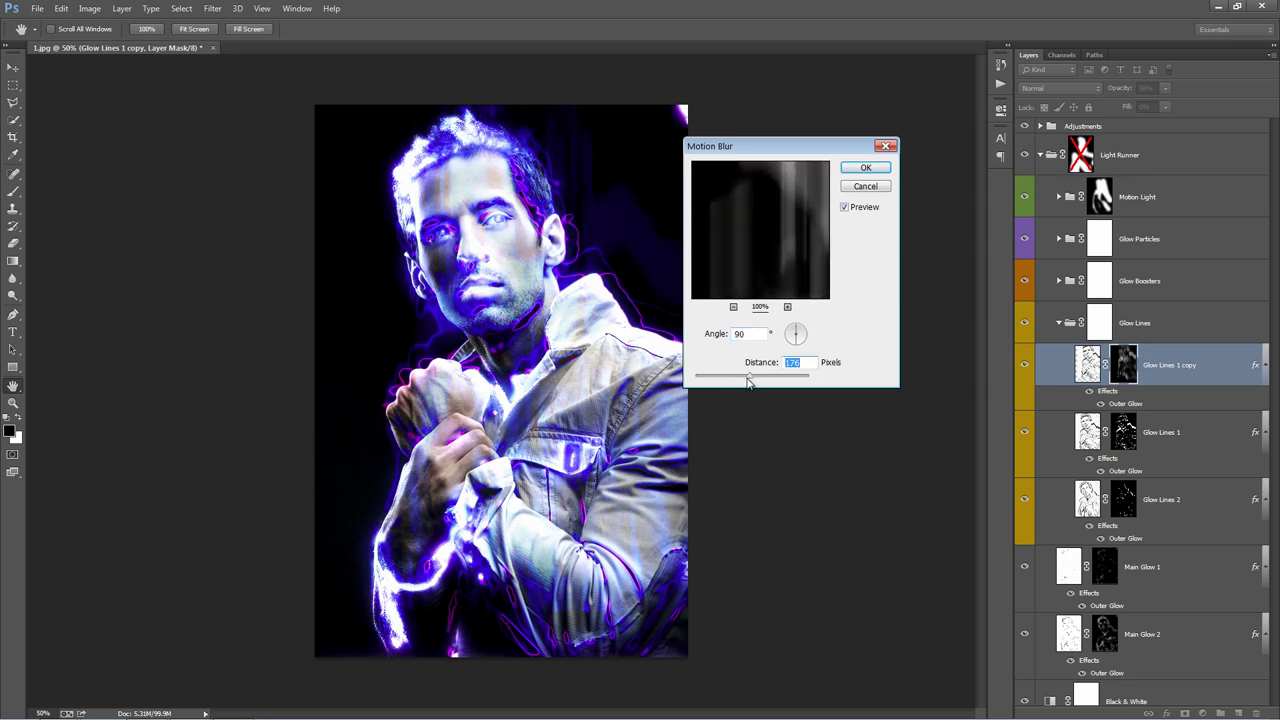
click(864, 167)
Hide the Glow Lines 1 copy layer and collapse the Glow Lines group.
drag(700, 270, 720, 246)
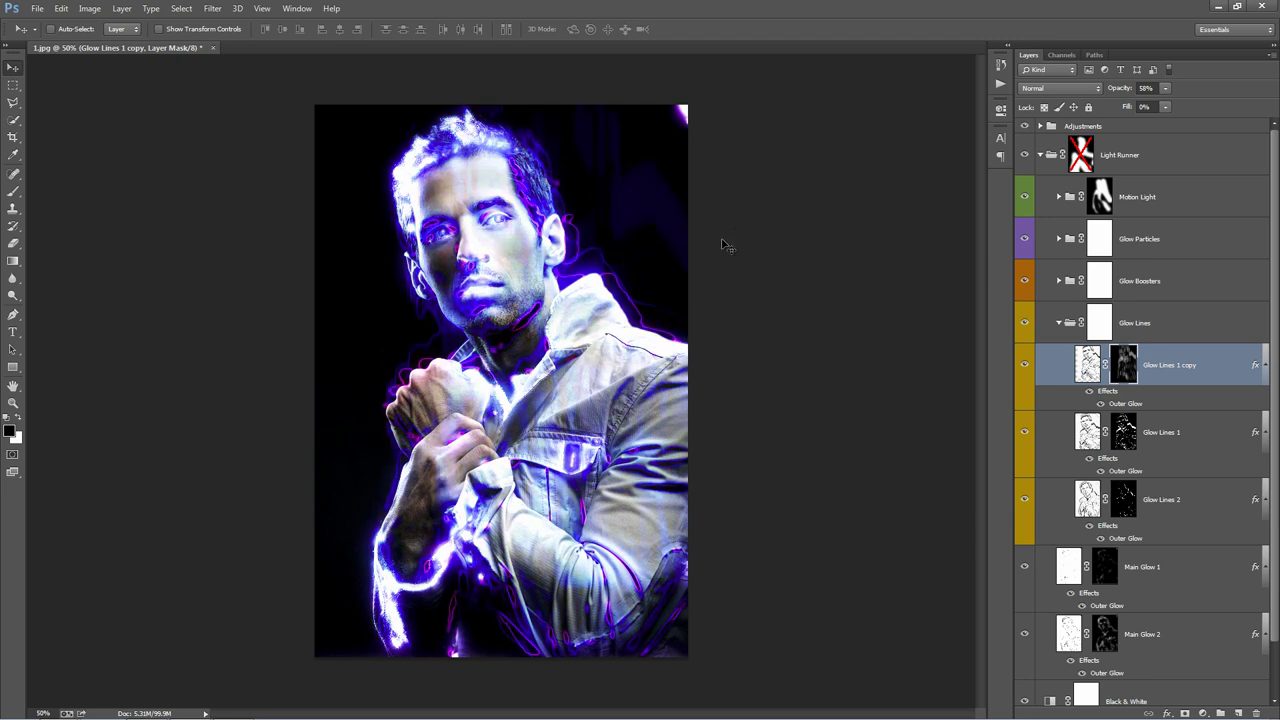
click(1024, 365)
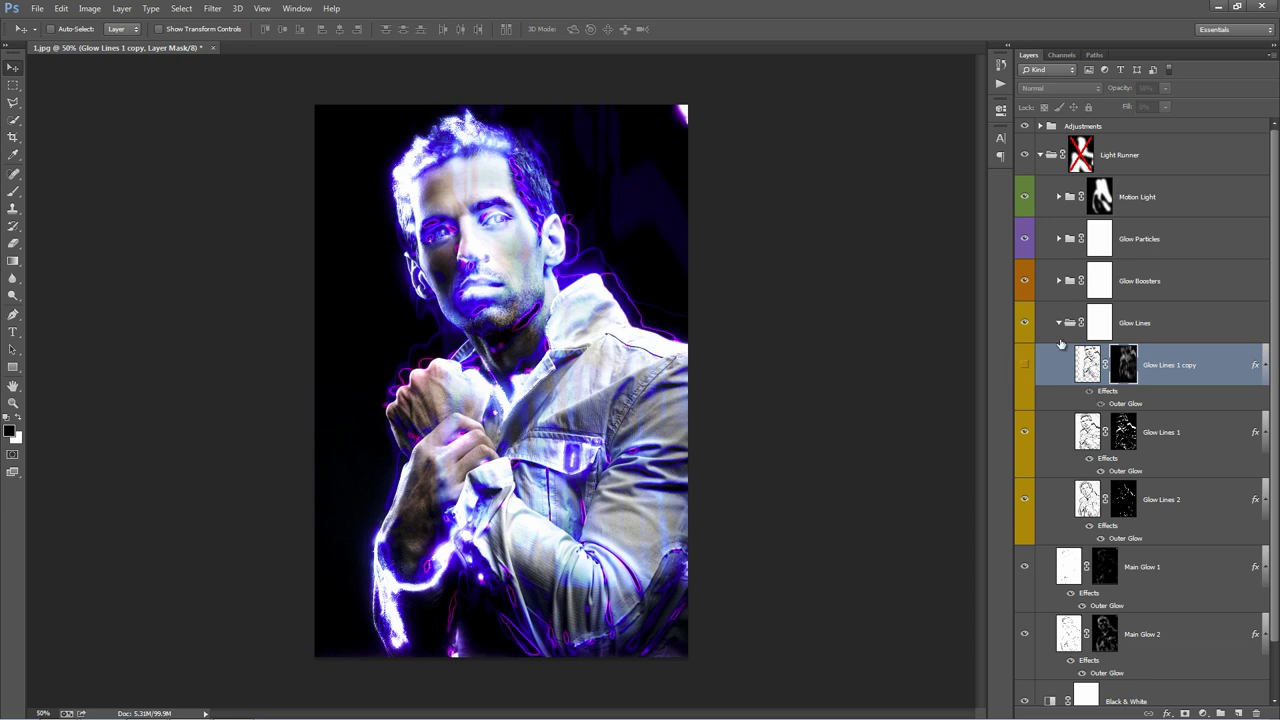
click(1060, 325)
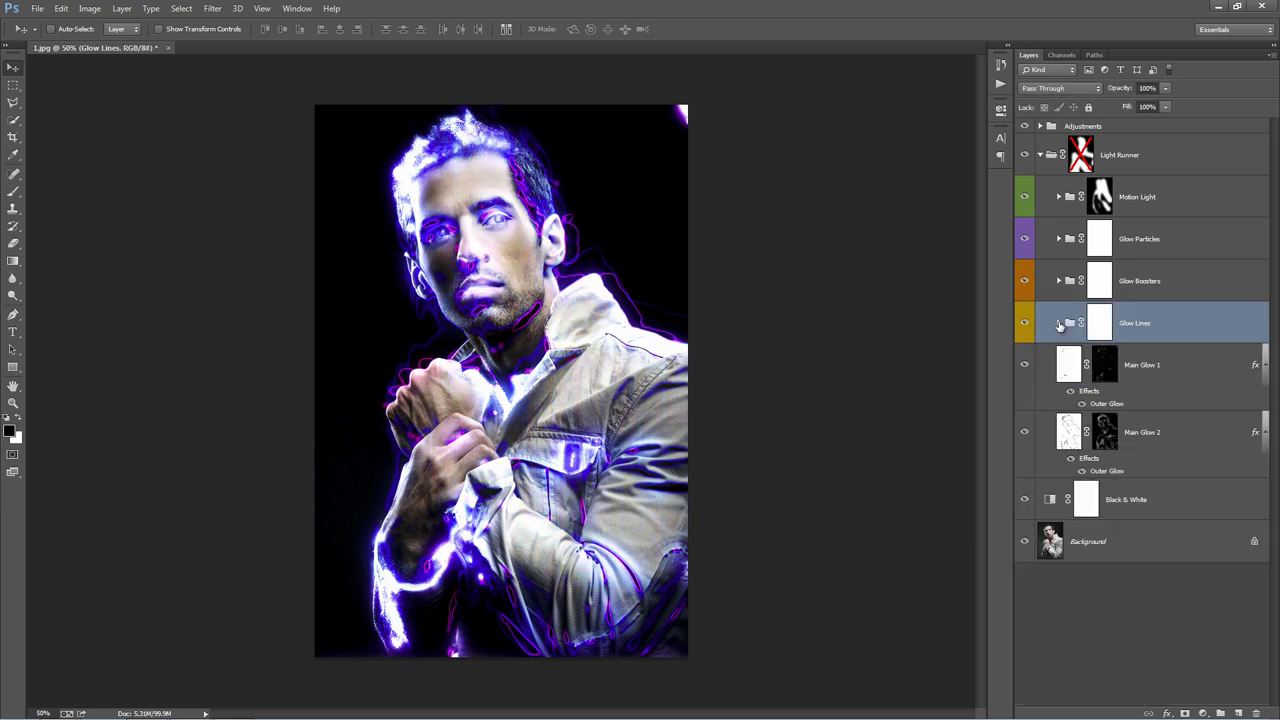
Compare the image with and without the Main Glow 1 and Main Glow 2 layers, leaving both visible.
click(1187, 371)
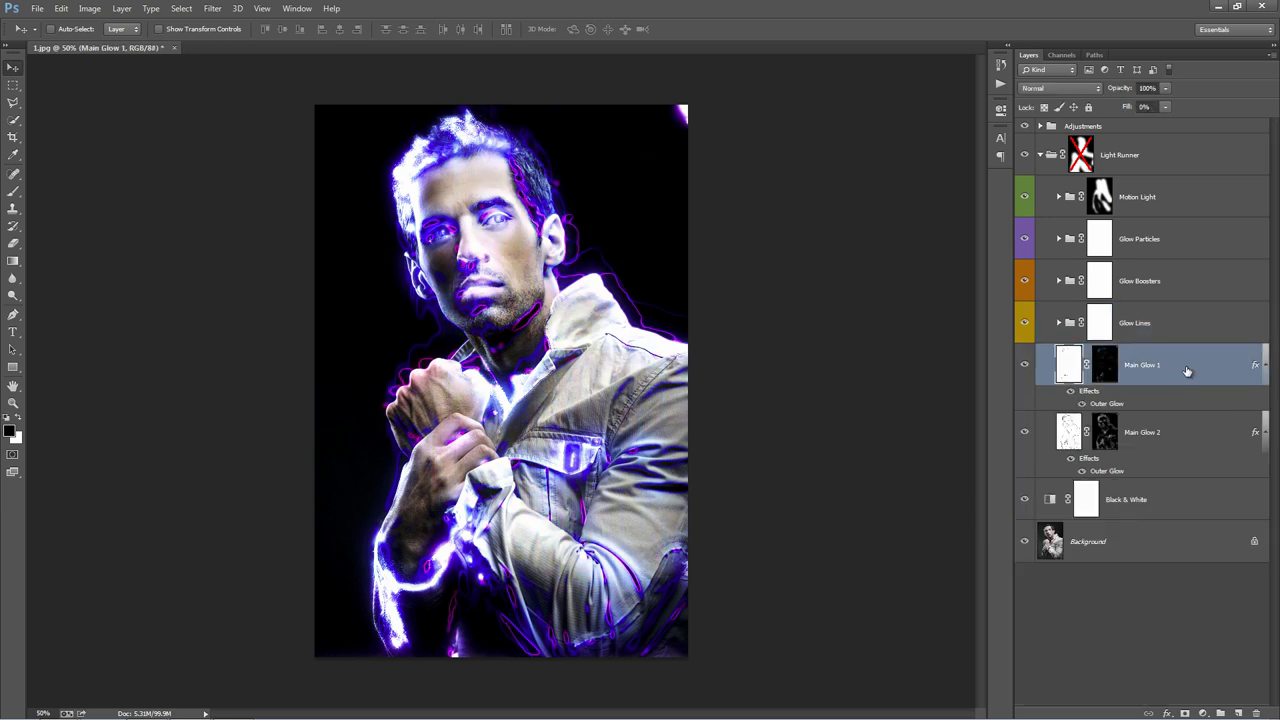
click(1023, 371)
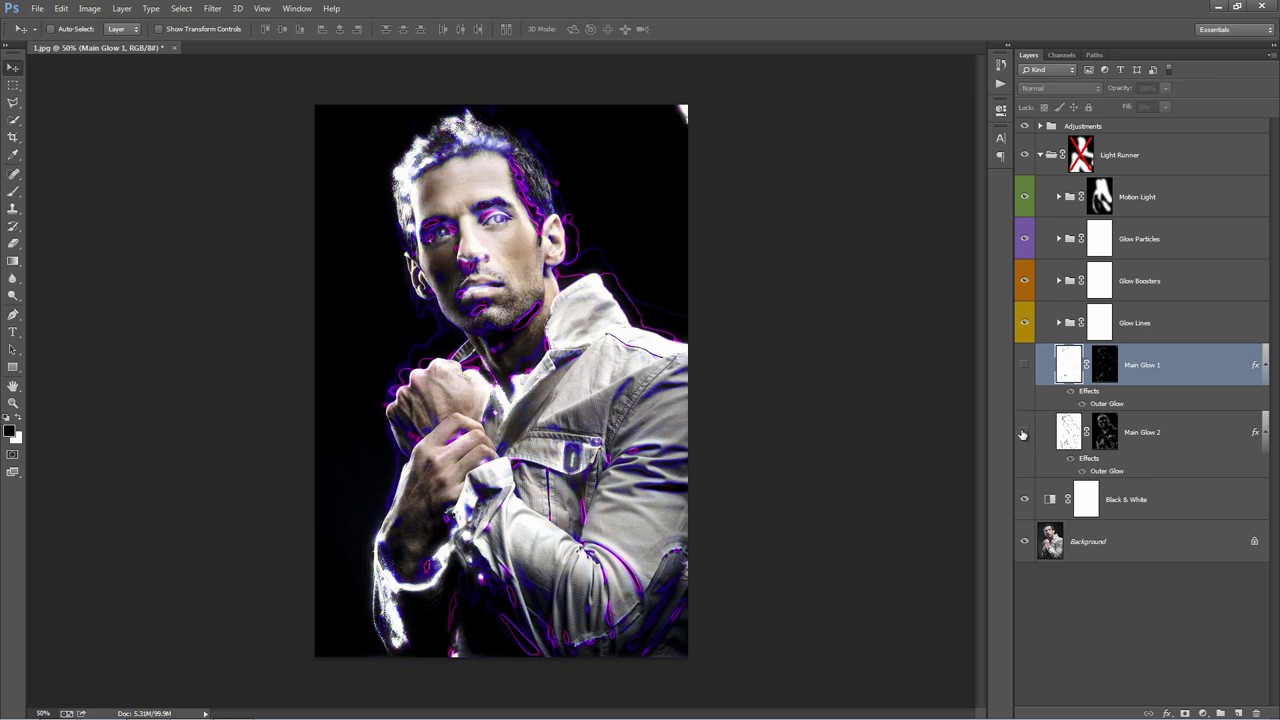
click(1023, 432)
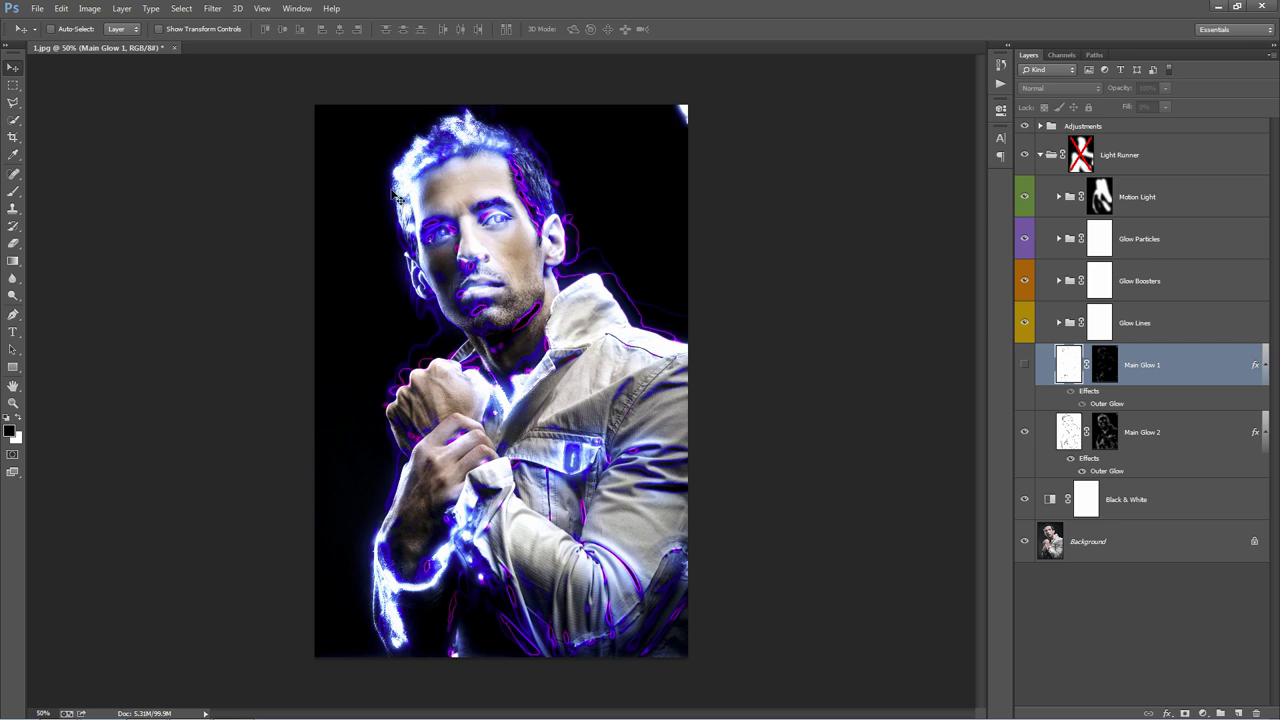
click(1024, 366)
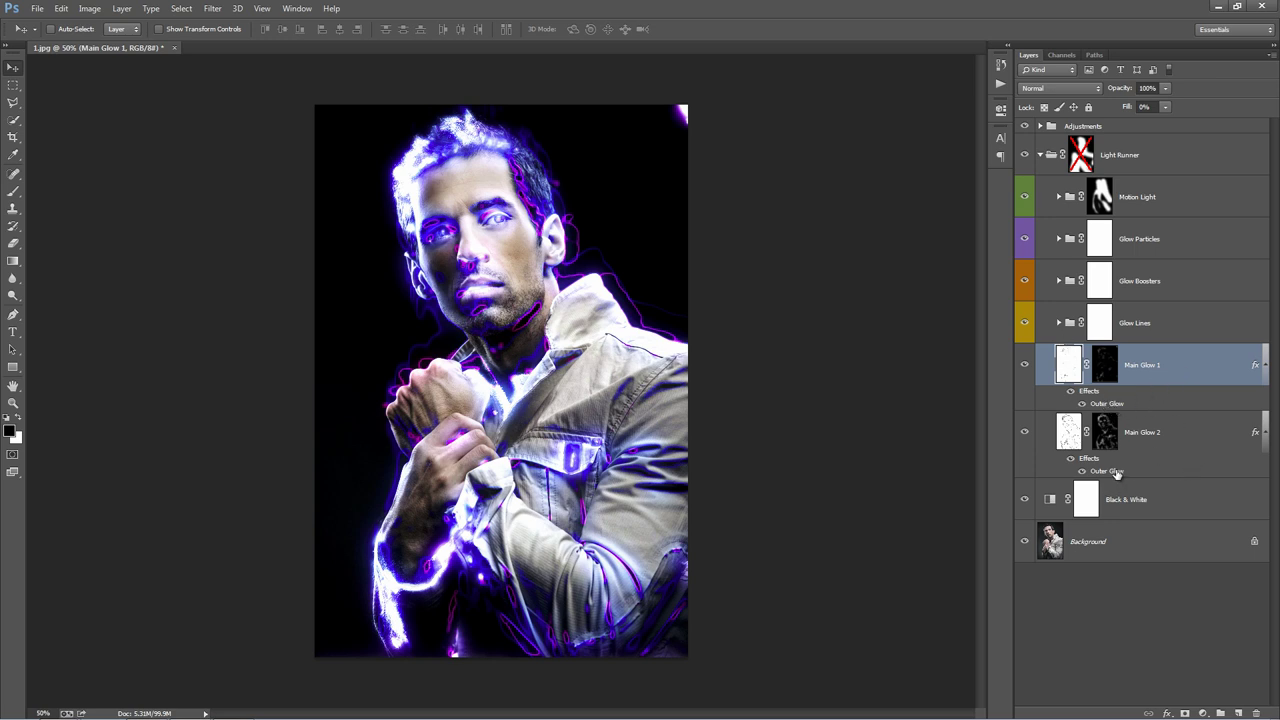
Change the Outer Glow color of the Main Glow 2 layer to magenta, #ca1bd5.
double_click(1116, 473)
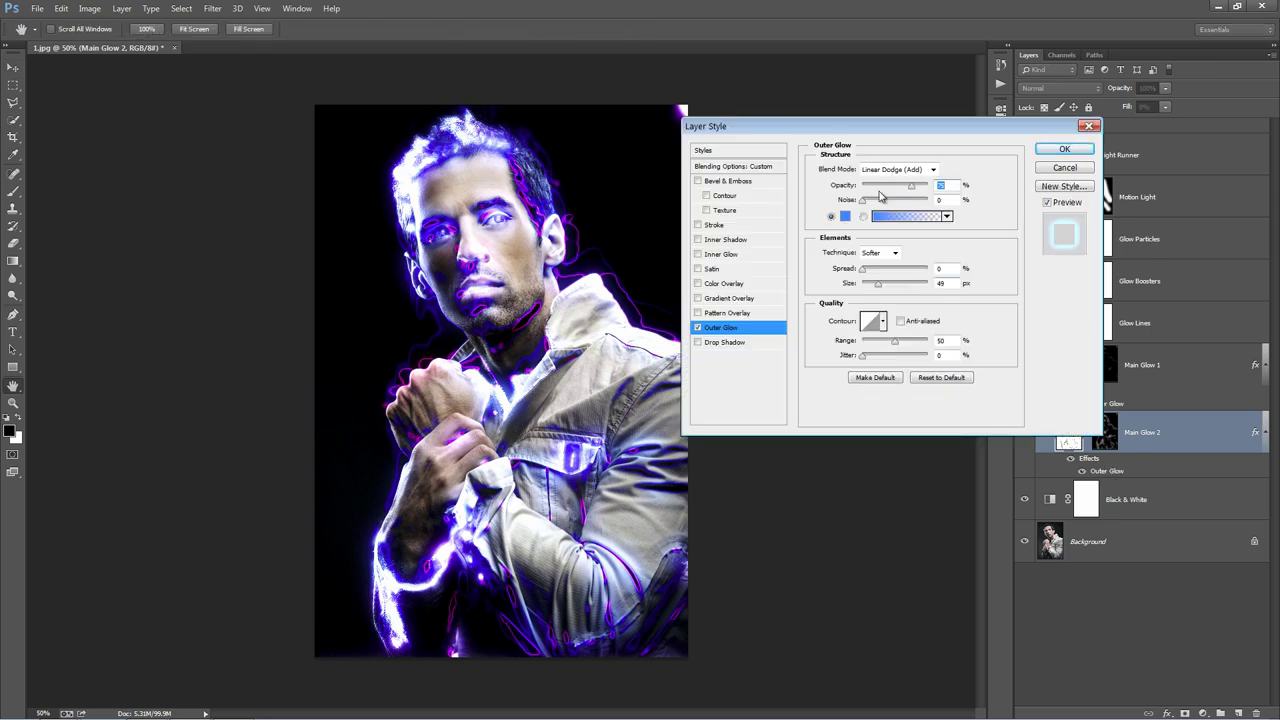
drag(778, 130, 767, 108)
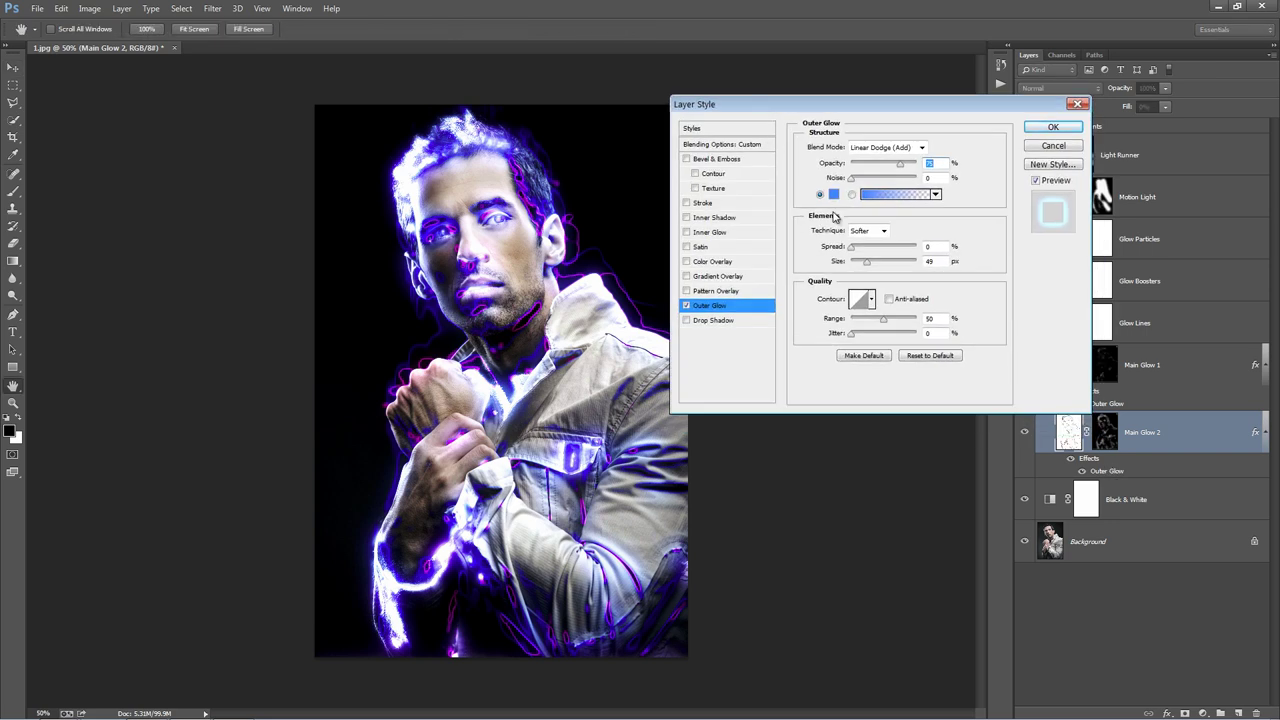
click(833, 195)
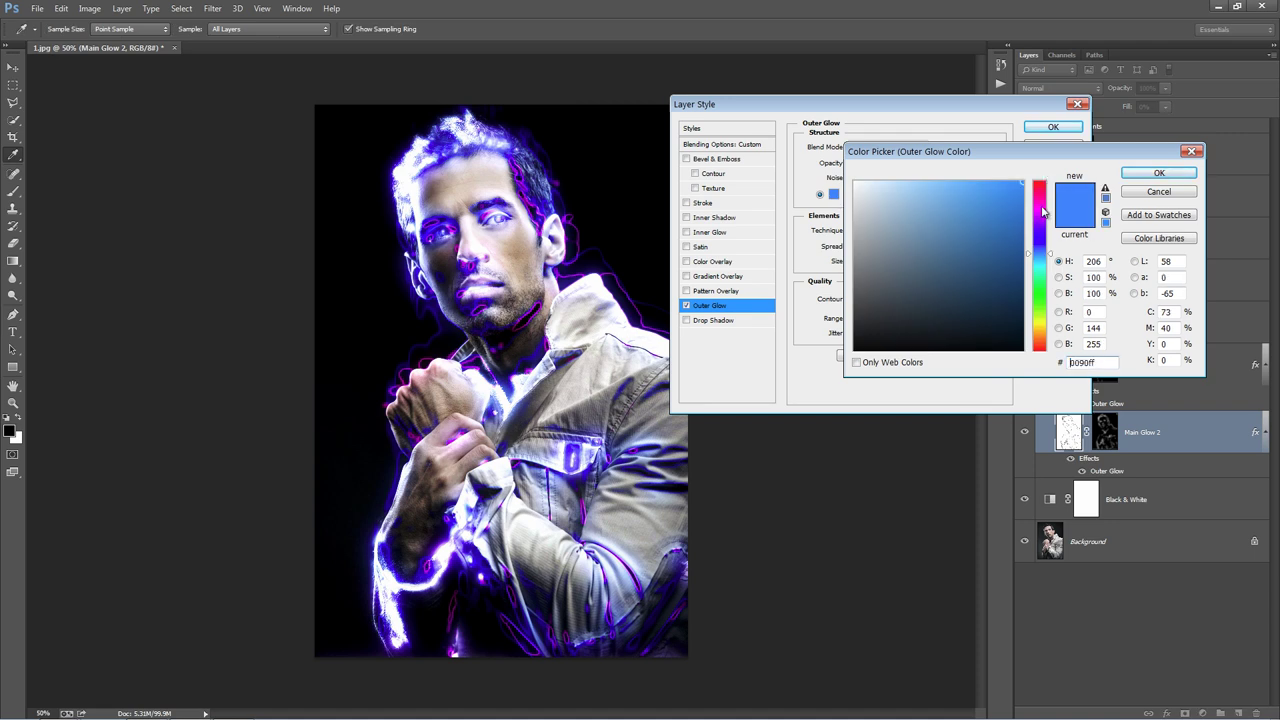
click(1043, 210)
click(1002, 209)
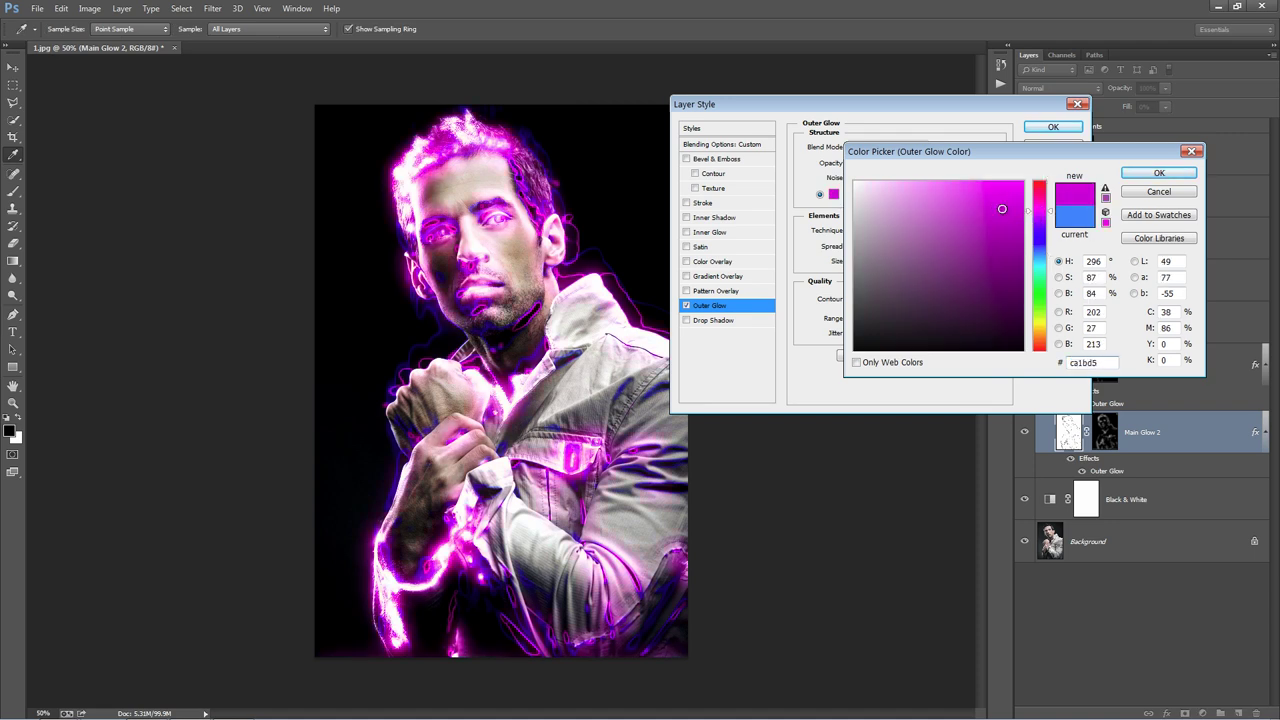
click(1158, 173)
Raise the Main Glow 2 Outer Glow range to 87%, fine-tune its size, and collapse the effects of both Main Glow layers.
mouse_move(886, 323)
mouse_down()
mouse_move(869, 323)
mouse_move(903, 323)
mouse_move(862, 319)
mouse_move(908, 318)
mouse_up()
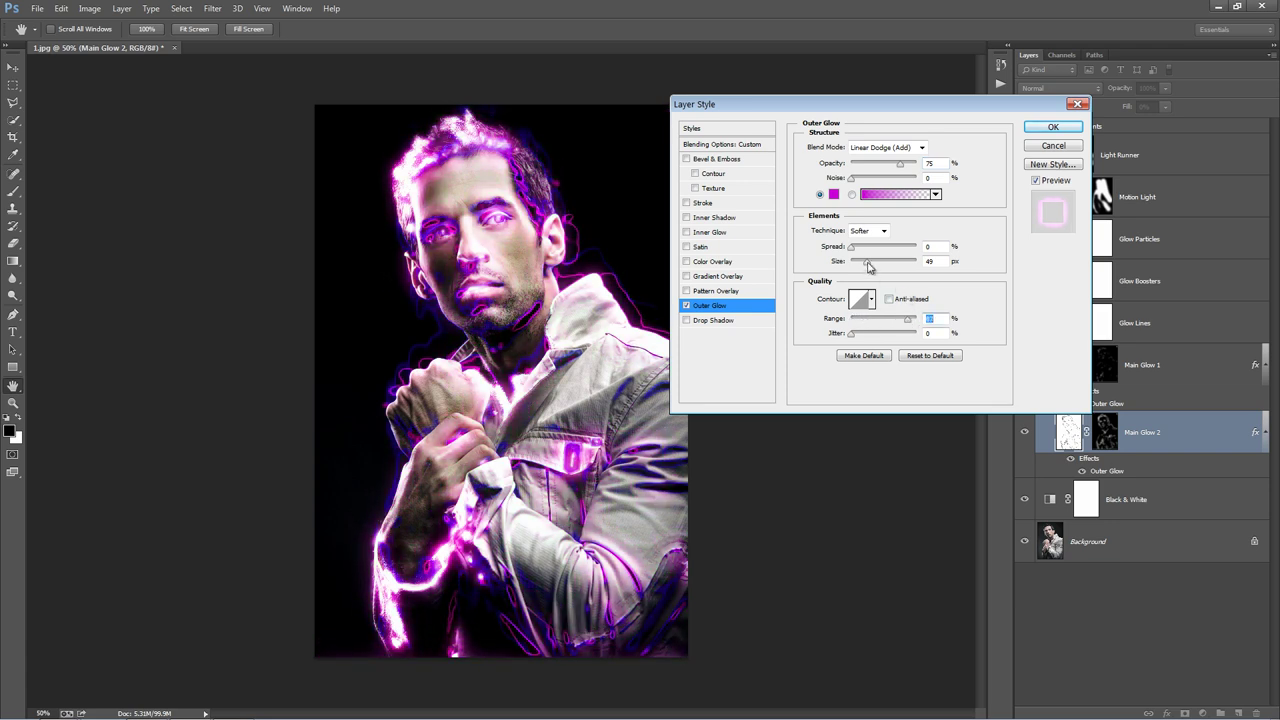
mouse_move(866, 263)
mouse_down()
mouse_move(886, 265)
mouse_move(850, 266)
mouse_move(864, 268)
mouse_up()
click(1051, 129)
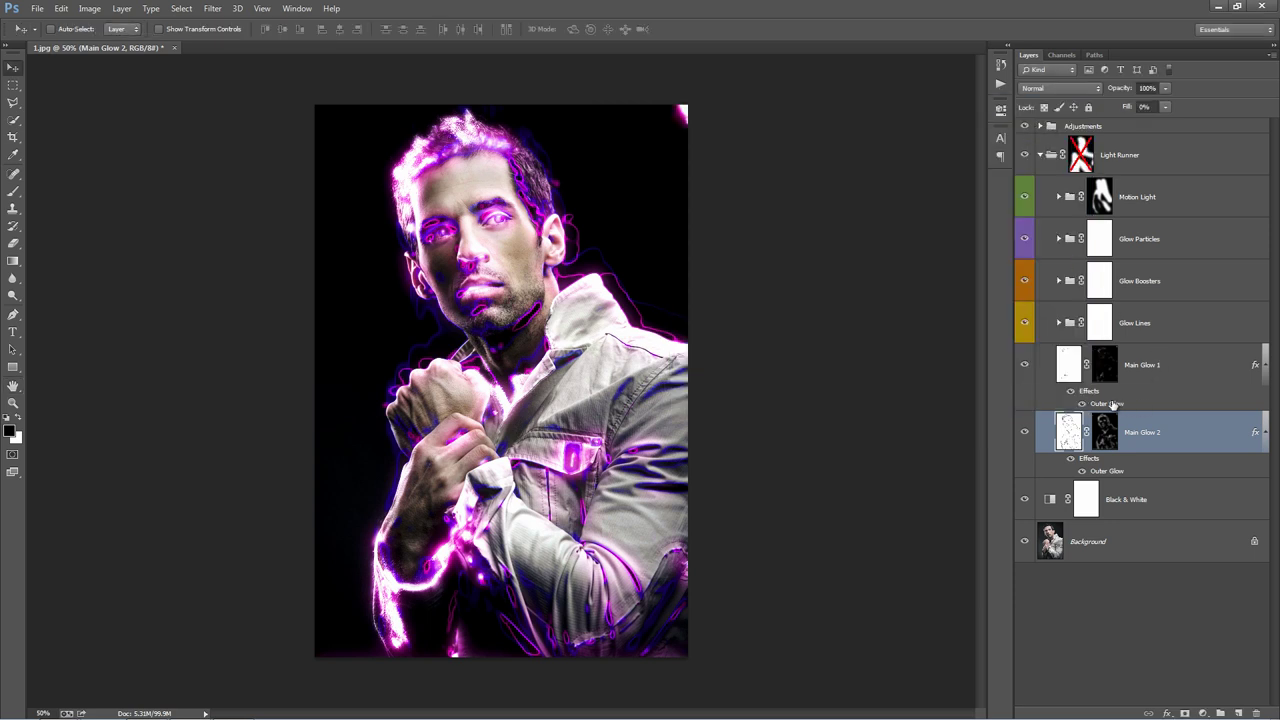
click(1265, 364)
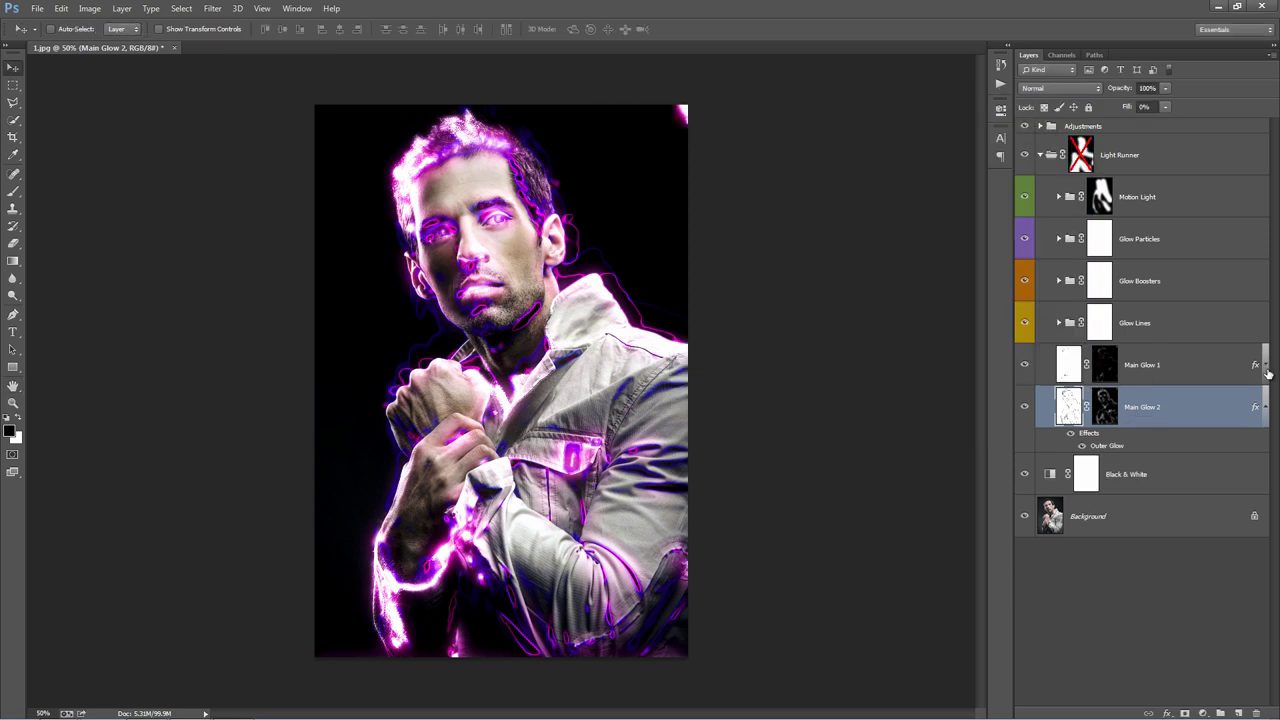
click(1265, 407)
Toggle the Black & White layer to check its effect and raise its opacity to 100%.
click(1086, 449)
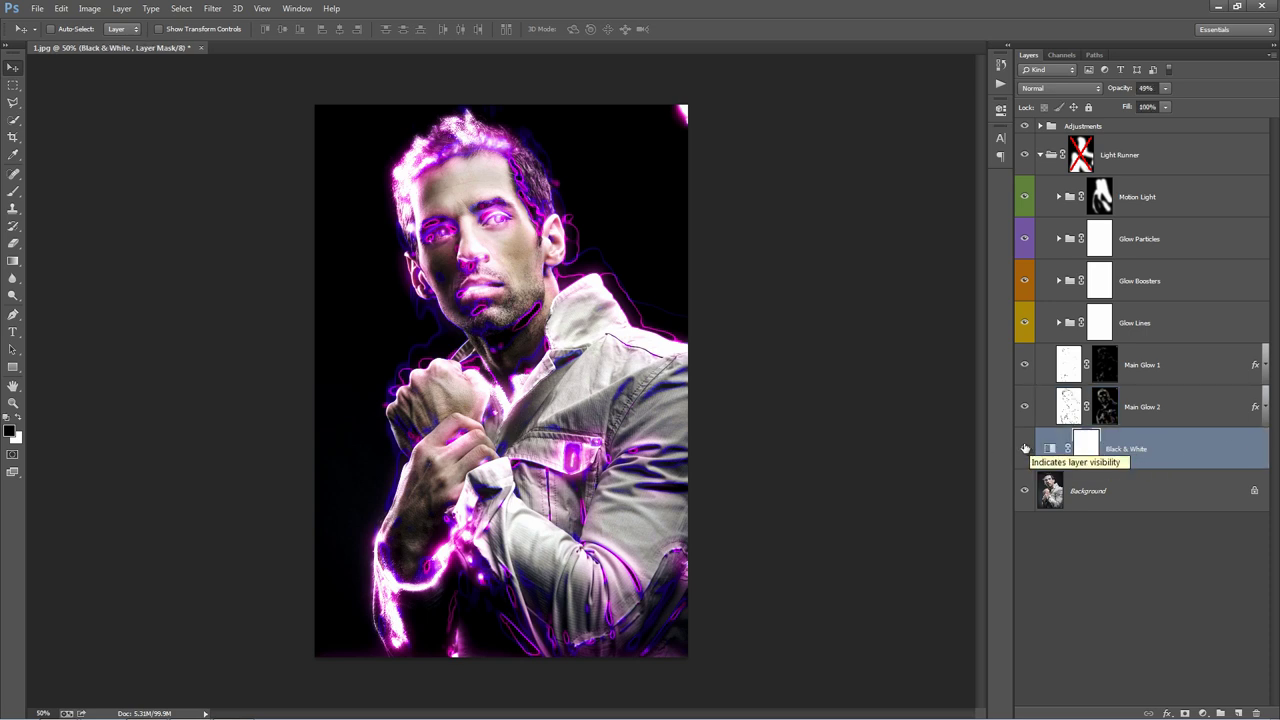
click(1025, 448)
click(1025, 448)
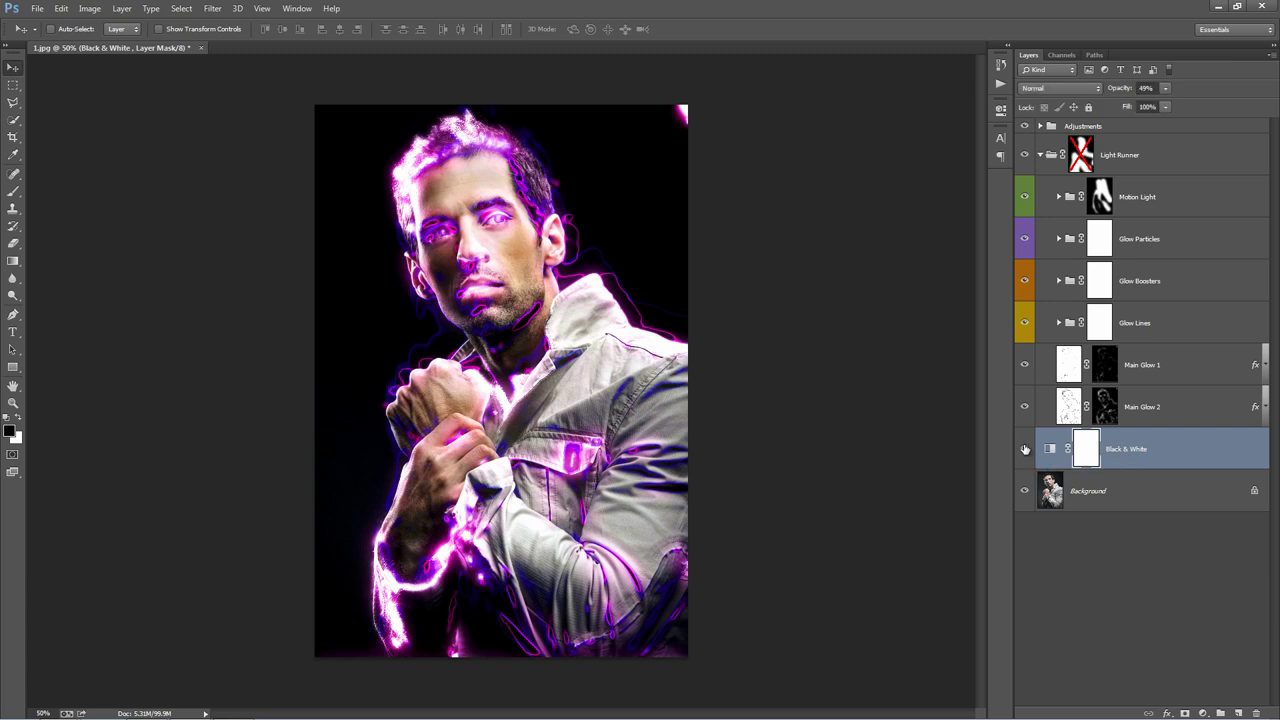
drag(1124, 92, 1190, 92)
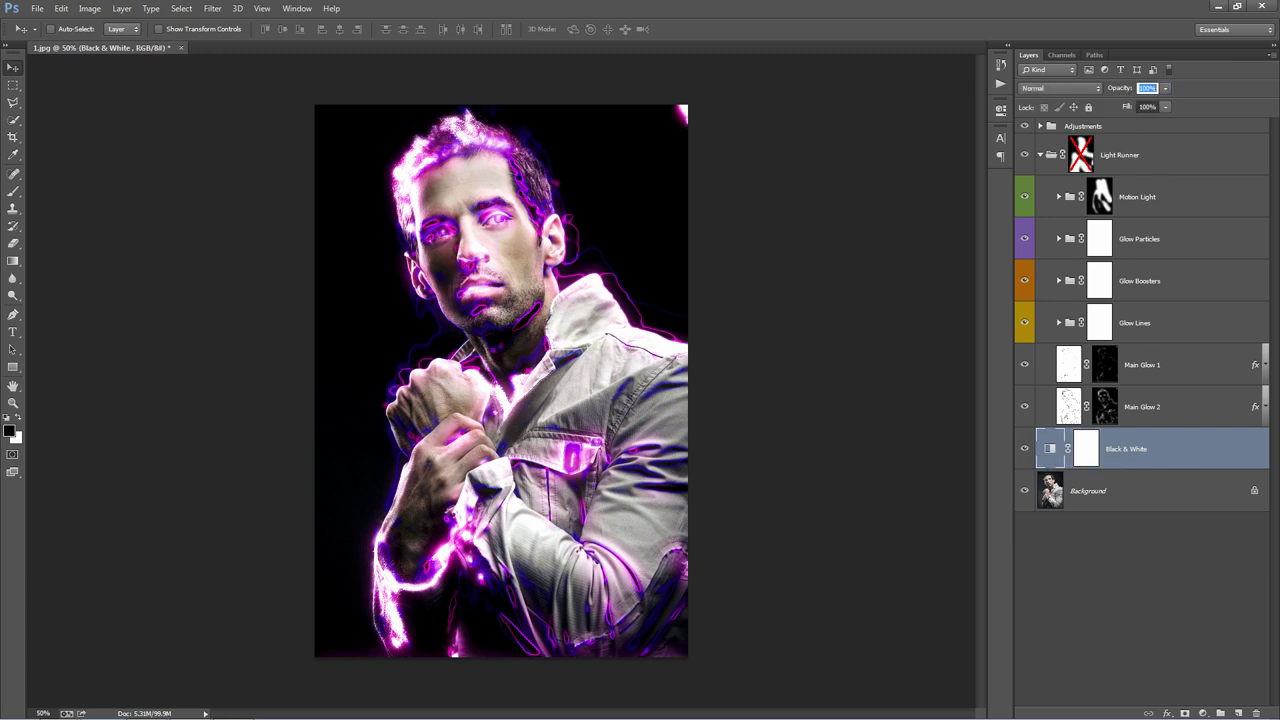
key(Return)
drag(1118, 91, 1105, 91)
key(Return)
Paint black over the man's face on the Glow Lines group's mask with a 150-pixel brush to hide the lines there.
click(1107, 329)
key(b)
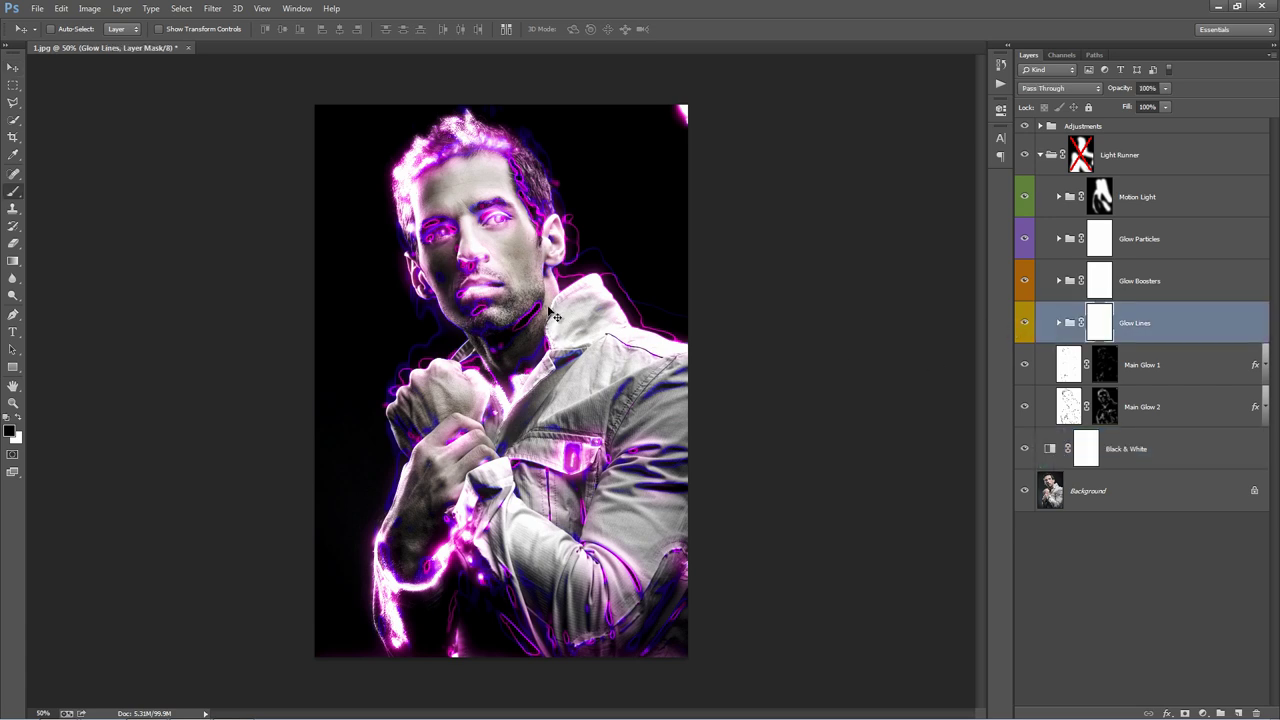
mouse_move(490, 240)
mouse_down()
mouse_move(482, 281)
mouse_move(449, 205)
mouse_move(468, 282)
mouse_move(495, 240)
mouse_move(475, 255)
mouse_move(485, 250)
mouse_up()
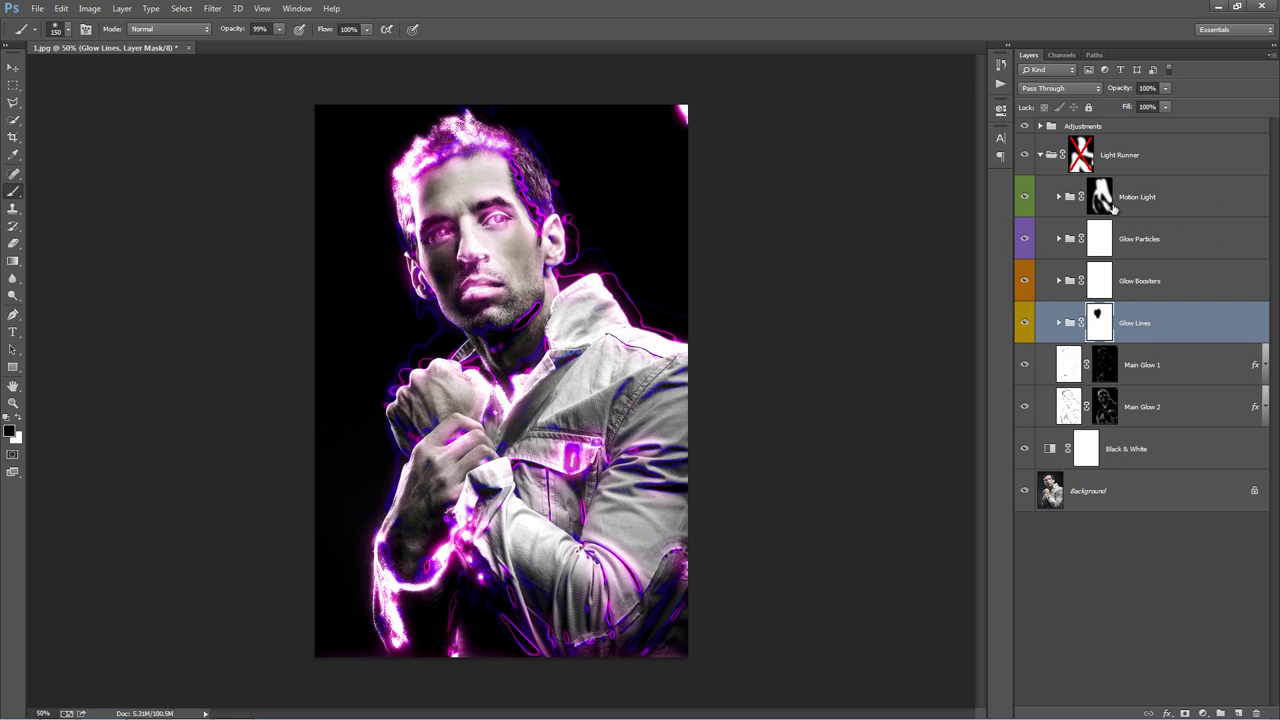
Expand the Adjustments group and move the blue Add Glow copy layer's glow toward the photo's lower-right corner.
click(1040, 126)
click(1201, 162)
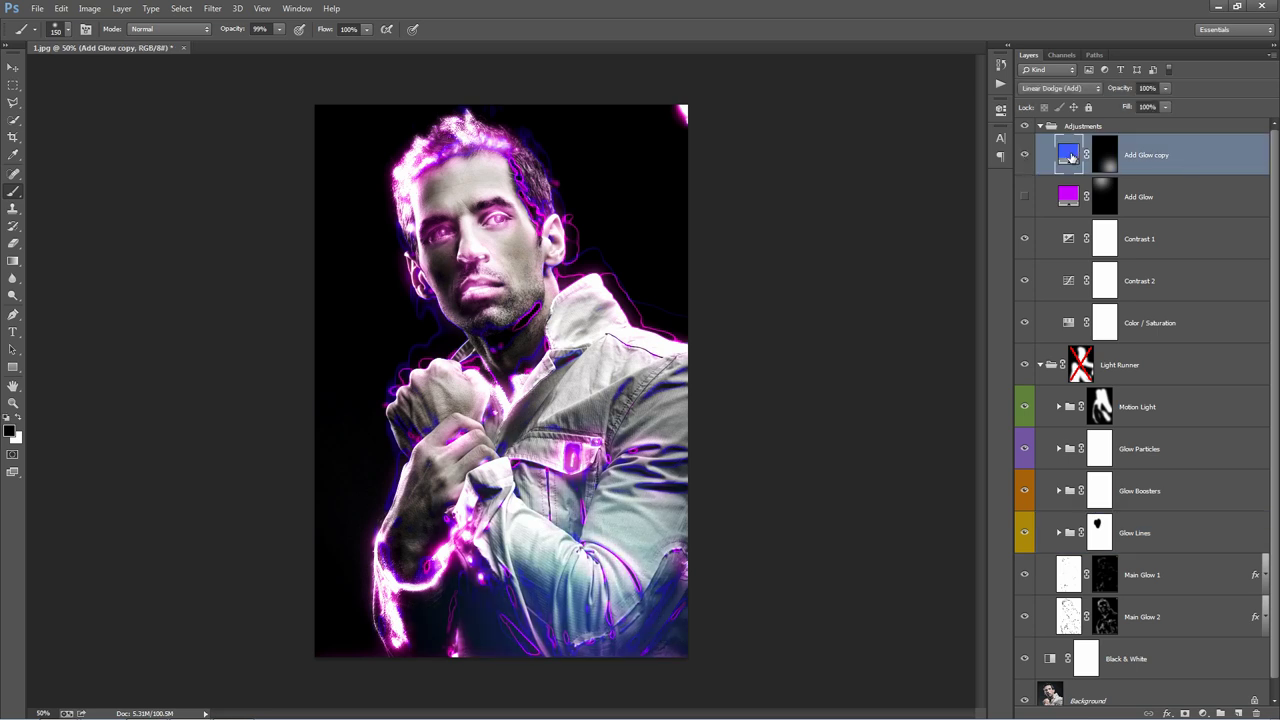
key(v)
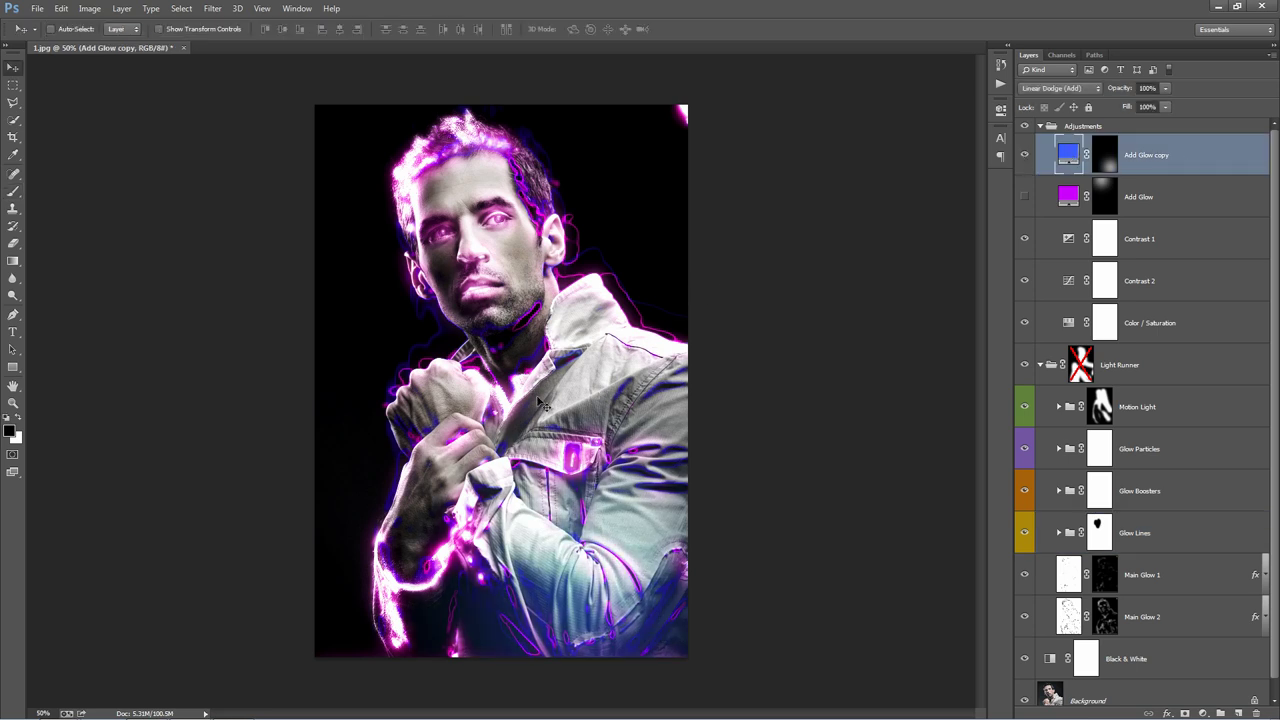
drag(419, 391, 467, 432)
Show the Add Glow layer and change its fill color to blue, #0018ff.
click(1024, 197)
click(1137, 208)
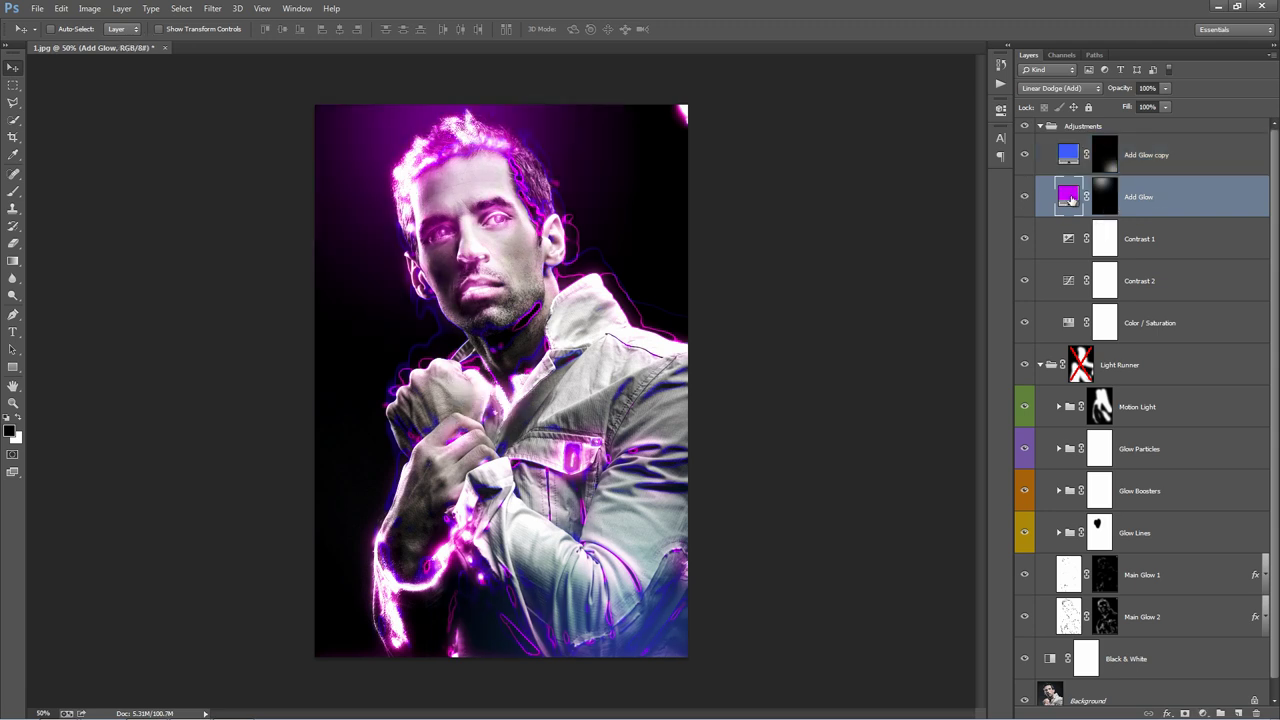
double_click(1068, 196)
drag(1041, 244, 1039, 243)
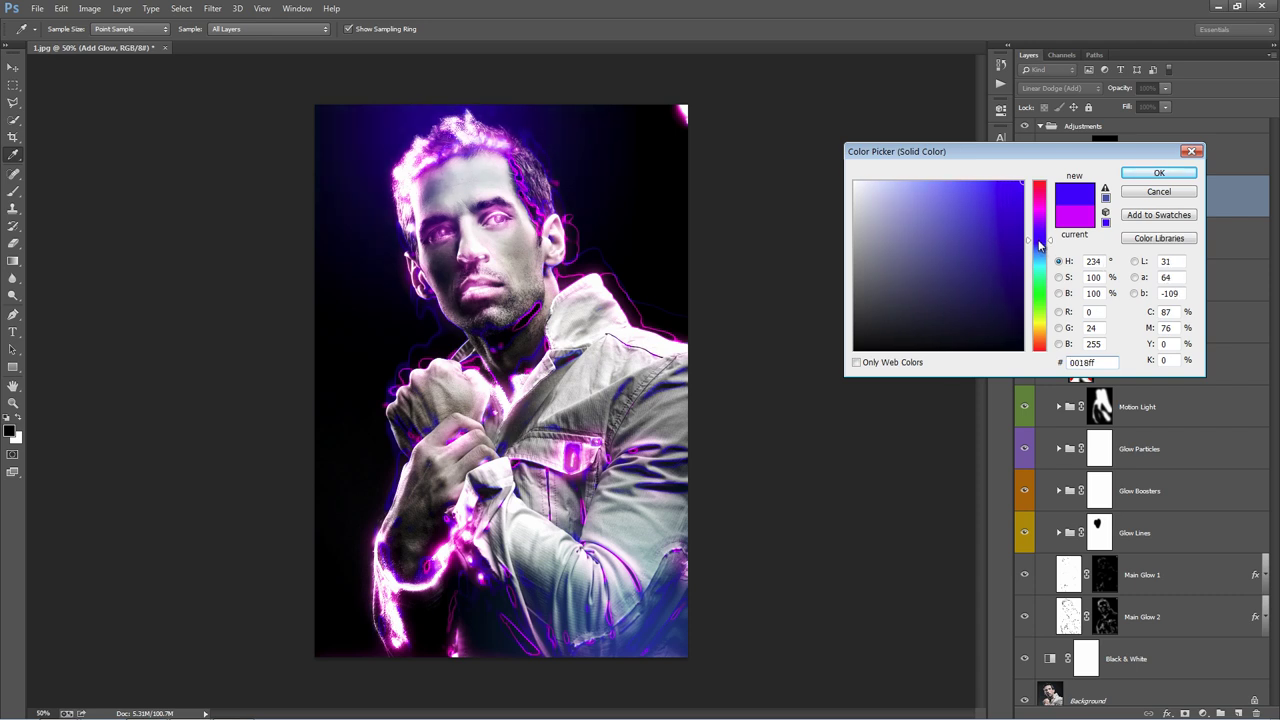
click(1157, 174)
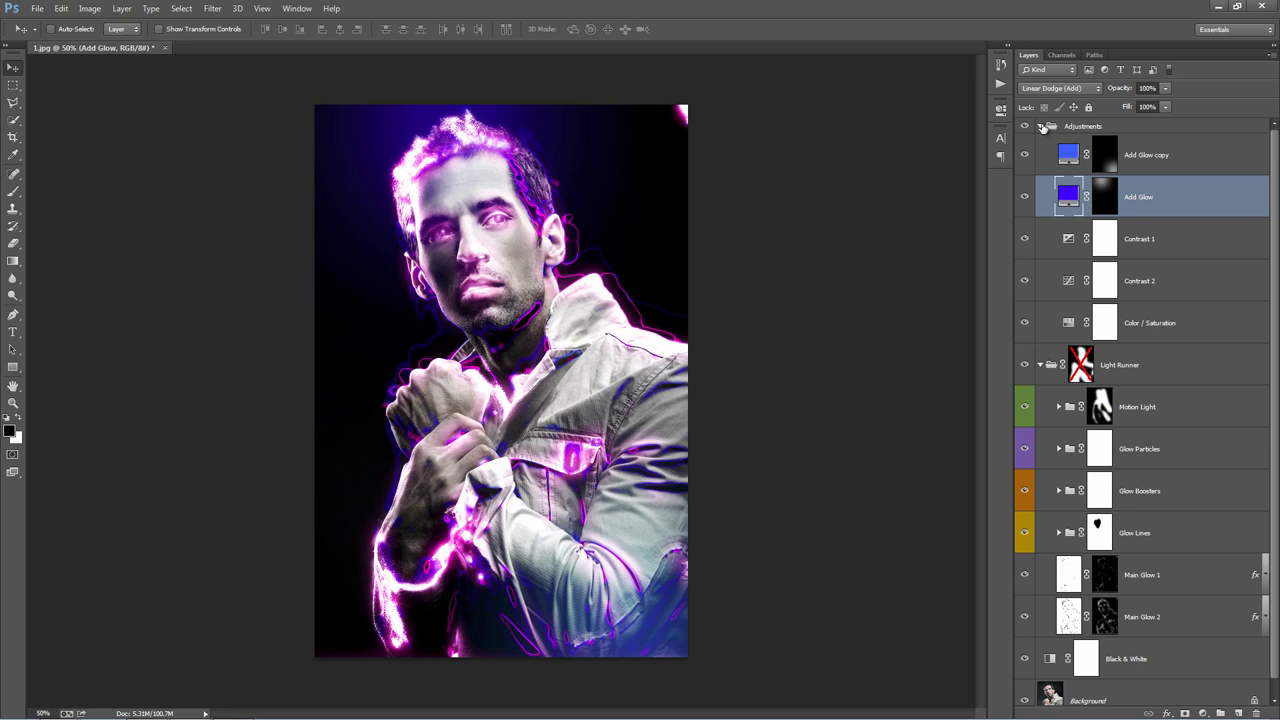
Collapse the layer groups, merge the visible layers into the Background, and delete the leftover hidden Glow Lines 1 copy layer.
click(1041, 126)
click(1041, 155)
click(1104, 128)
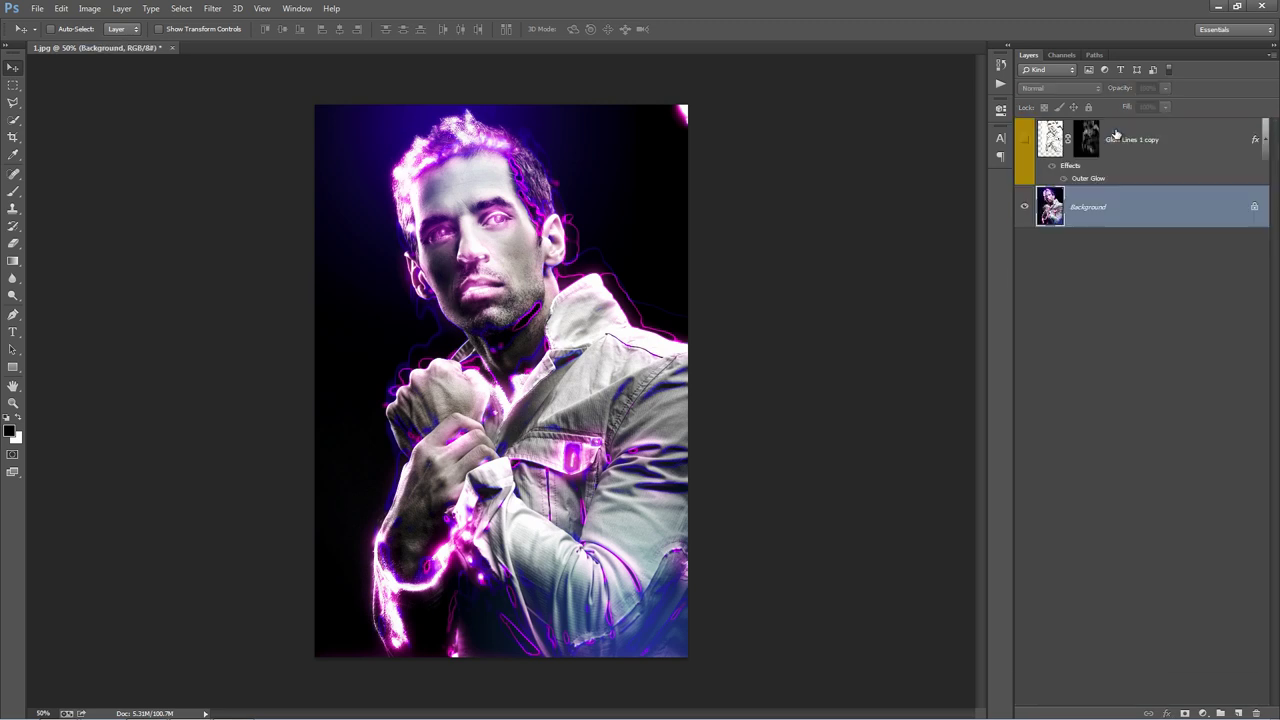
click(1131, 142)
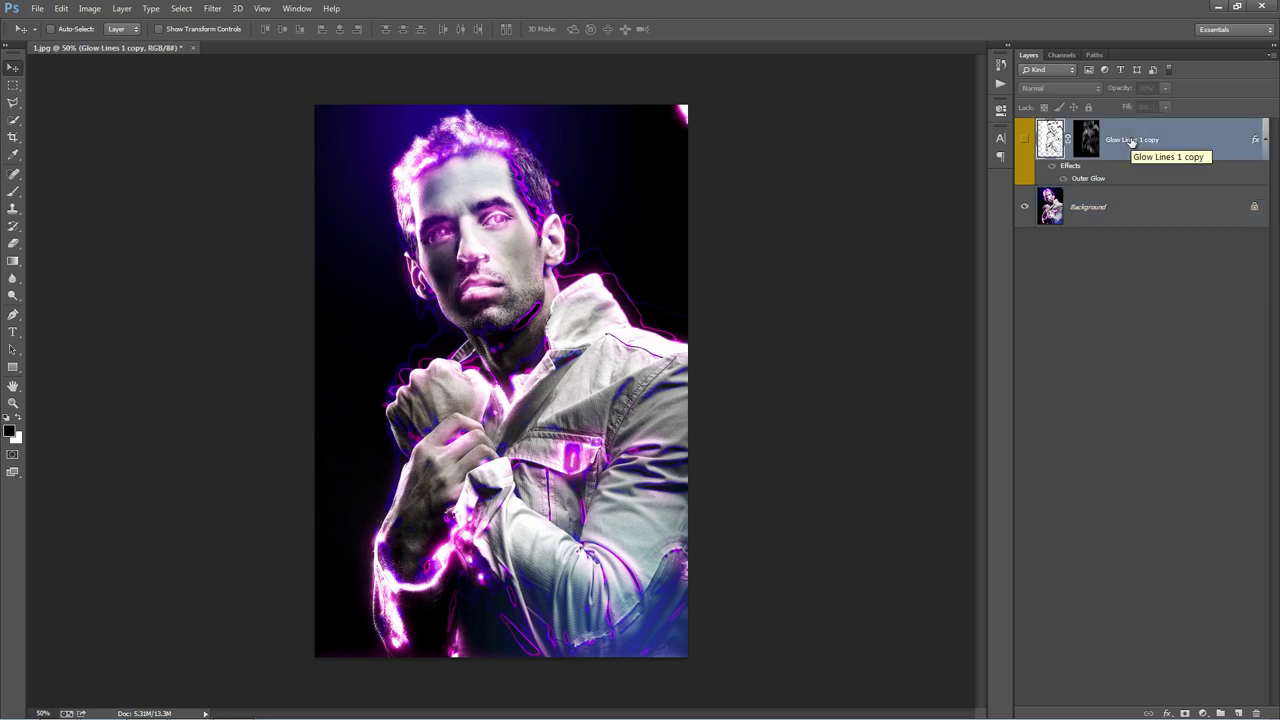
key(Delete)
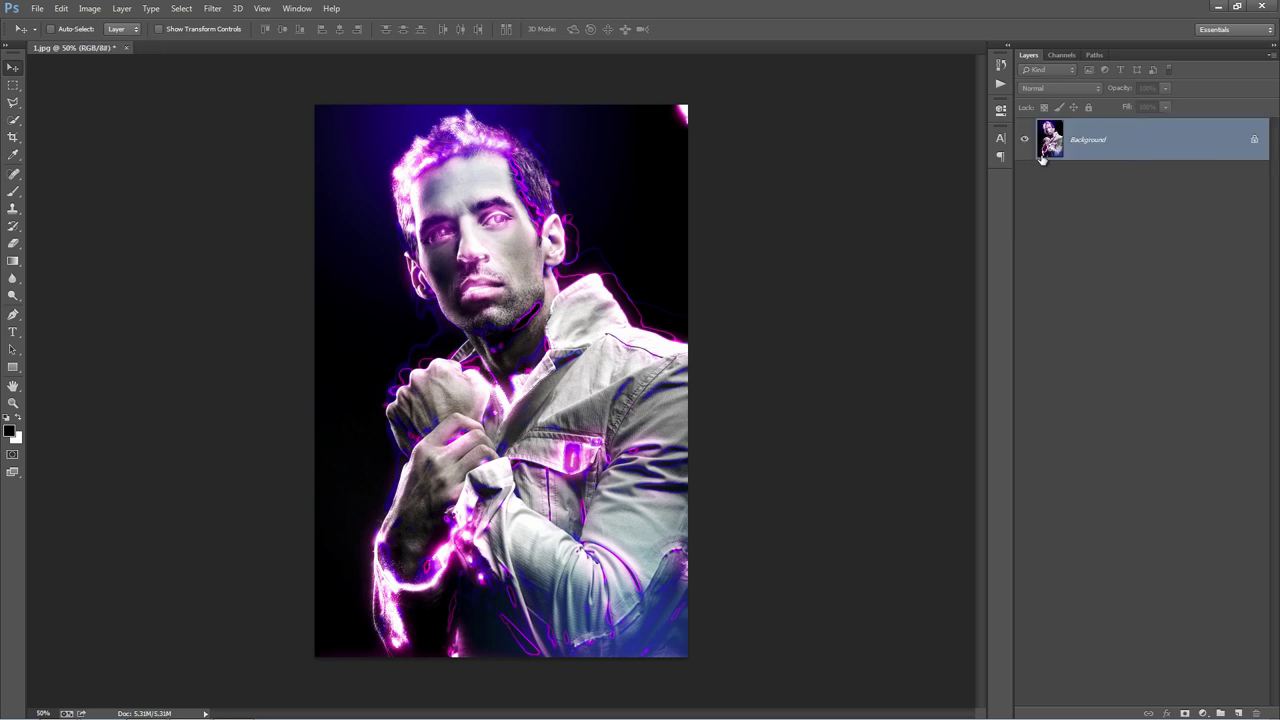
Duplicate the merged Background layer and resize the image to a width of 800 pixels.
drag(1042, 158, 1042, 154)
key(ctrl+j)
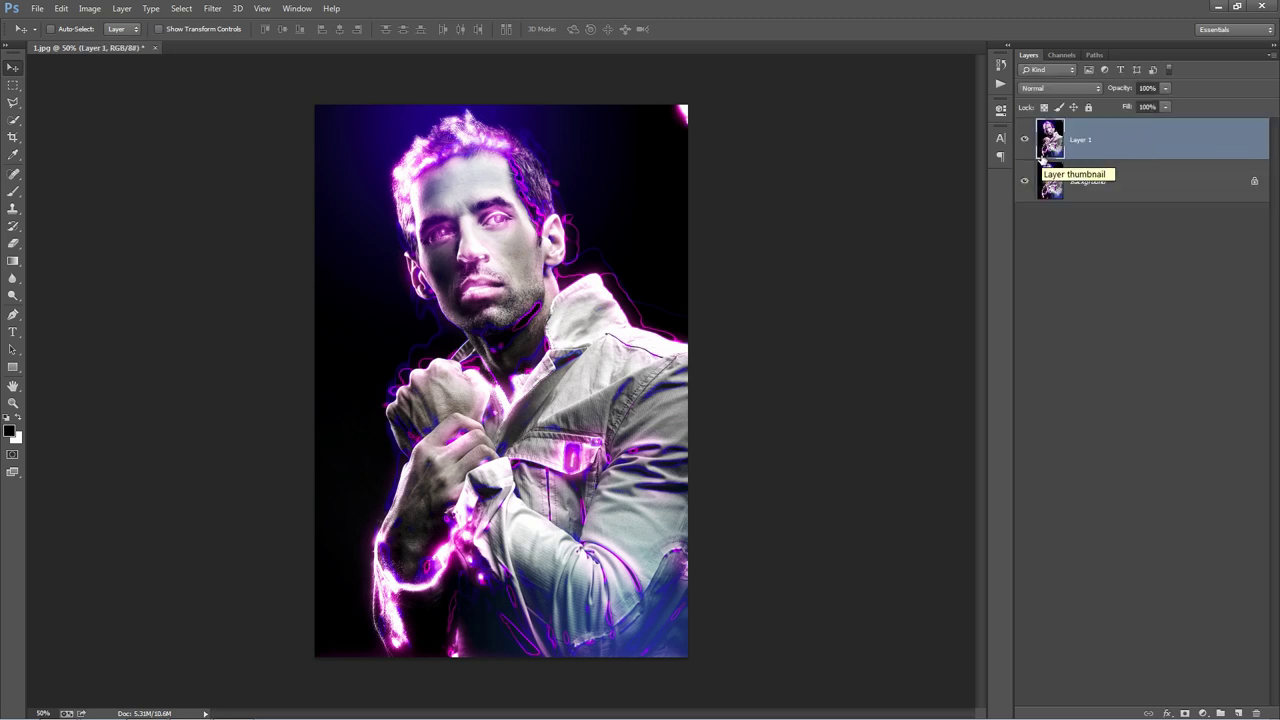
key(ctrl+alt+i)
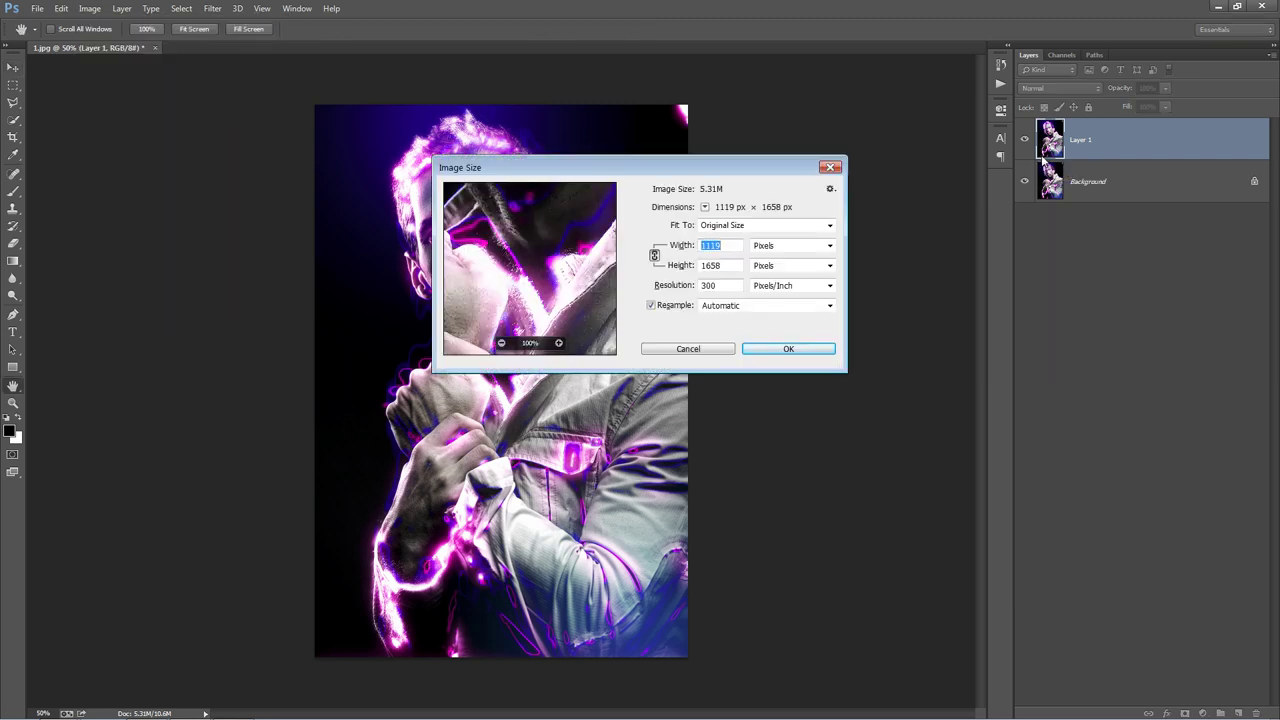
key(Tab)
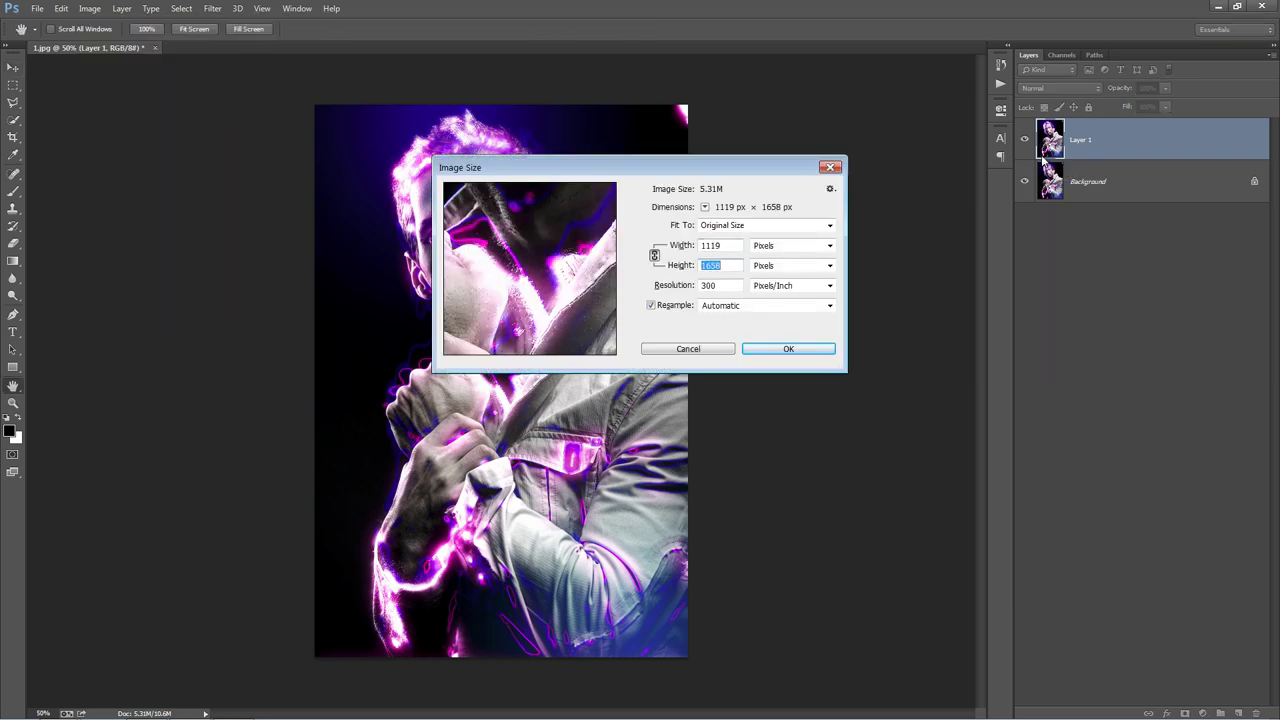
double_click(730, 246)
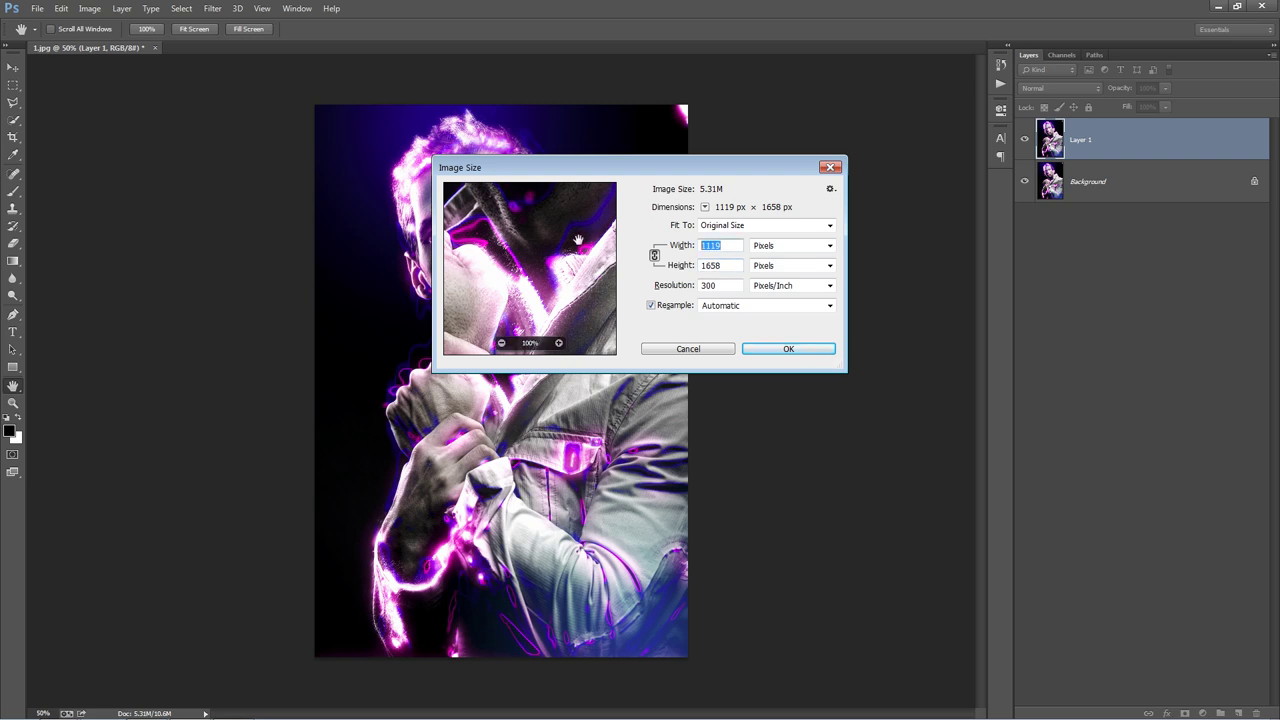
text(800)
key(Return)
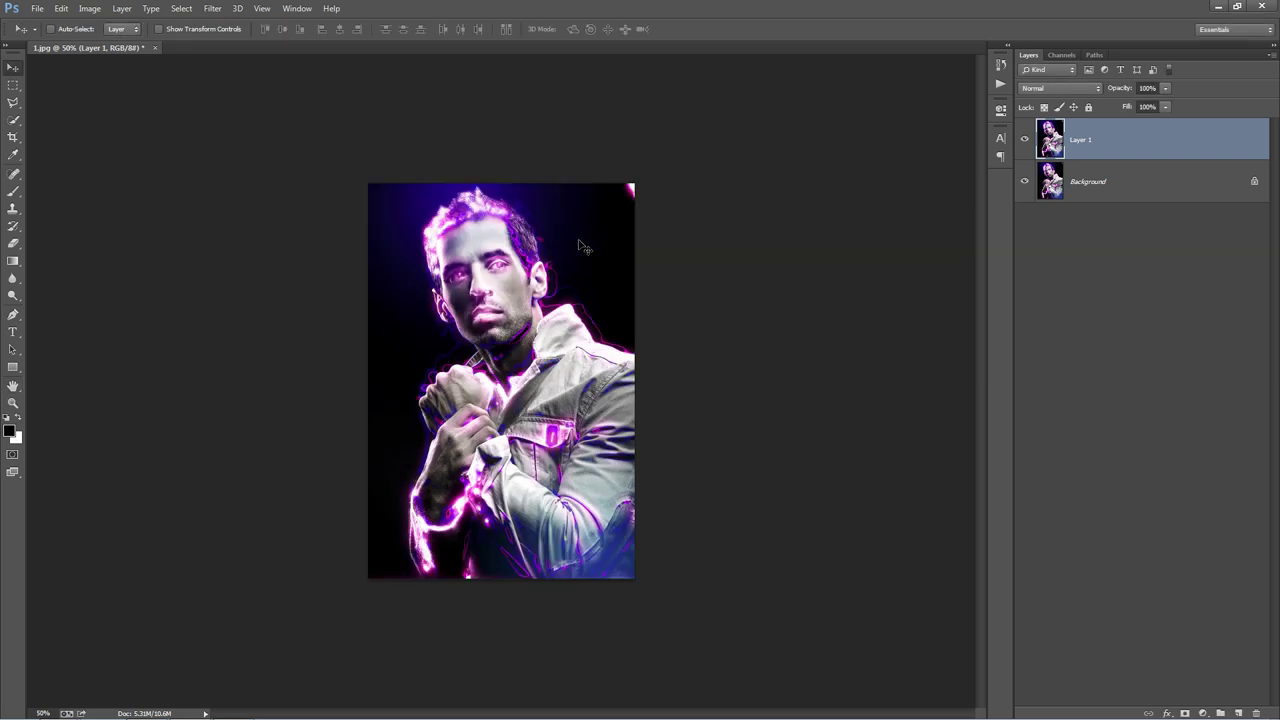
Apply the Sharpen filter to the duplicated layer, Layer 1, and inspect the portrait up close.
key(ctrl+plus)
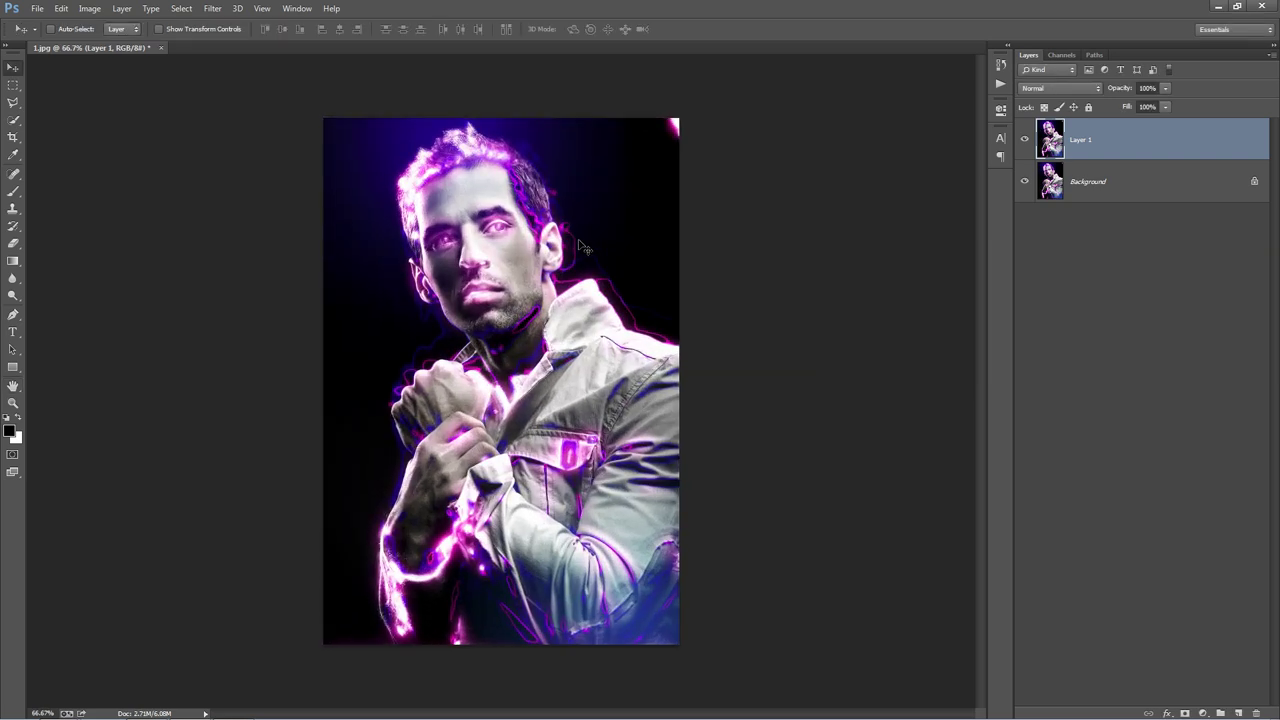
key(ctrl+plus)
key(ctrl+plus)
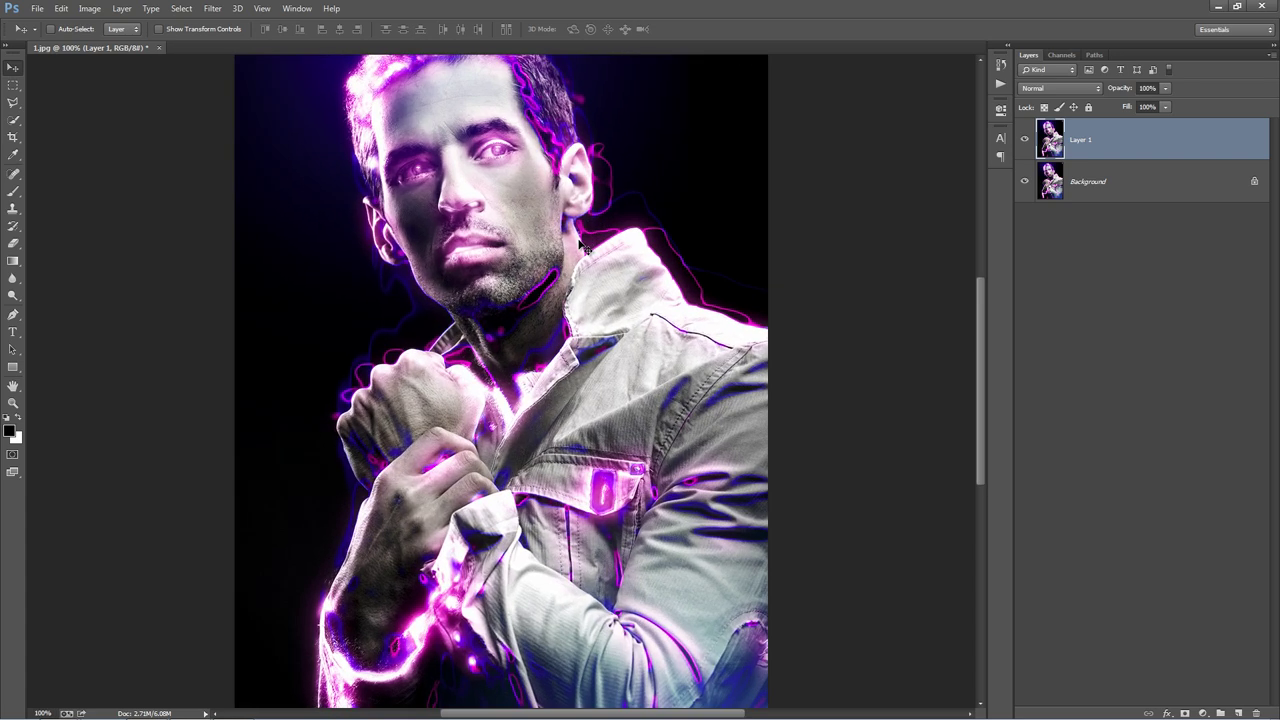
key(ctrl+minus)
key(alt+t)
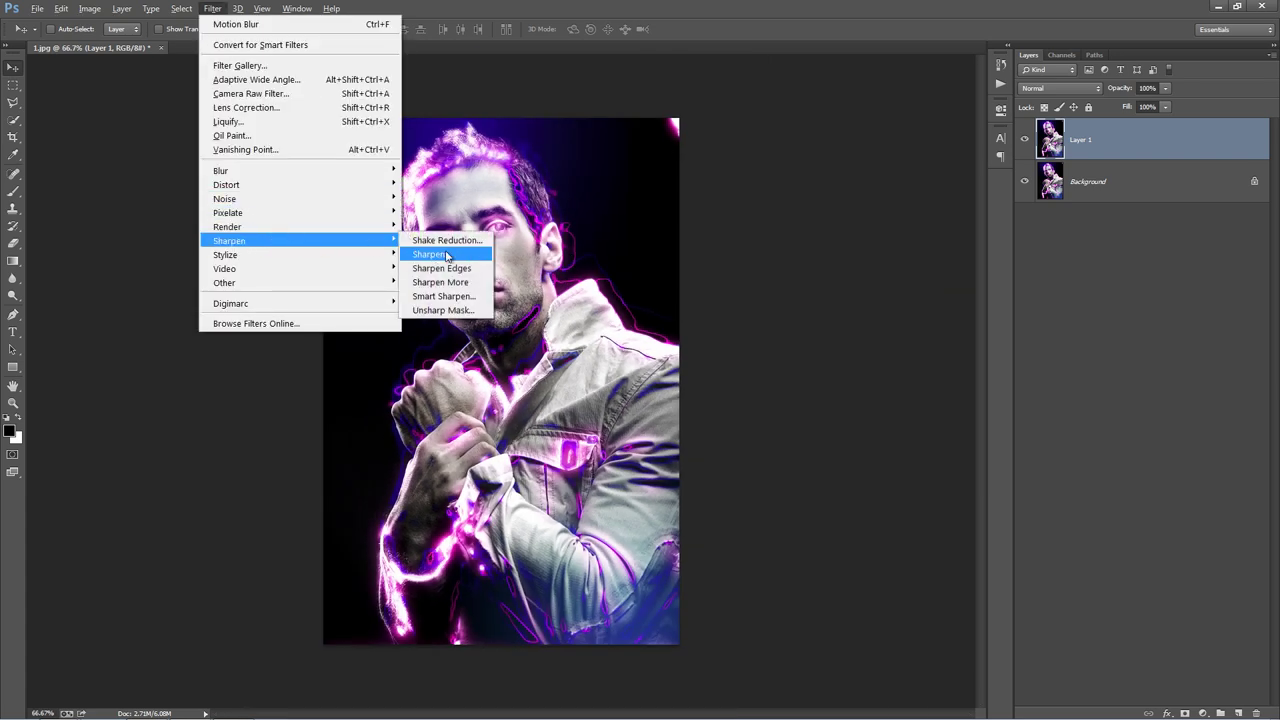
click(446, 256)
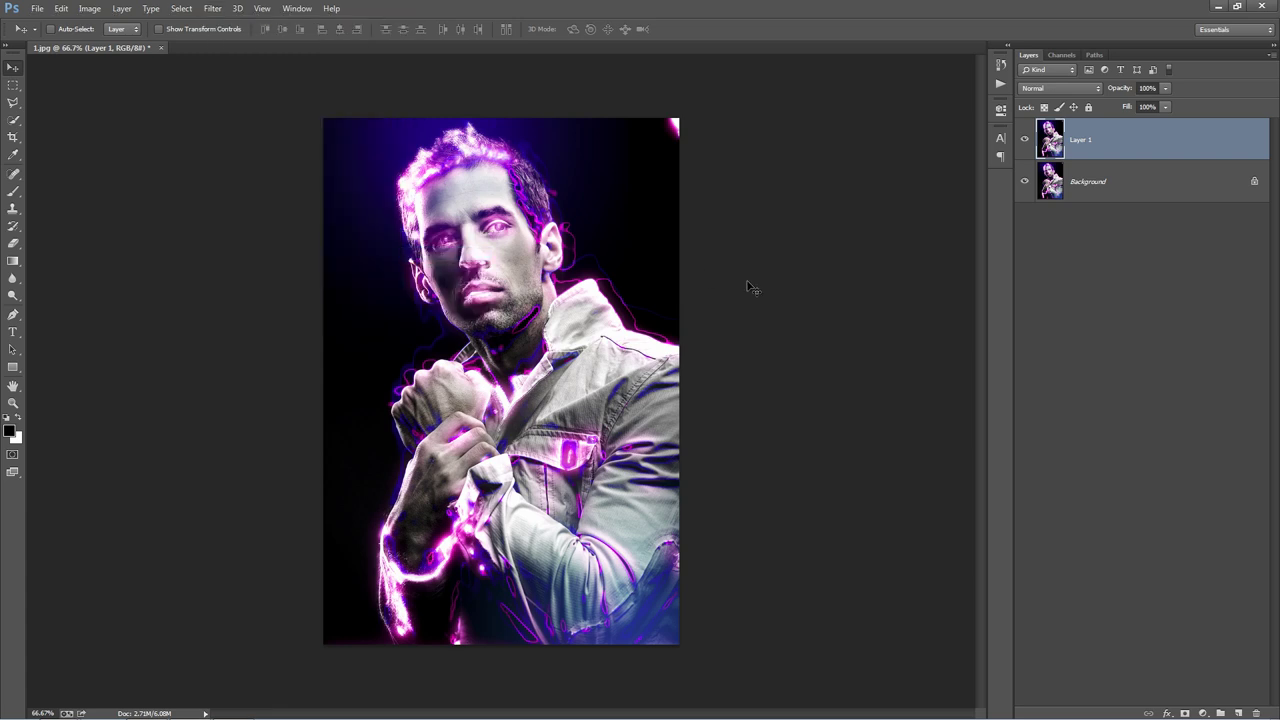
key(ctrl+plus)
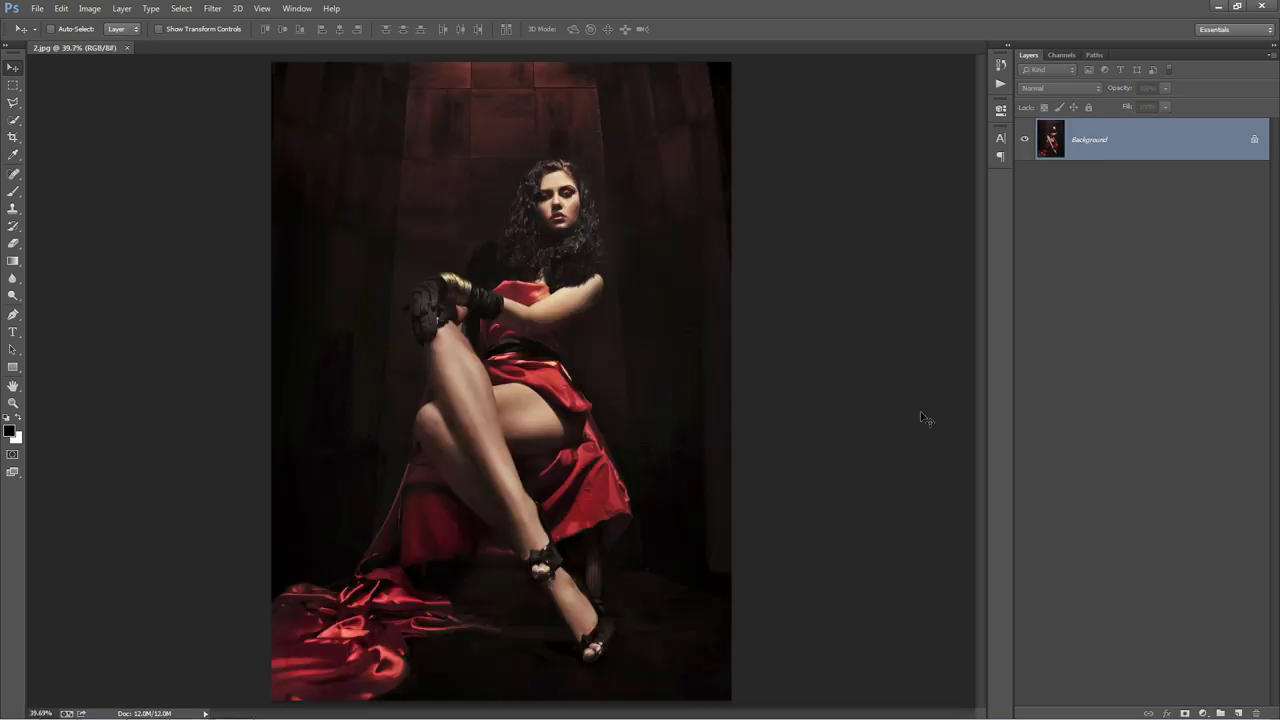
Run the Light Runner Action on the 2.jpg photo, select its Motion Light group, and close the Actions panel.
click(1001, 84)
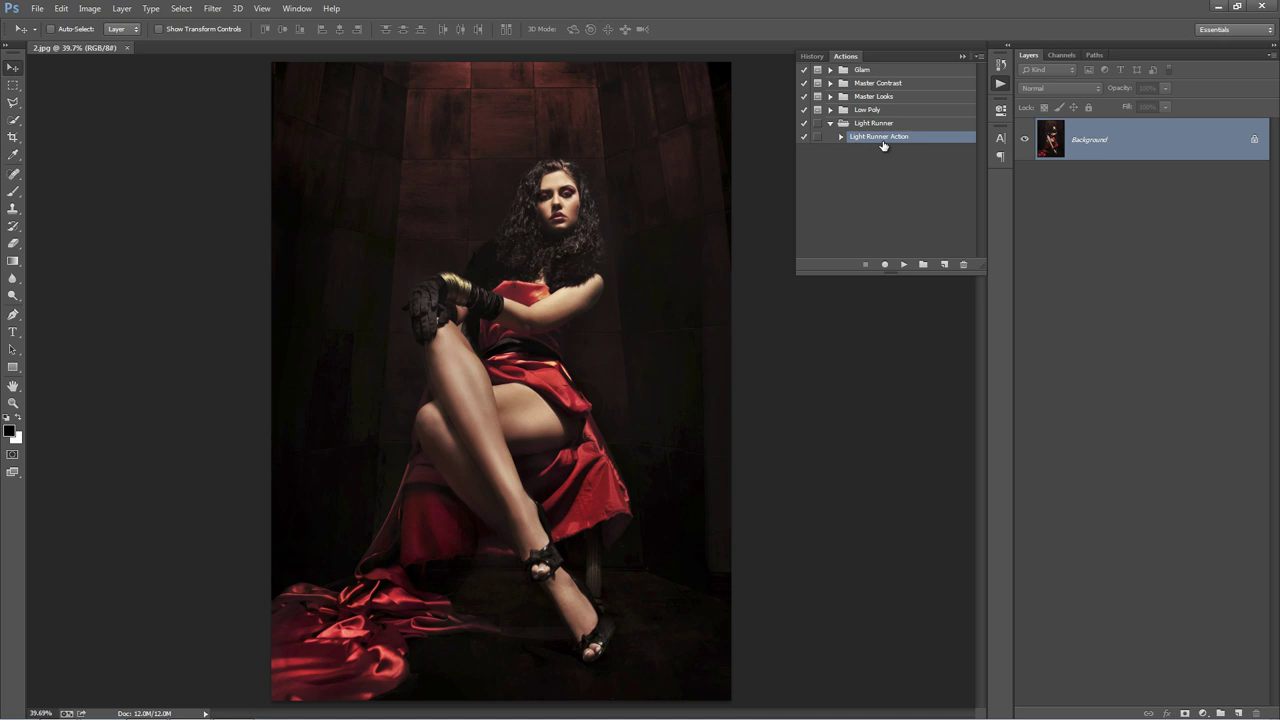
click(903, 265)
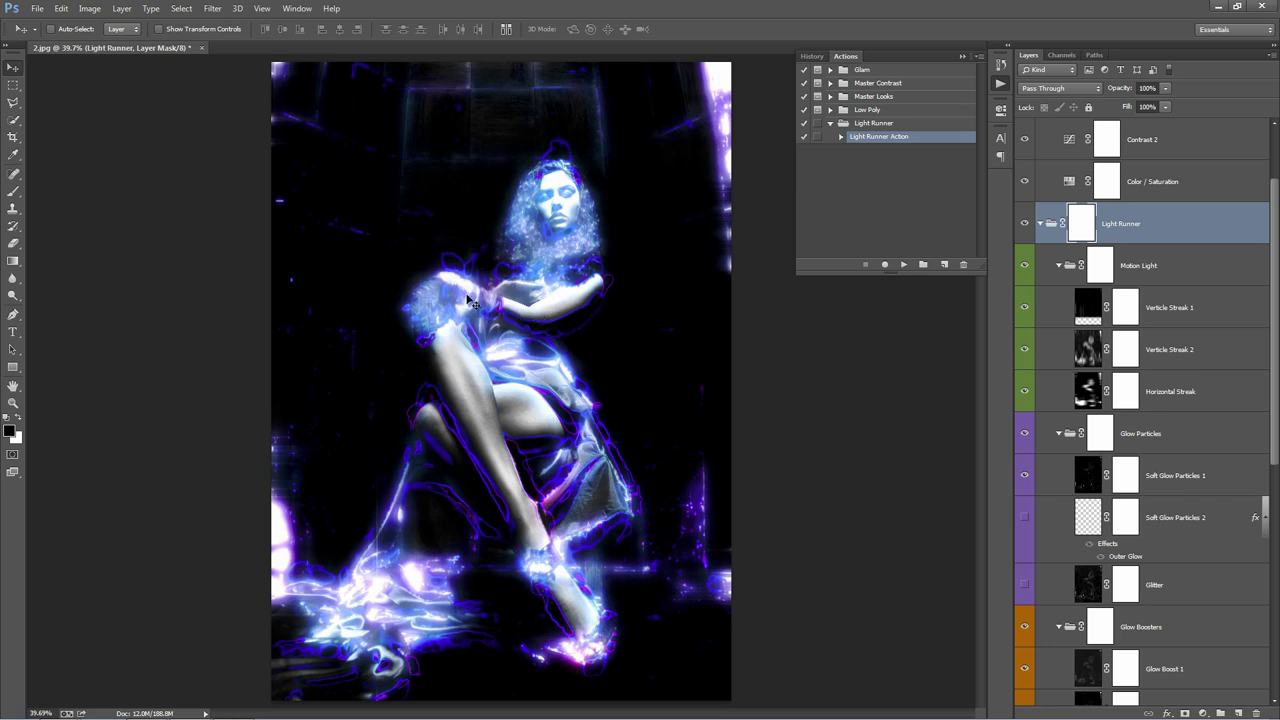
click(1215, 280)
click(962, 56)
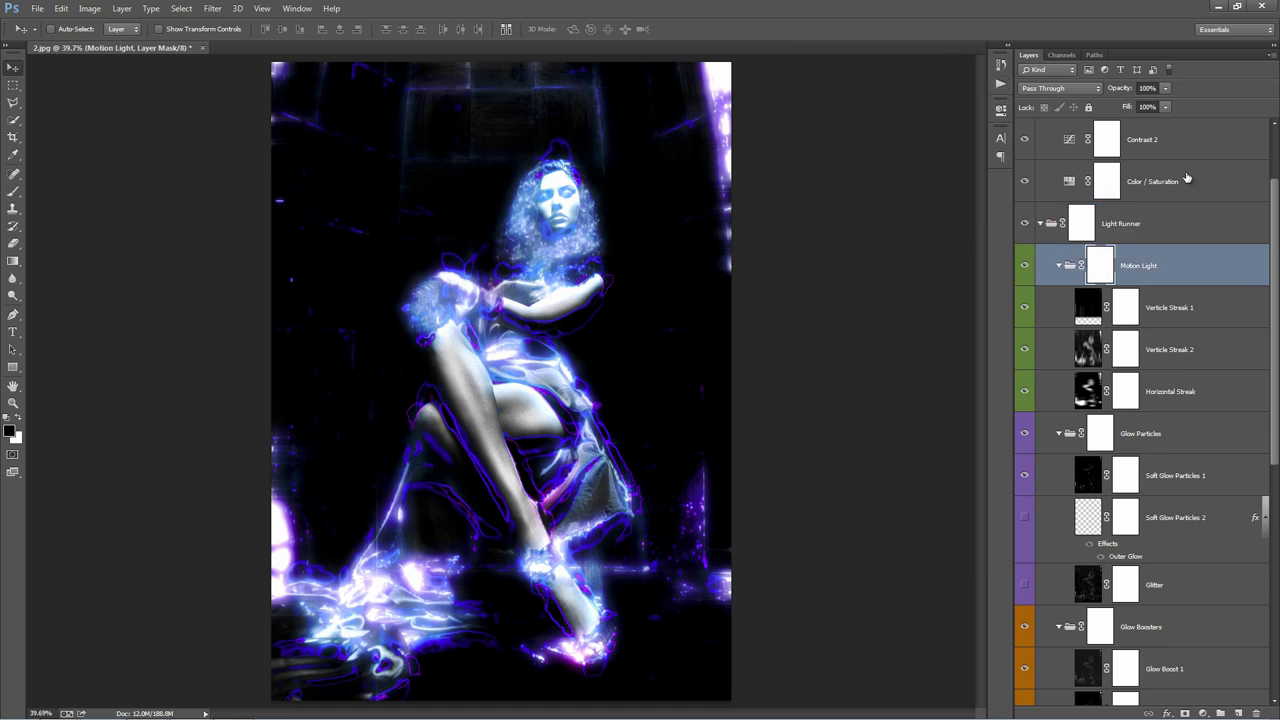
Select the Color / Saturation layer and collapse the Motion Light group.
click(1186, 196)
scroll(1186, 200, up, 3)
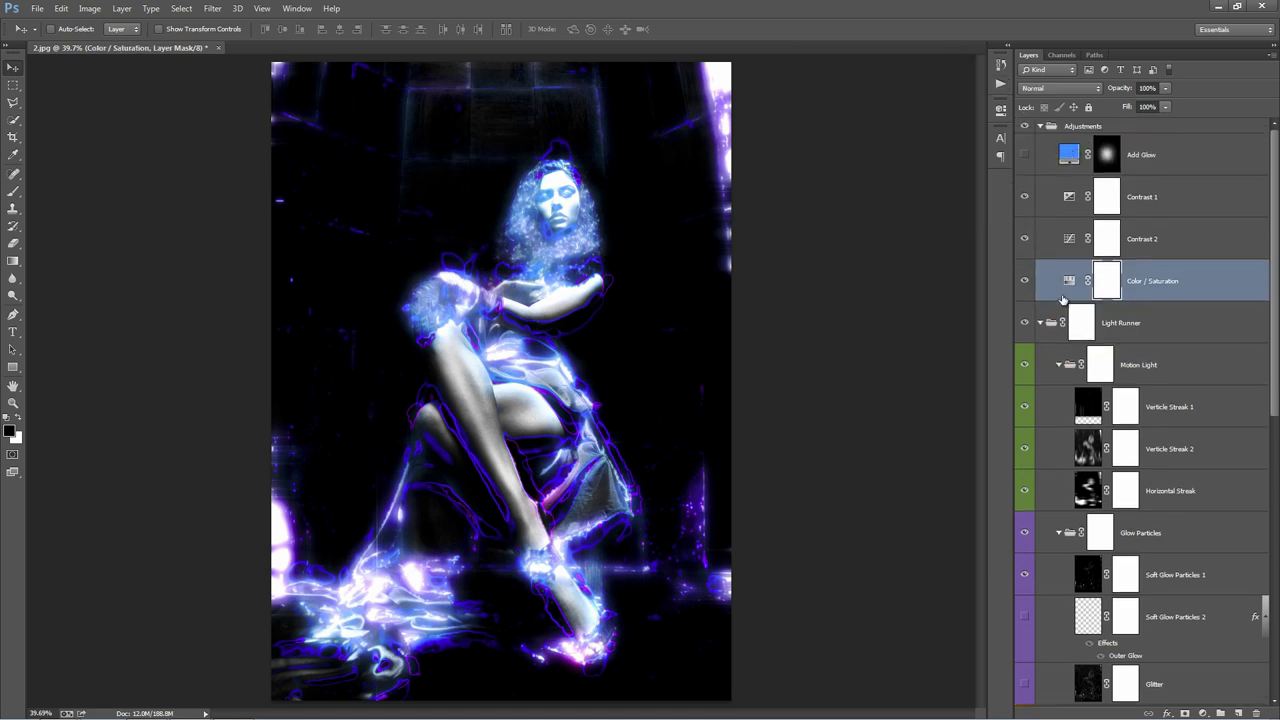
click(1058, 364)
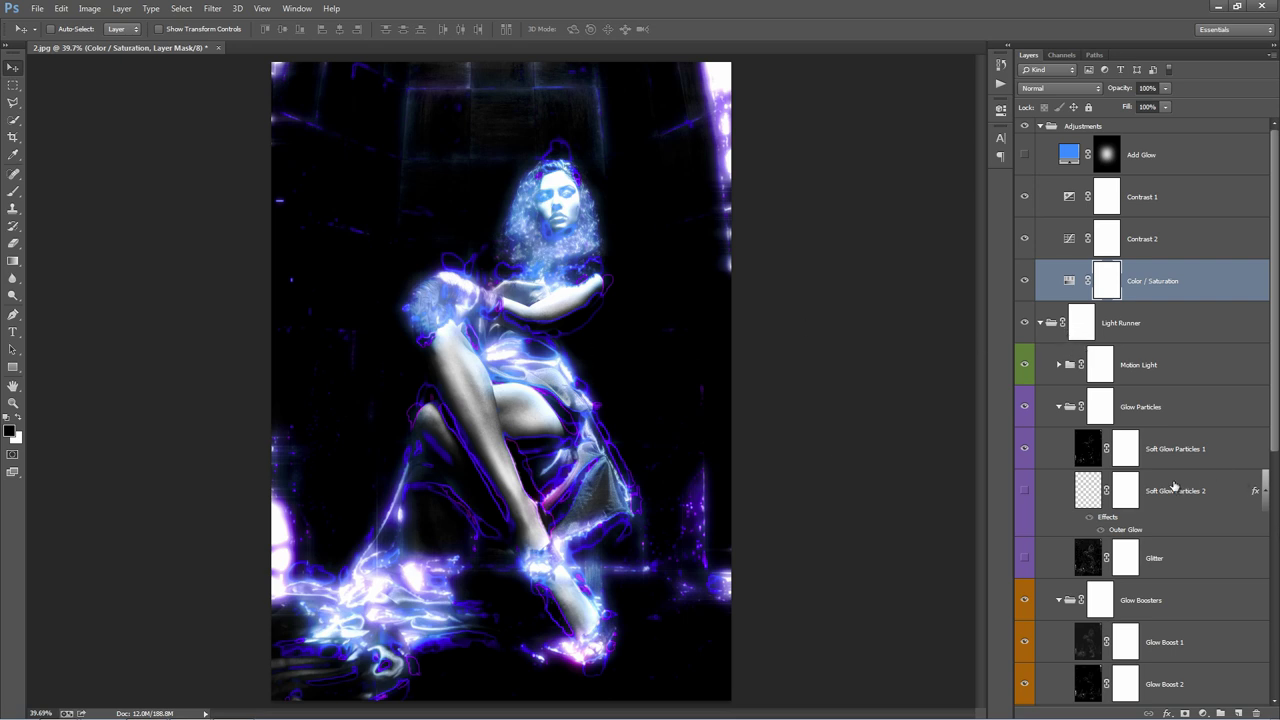
Collapse the Glow Particles and Glow Boosters groups and select the Main Glow 1 layer.
click(1059, 407)
click(1059, 448)
scroll(1060, 450, down, 3)
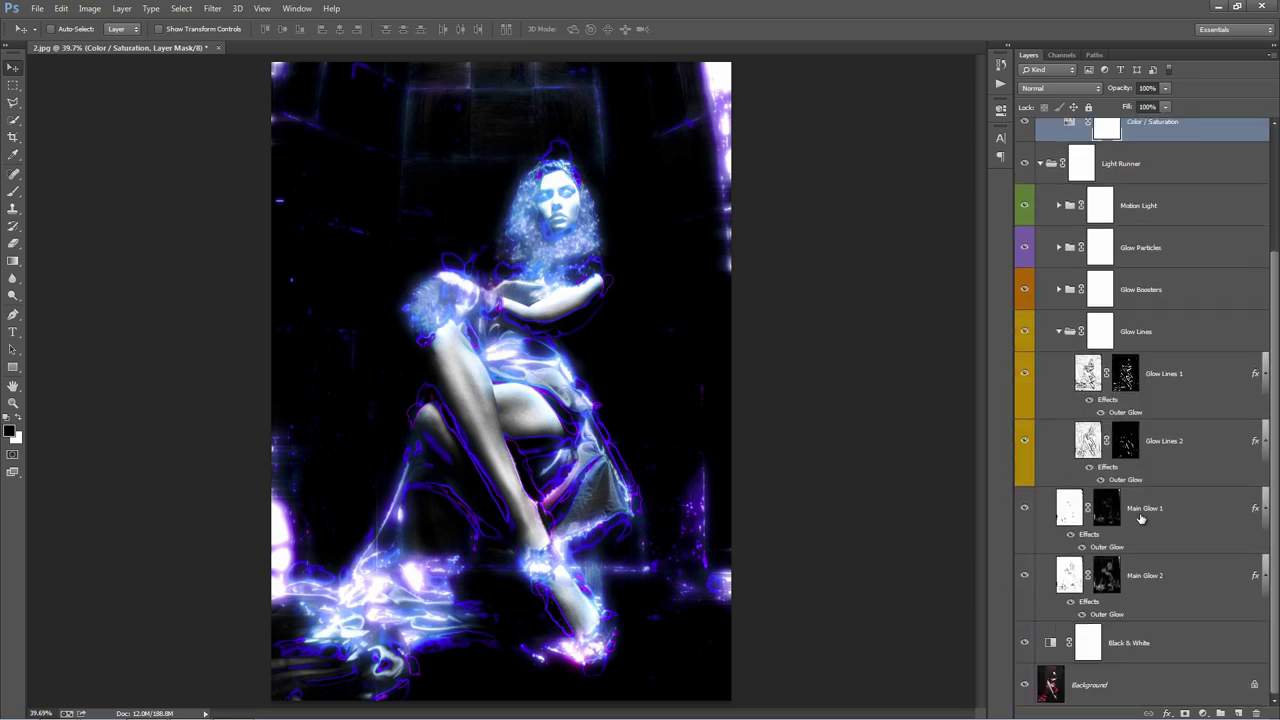
click(1190, 506)
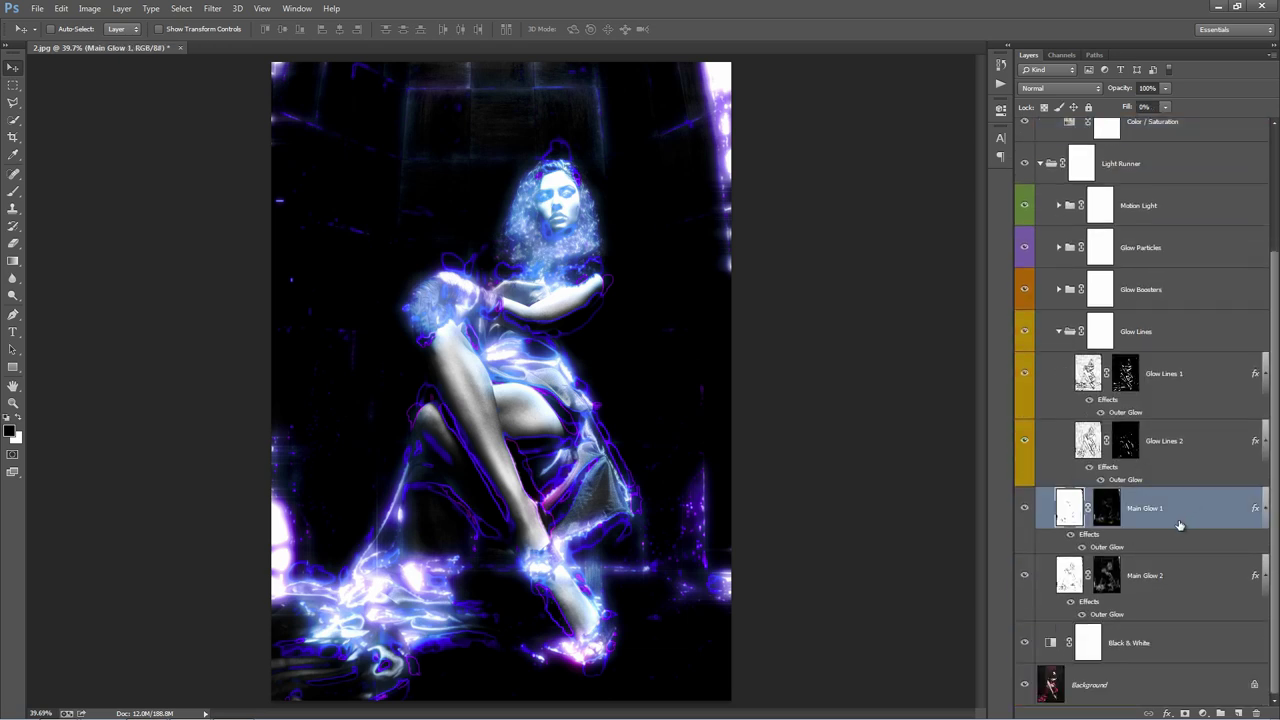
Set the Outer Glow color of the Main Glow 2 layer to orange #ff5a00 and lower the glow's Range.
click(1135, 615)
double_click(1135, 615)
click(834, 194)
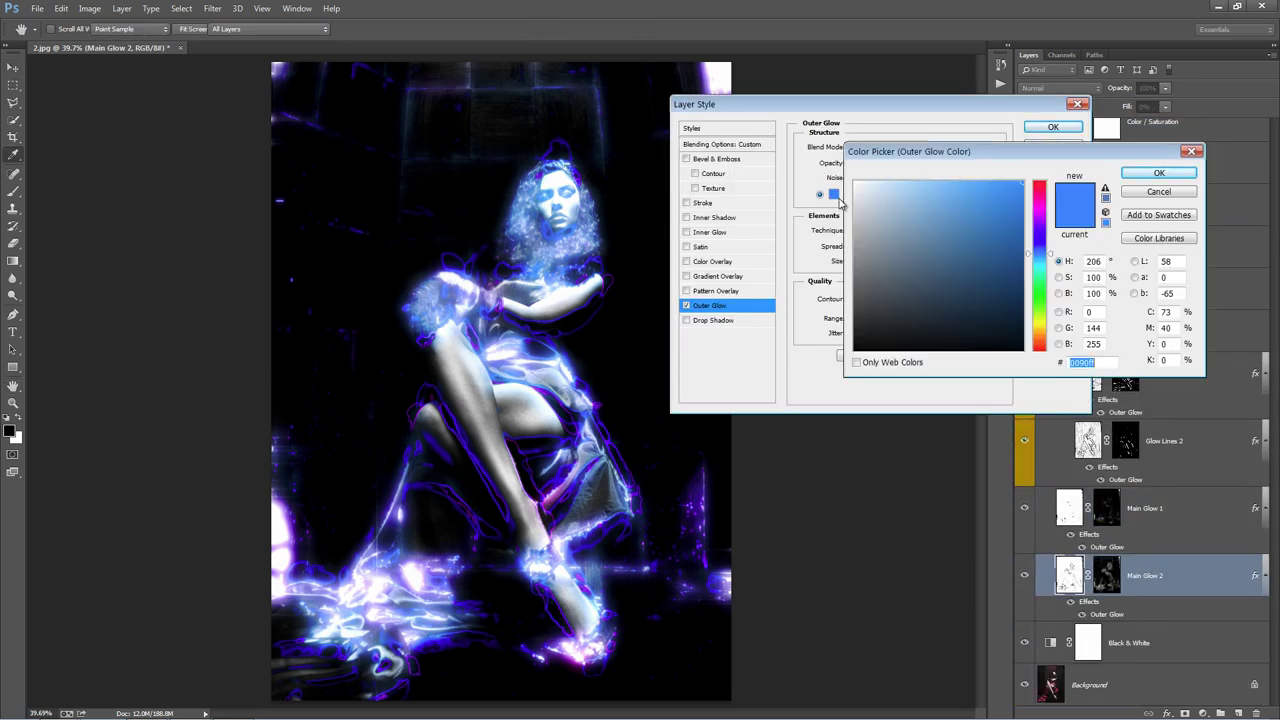
drag(1033, 316, 1040, 346)
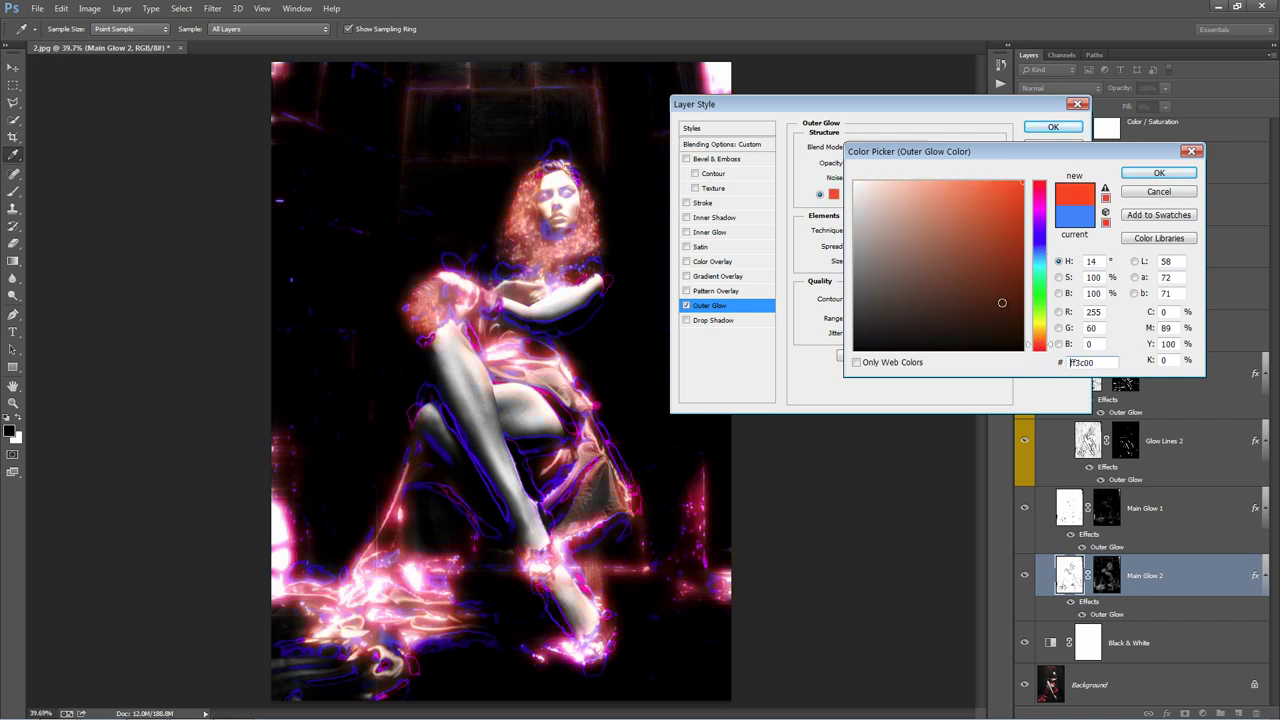
click(1043, 341)
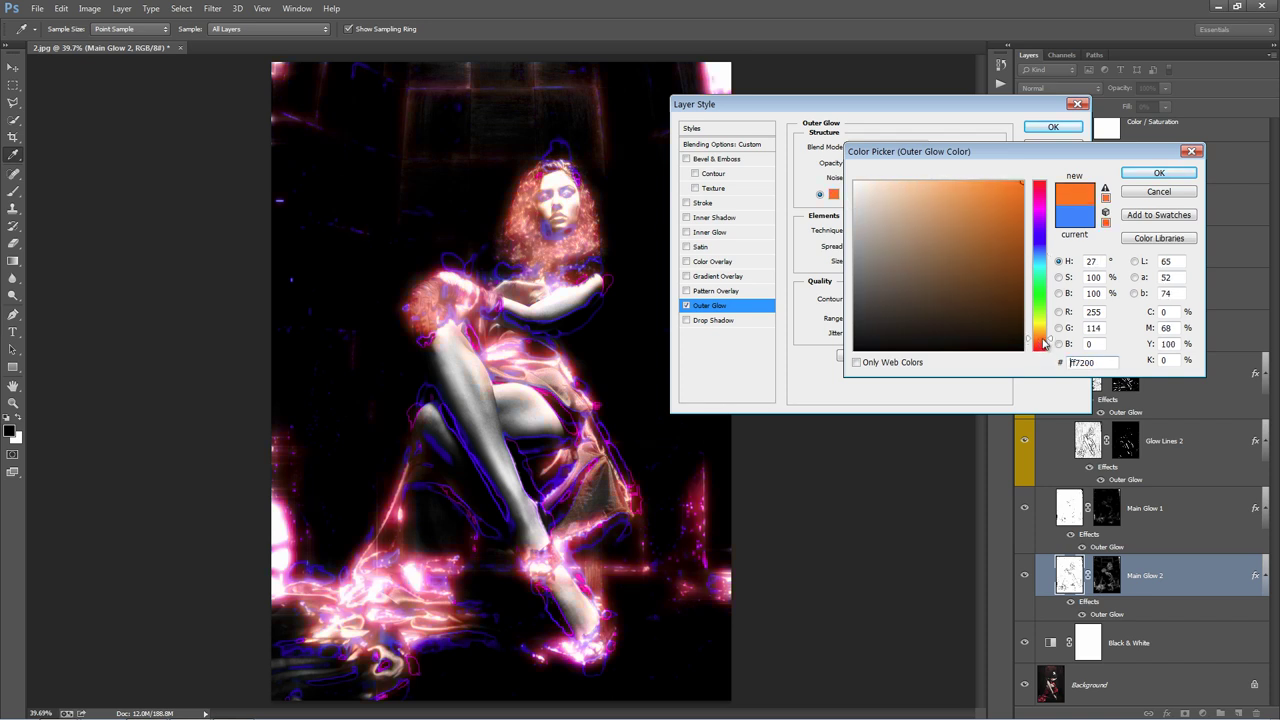
drag(1043, 344, 1043, 346)
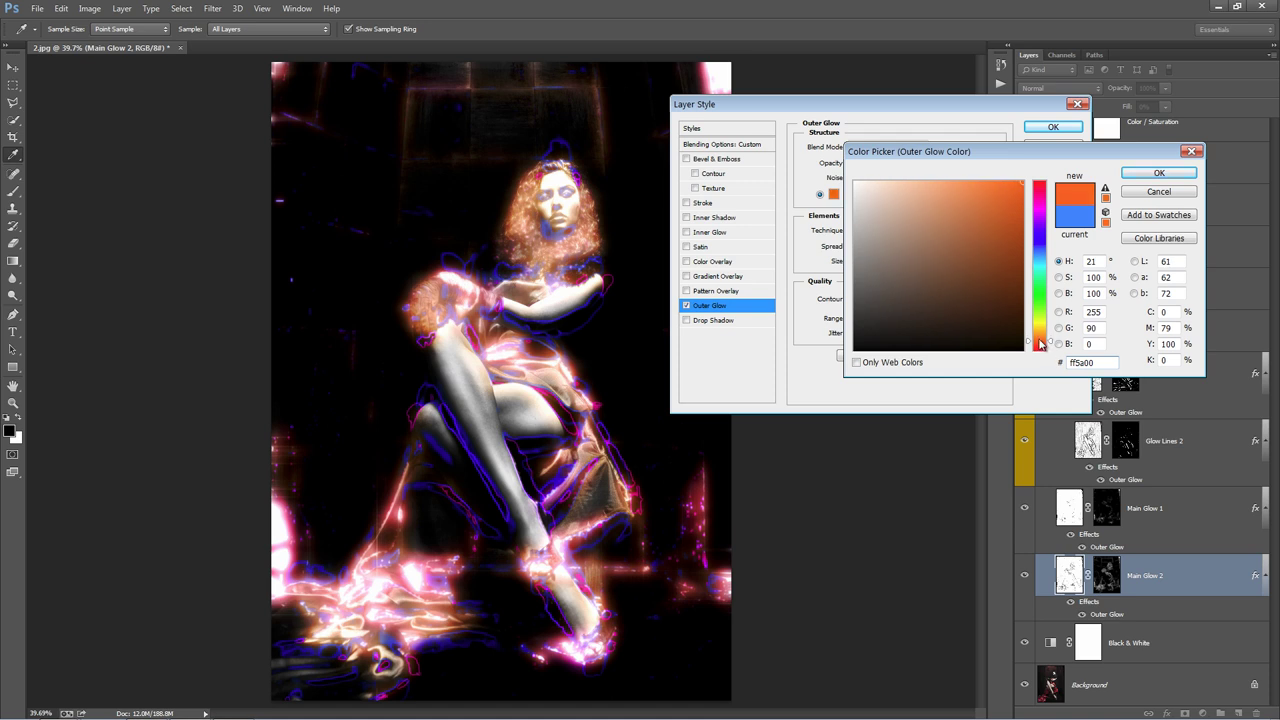
click(1157, 174)
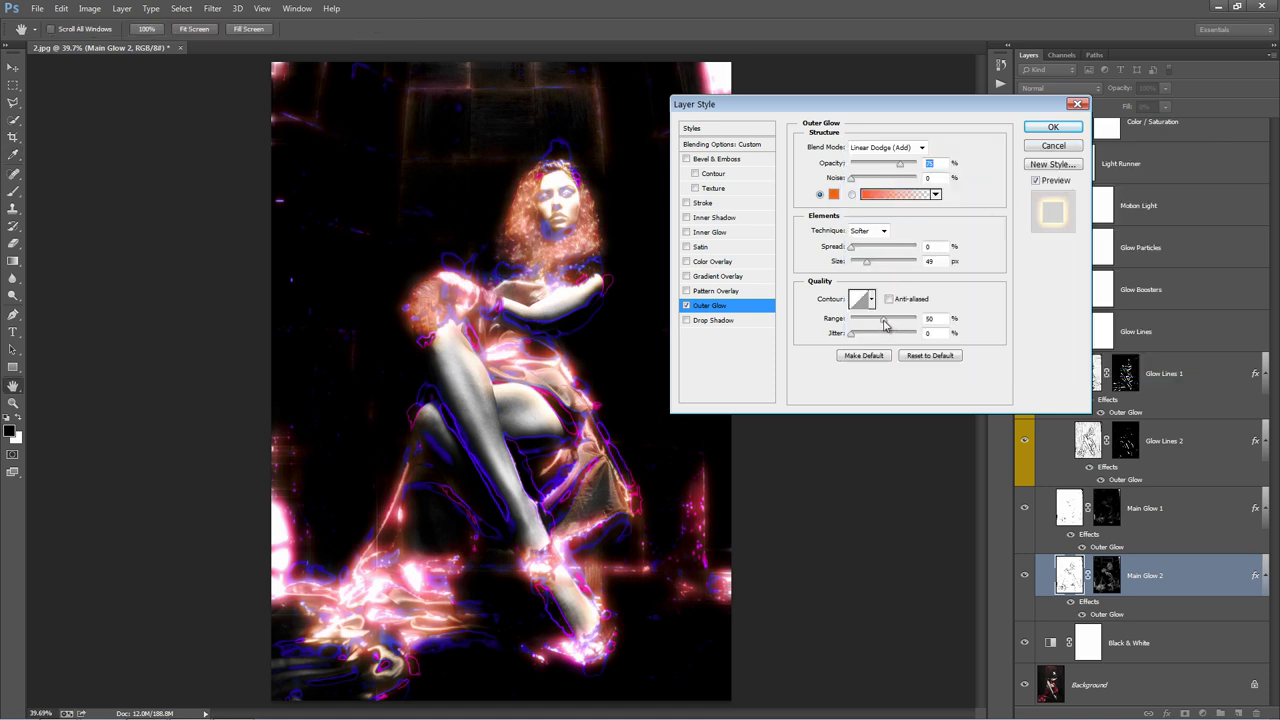
mouse_move(884, 323)
mouse_down()
mouse_move(896, 323)
mouse_move(871, 322)
mouse_up()
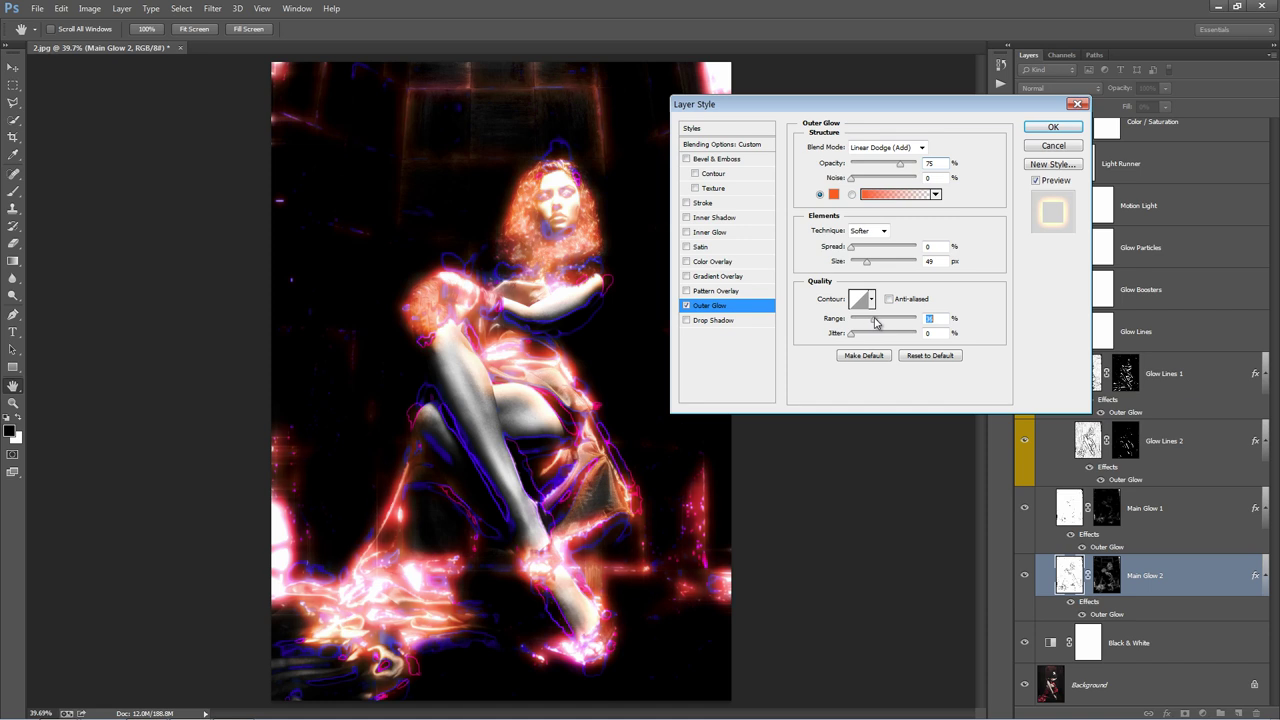
click(1053, 127)
Change the Outer Glow color of the Main Glow 1 layer to orange #ff7800 and reduce the glow's Range.
double_click(1108, 547)
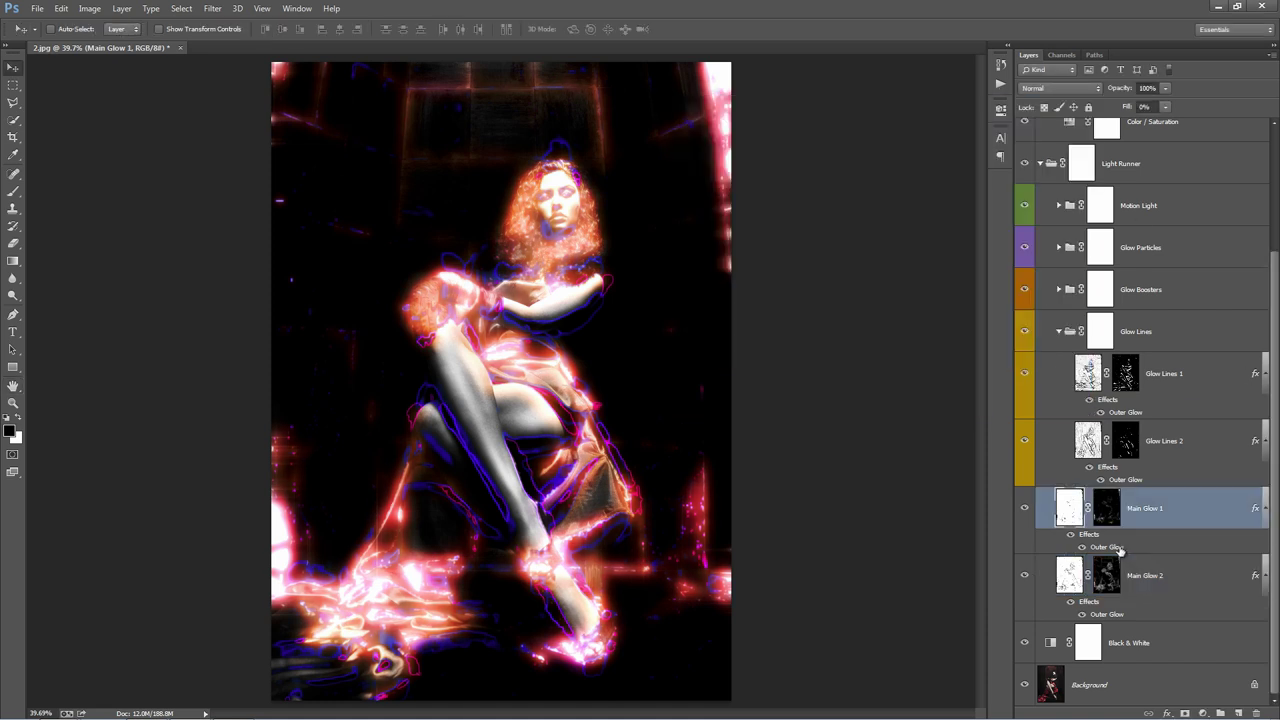
click(832, 195)
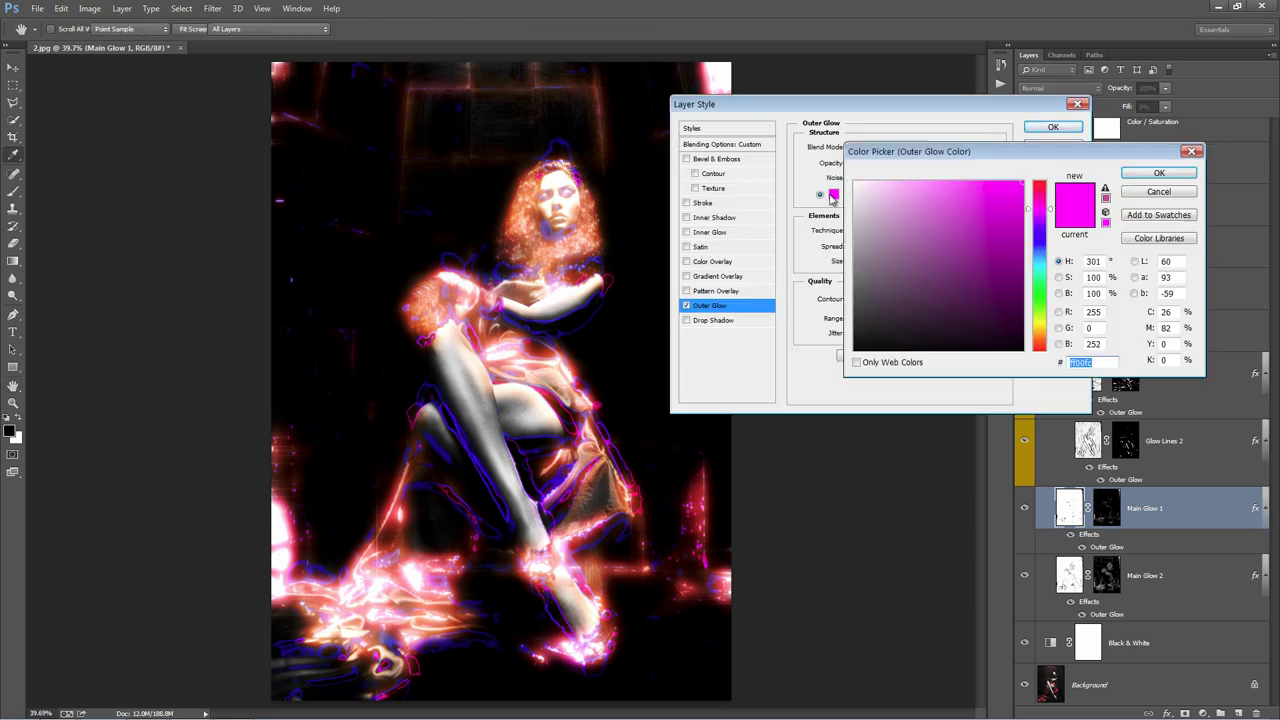
click(1040, 348)
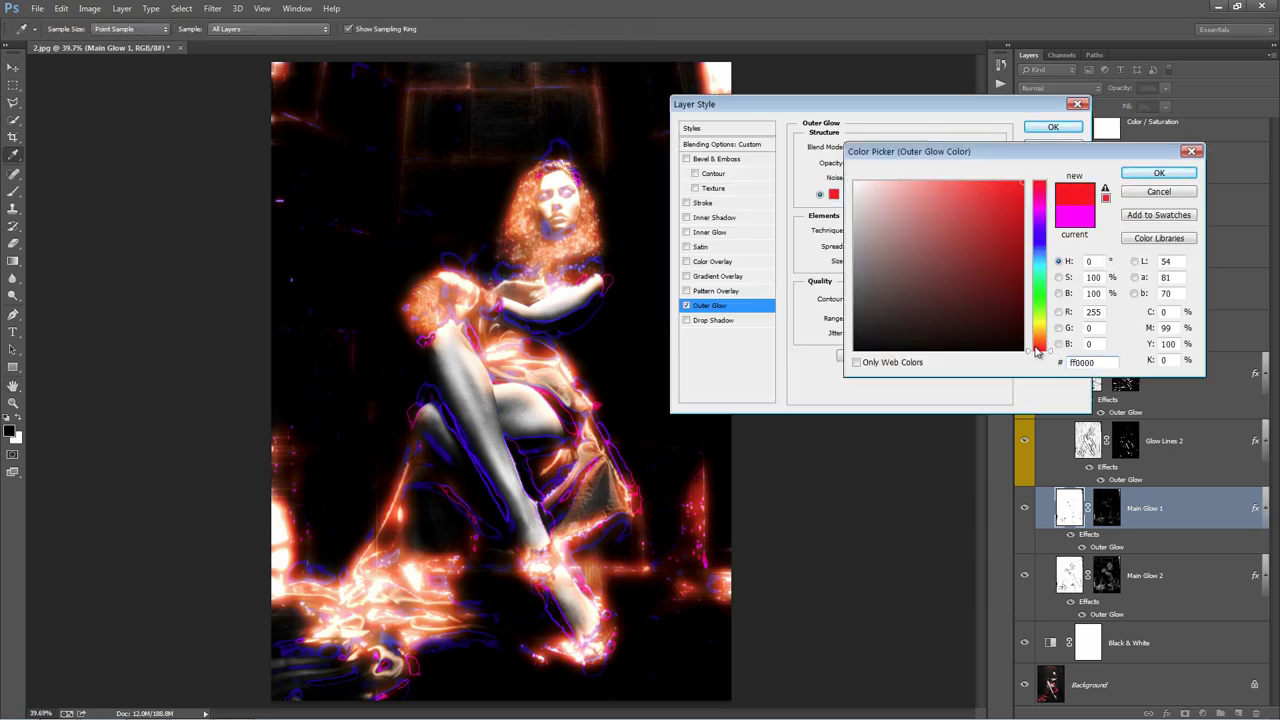
mouse_move(1036, 352)
mouse_down()
mouse_move(1037, 331)
mouse_move(1037, 343)
mouse_up()
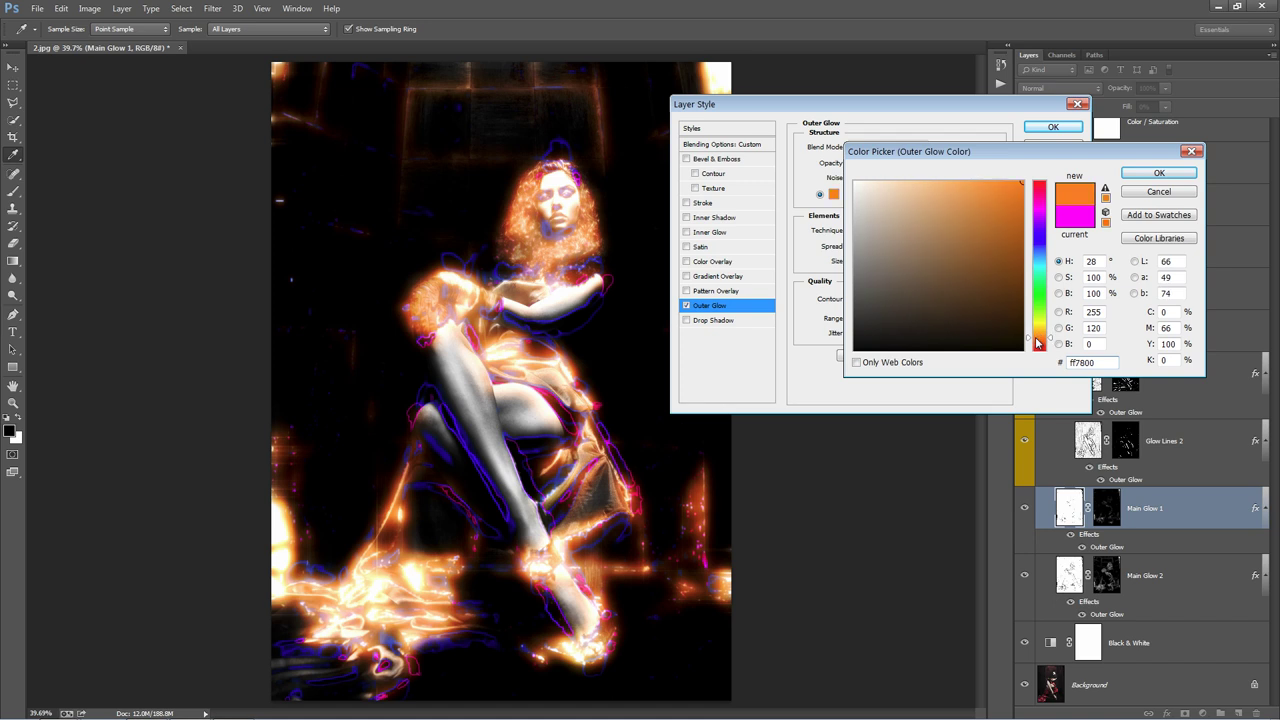
click(1159, 175)
mouse_move(883, 322)
mouse_down()
mouse_move(871, 321)
mouse_move(905, 323)
mouse_move(861, 321)
mouse_up()
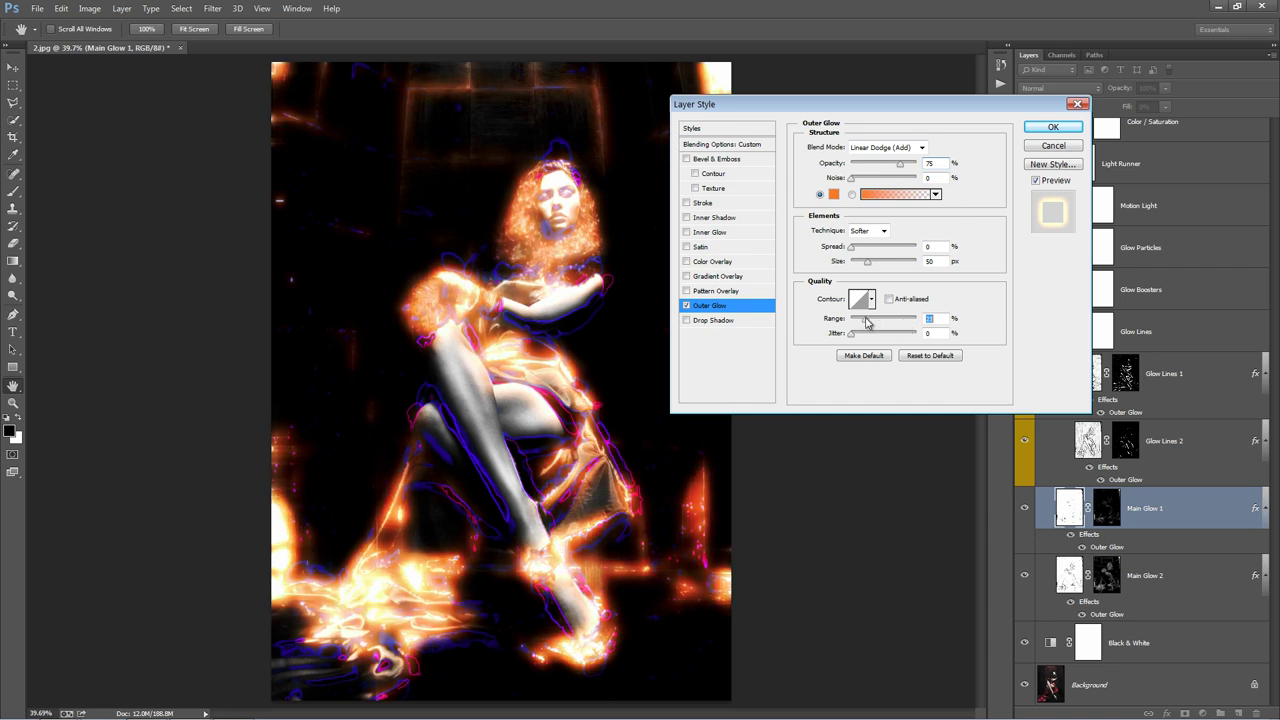
click(1053, 127)
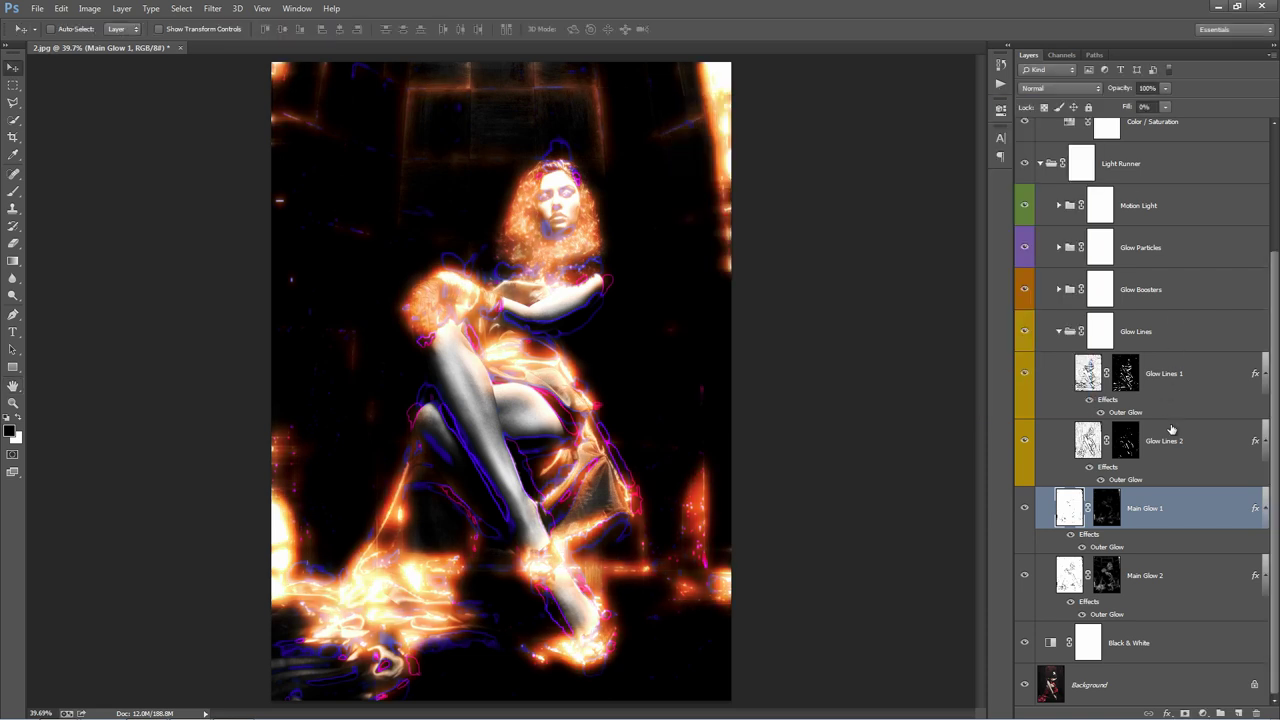
Set the Outer Glow color of the Glow Lines 2 layer to orange #ff9000.
double_click(1160, 481)
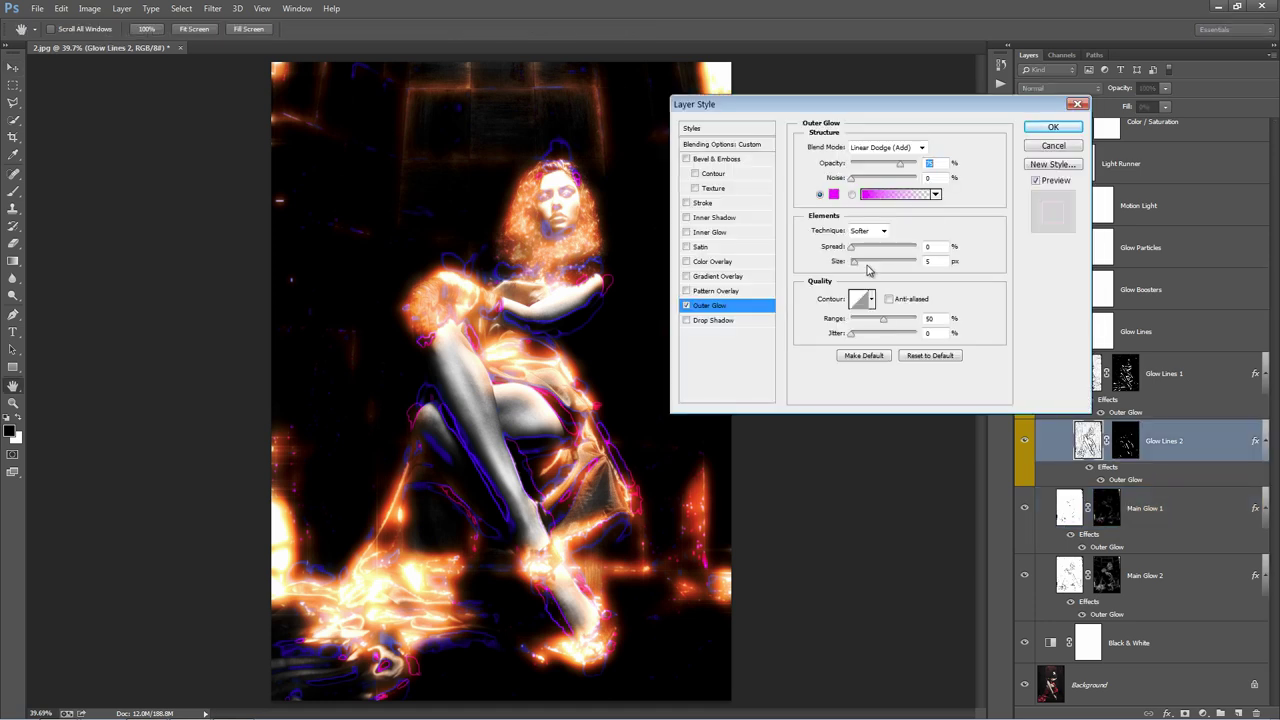
click(833, 195)
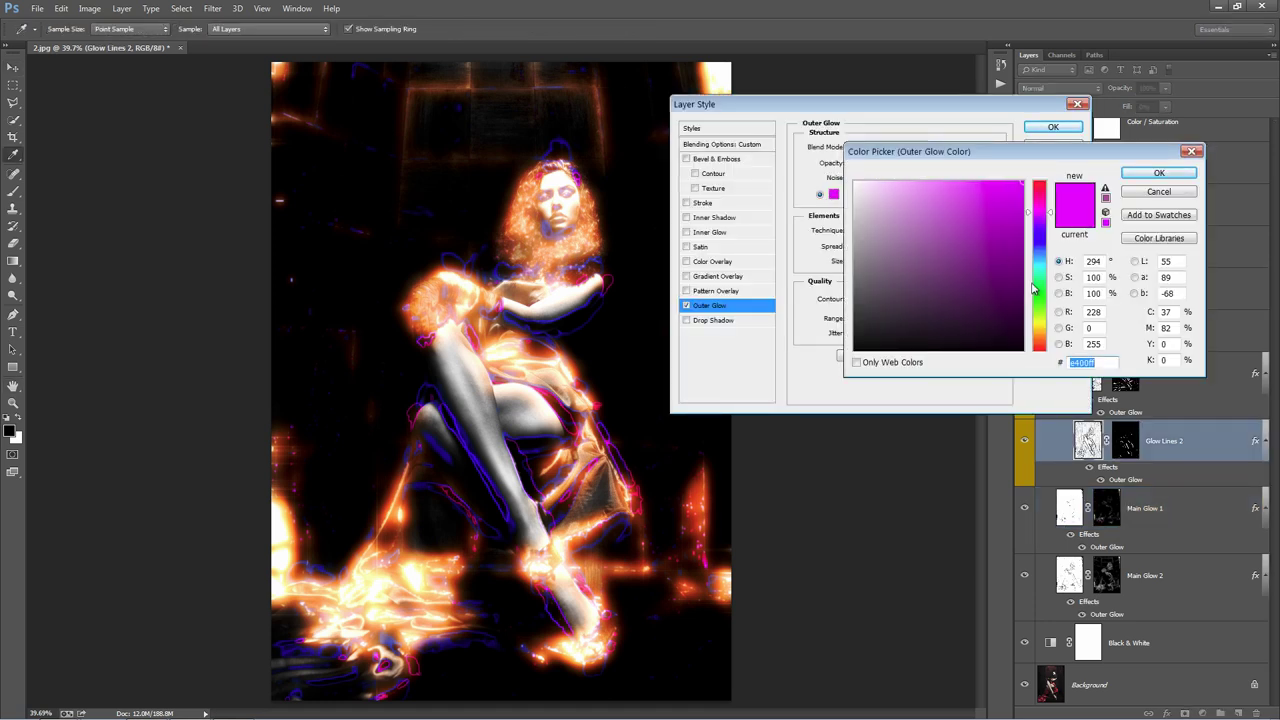
click(1038, 323)
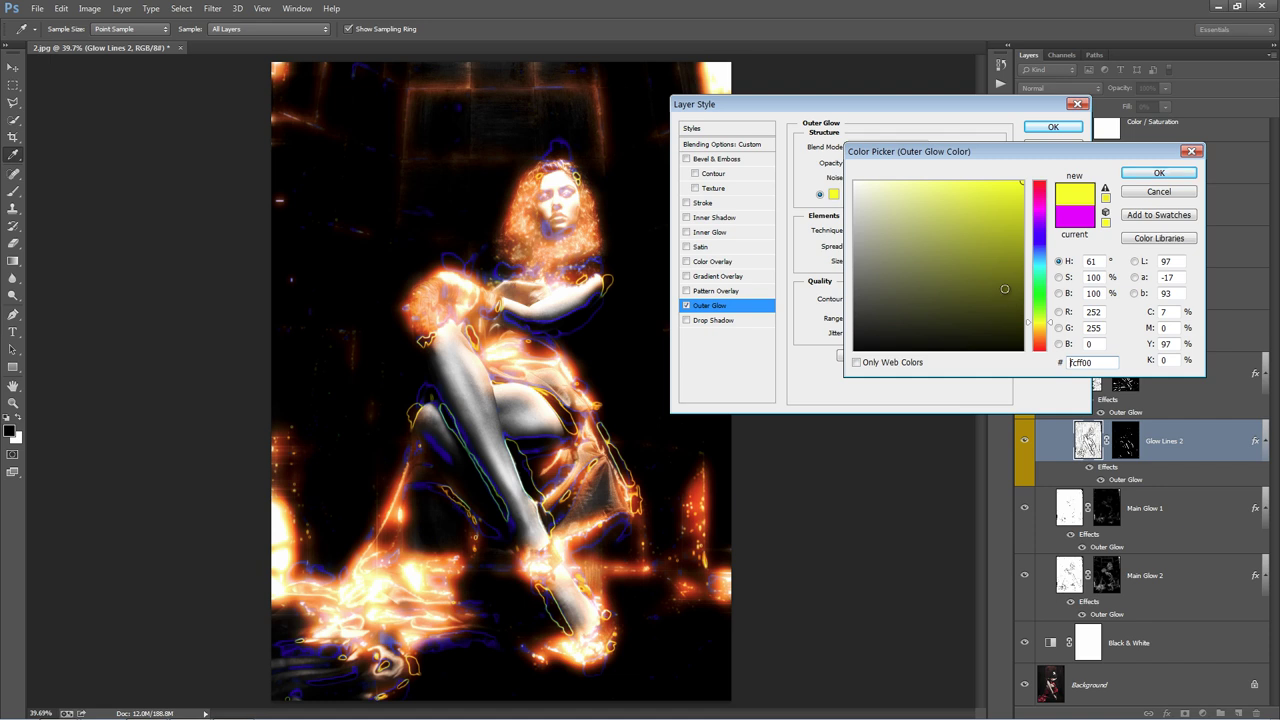
click(1046, 335)
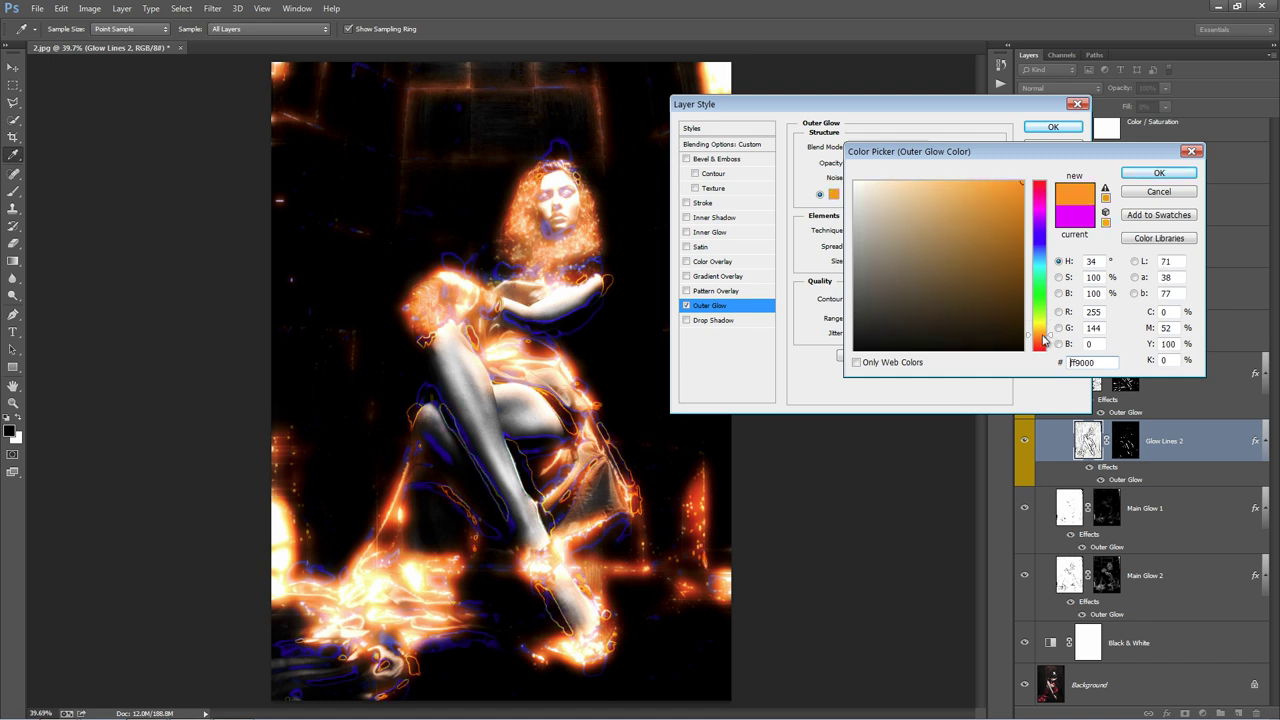
click(1158, 173)
click(1053, 127)
Change the Outer Glow color of the Glow Lines 1 layer to a dark orange-brown.
double_click(1124, 413)
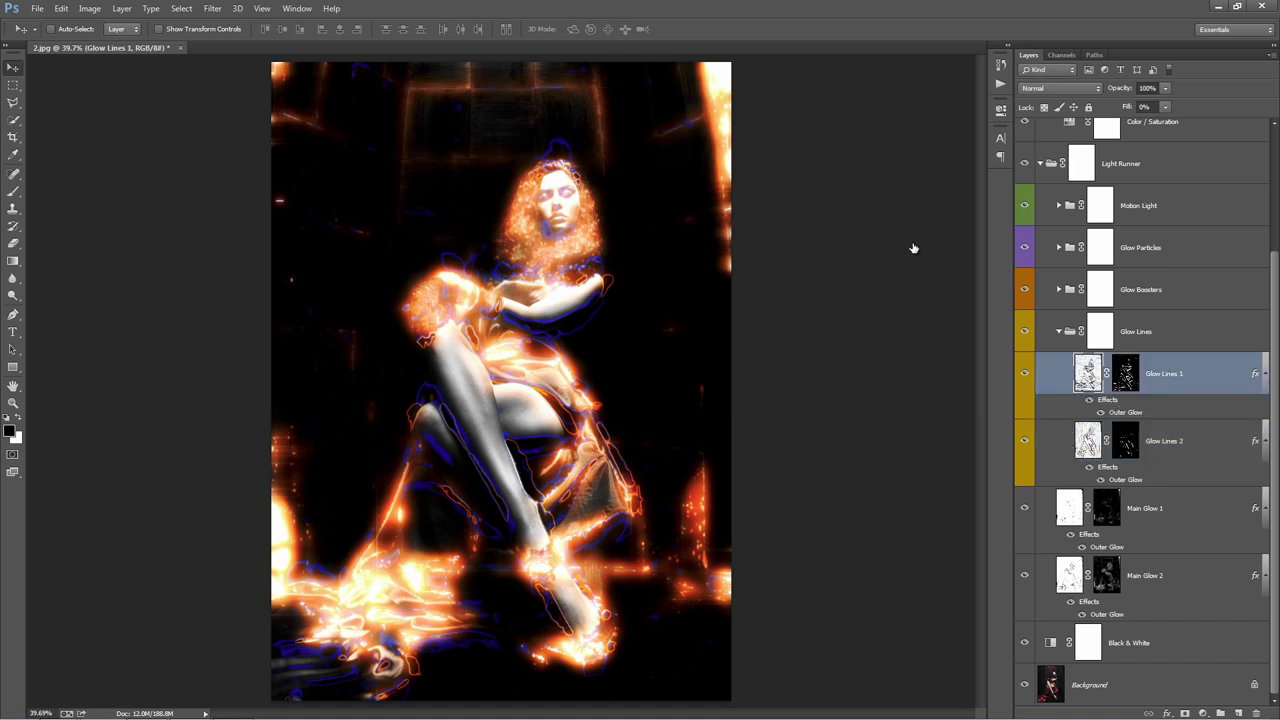
click(834, 194)
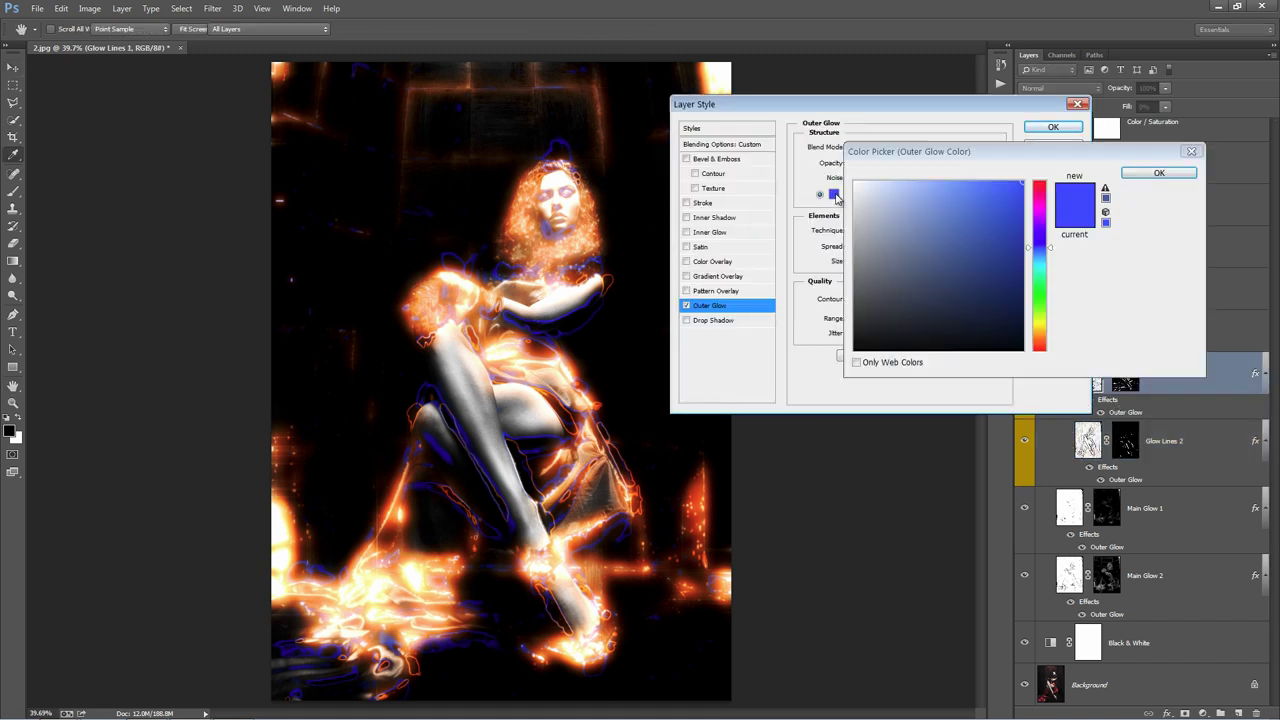
click(1040, 328)
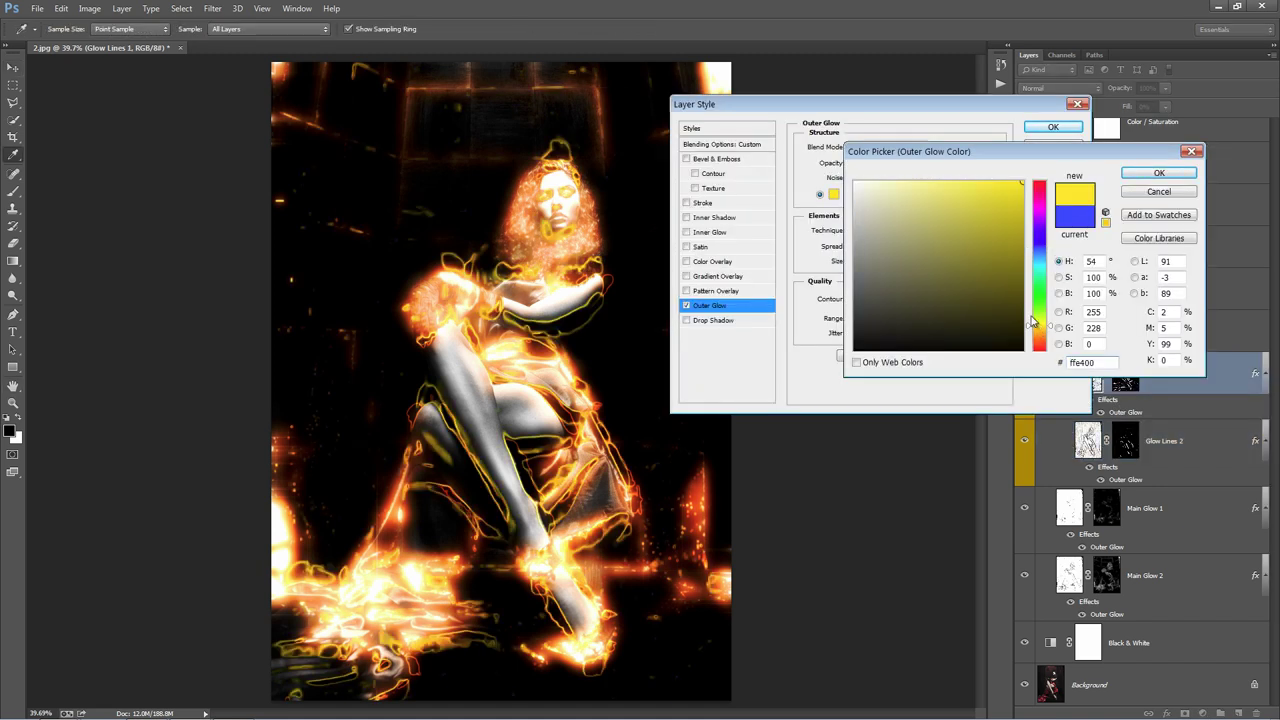
drag(1041, 328, 1041, 336)
click(1016, 277)
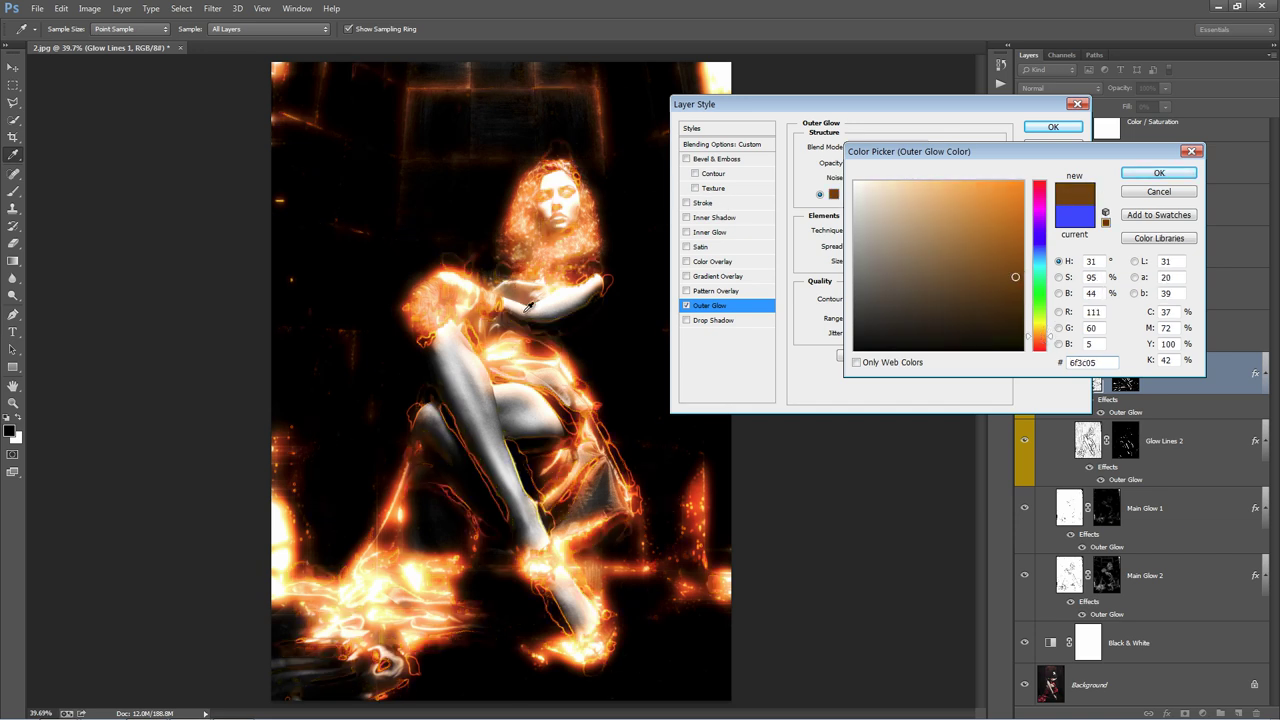
click(1016, 251)
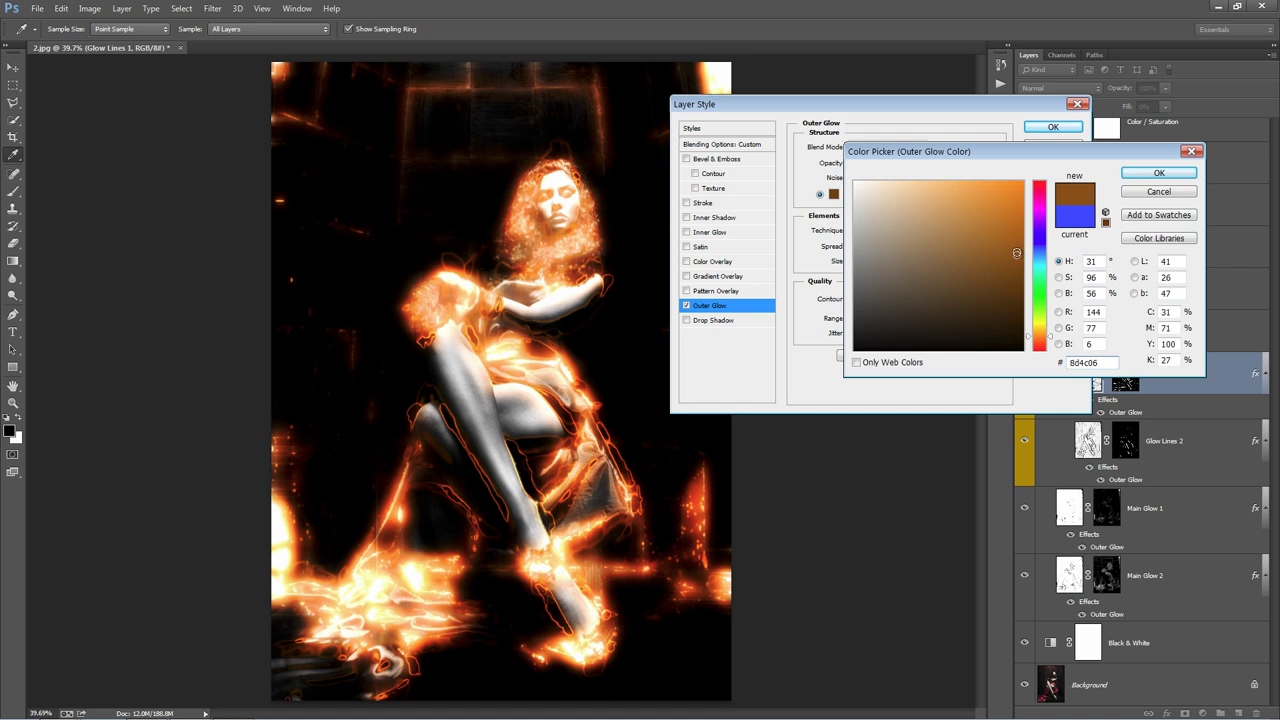
drag(1014, 253, 1013, 257)
click(1159, 173)
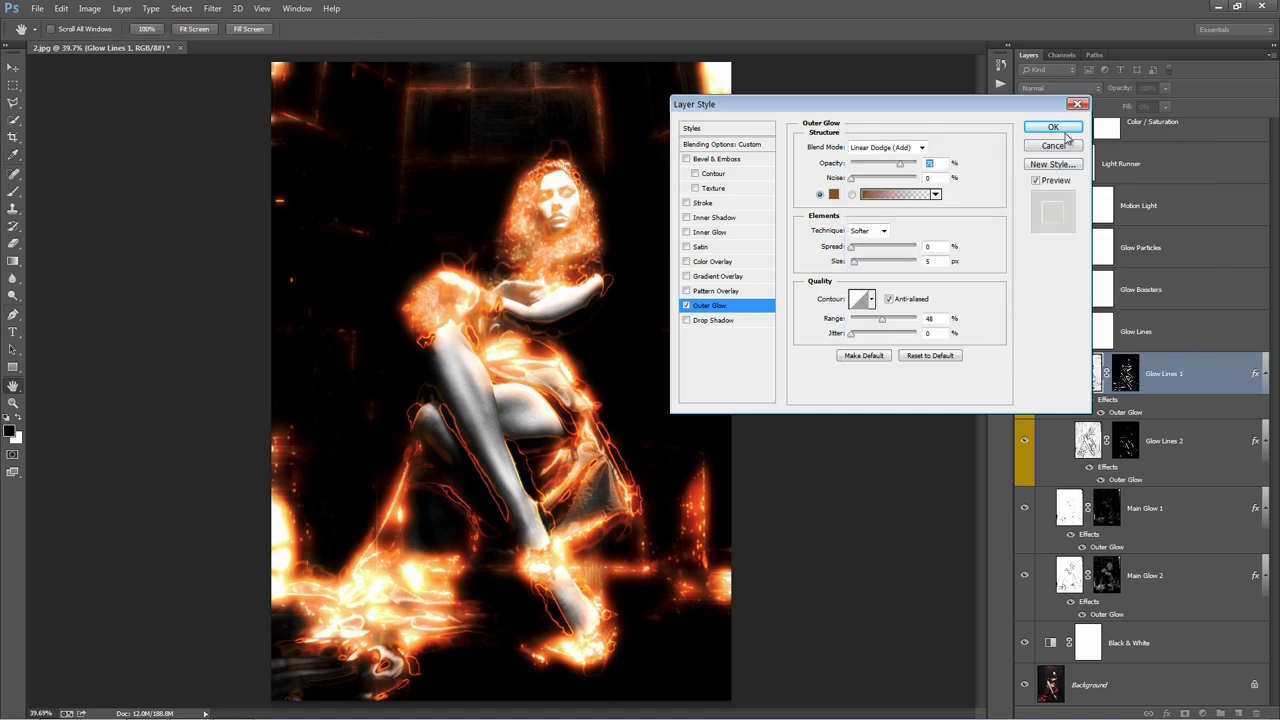
click(1053, 127)
Select the Glow Lines 1 layer mask and switch the layer's visibility off and on to compare its lines.
click(1126, 374)
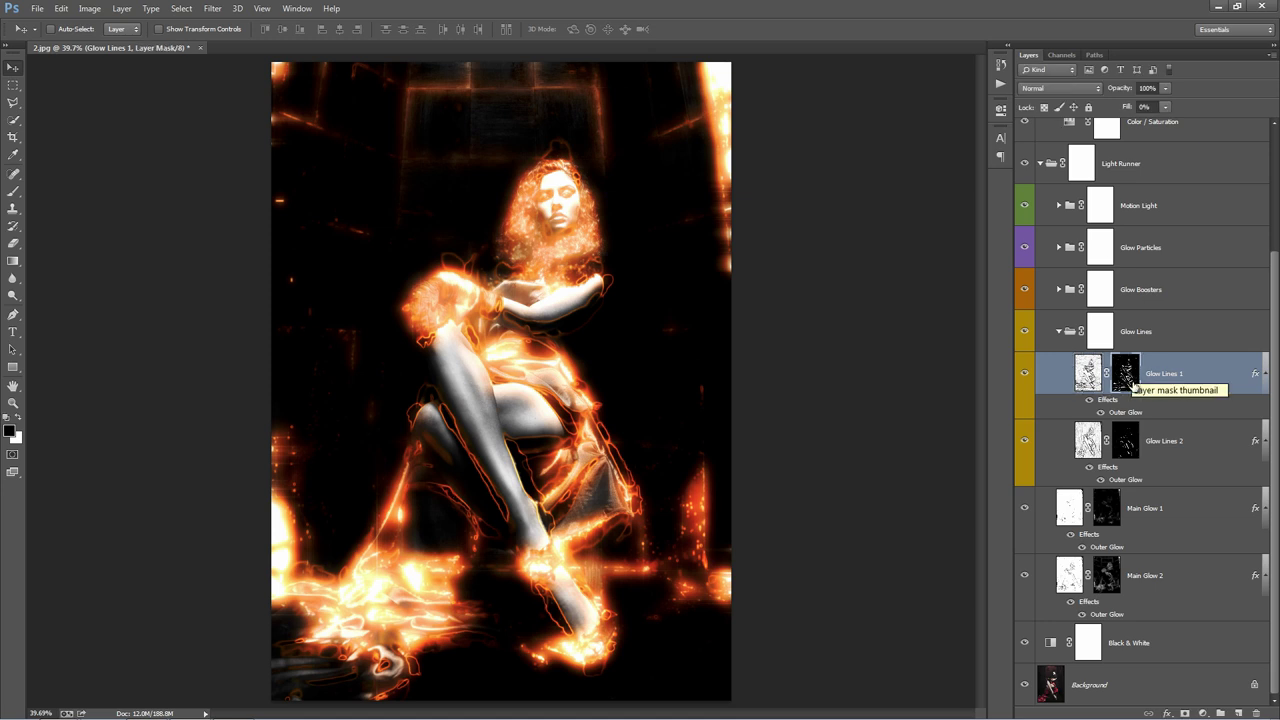
click(1024, 375)
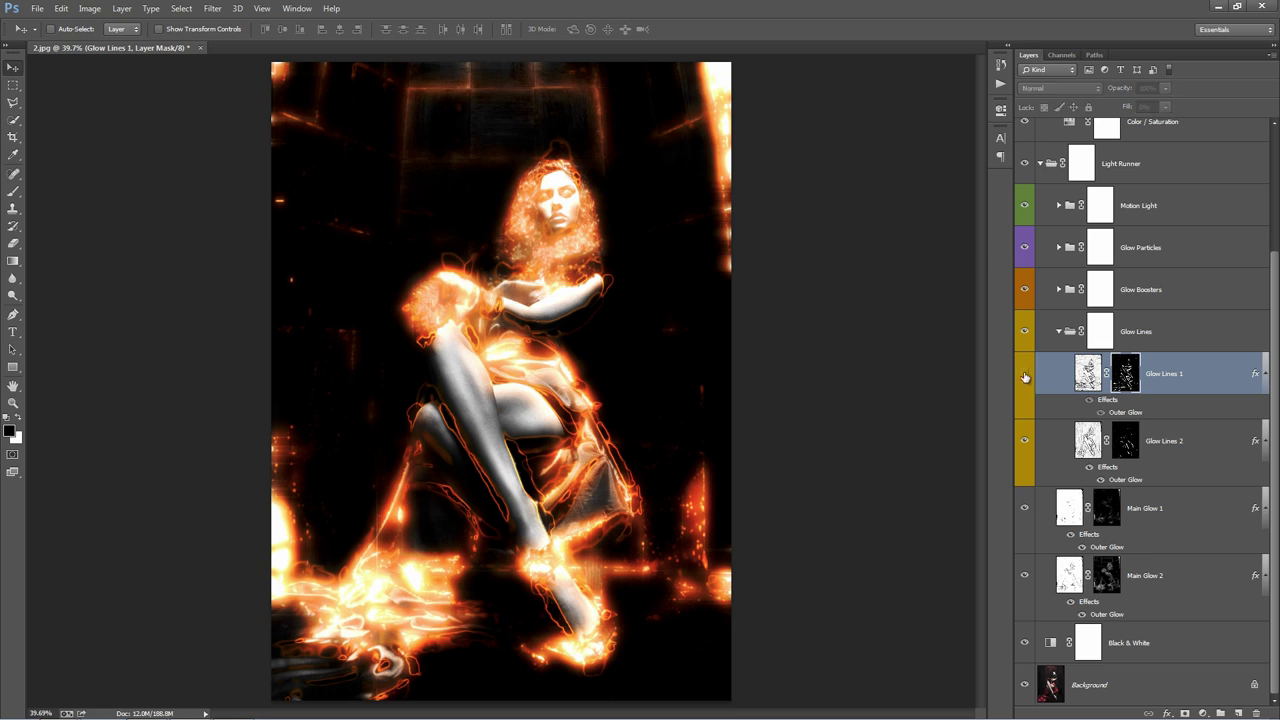
click(1024, 375)
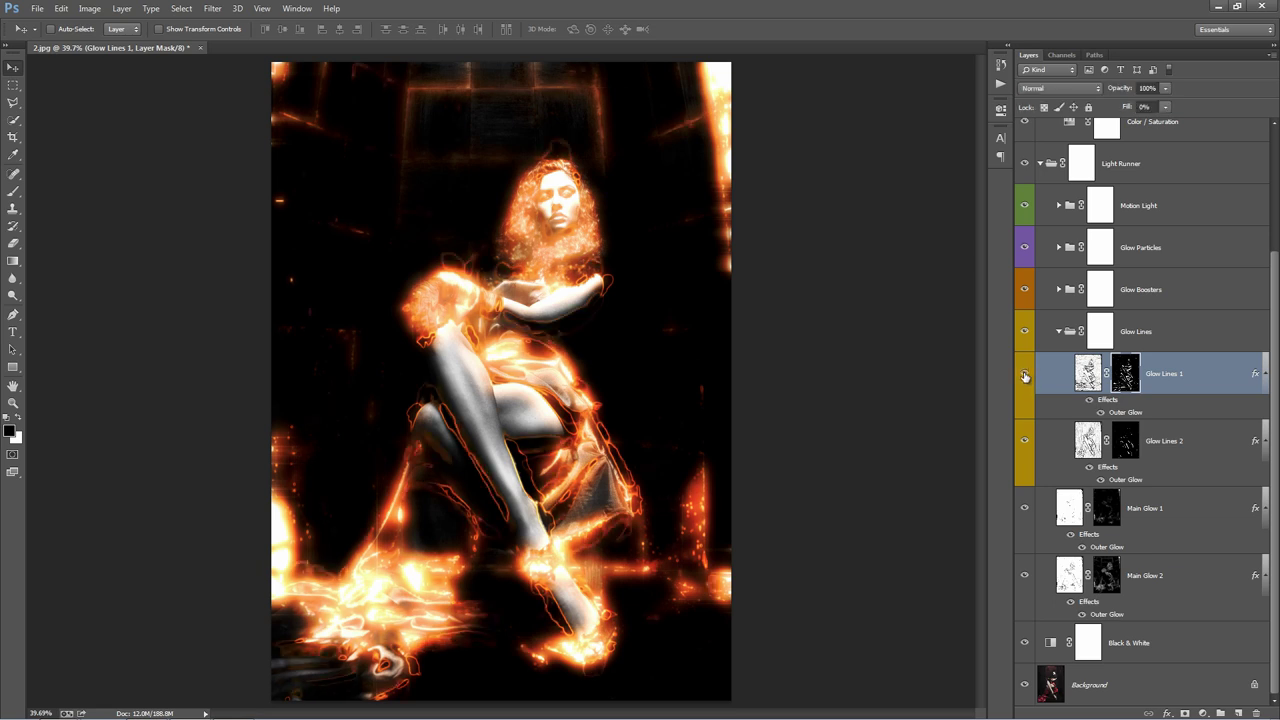
click(1024, 375)
click(1024, 375)
Paint black on the Glow Lines 1 mask with the 200 px Brush to hide stray lines around the head, arms and dress.
key(b)
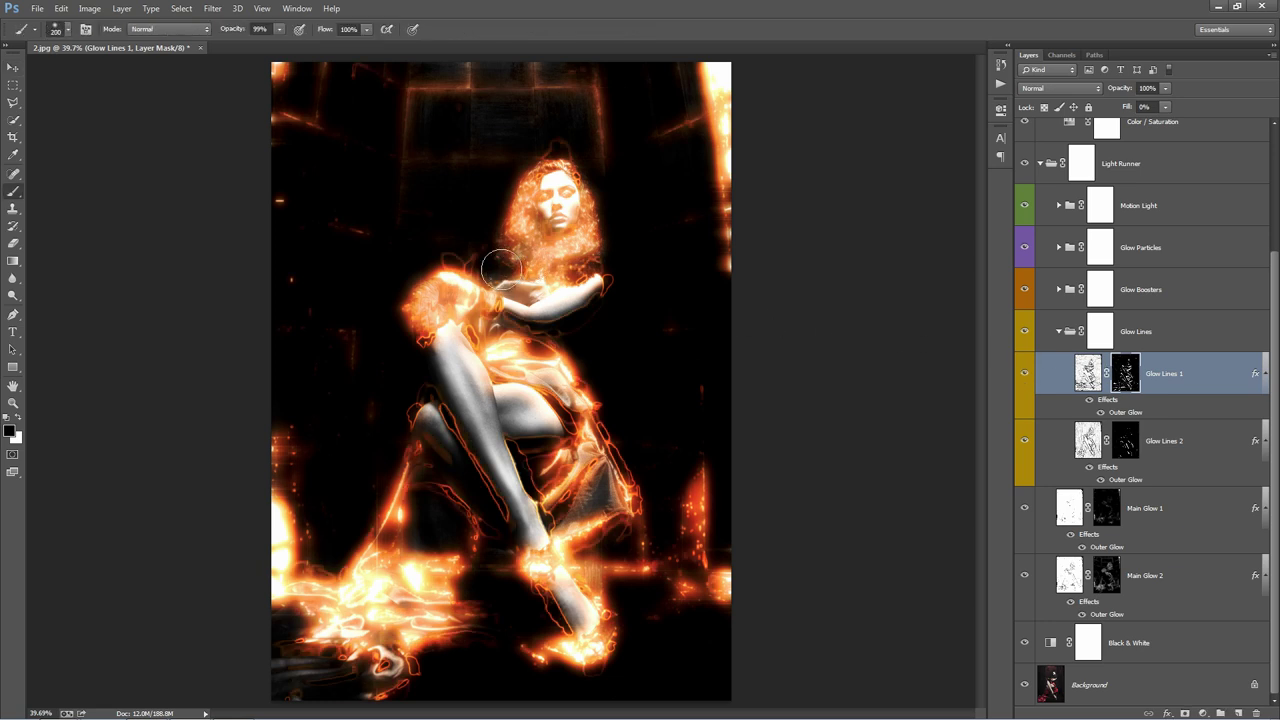
key(bracketright)
key(bracketright)
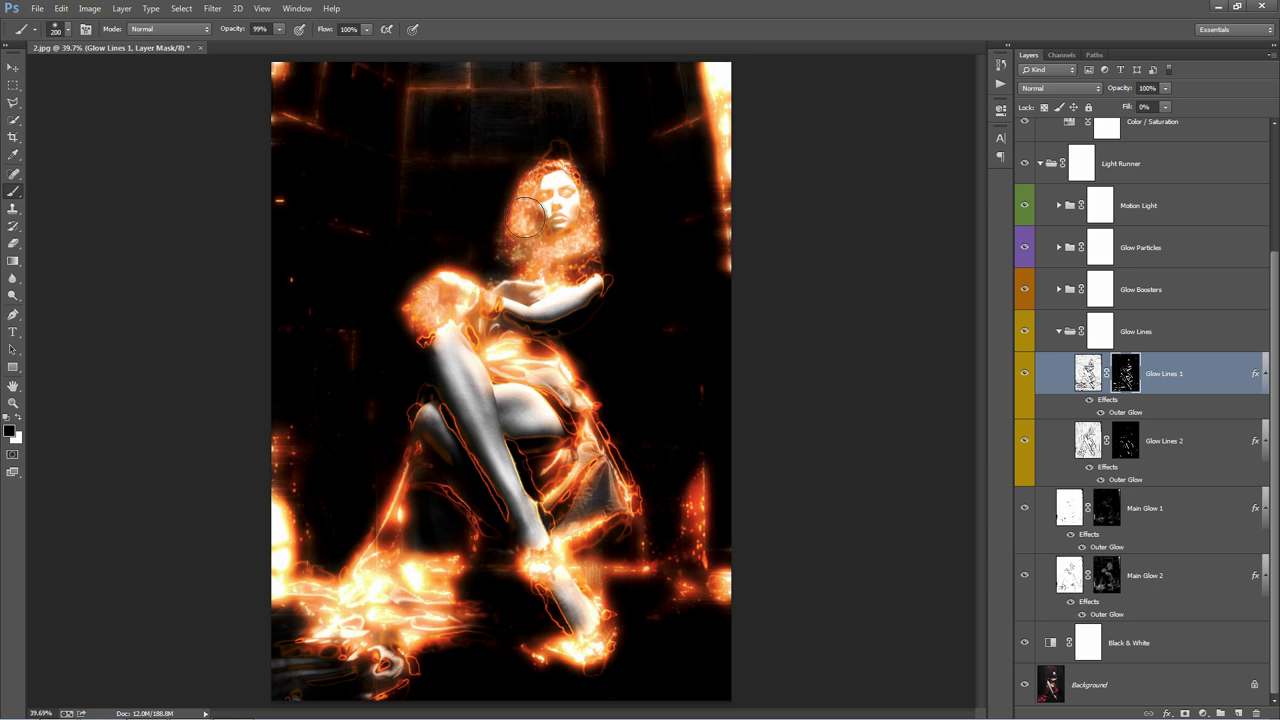
mouse_move(559, 149)
mouse_down()
mouse_move(550, 180)
mouse_move(580, 185)
mouse_move(561, 216)
mouse_move(543, 153)
mouse_move(563, 134)
mouse_up()
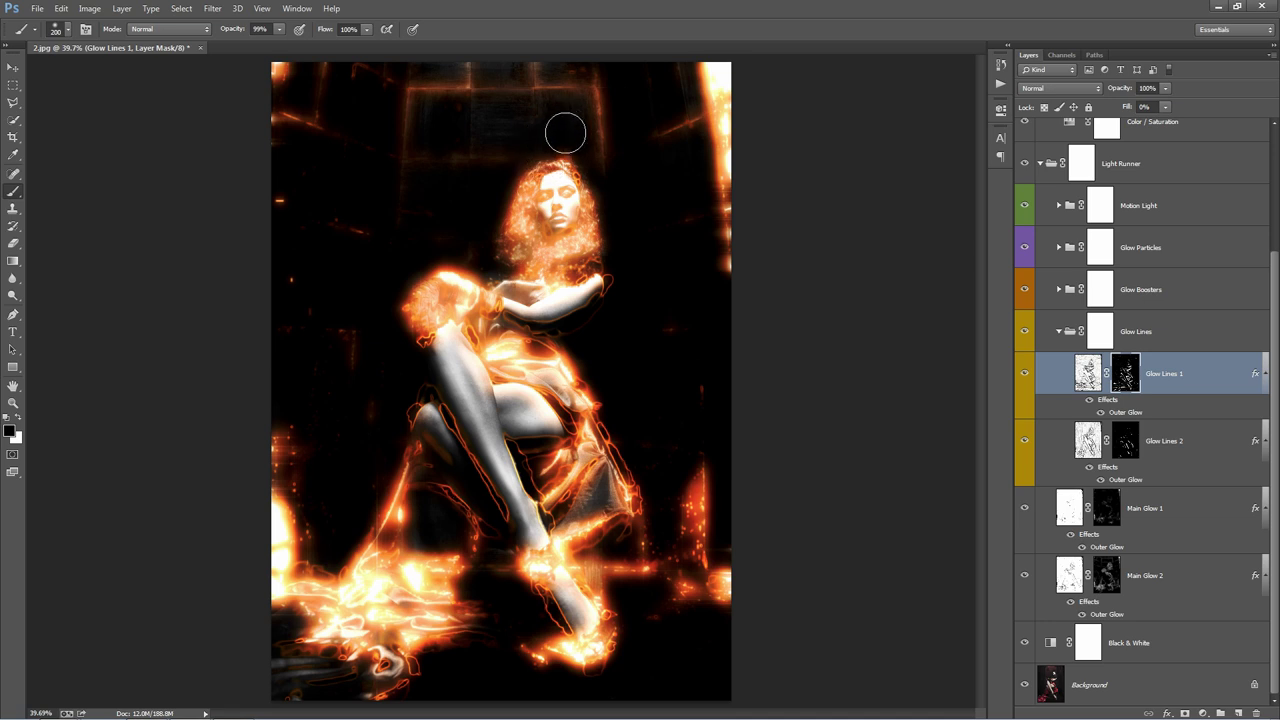
key(x)
mouse_move(478, 275)
mouse_down()
mouse_move(439, 252)
mouse_move(474, 268)
mouse_move(433, 222)
mouse_move(448, 239)
mouse_move(438, 229)
mouse_move(422, 242)
mouse_move(504, 250)
mouse_move(473, 268)
mouse_move(471, 254)
mouse_move(505, 261)
mouse_move(532, 295)
mouse_move(522, 291)
mouse_move(596, 271)
mouse_move(597, 293)
mouse_move(596, 274)
mouse_move(557, 318)
mouse_move(604, 313)
mouse_move(511, 316)
mouse_move(550, 337)
mouse_move(431, 400)
mouse_move(454, 437)
mouse_move(417, 405)
mouse_move(478, 508)
mouse_move(434, 397)
mouse_move(436, 460)
mouse_move(490, 553)
mouse_move(610, 672)
mouse_move(604, 400)
mouse_move(631, 495)
mouse_move(579, 397)
mouse_move(594, 488)
mouse_move(620, 493)
mouse_move(609, 429)
mouse_up()
key(x)
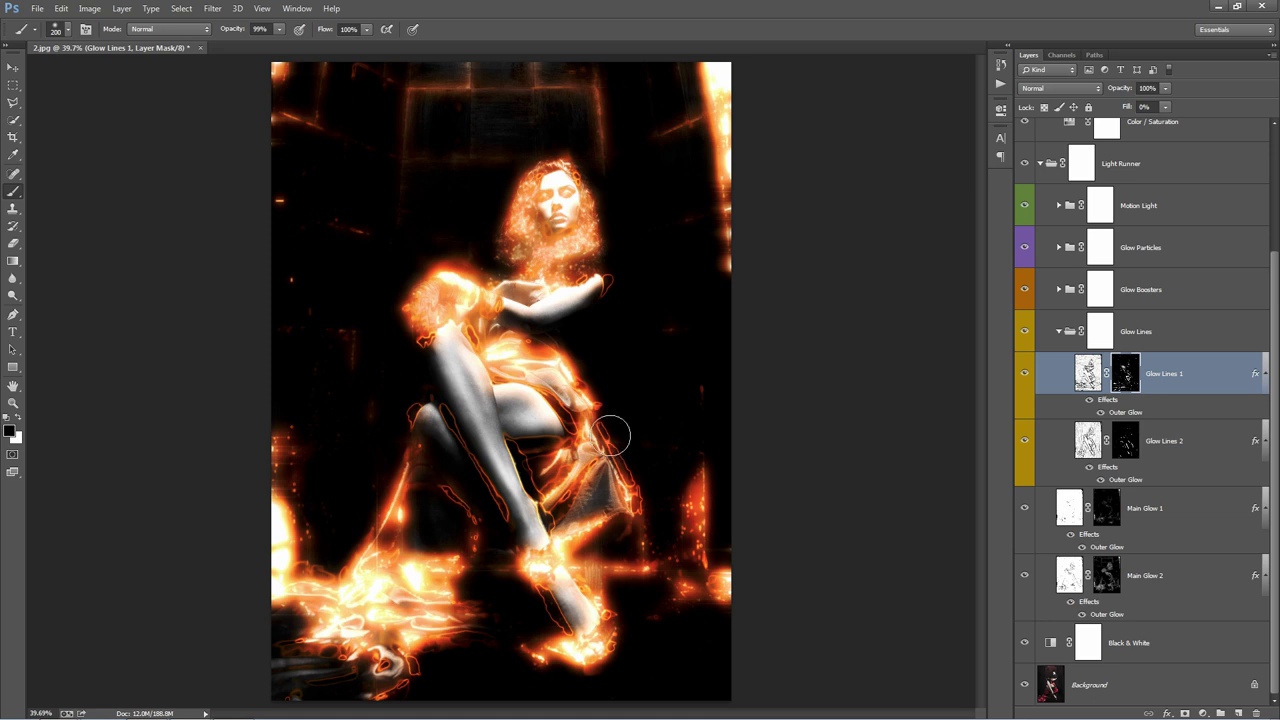
Paint black on the Glow Lines 2 mask to hide stray lines around the arm, head, knee, dress and foot, and return to the Move tool.
click(1126, 441)
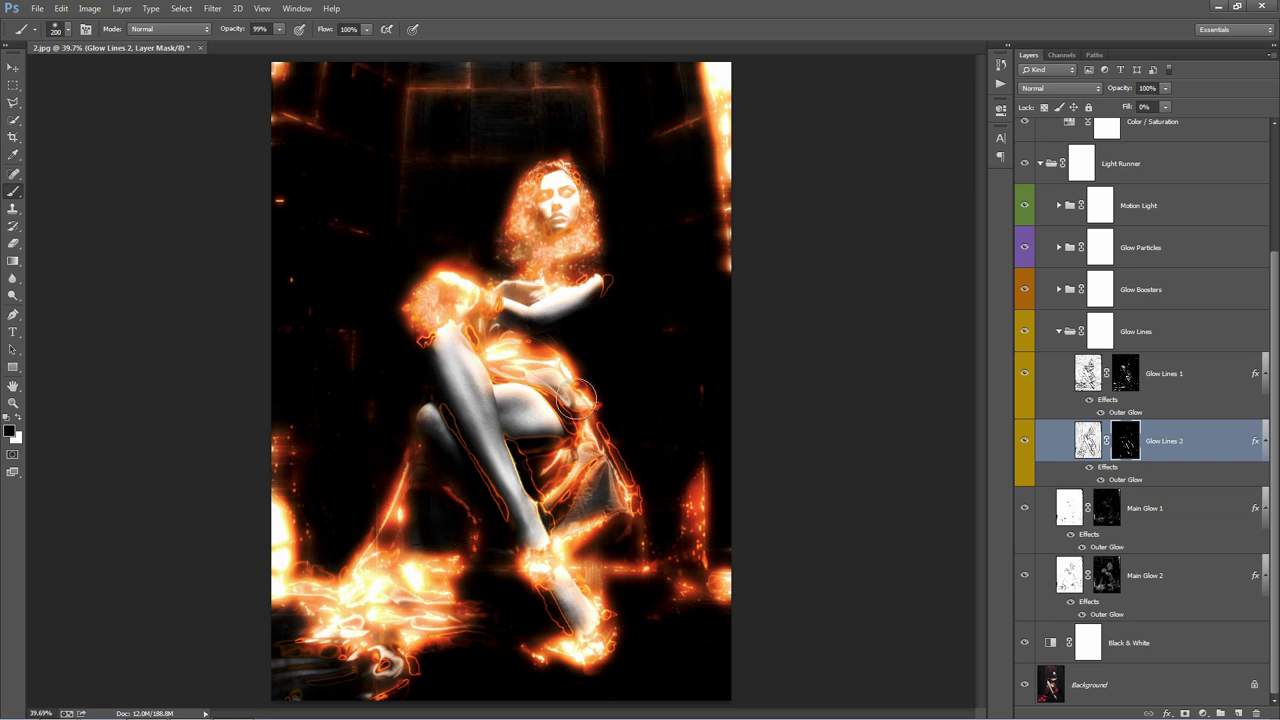
mouse_move(621, 275)
mouse_down()
mouse_move(609, 311)
mouse_move(612, 262)
mouse_move(566, 281)
mouse_move(588, 278)
mouse_move(583, 243)
mouse_up()
drag(566, 162, 556, 146)
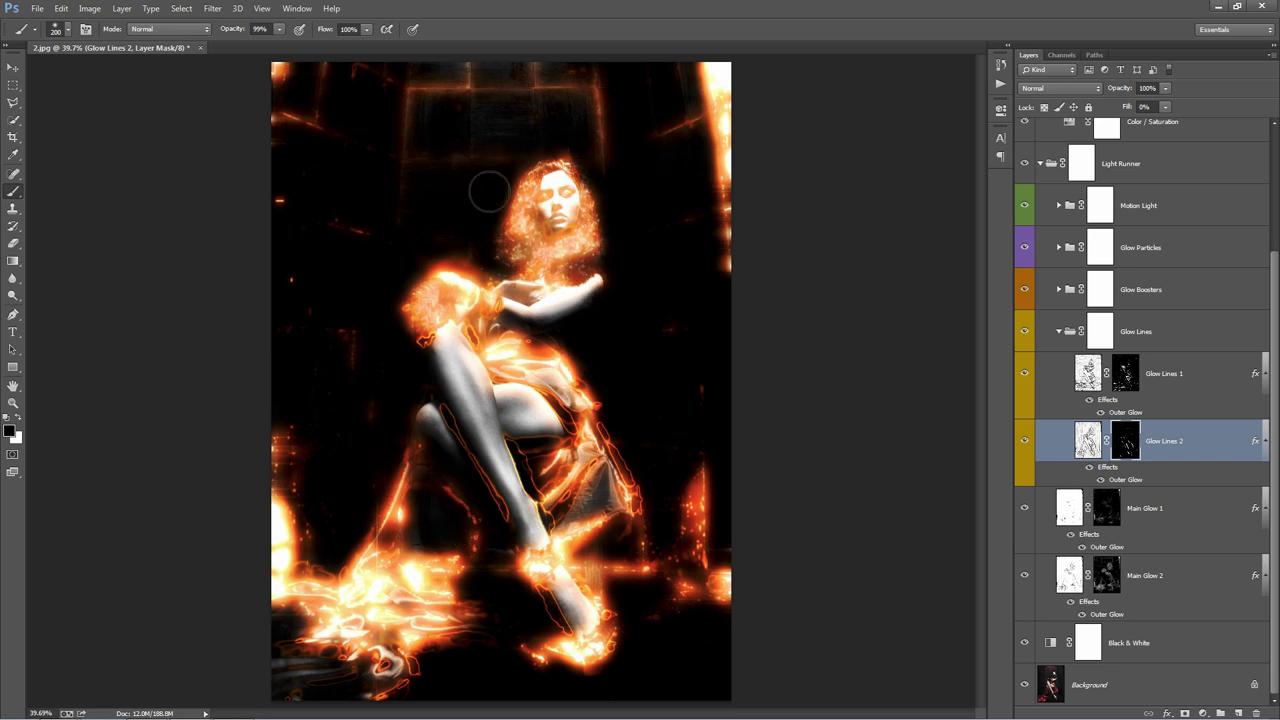
mouse_move(431, 345)
mouse_down()
mouse_move(479, 338)
mouse_move(464, 327)
mouse_move(489, 324)
mouse_move(493, 341)
mouse_move(505, 321)
mouse_move(496, 310)
mouse_move(425, 343)
mouse_up()
mouse_move(617, 380)
mouse_down()
mouse_move(610, 524)
mouse_move(639, 525)
mouse_move(617, 370)
mouse_move(643, 516)
mouse_move(591, 611)
mouse_move(557, 642)
mouse_move(569, 646)
mouse_move(511, 587)
mouse_move(557, 614)
mouse_up()
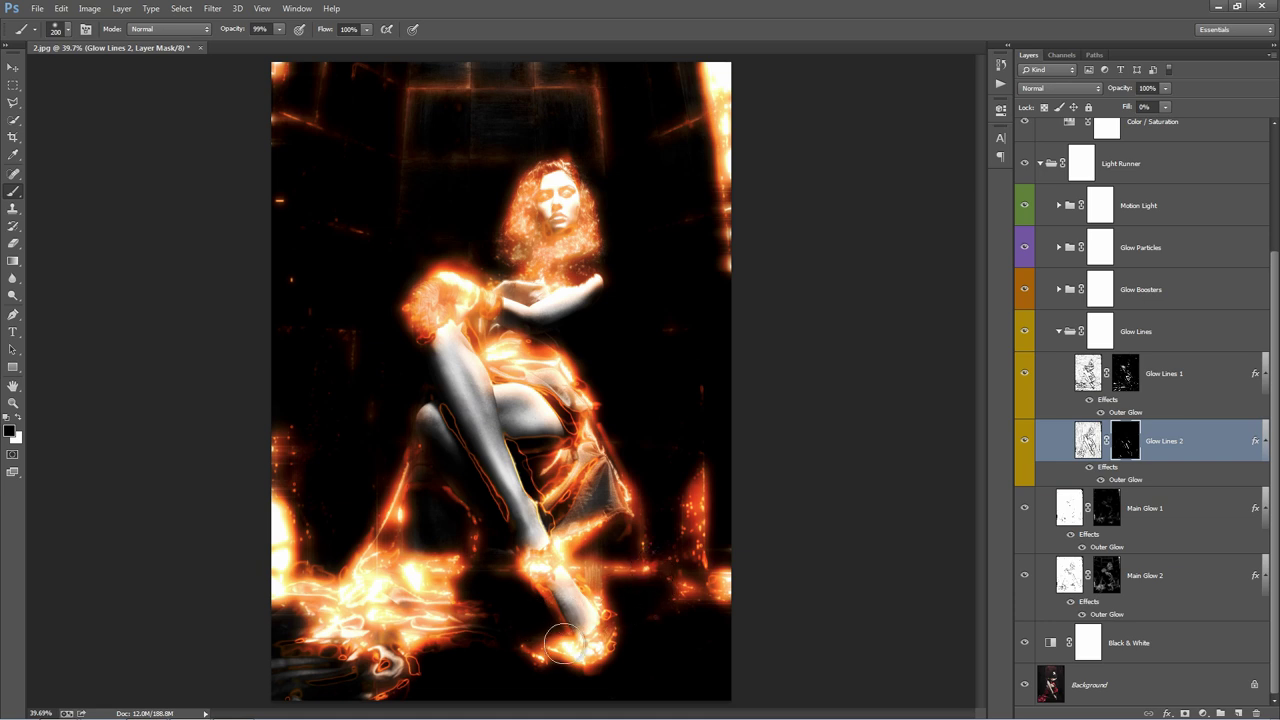
key(v)
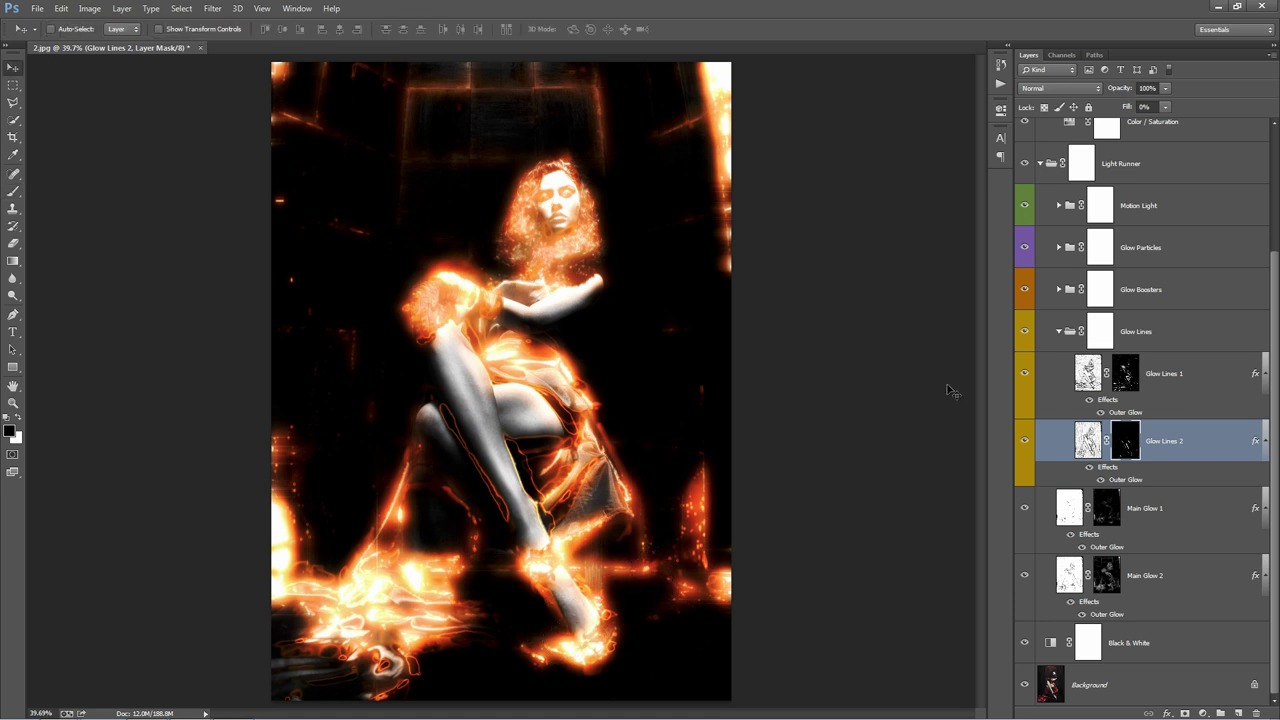
Set the Outer Glow of the Glow Lines 2 layer to a size of 1 px and a range of 8%.
double_click(1134, 481)
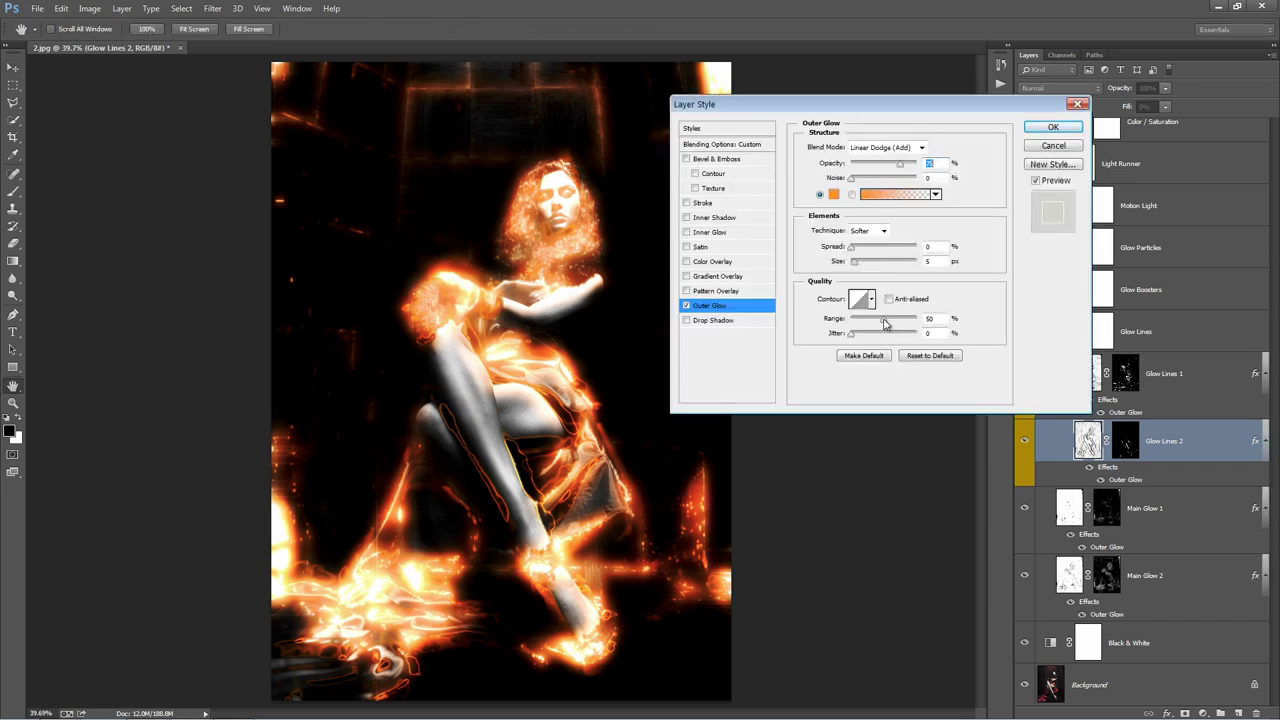
drag(883, 322, 855, 321)
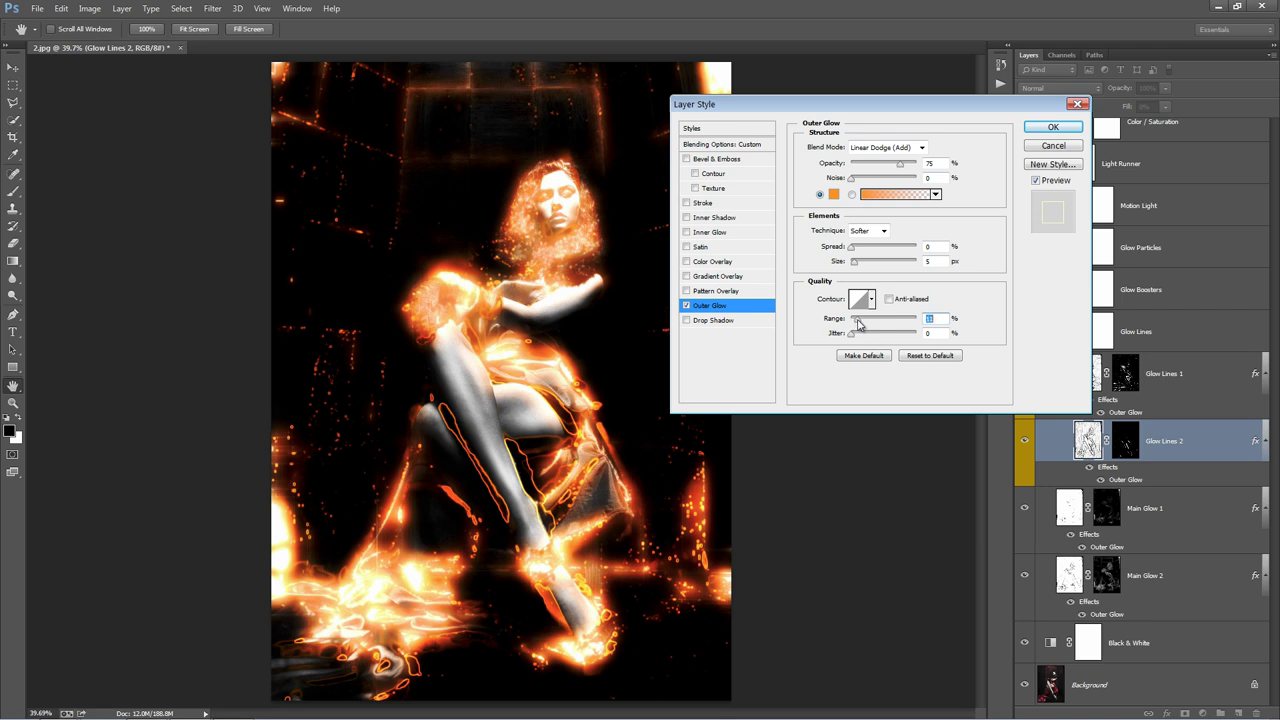
click(853, 262)
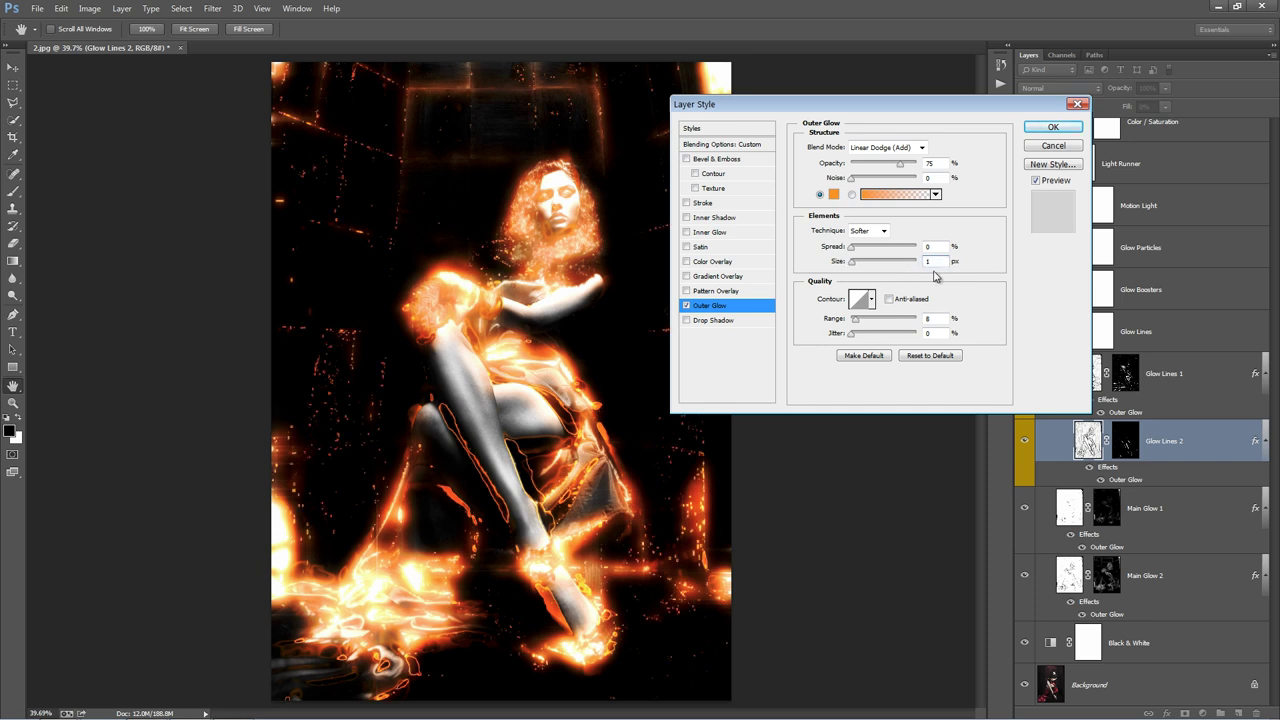
click(1053, 128)
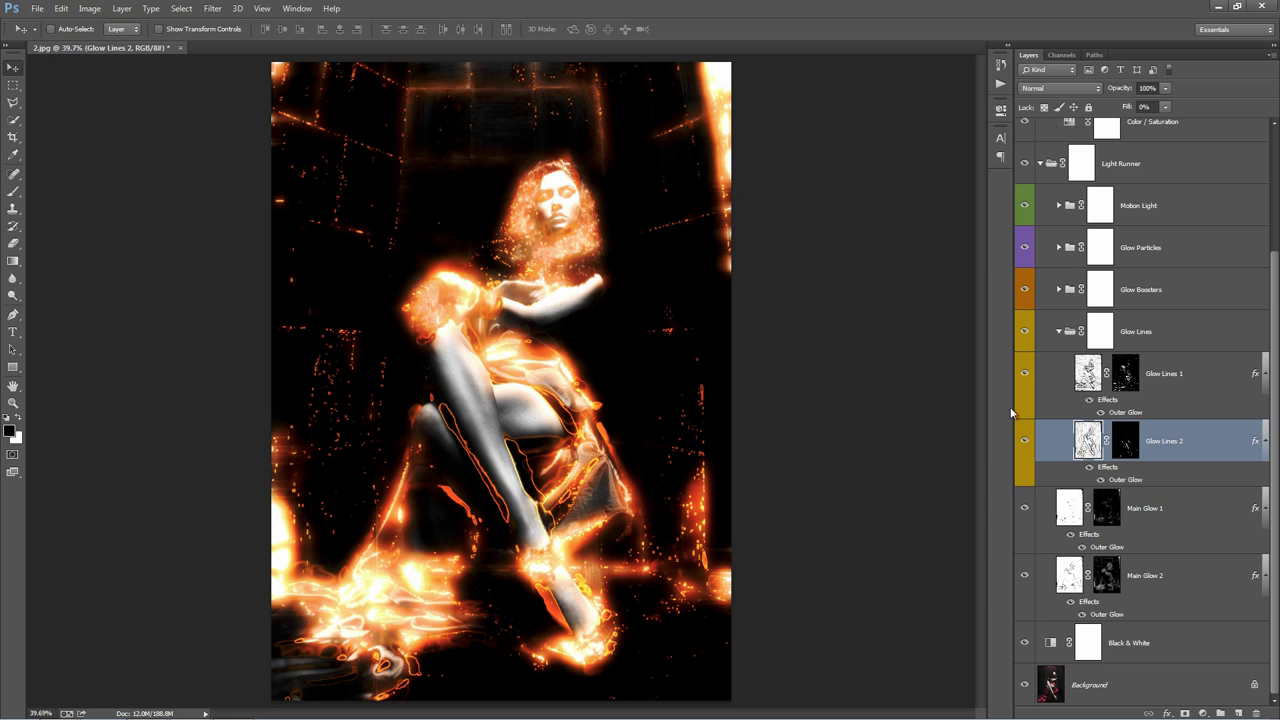
Paint black on the Glow Lines 2 mask with the 200 px Brush to hide stray lines around the head and arms, then return to the Move tool.
click(1125, 441)
key(b)
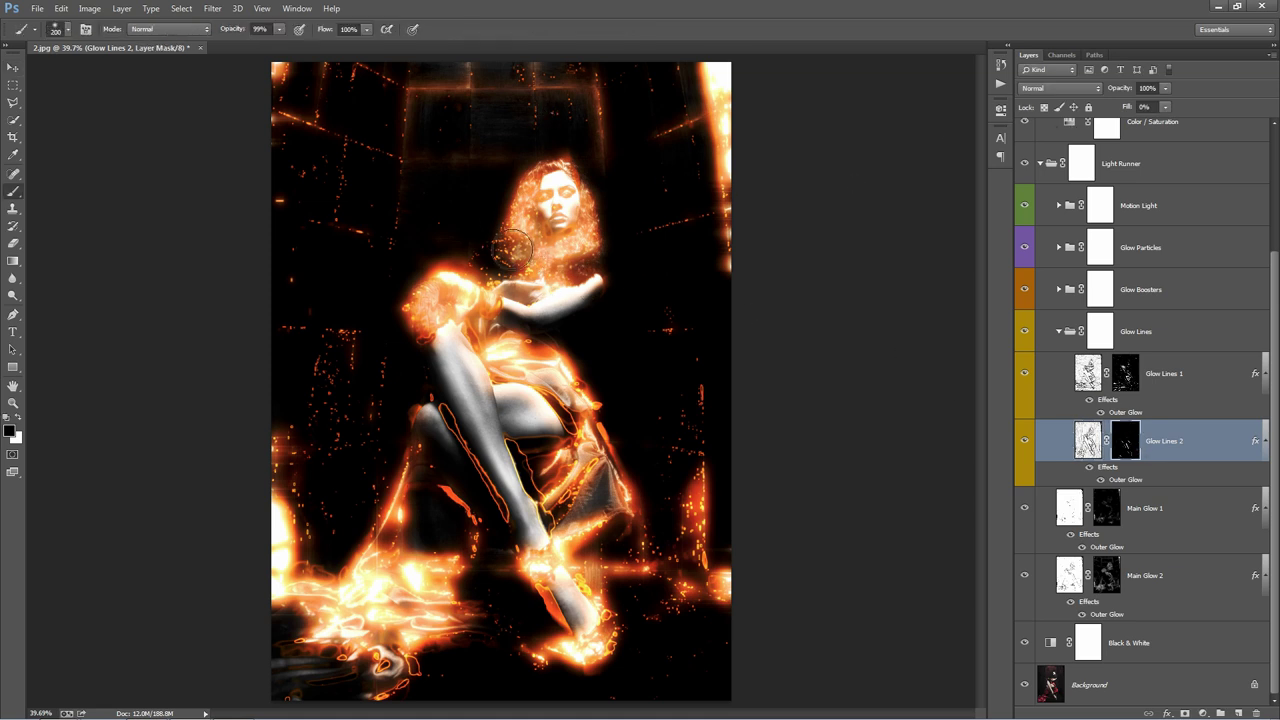
mouse_move(485, 272)
mouse_down()
mouse_move(512, 230)
mouse_move(558, 270)
mouse_move(571, 243)
mouse_move(590, 311)
mouse_move(573, 282)
mouse_move(552, 381)
mouse_move(572, 539)
mouse_move(549, 597)
mouse_move(456, 556)
mouse_move(409, 425)
mouse_move(415, 437)
mouse_move(497, 443)
mouse_move(575, 519)
mouse_move(589, 555)
mouse_move(585, 532)
mouse_move(598, 582)
mouse_move(599, 569)
mouse_move(575, 563)
mouse_move(569, 587)
mouse_move(594, 463)
mouse_move(552, 353)
mouse_move(533, 397)
mouse_move(565, 186)
mouse_move(532, 283)
mouse_move(545, 196)
mouse_move(556, 262)
mouse_up()
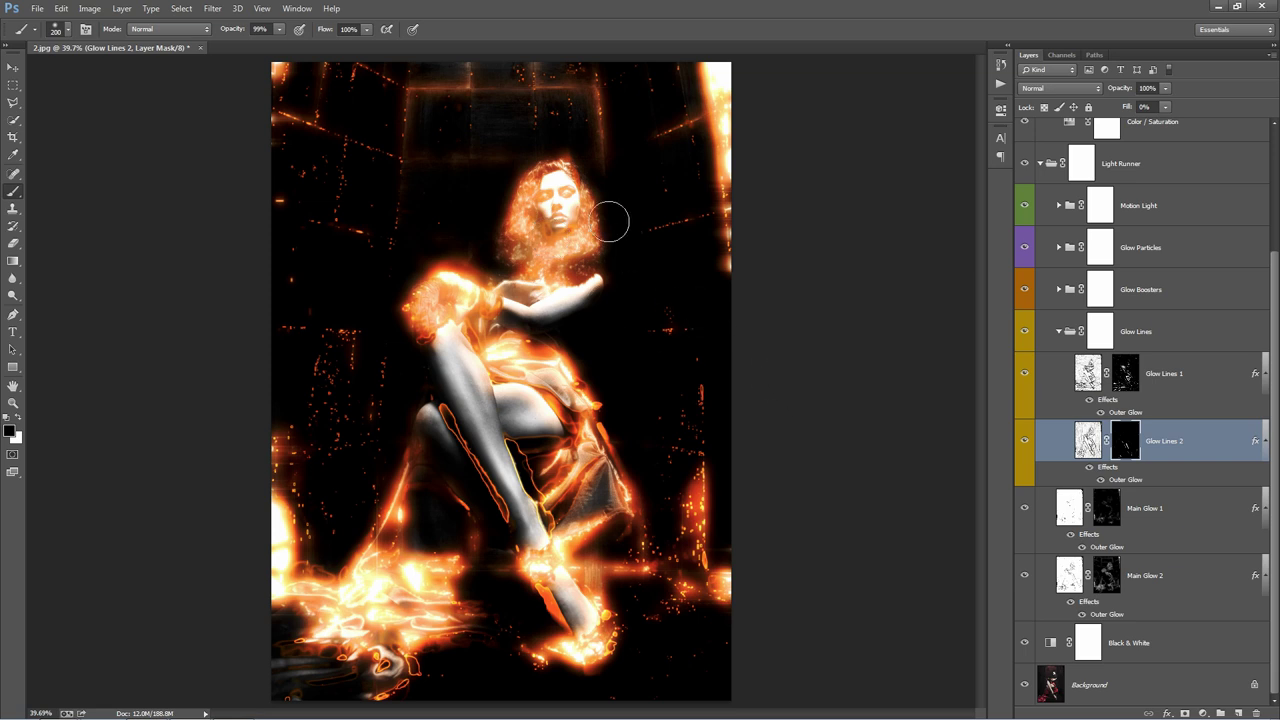
drag(586, 214, 554, 222)
key(v)
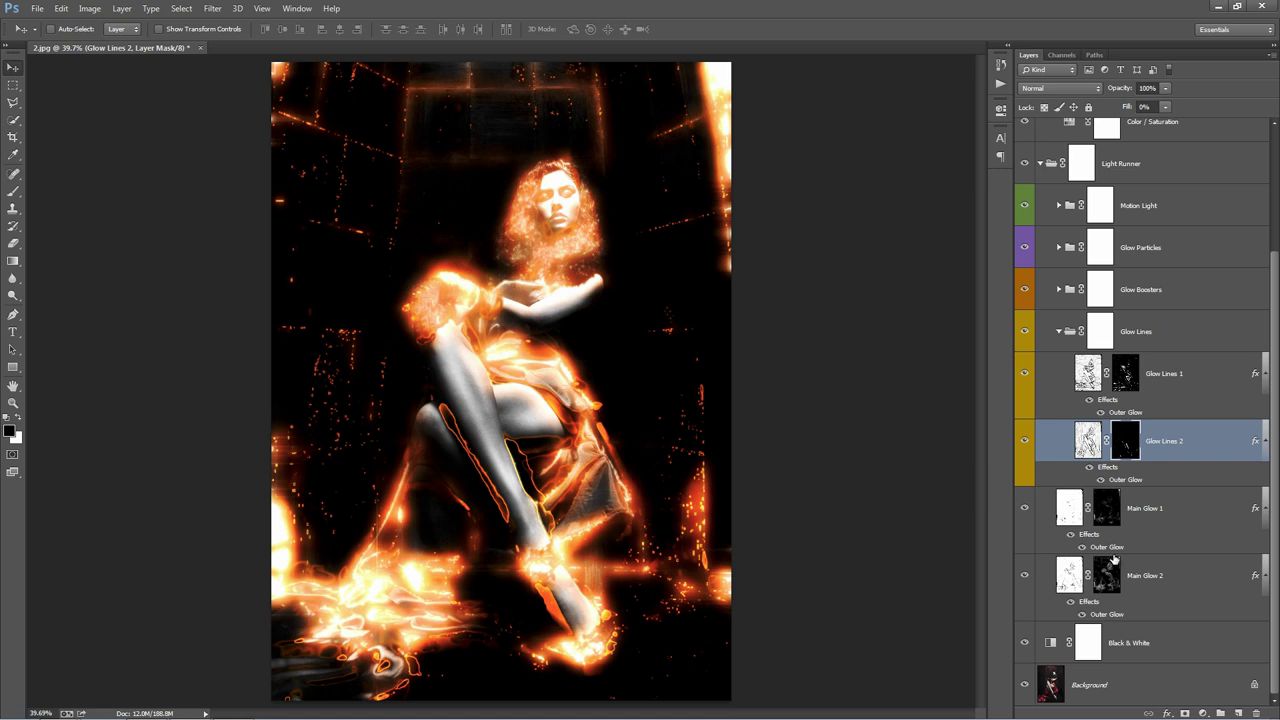
Lower the Black & White adjustment layer's opacity to 35% and collapse the Glow Lines group.
click(1160, 636)
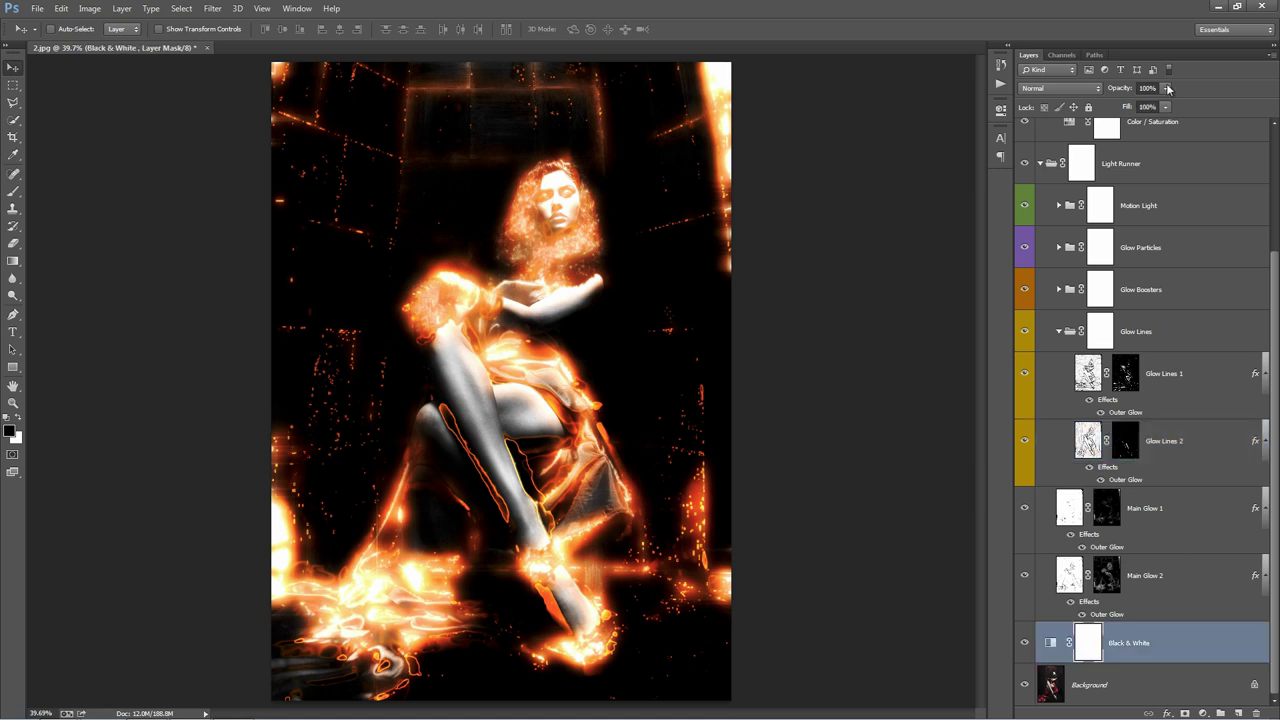
drag(1118, 90, 1063, 91)
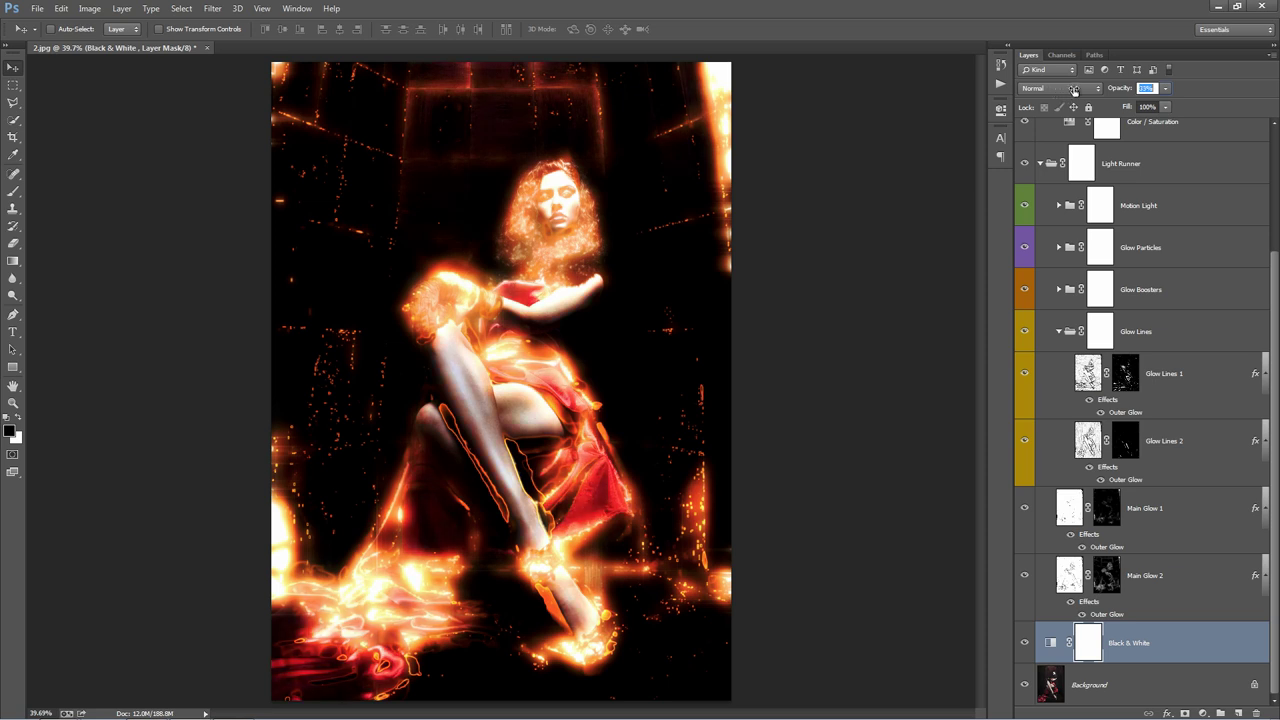
drag(1075, 90, 1077, 91)
click(1060, 332)
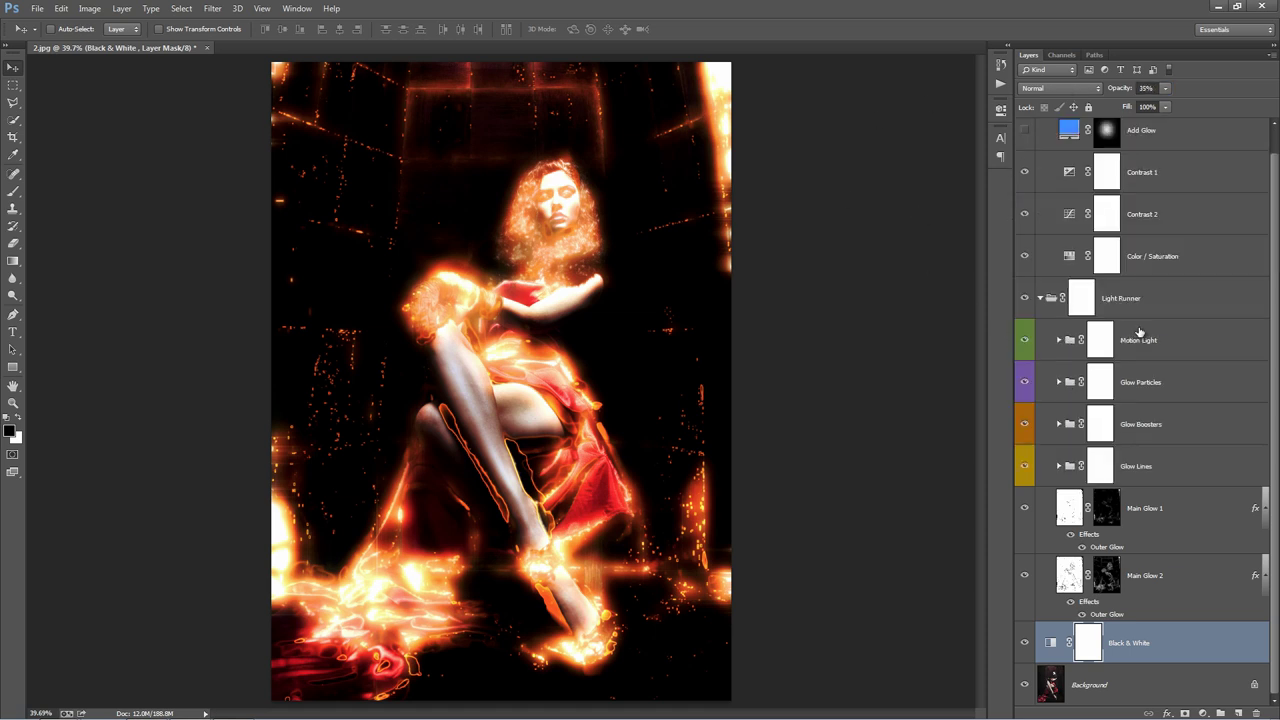
Switch the Glow Boosters group's visibility off and on to compare its effect on the image.
click(1182, 436)
click(1023, 426)
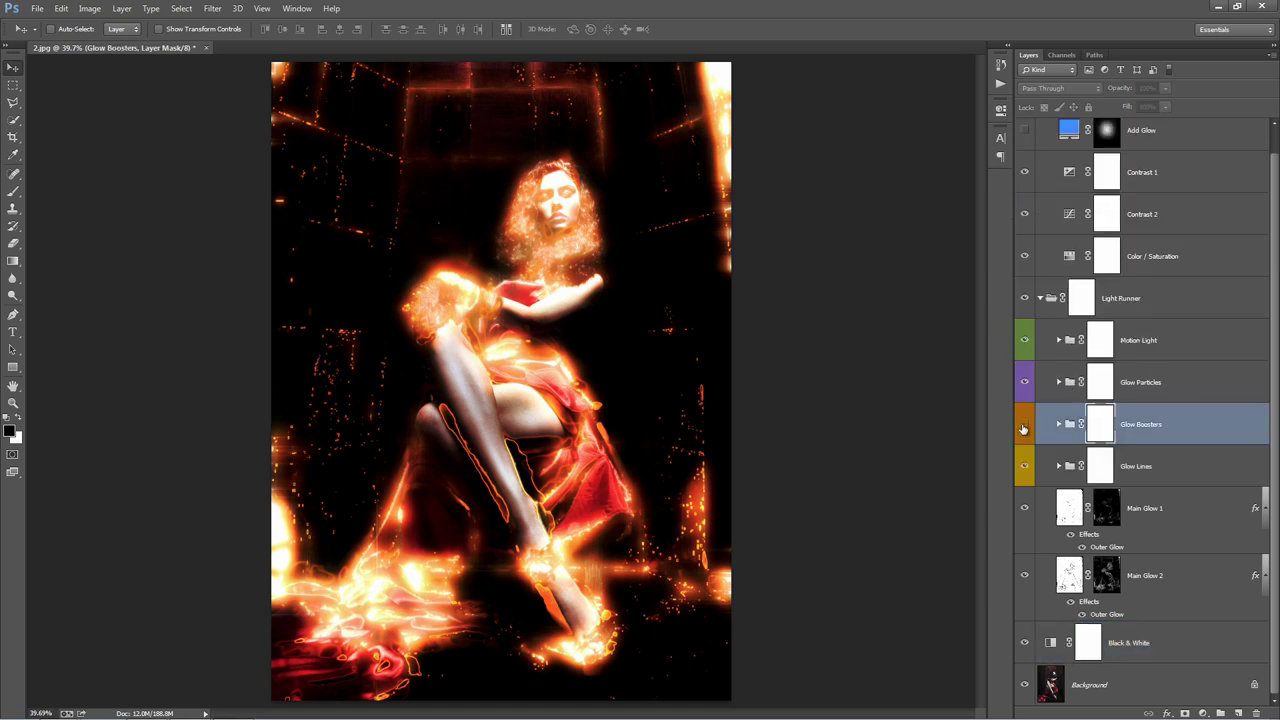
click(1023, 426)
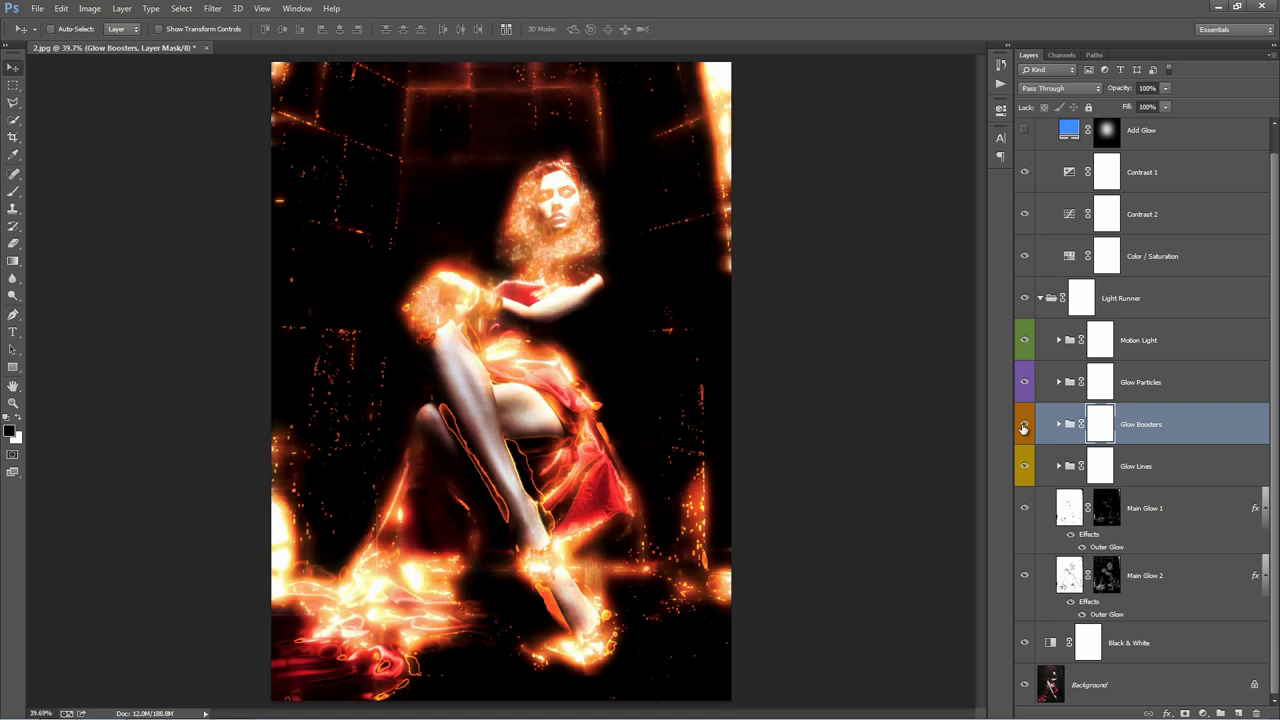
click(1023, 428)
click(1024, 427)
Duplicate the Glow Lines 1 layer inside the Glow Lines group and shift the copy slightly.
click(1208, 464)
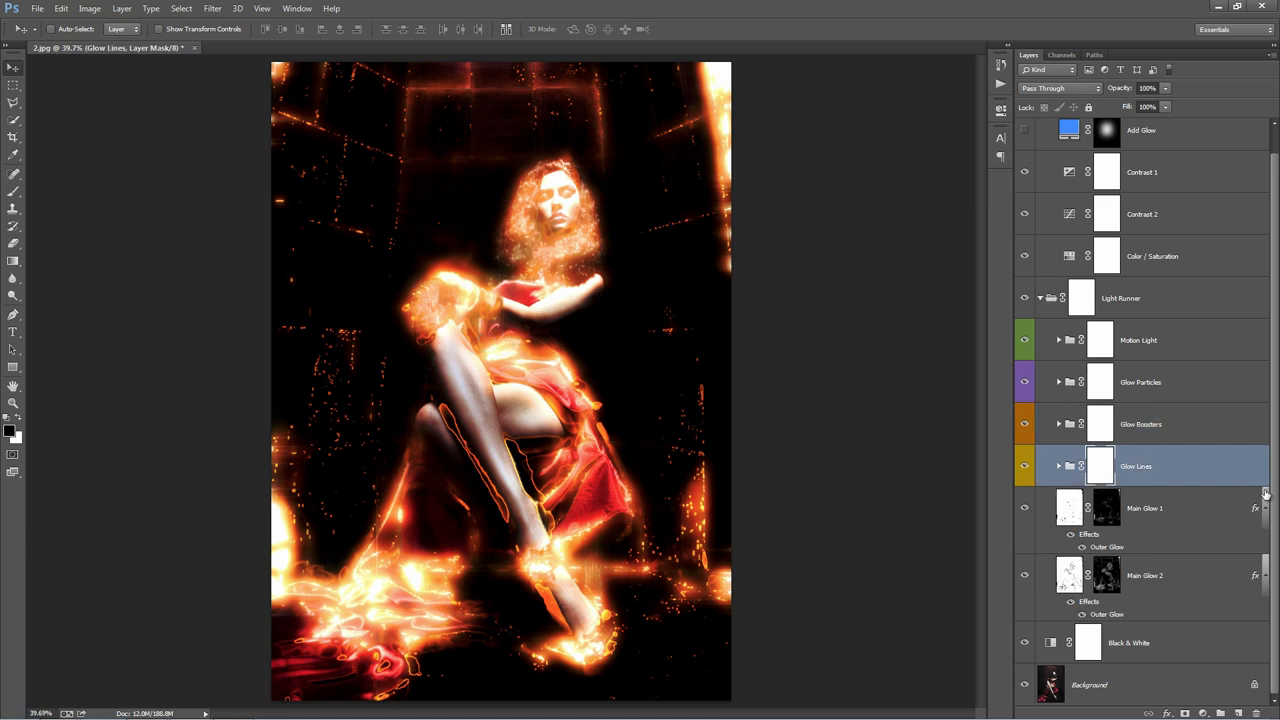
click(1058, 466)
click(1205, 521)
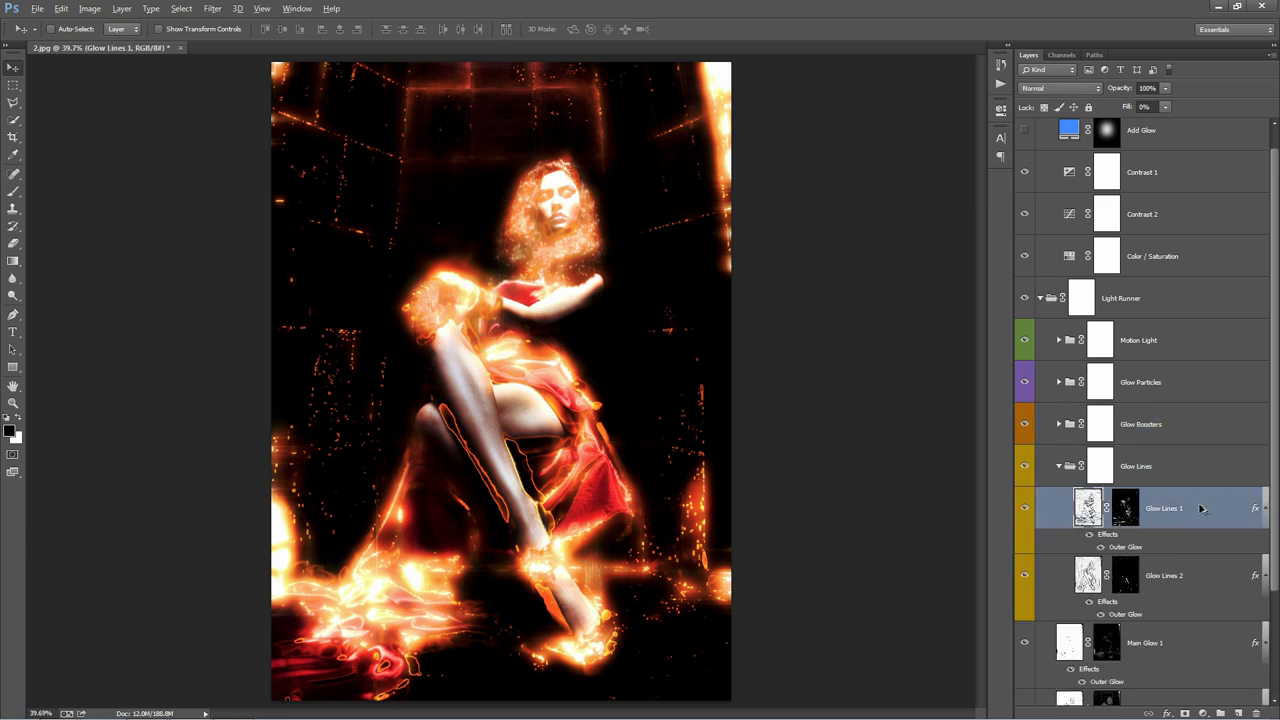
key(ctrl+j)
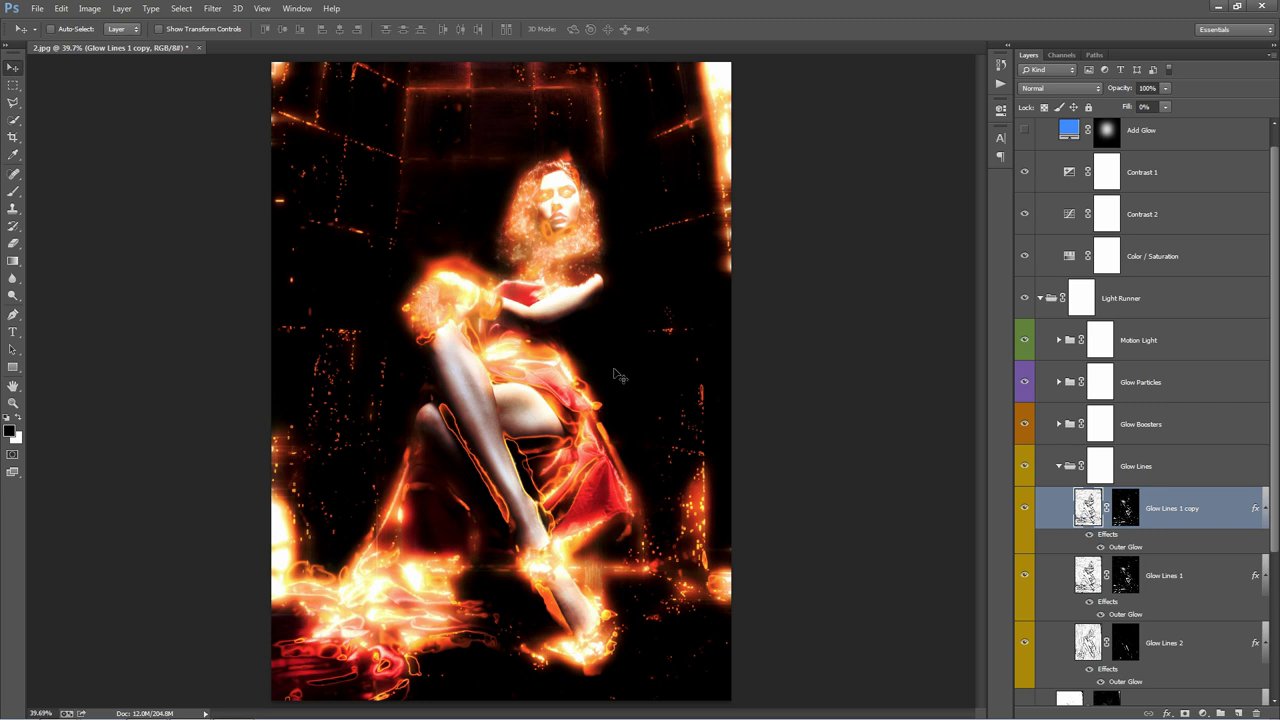
drag(622, 364, 621, 358)
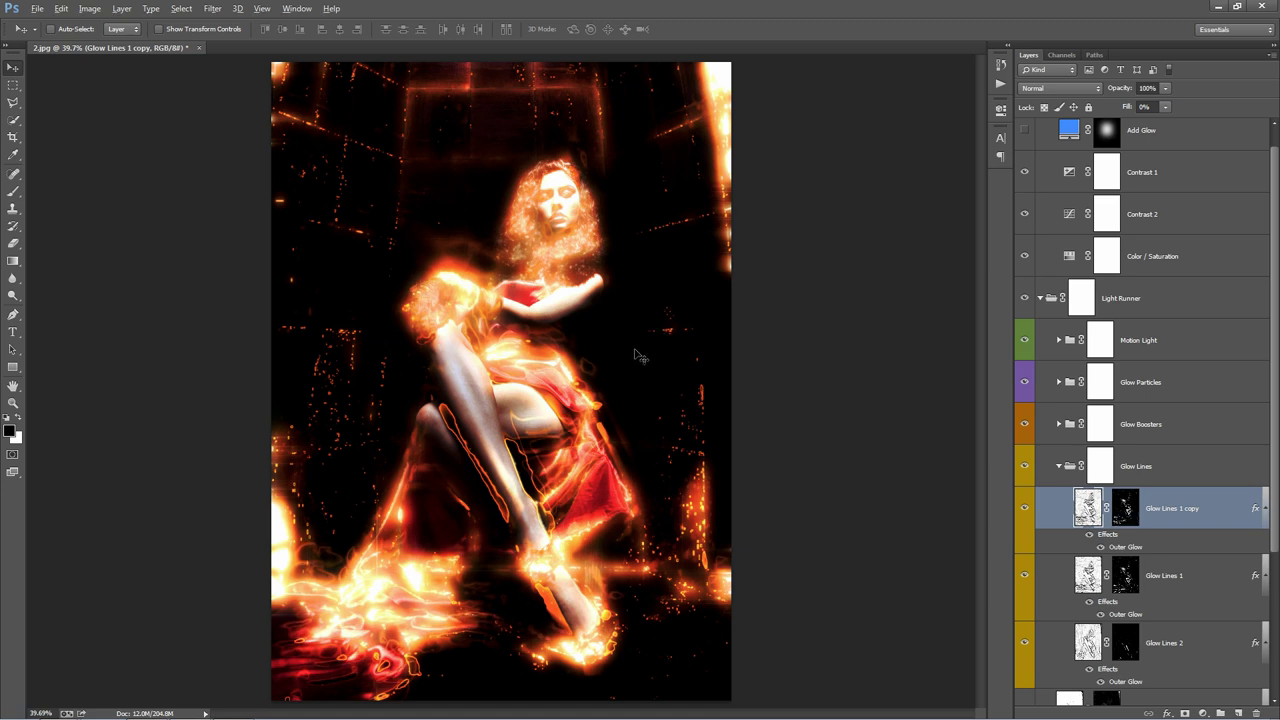
Apply a Motion Blur at a 90° angle to the Glow Lines 1 copy and collapse the Glow Lines group.
click(212, 8)
mouse_move(300, 171)
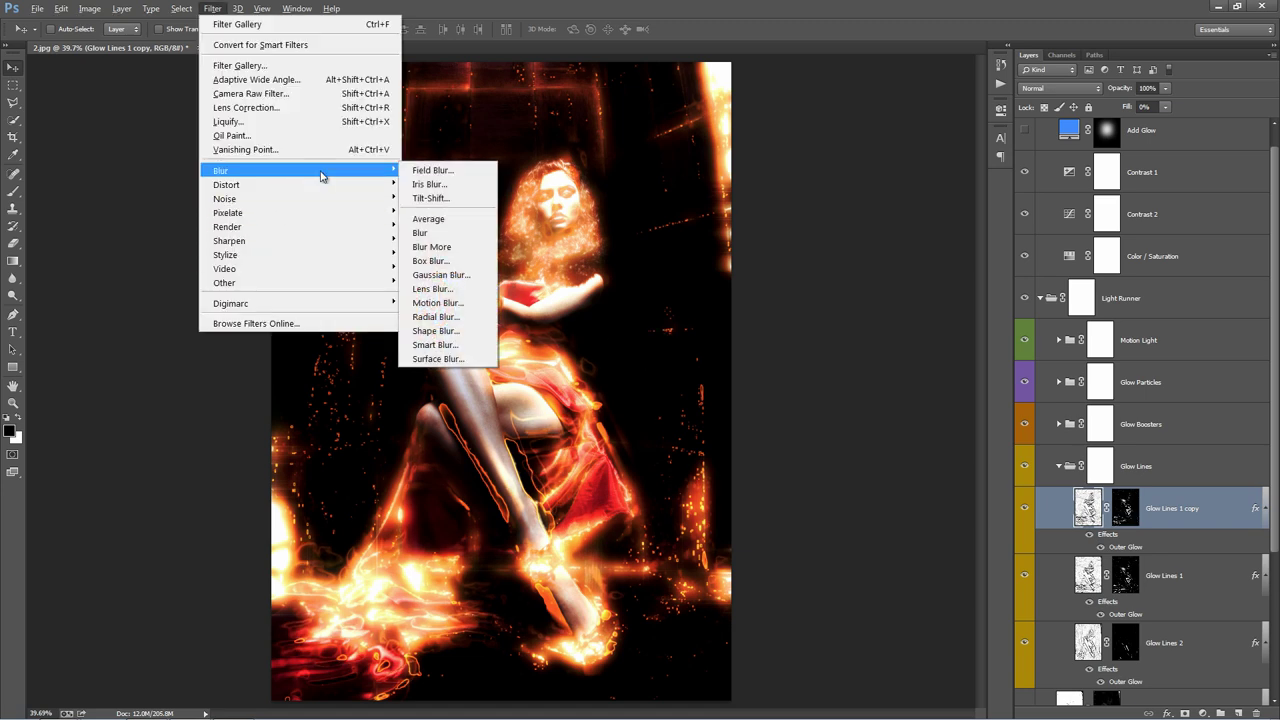
click(461, 303)
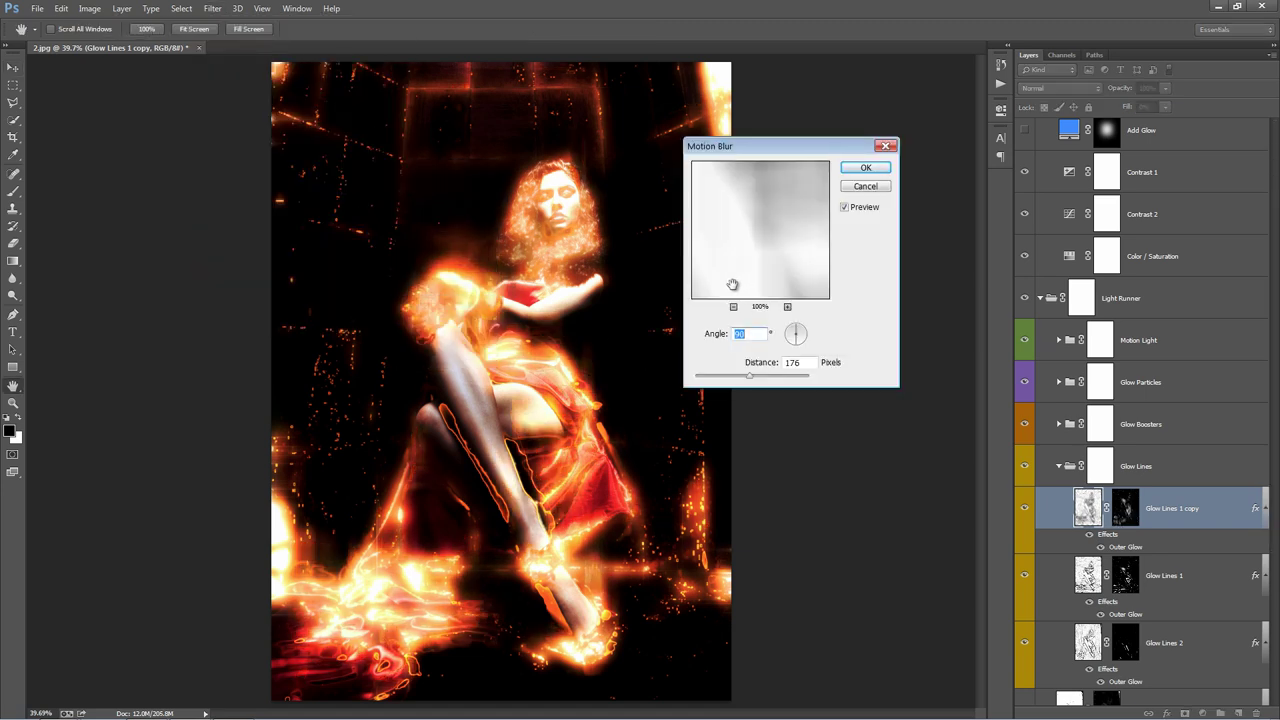
mouse_move(750, 376)
mouse_down()
mouse_move(738, 377)
mouse_move(753, 377)
mouse_up()
click(866, 169)
click(1061, 467)
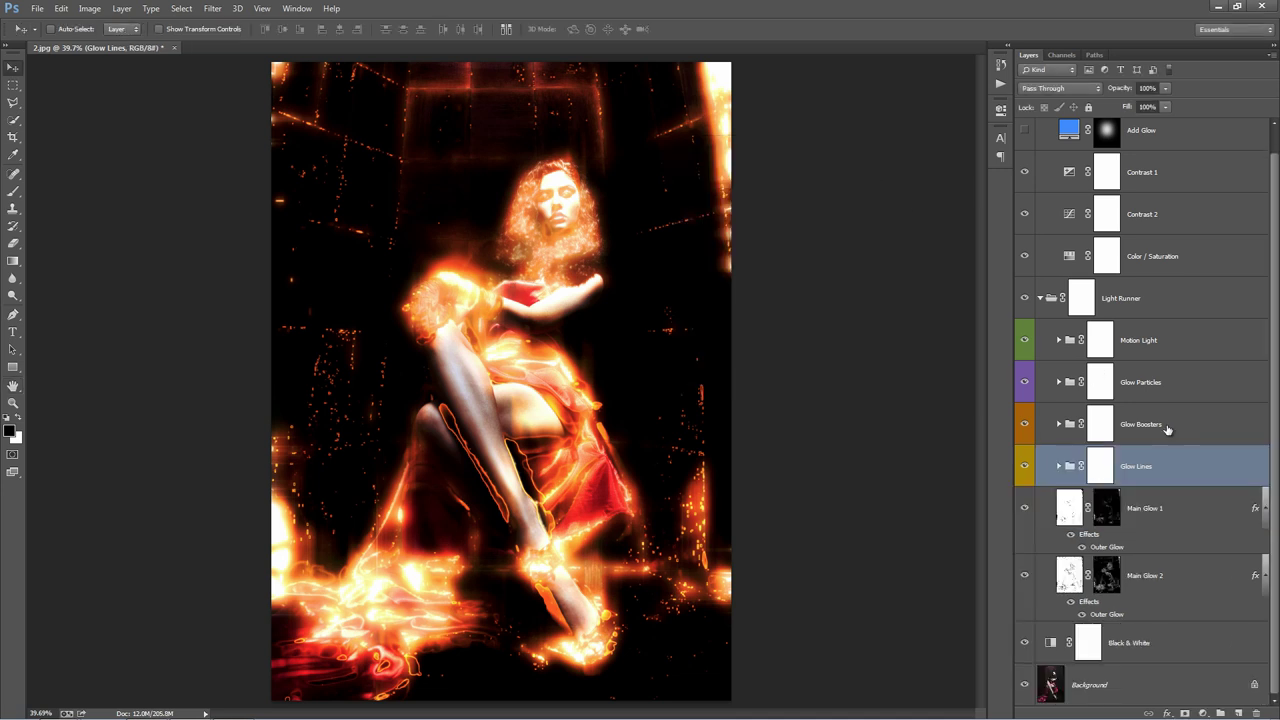
Expand the Glow Particles group and make the Soft Glow Particles 2 layer visible, comparing the image with and without it.
click(1095, 382)
click(1060, 381)
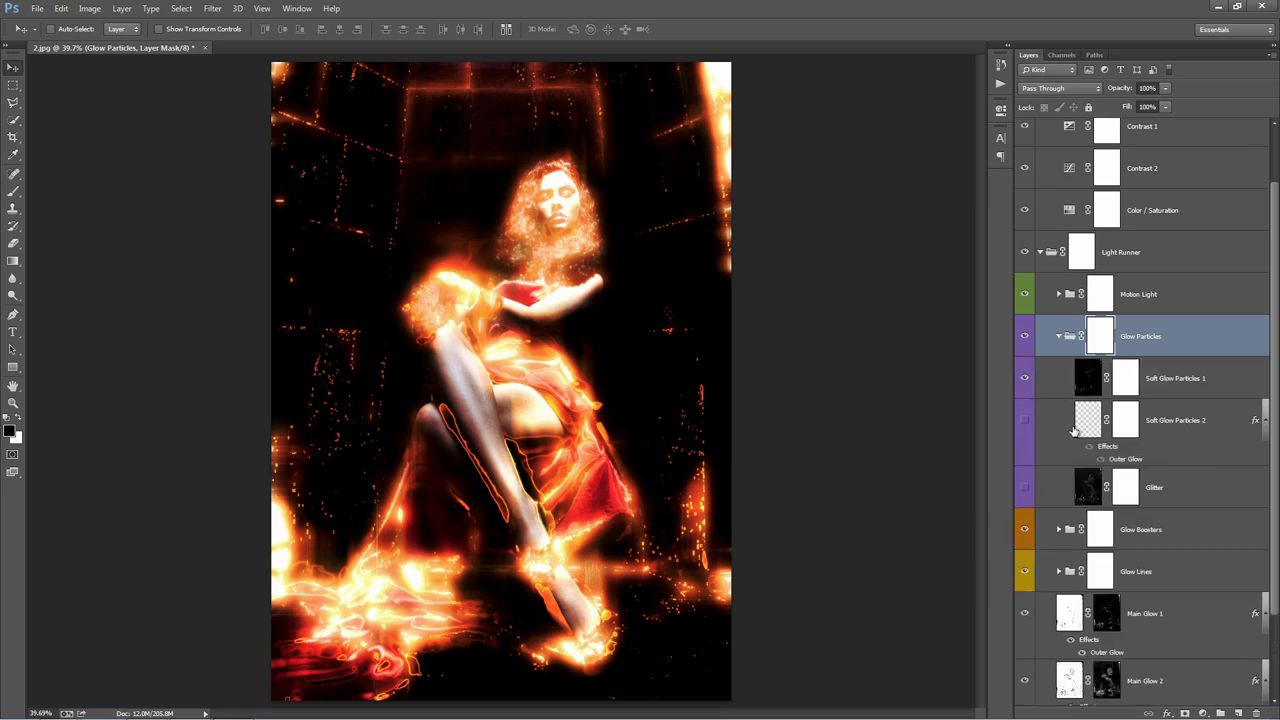
scroll(1075, 395, down, 1)
click(1036, 421)
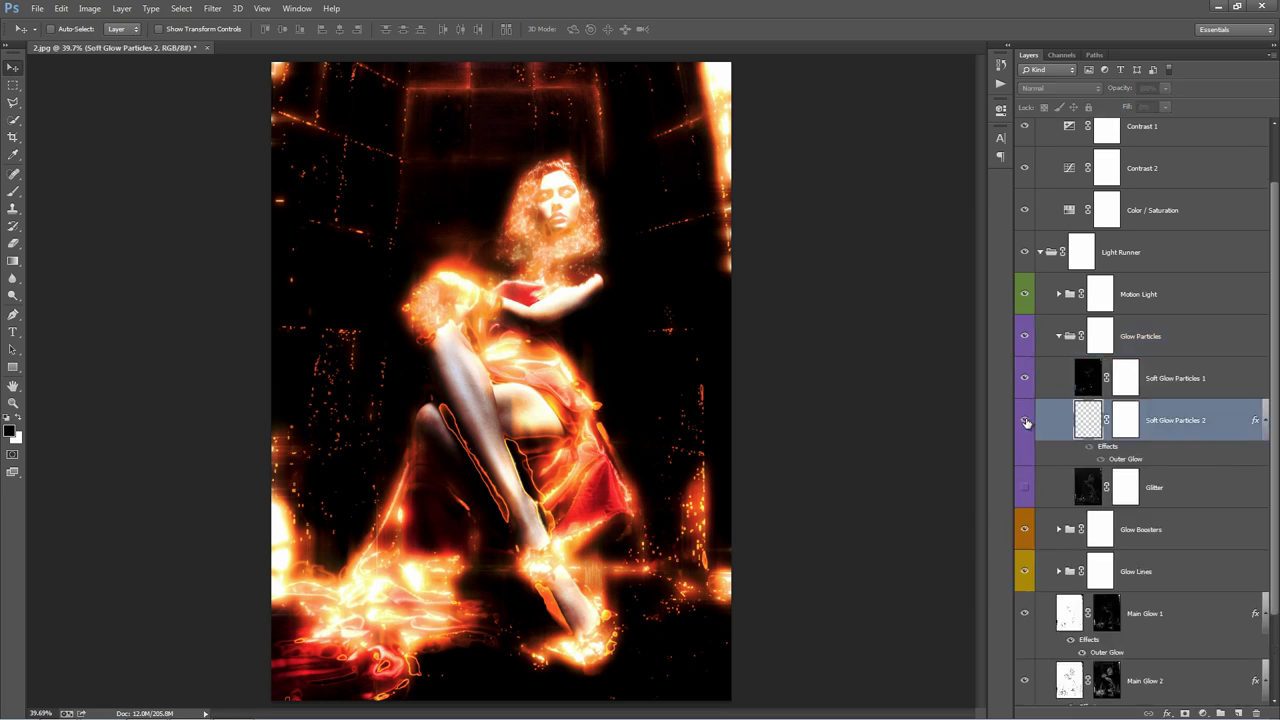
click(1024, 421)
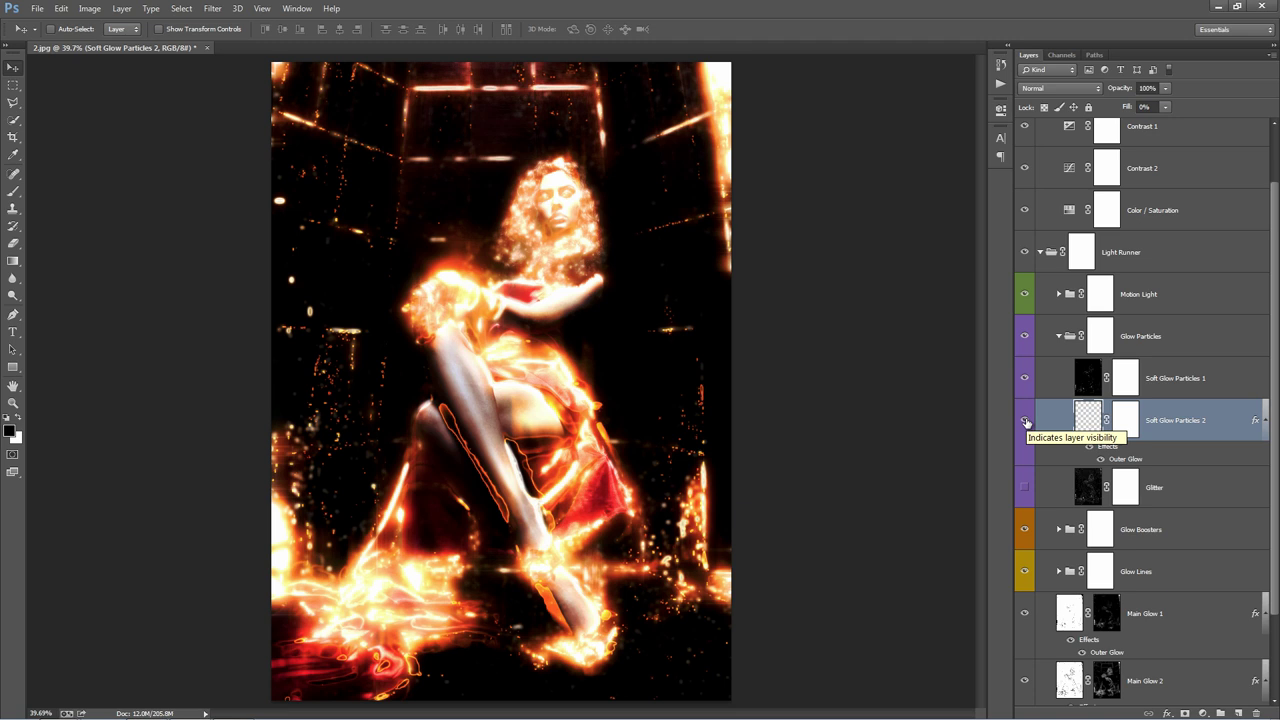
click(1024, 421)
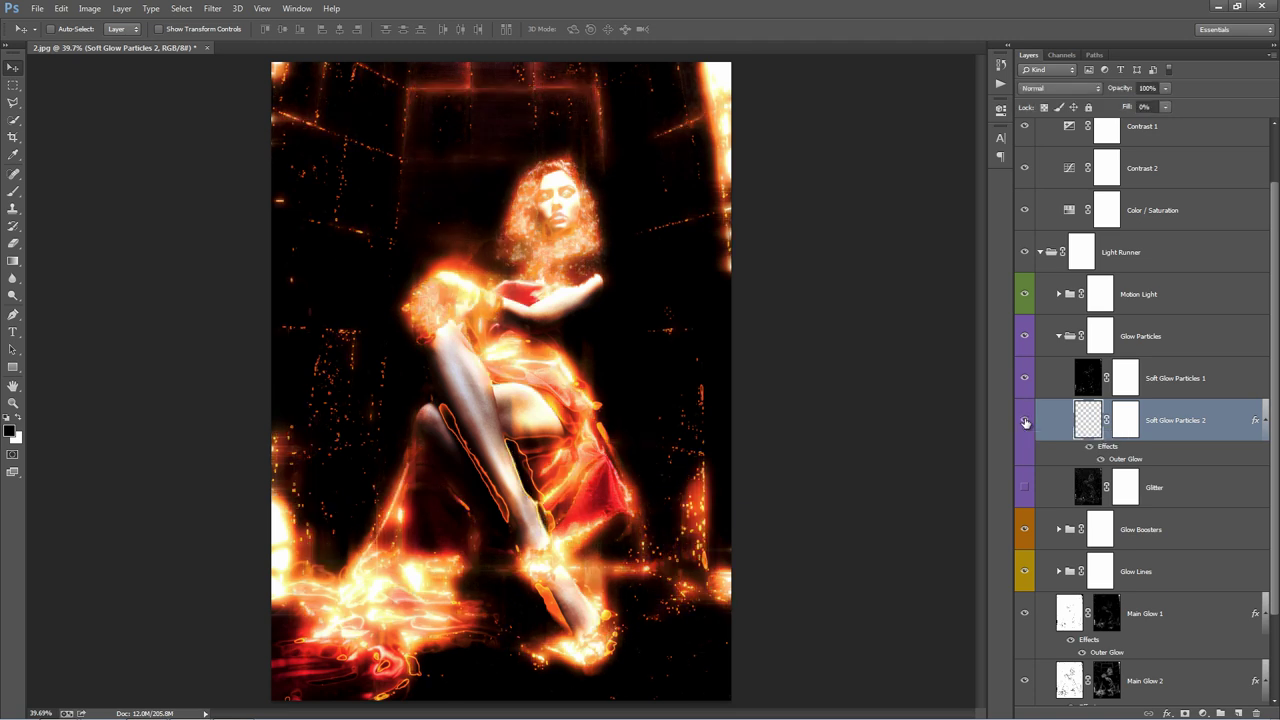
click(1024, 421)
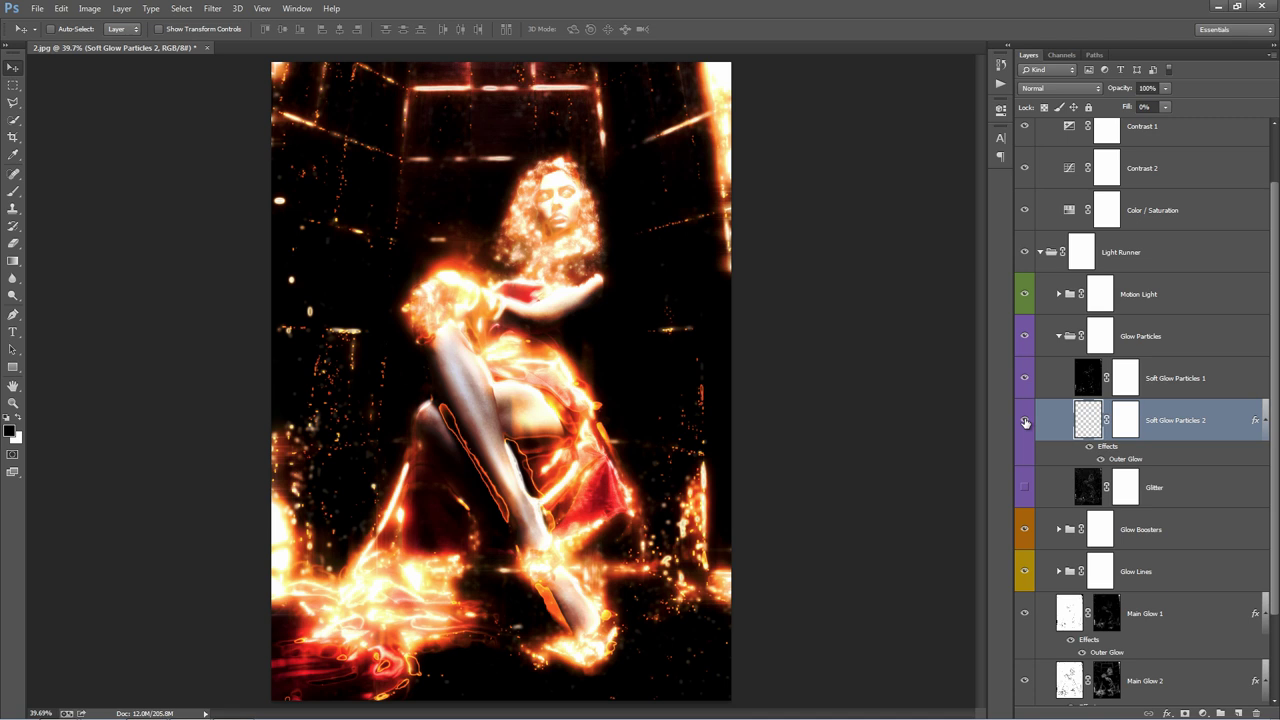
Invert the Soft Glow Particles 2 layer mask to black to hide all of its particles.
click(1126, 424)
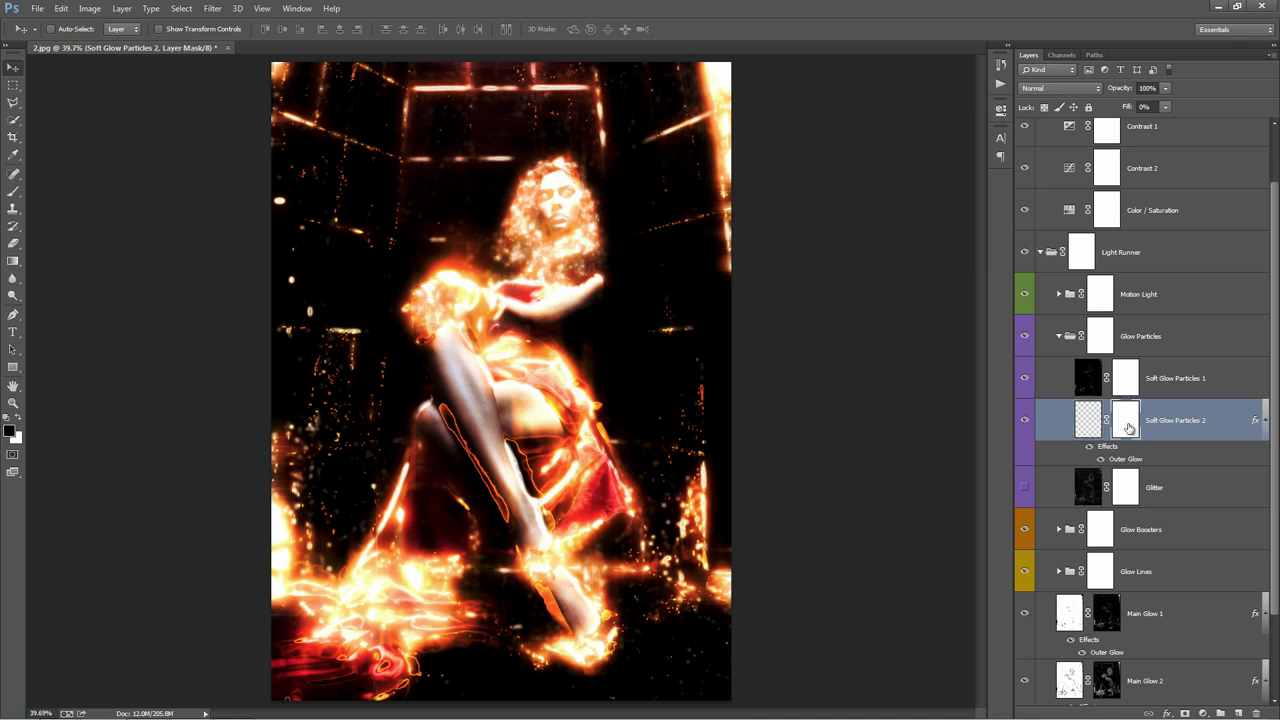
key(ctrl+i)
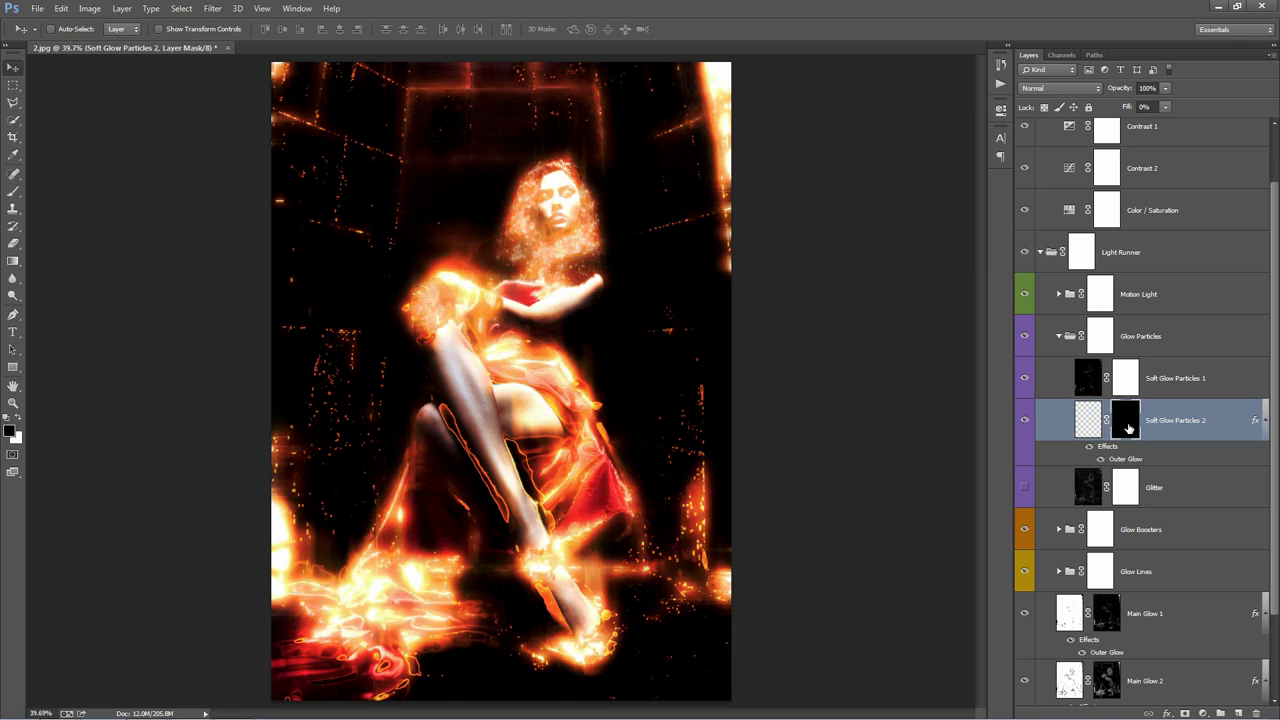
key(ctrl+i)
key(ctrl+i)
Paint white on the Soft Glow Particles 2 mask with the Brush to reveal particles over the hair, arms, dress and feet, and return to the Move tool.
key(b)
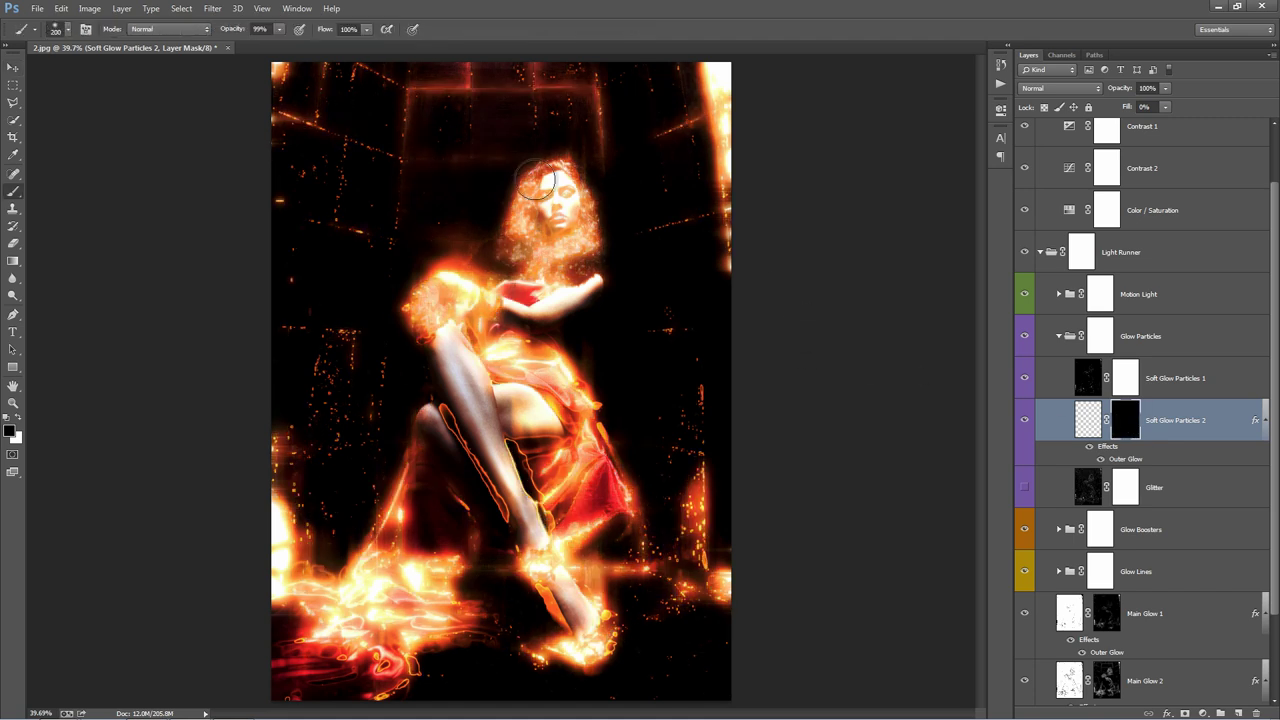
key(x)
mouse_move(520, 220)
mouse_down()
mouse_move(538, 175)
mouse_move(515, 250)
mouse_up()
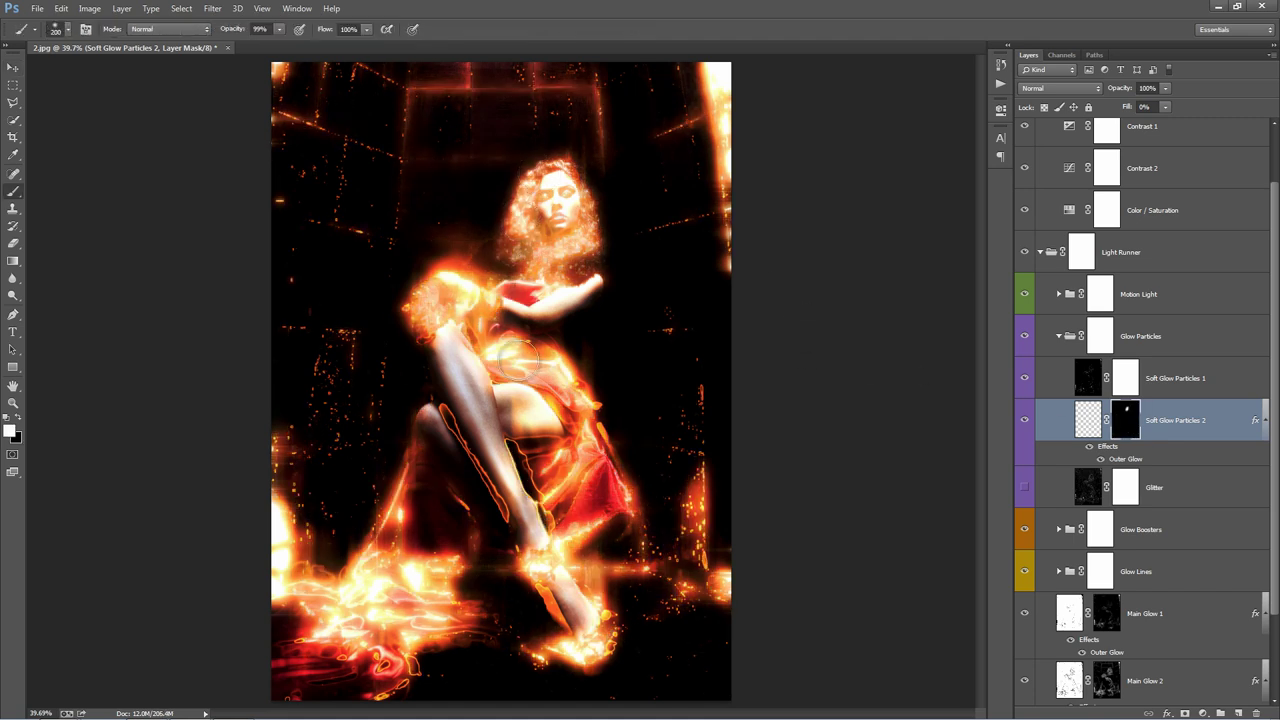
mouse_move(607, 458)
mouse_down()
mouse_move(543, 503)
mouse_move(562, 538)
mouse_move(597, 518)
mouse_move(592, 645)
mouse_up()
drag(375, 558, 403, 449)
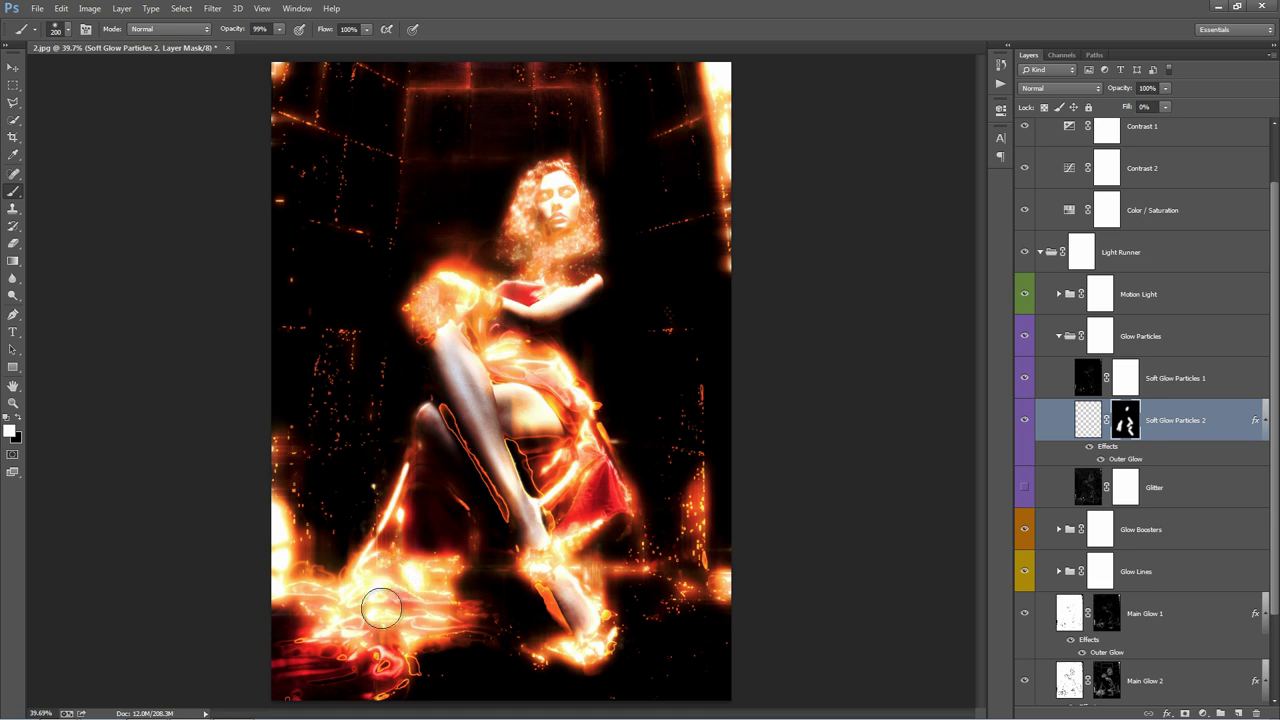
mouse_move(357, 589)
mouse_down()
mouse_move(343, 586)
mouse_move(366, 623)
mouse_move(400, 628)
mouse_up()
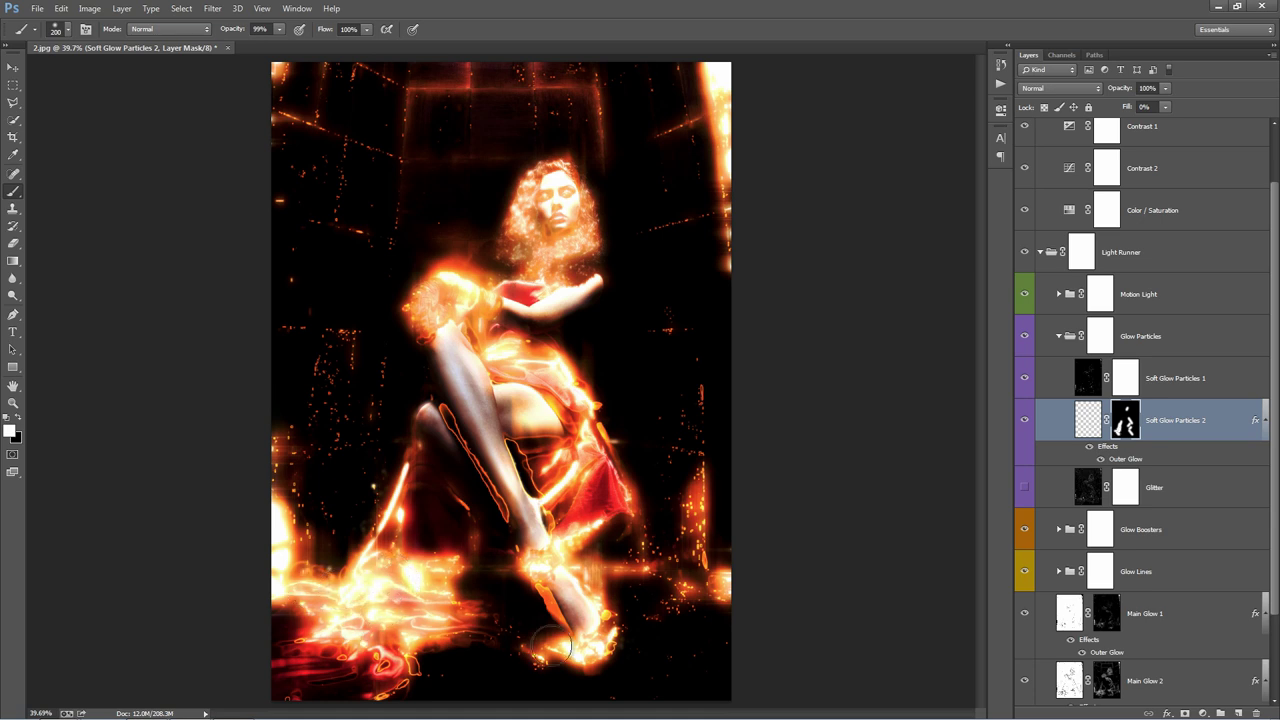
mouse_move(559, 578)
mouse_down()
mouse_move(594, 591)
mouse_move(619, 489)
mouse_move(584, 500)
mouse_move(603, 485)
mouse_move(604, 438)
mouse_move(586, 421)
mouse_move(583, 311)
mouse_move(449, 285)
mouse_move(412, 305)
mouse_move(439, 345)
mouse_move(430, 300)
mouse_up()
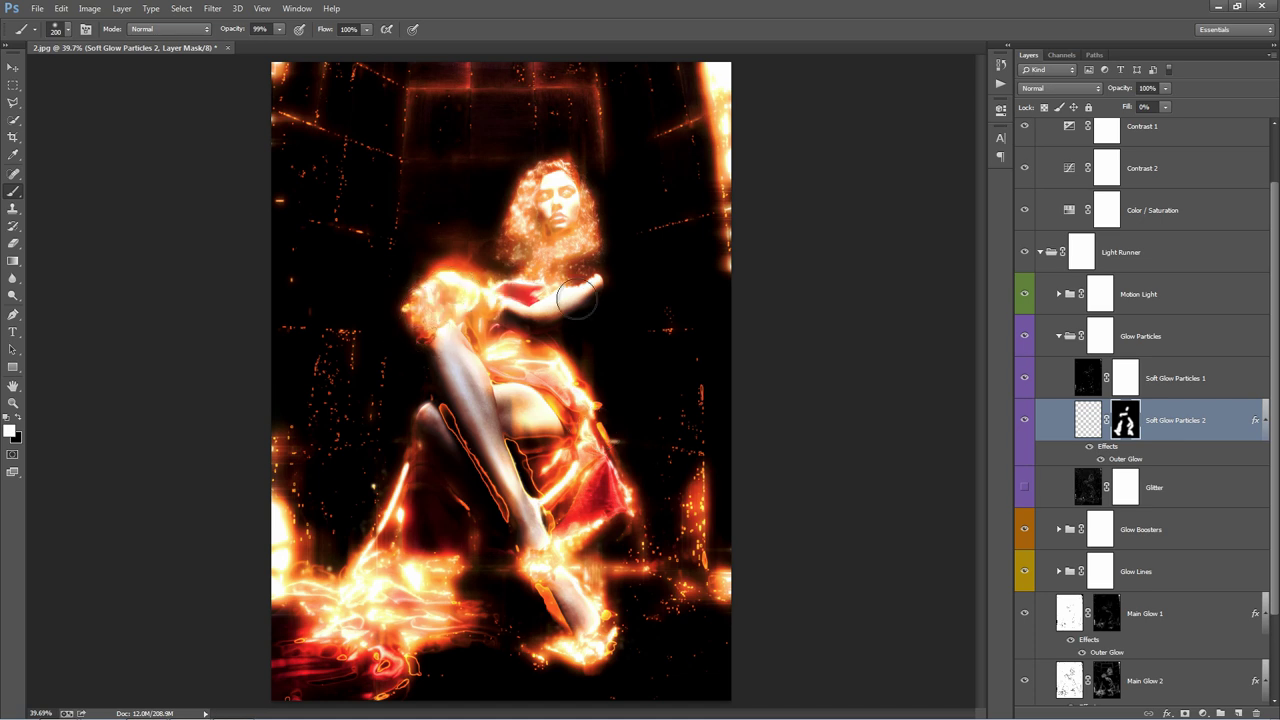
key(v)
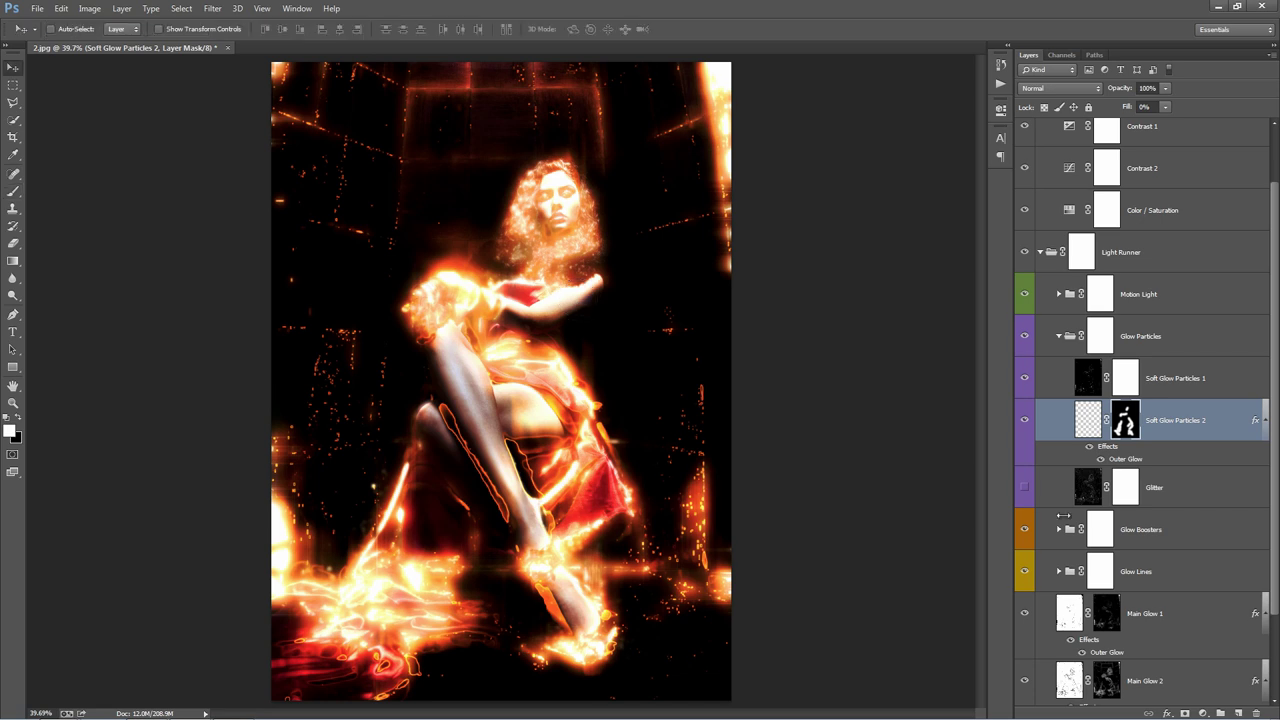
Make the Glitter layer visible and invert its layer mask to black to hide all of its glitter.
click(1267, 420)
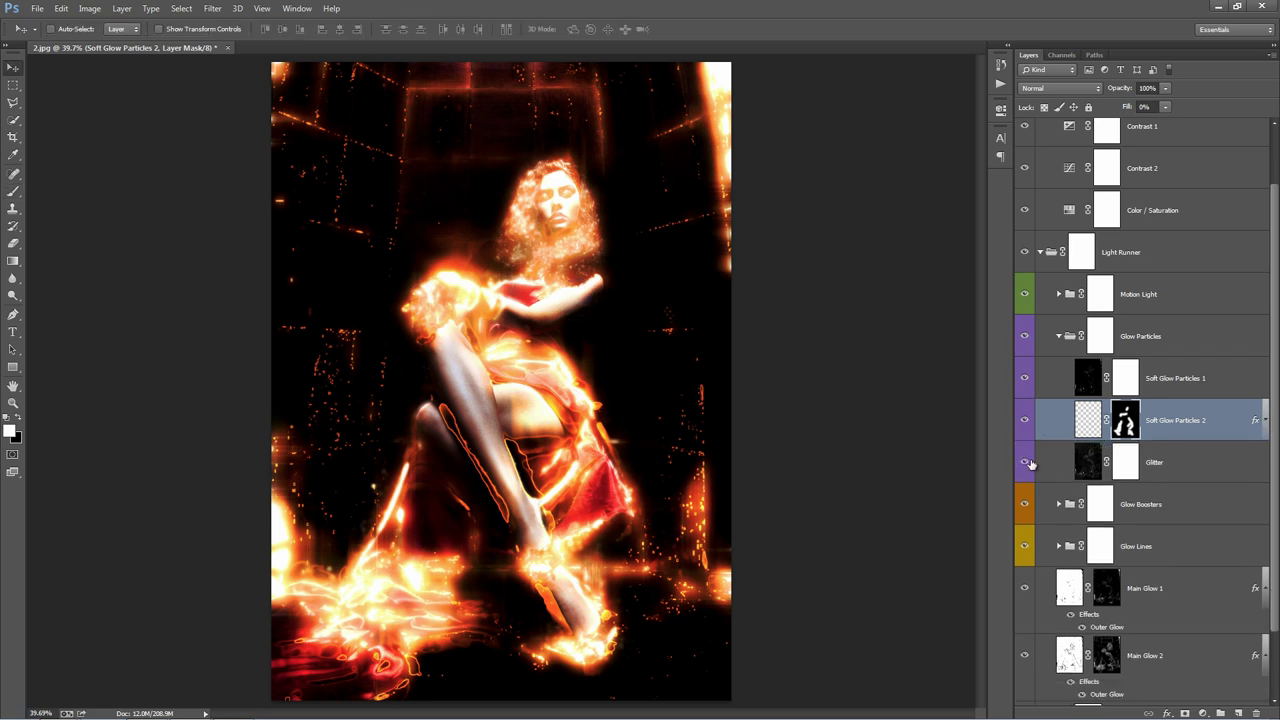
click(1027, 462)
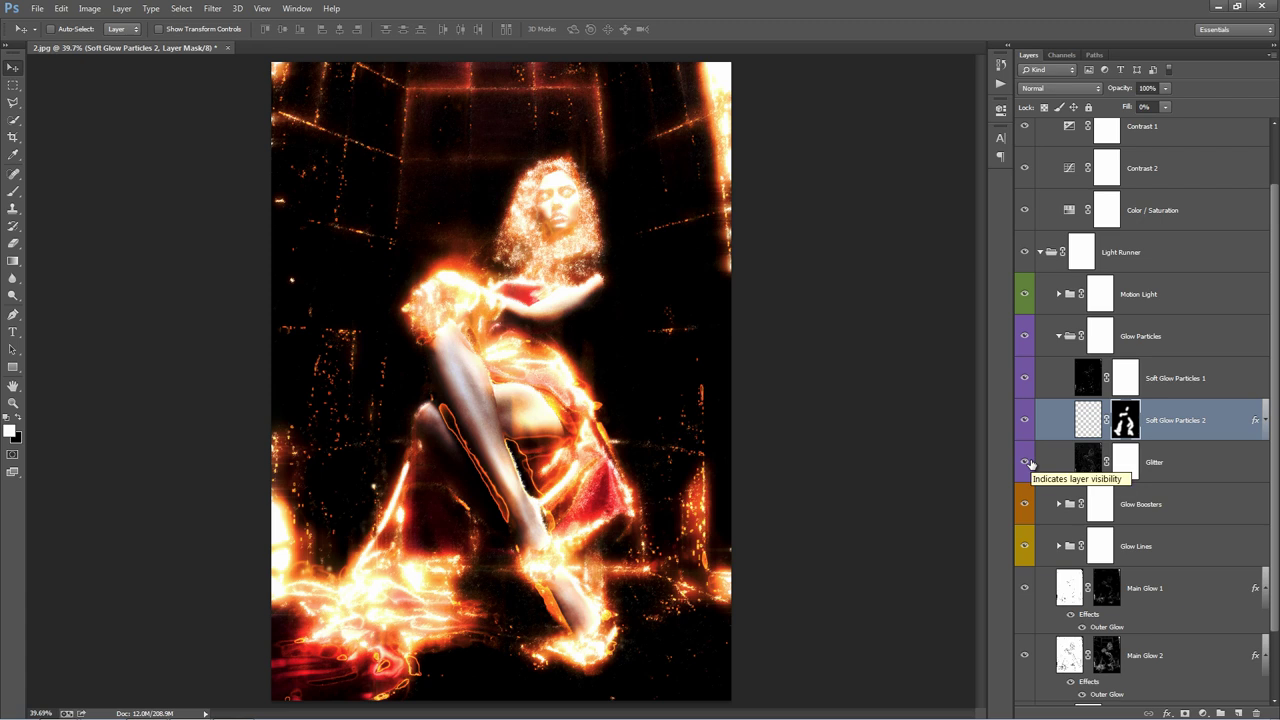
click(1124, 463)
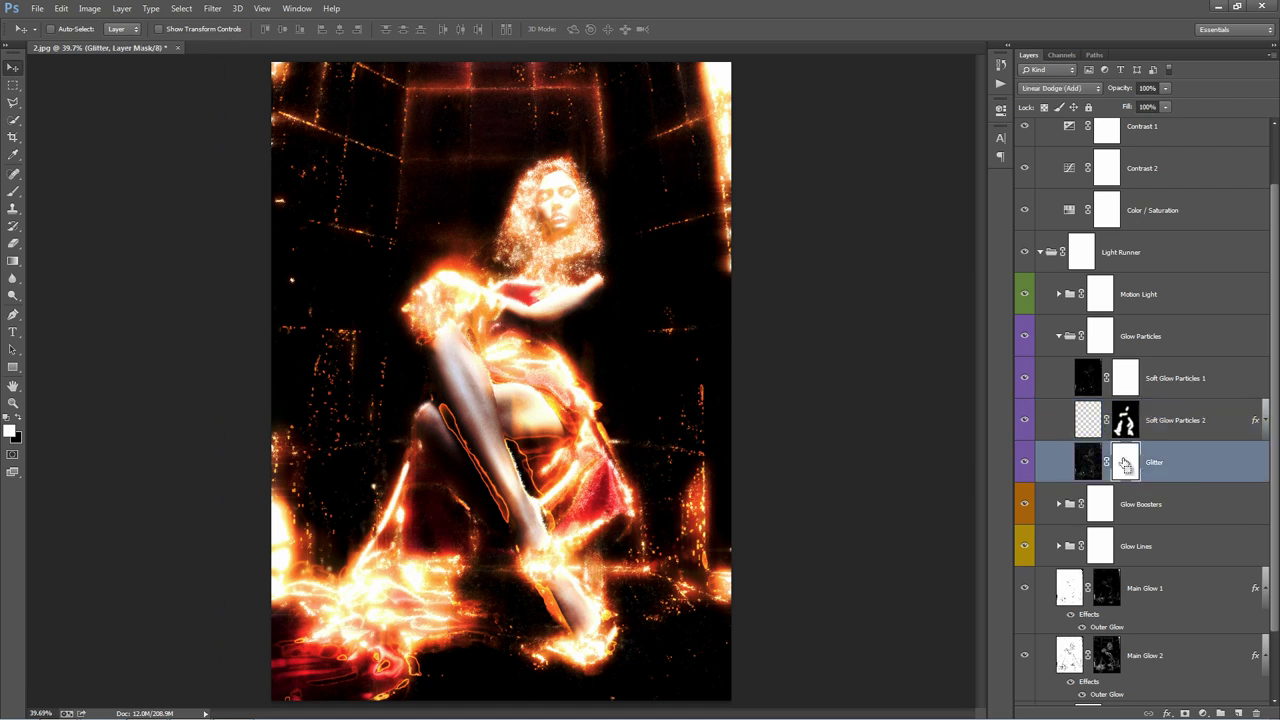
key(ctrl+i)
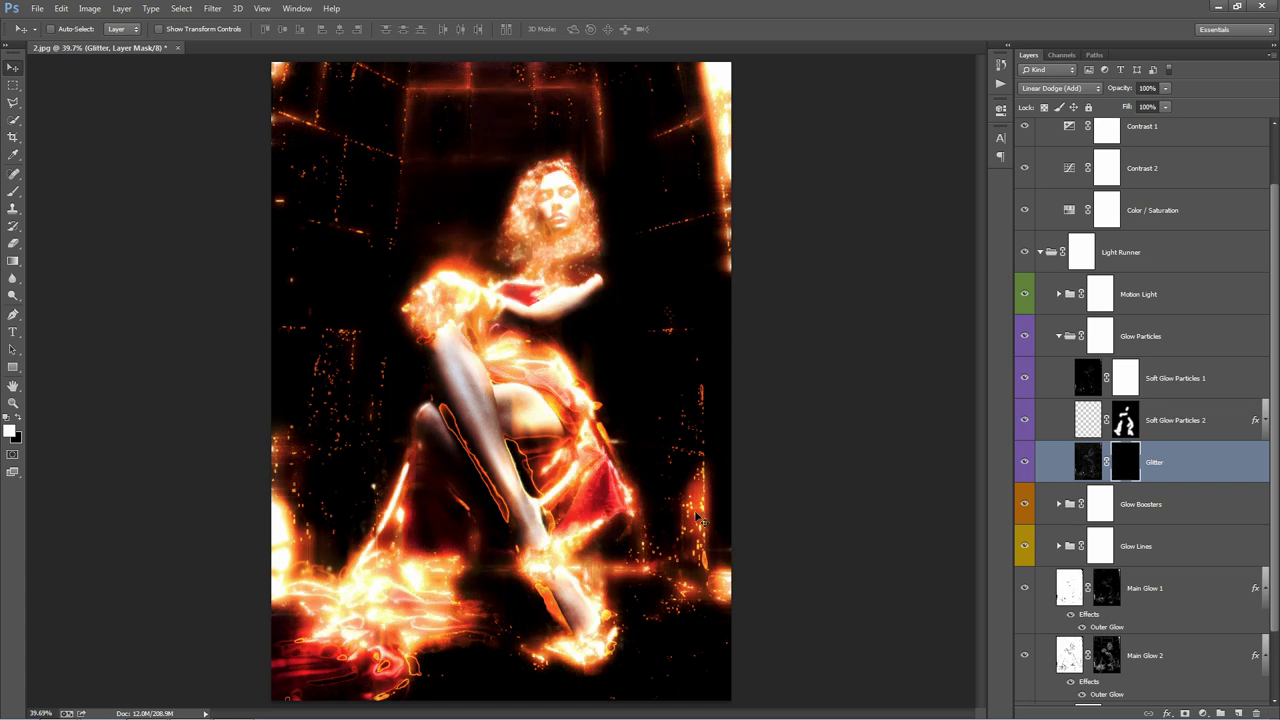
Paint white on the Glitter mask with the Brush over the floor fabric, glove, hair, dress and foot, and collapse the Glow Particles group.
key(b)
mouse_move(477, 586)
mouse_down()
mouse_move(380, 586)
mouse_move(403, 571)
mouse_move(447, 590)
mouse_up()
key(x)
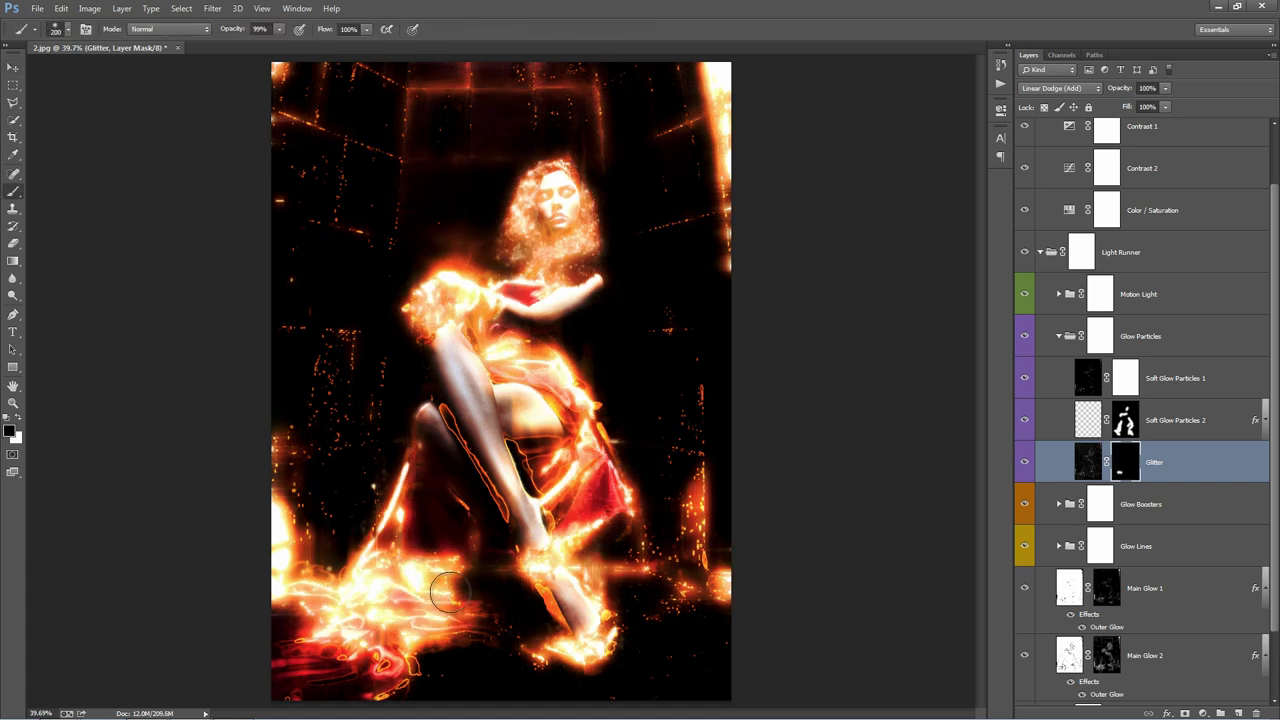
key(x)
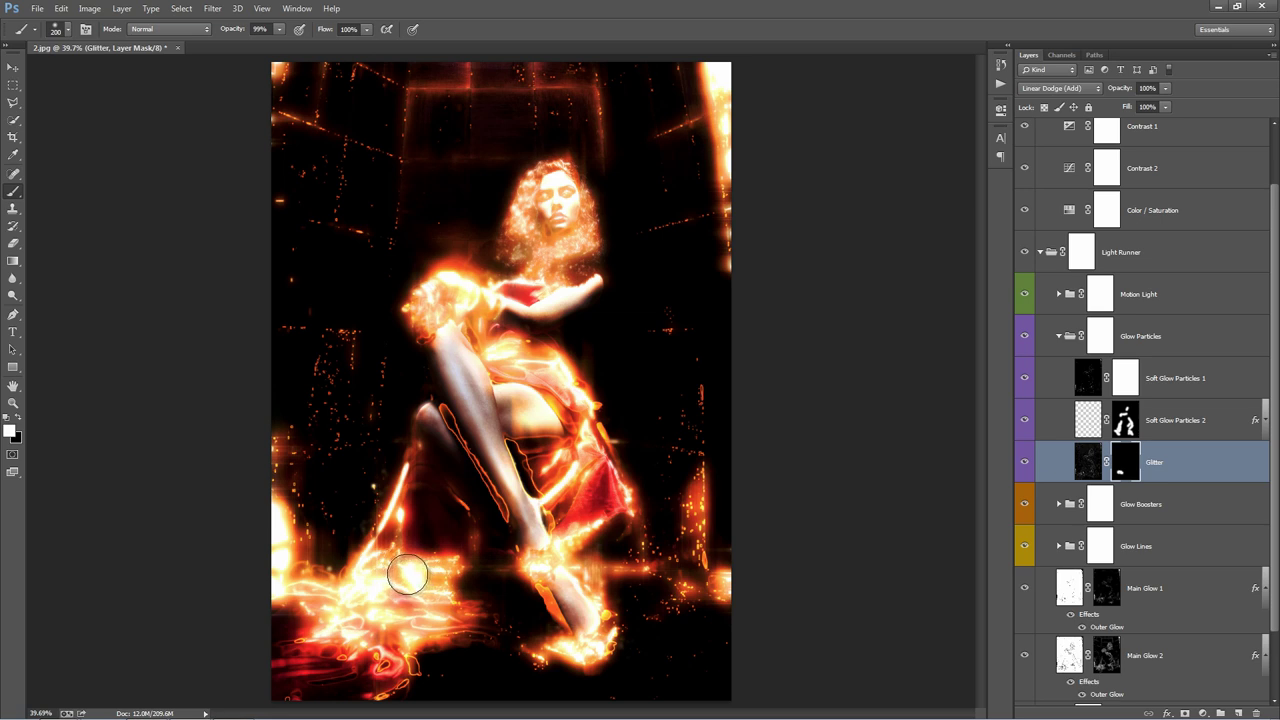
mouse_move(400, 571)
mouse_down()
mouse_move(423, 600)
mouse_move(385, 547)
mouse_move(329, 594)
mouse_move(395, 530)
mouse_move(362, 578)
mouse_up()
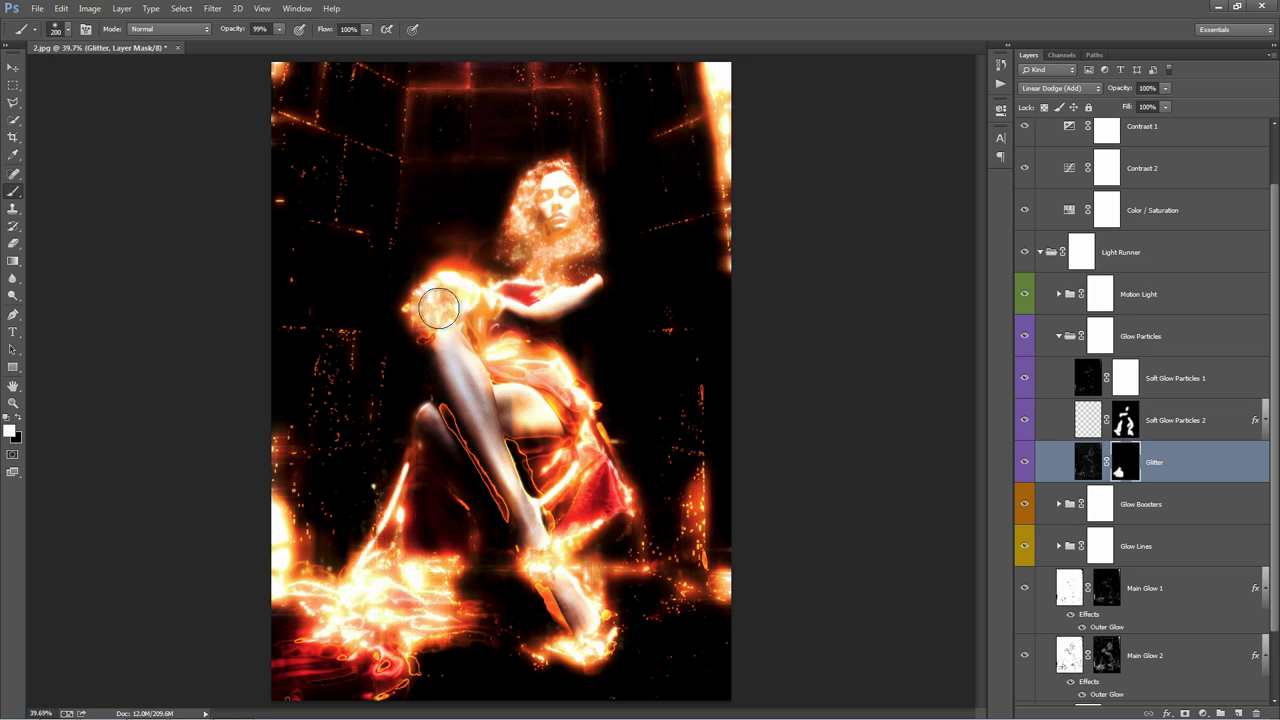
mouse_move(438, 309)
mouse_down()
mouse_move(410, 312)
mouse_move(425, 300)
mouse_up()
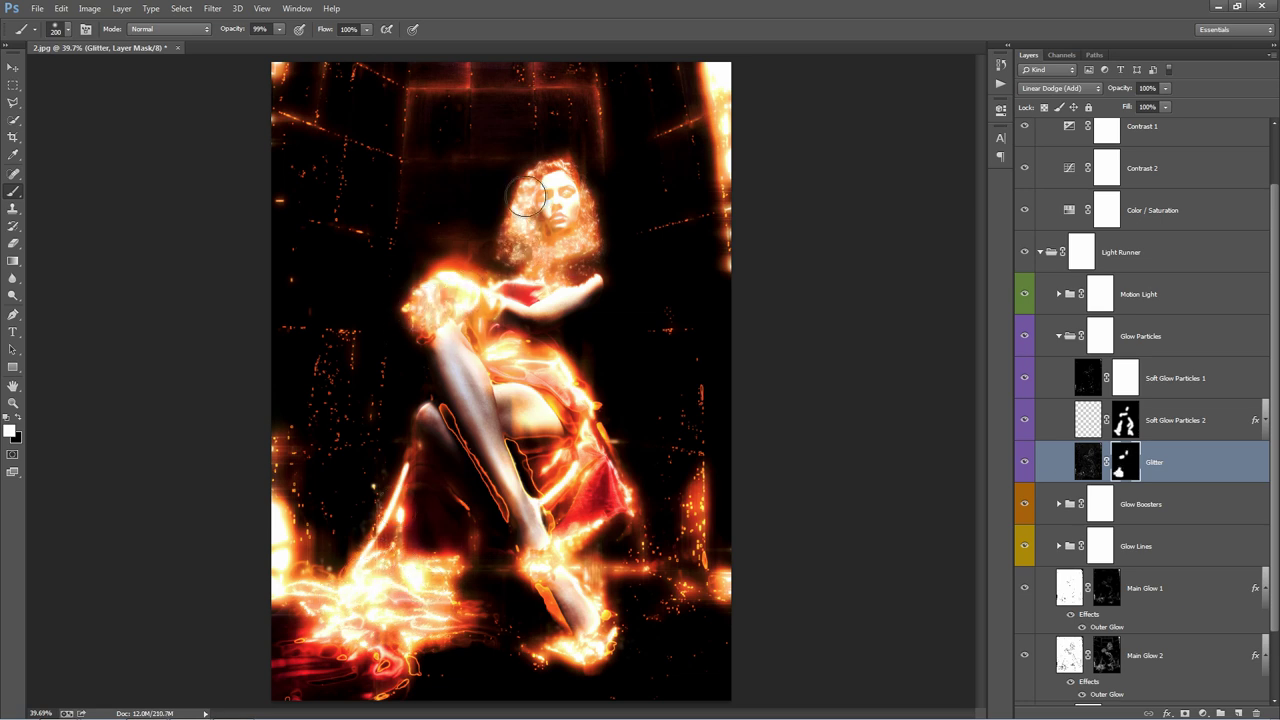
mouse_move(526, 197)
mouse_down()
mouse_move(586, 241)
mouse_move(597, 220)
mouse_move(606, 251)
mouse_up()
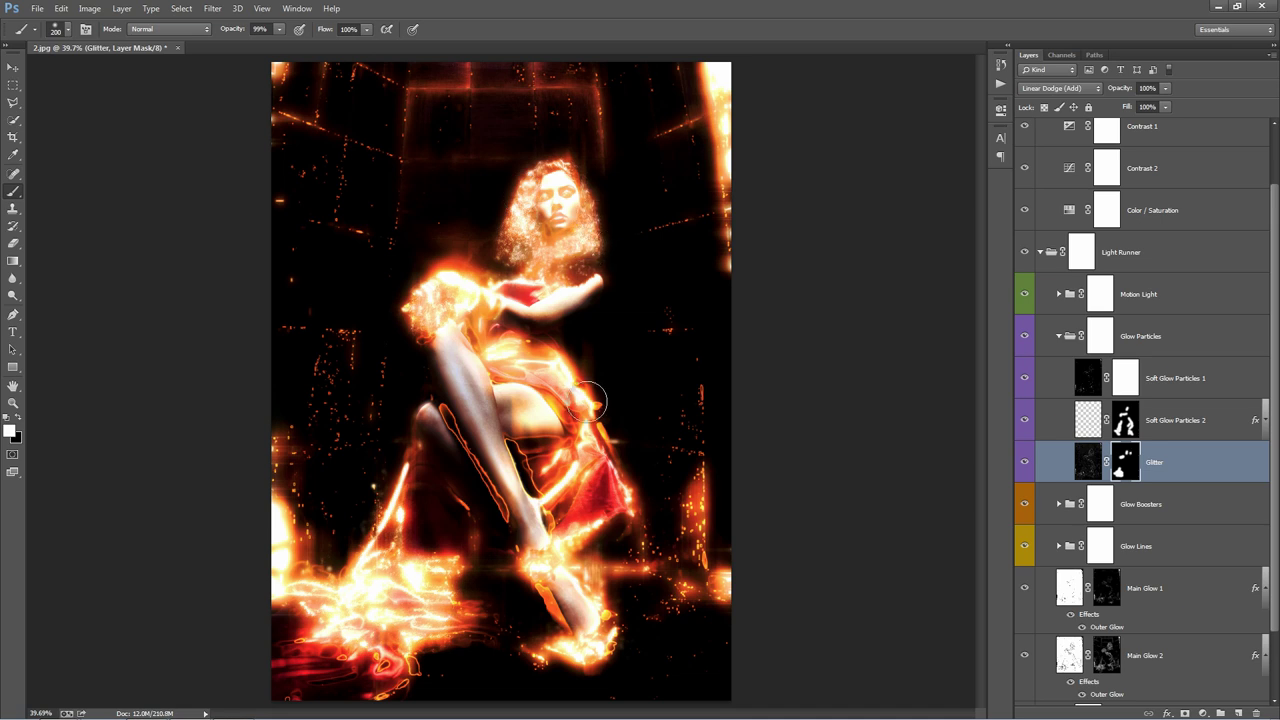
mouse_move(588, 403)
mouse_down()
mouse_move(612, 450)
mouse_move(600, 430)
mouse_move(605, 460)
mouse_move(588, 445)
mouse_up()
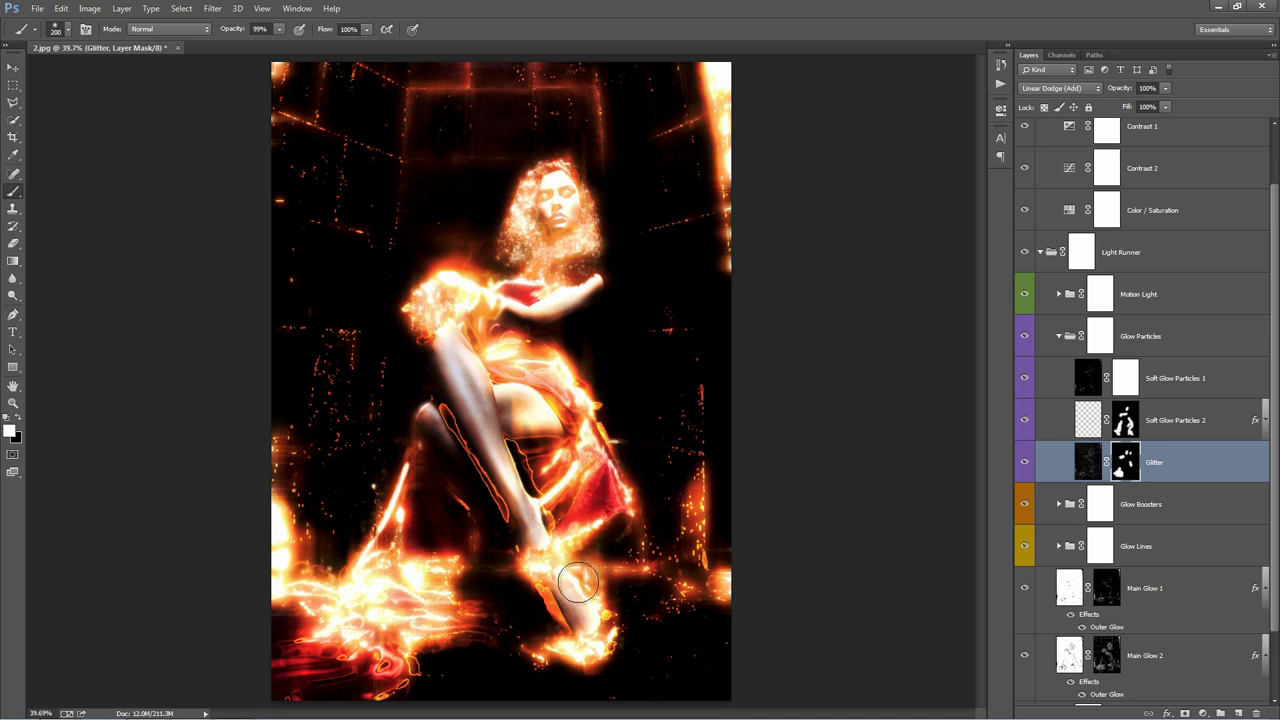
mouse_move(578, 581)
mouse_down()
mouse_move(597, 524)
mouse_move(572, 533)
mouse_move(605, 646)
mouse_move(564, 648)
mouse_move(440, 610)
mouse_up()
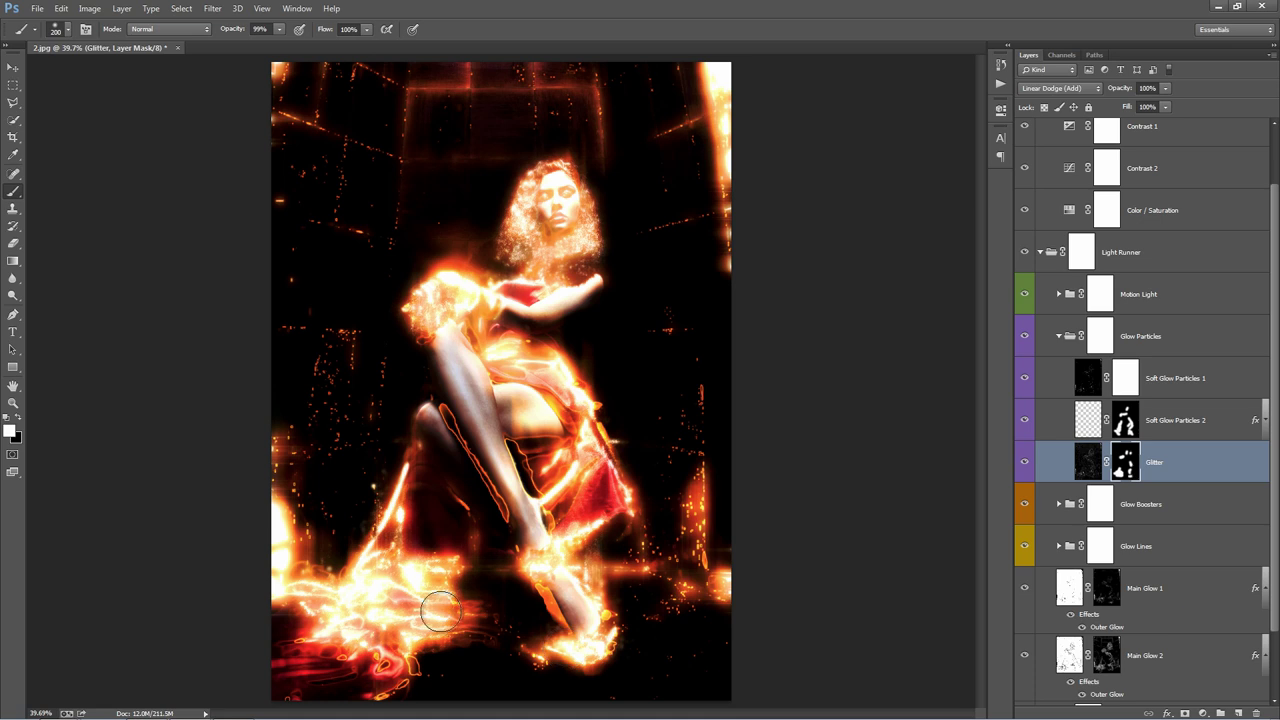
click(1072, 336)
click(1059, 336)
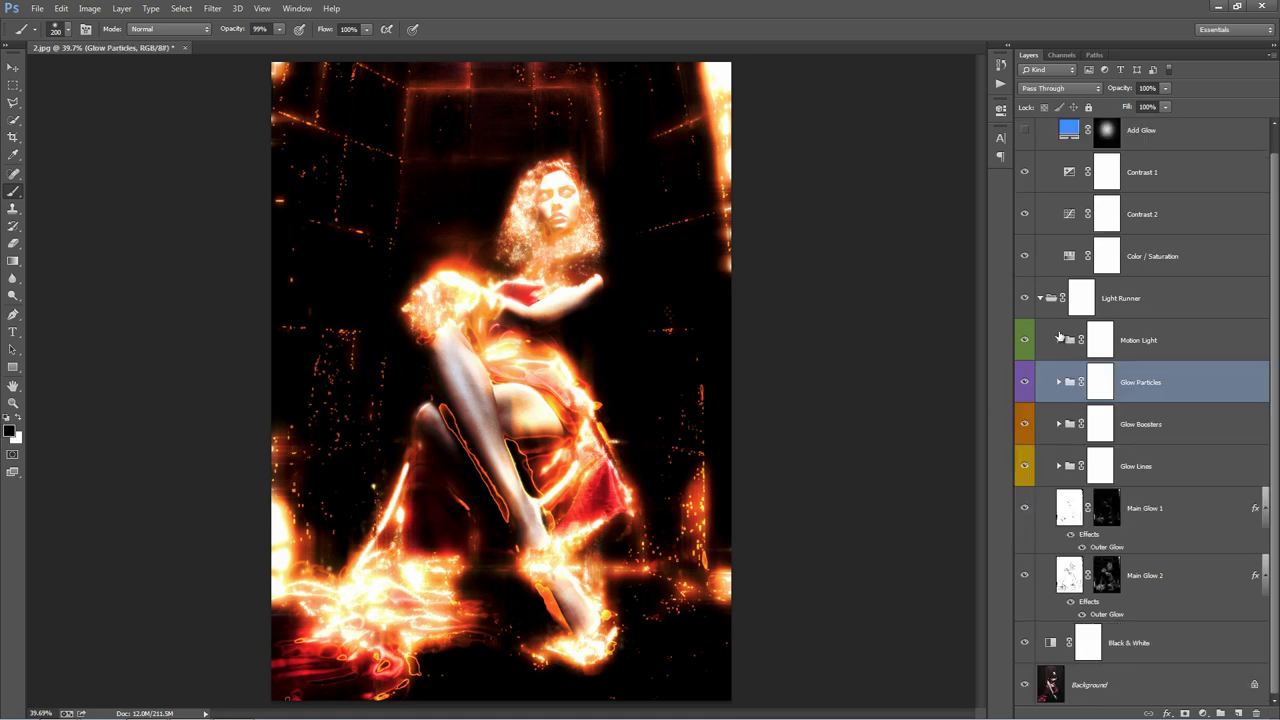
Compare the image with and without the Motion Light group, and collapse the Light Runner group.
click(1045, 340)
click(1023, 341)
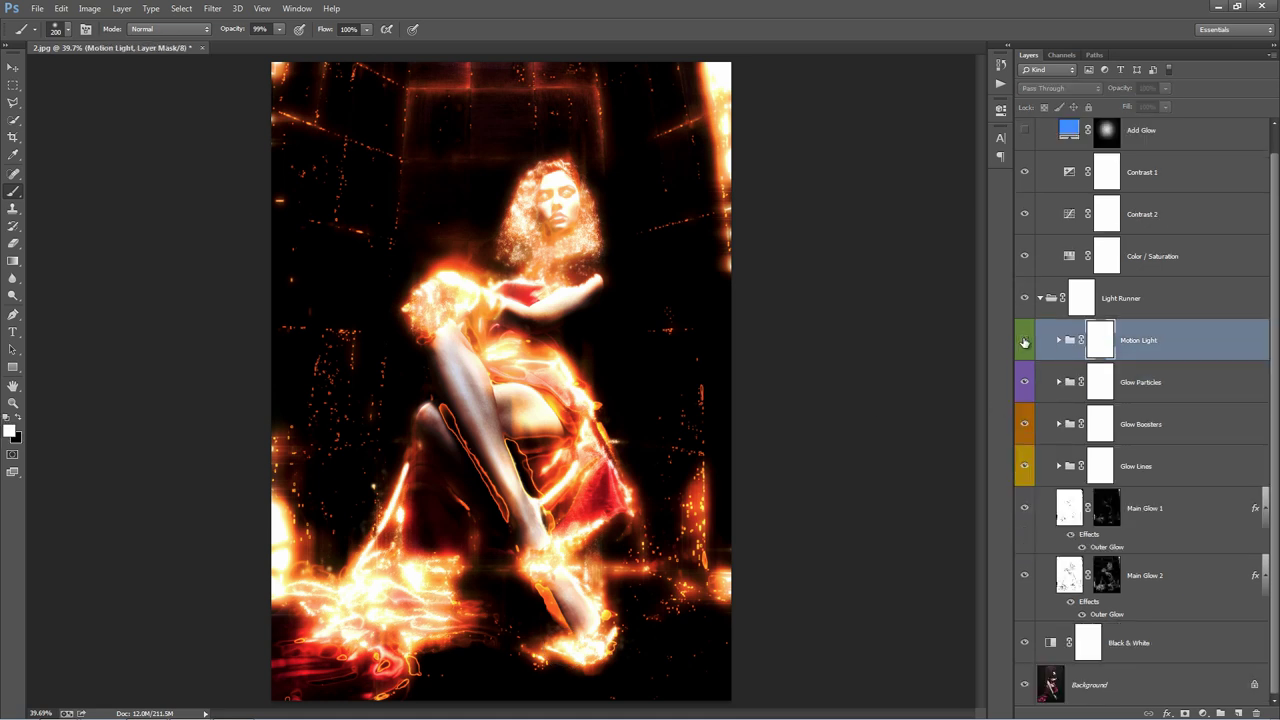
click(1024, 342)
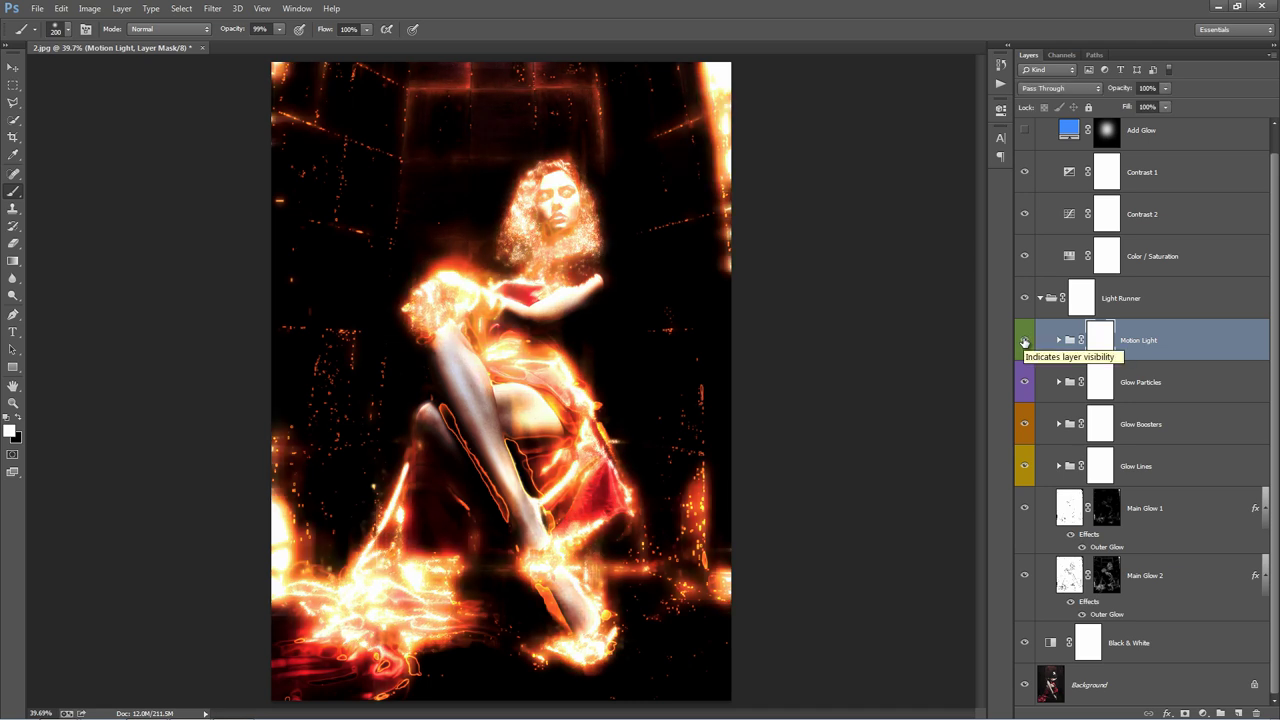
click(1192, 343)
click(1043, 300)
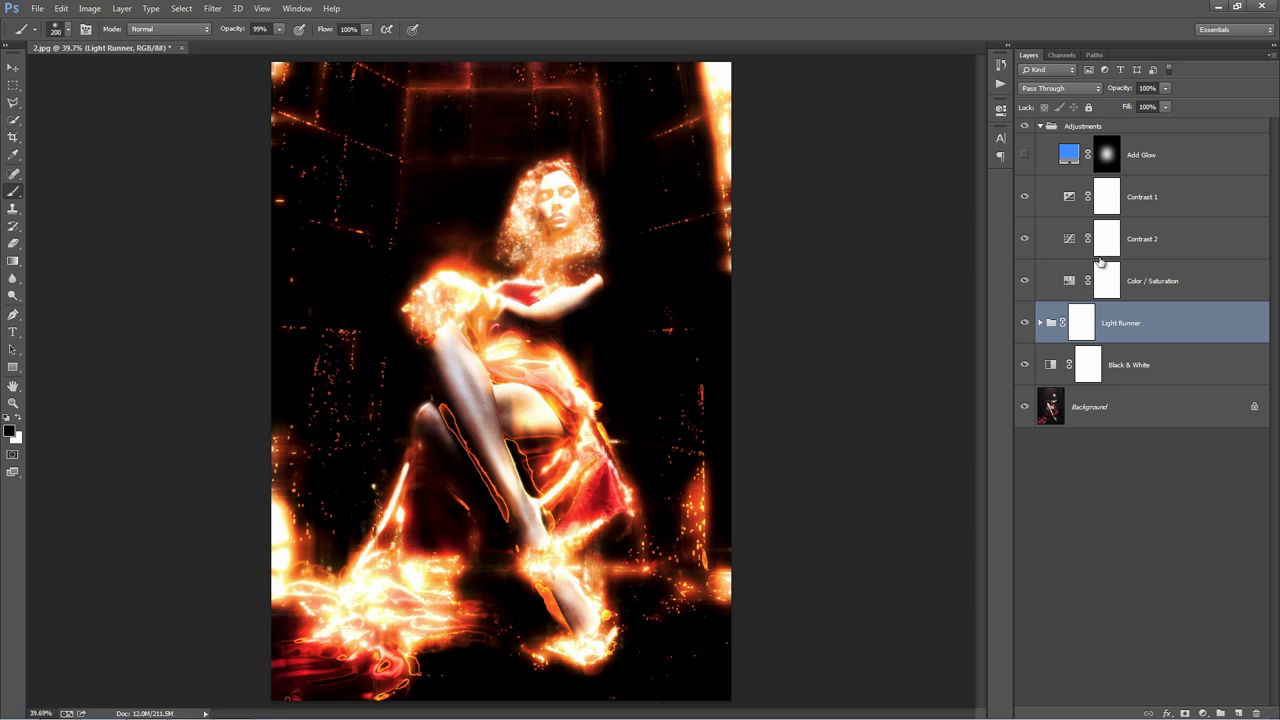
Preview the image without Contrast 2, and set the Contrast 1 exposure adjustment's Gamma Correction to 0.60.
click(1025, 239)
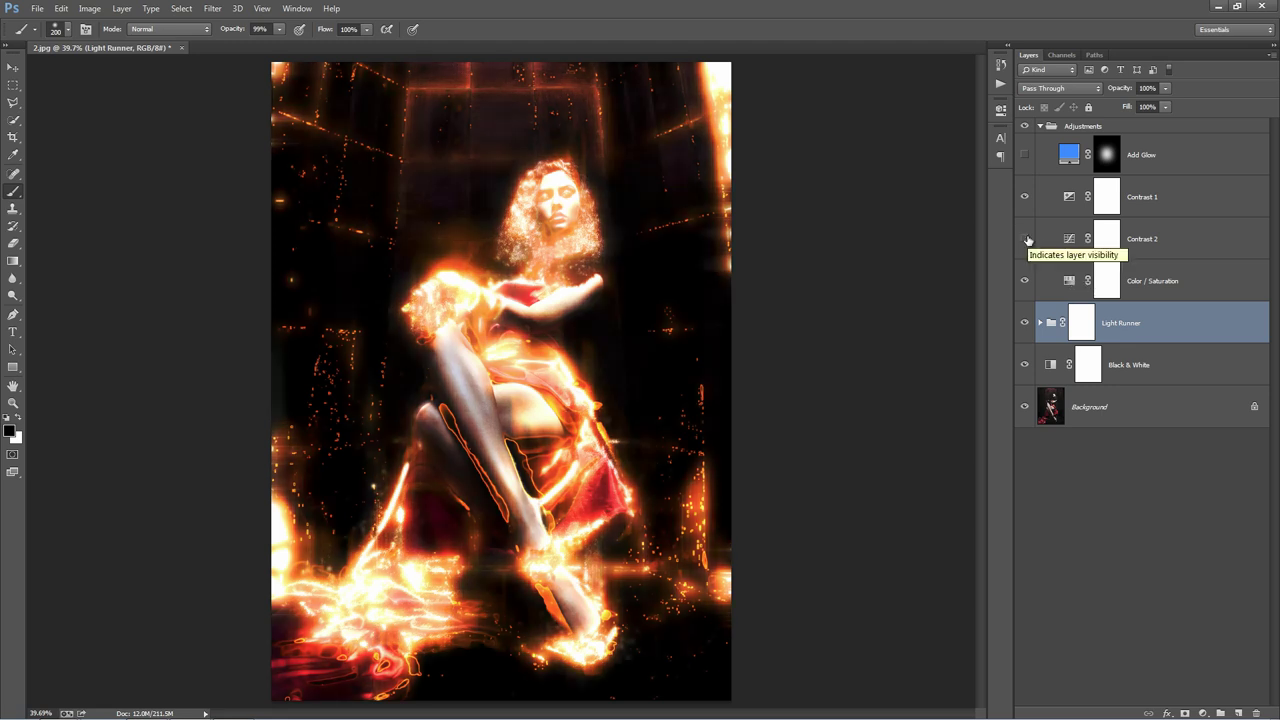
click(1168, 205)
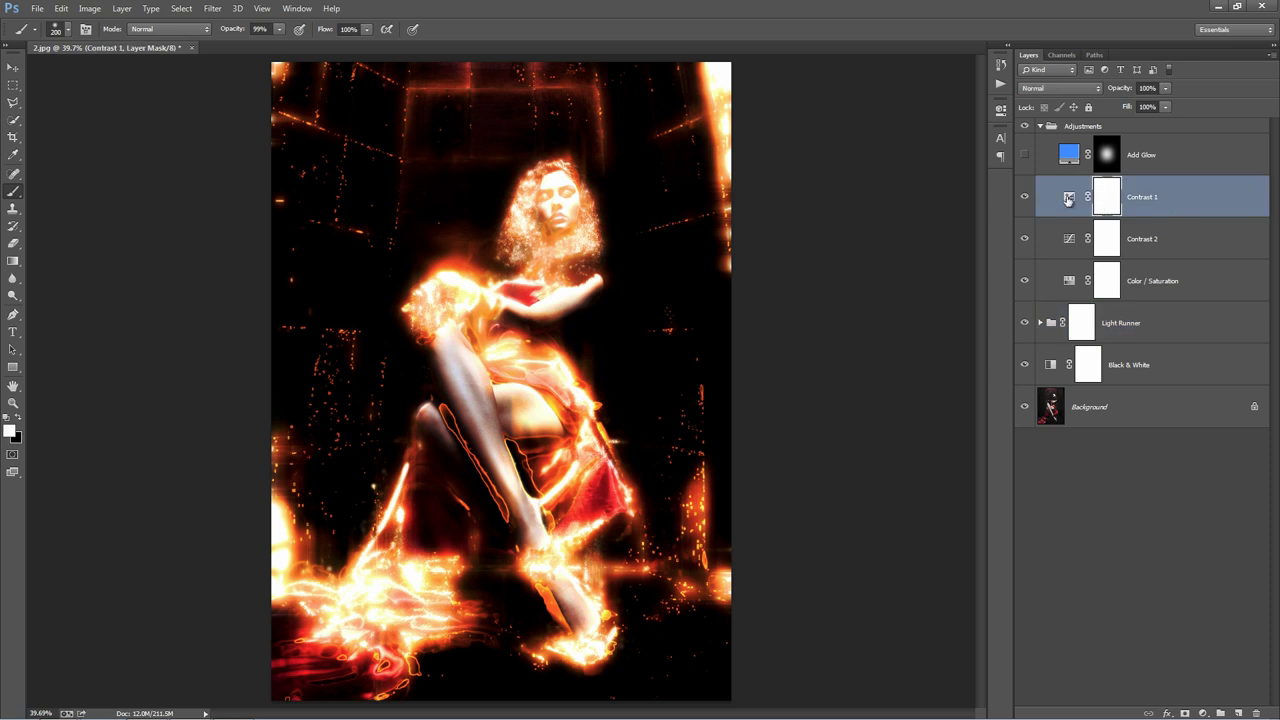
double_click(1069, 198)
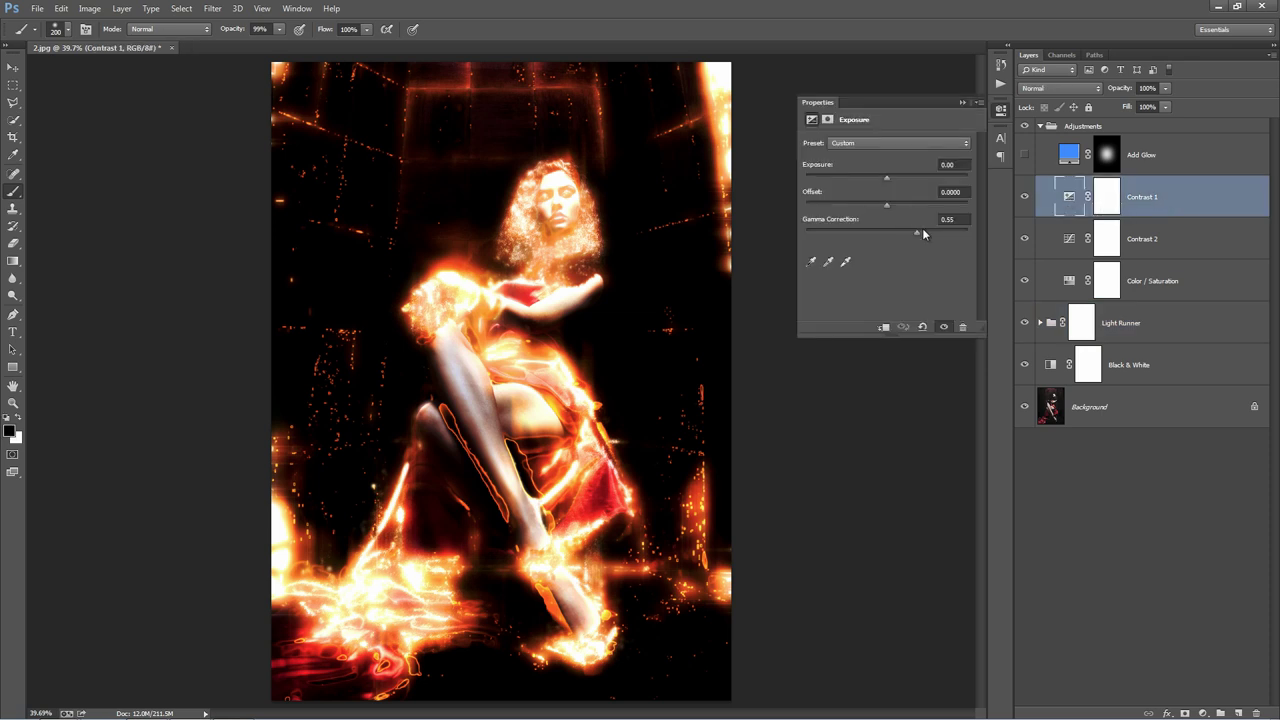
drag(914, 230, 912, 230)
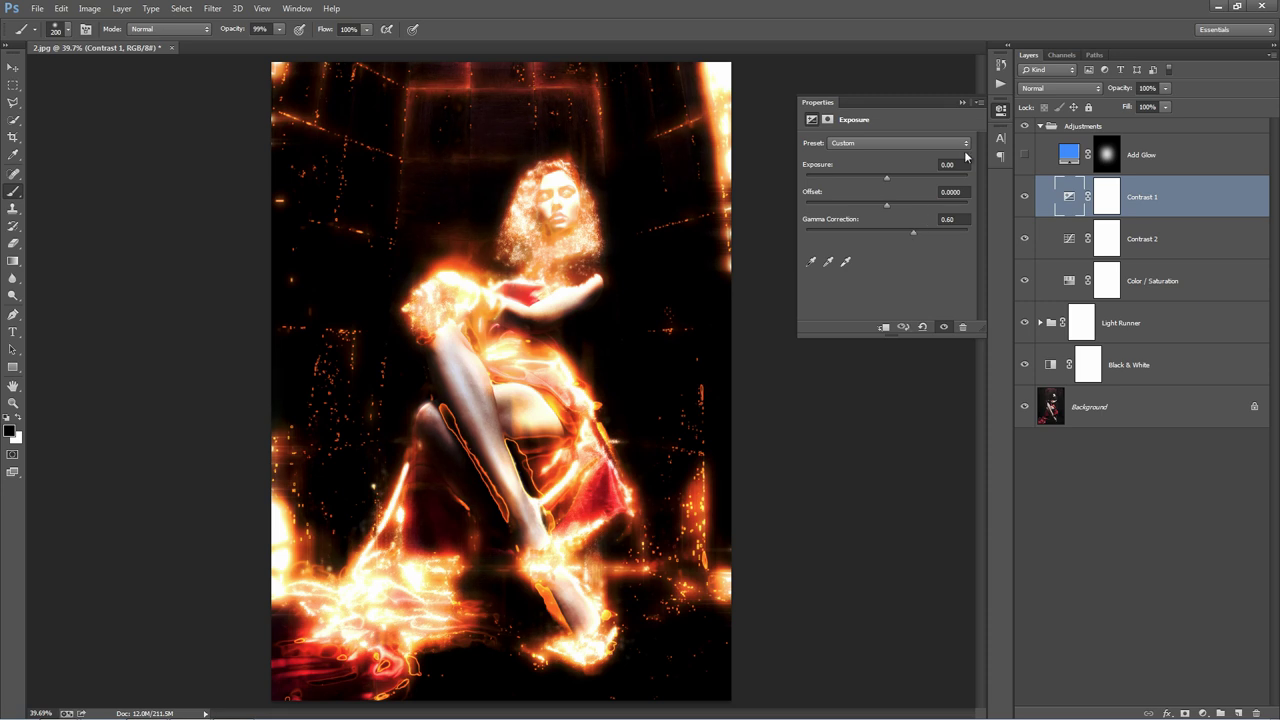
click(959, 102)
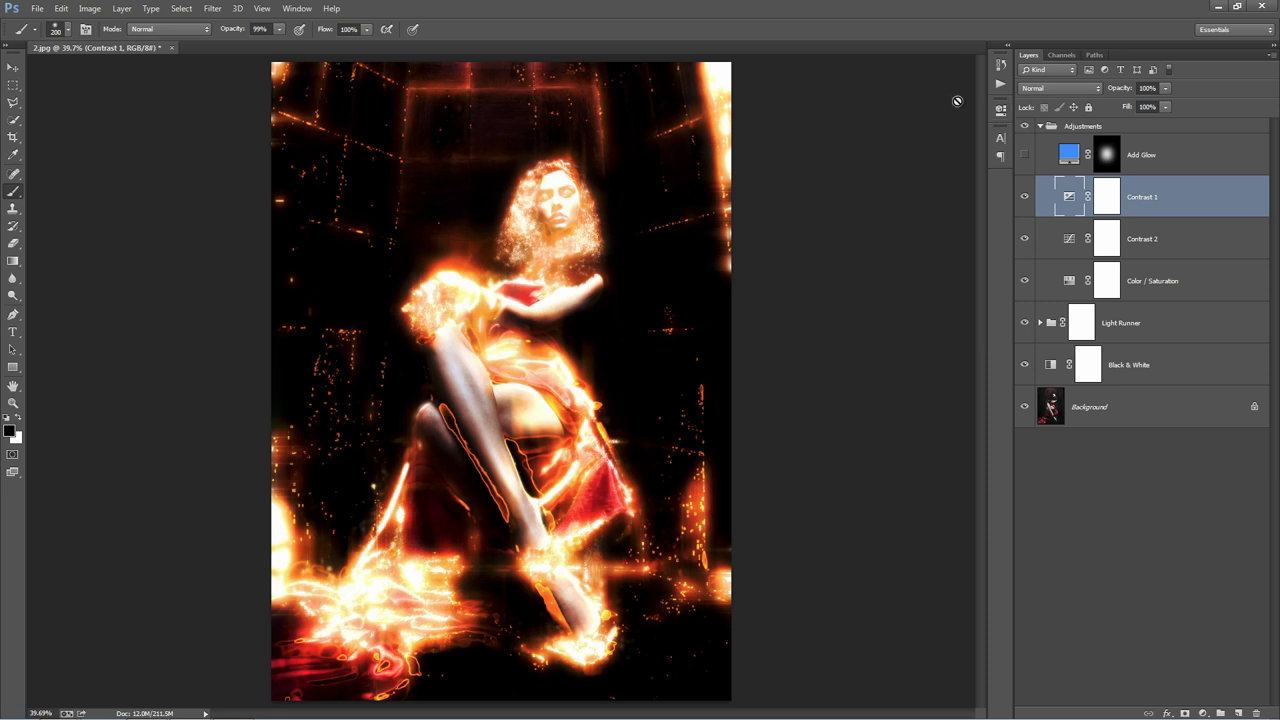
Make the Add Glow layer visible, change its fill color to orange ff5400 and set its opacity to 30%.
click(1025, 155)
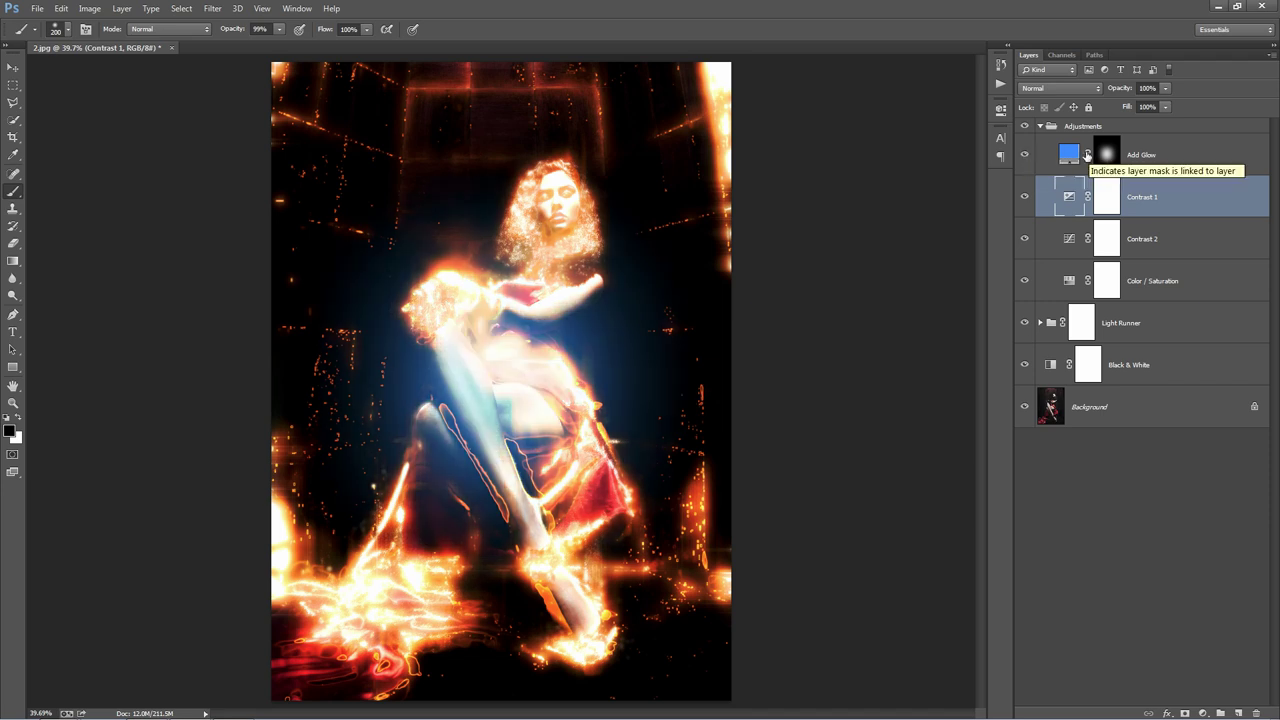
click(1070, 155)
double_click(1070, 155)
drag(1041, 308, 1040, 345)
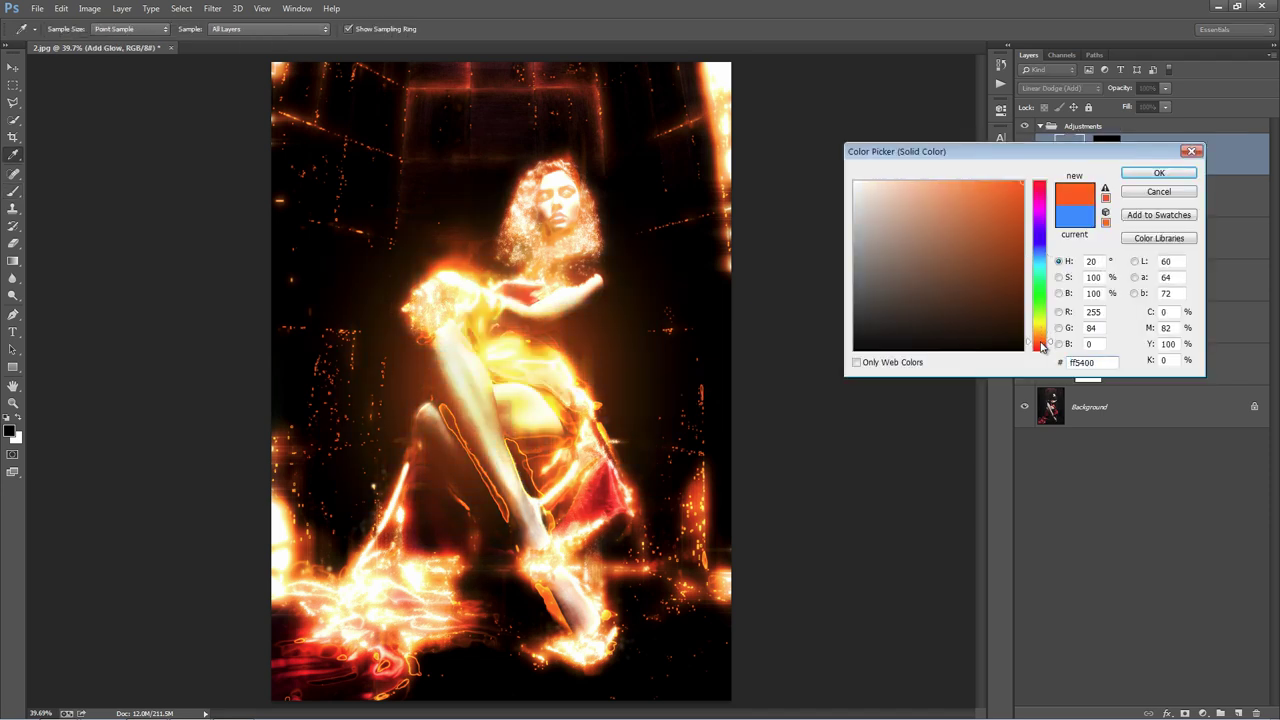
click(1158, 173)
key(b)
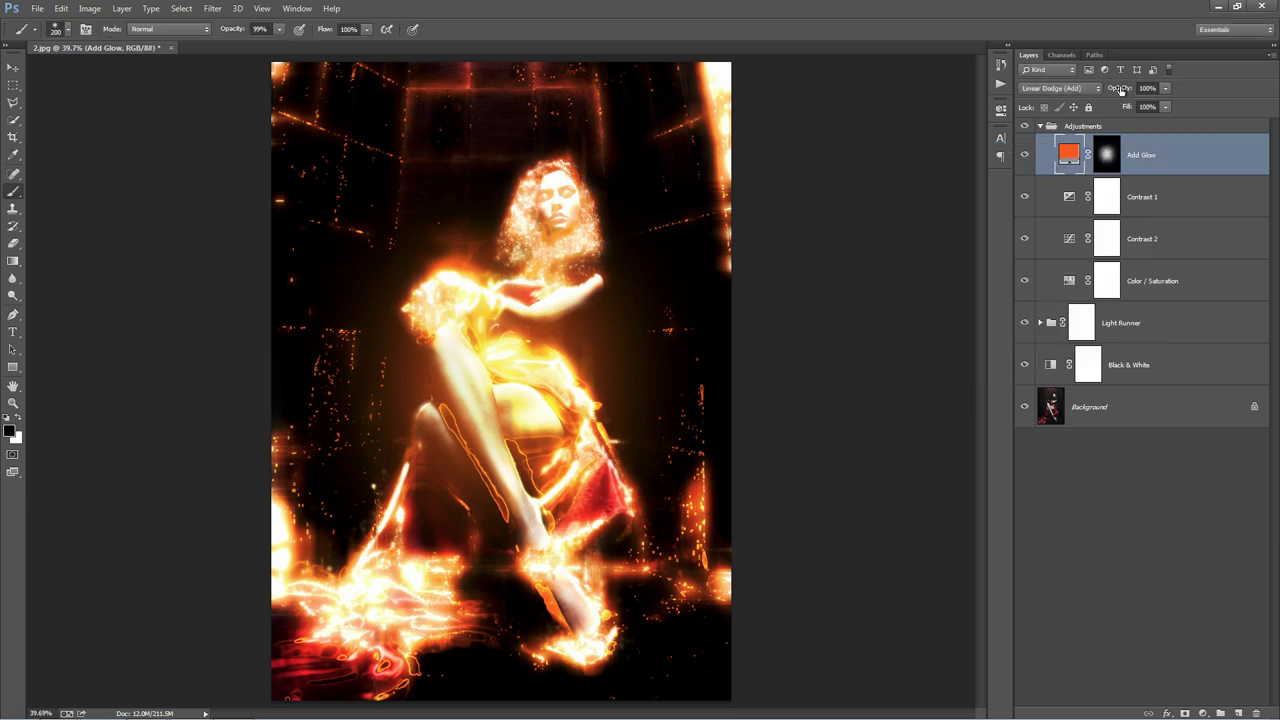
drag(1120, 90, 432, 138)
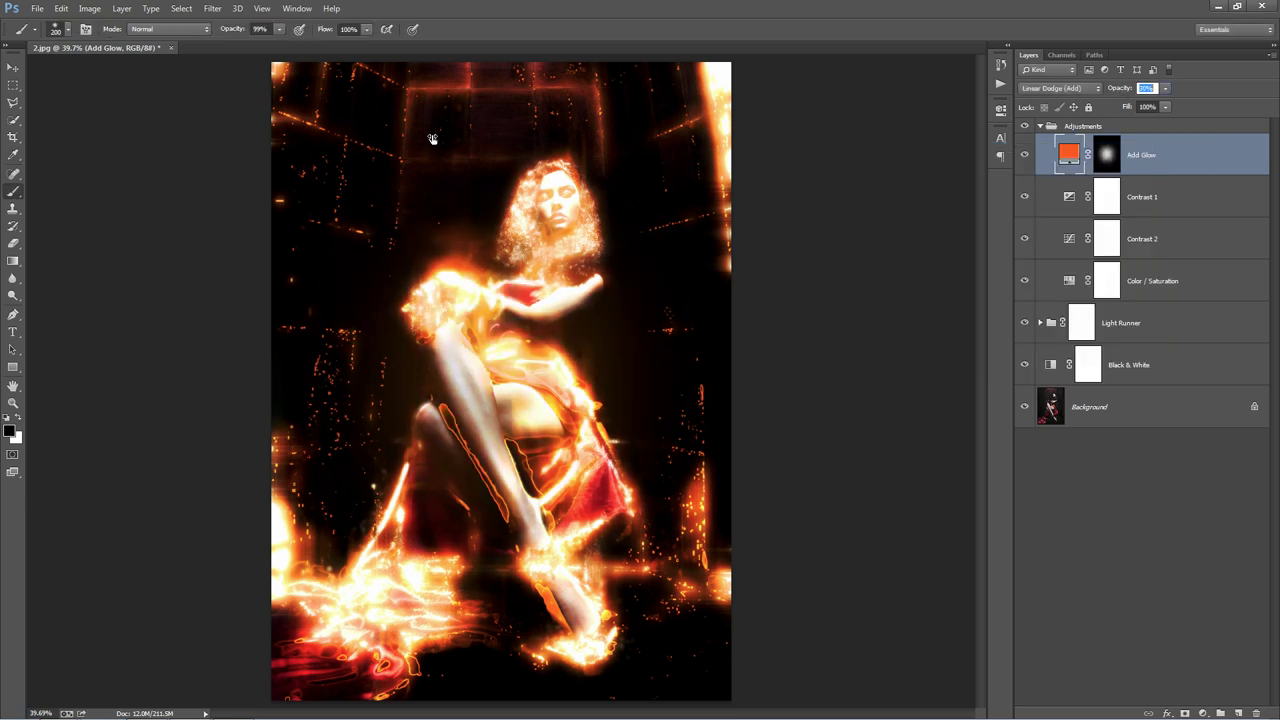
Duplicate the Add Glow layer, move the copy's glow over the fabric at the photo's lower left, and collapse the Adjustments group.
drag(1194, 168, 1194, 177)
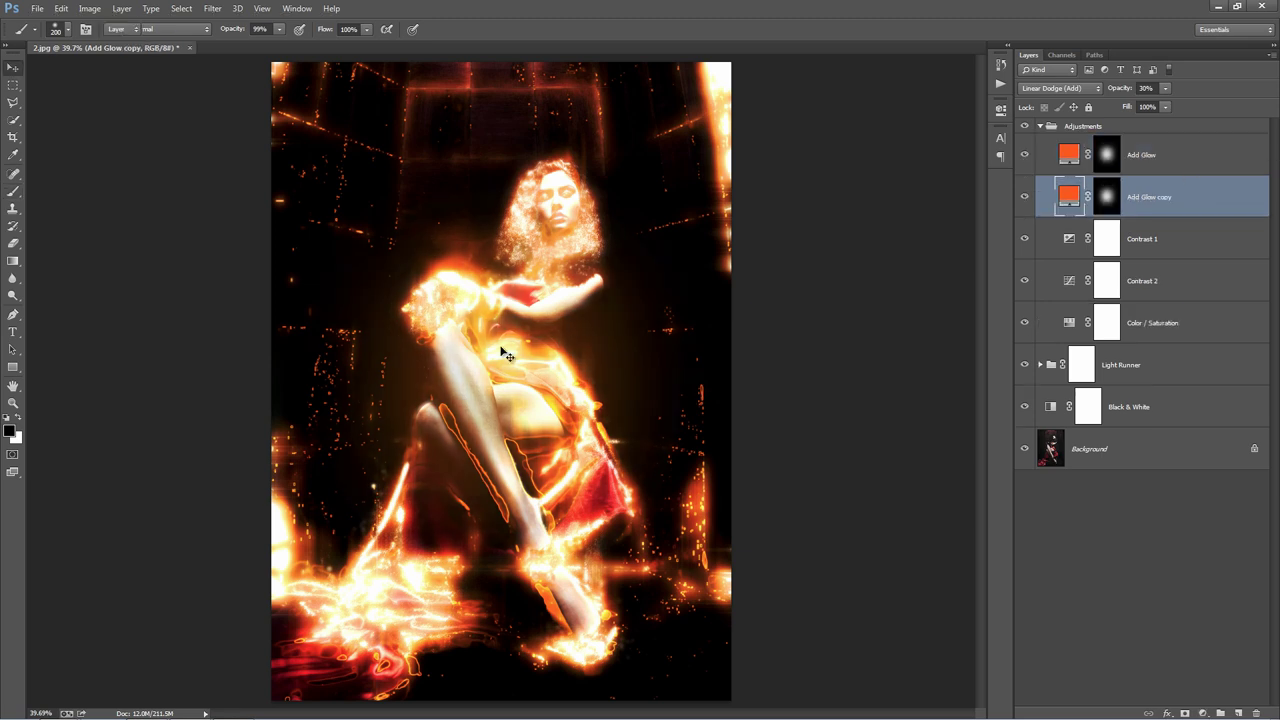
key(v)
drag(518, 338, 332, 574)
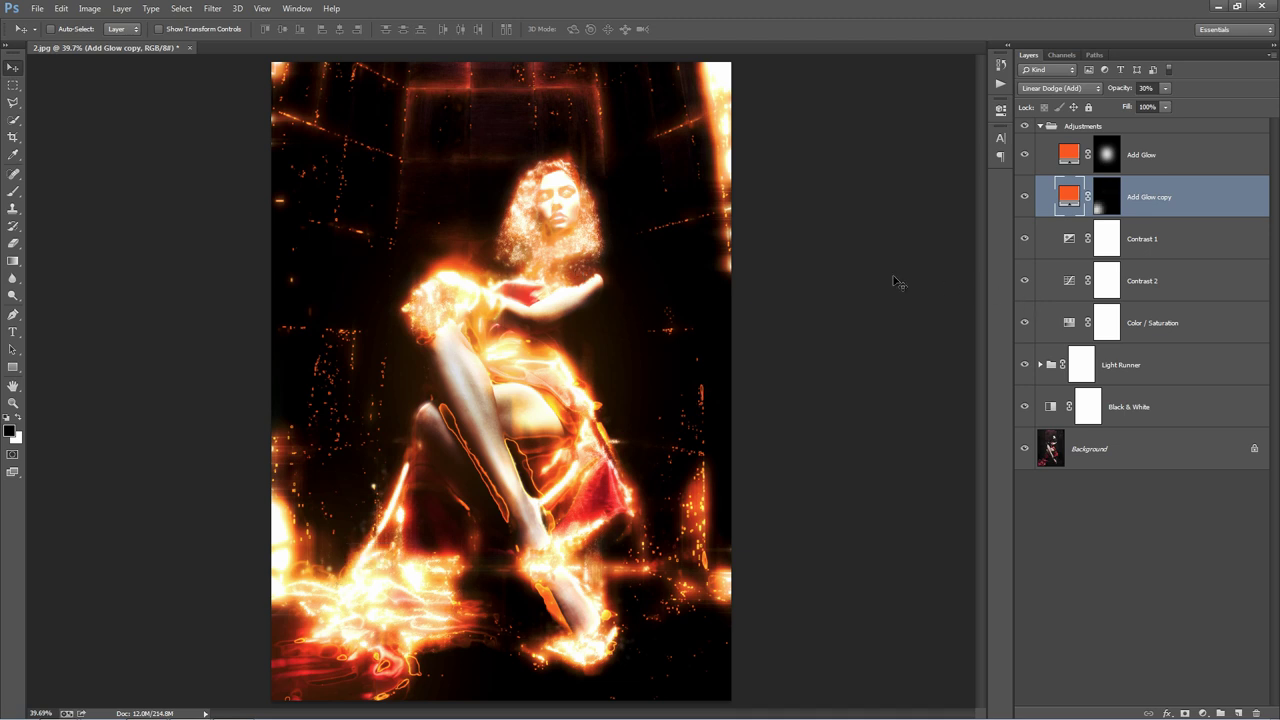
click(1041, 127)
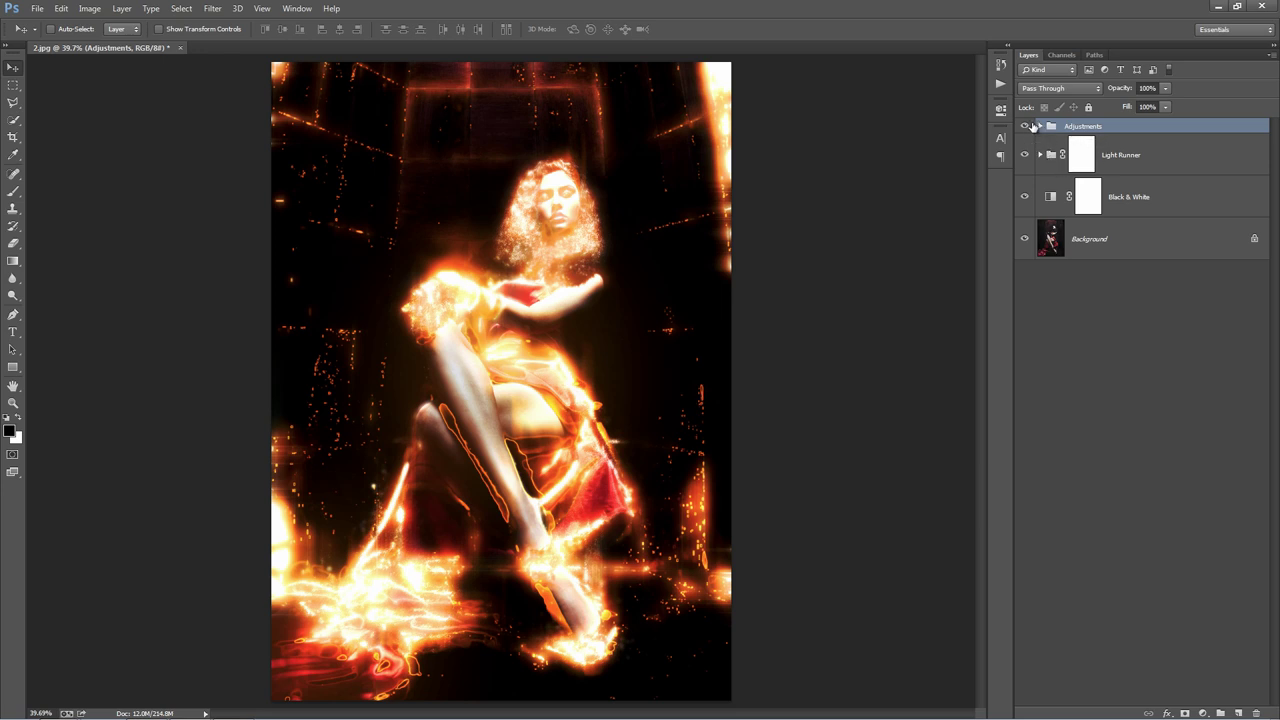
Compare the photo with and without the Adjustments and Light Runner groups, leaving both visible.
drag(1024, 126, 1019, 190)
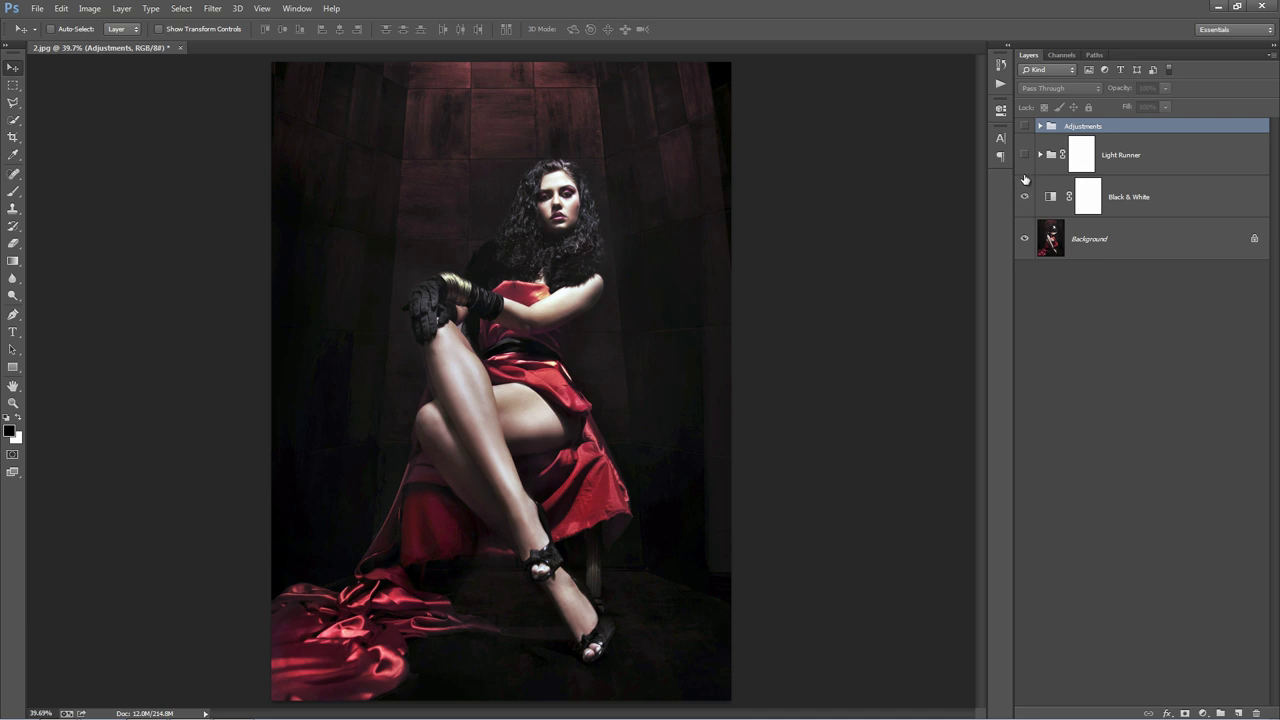
drag(1024, 155, 1025, 128)
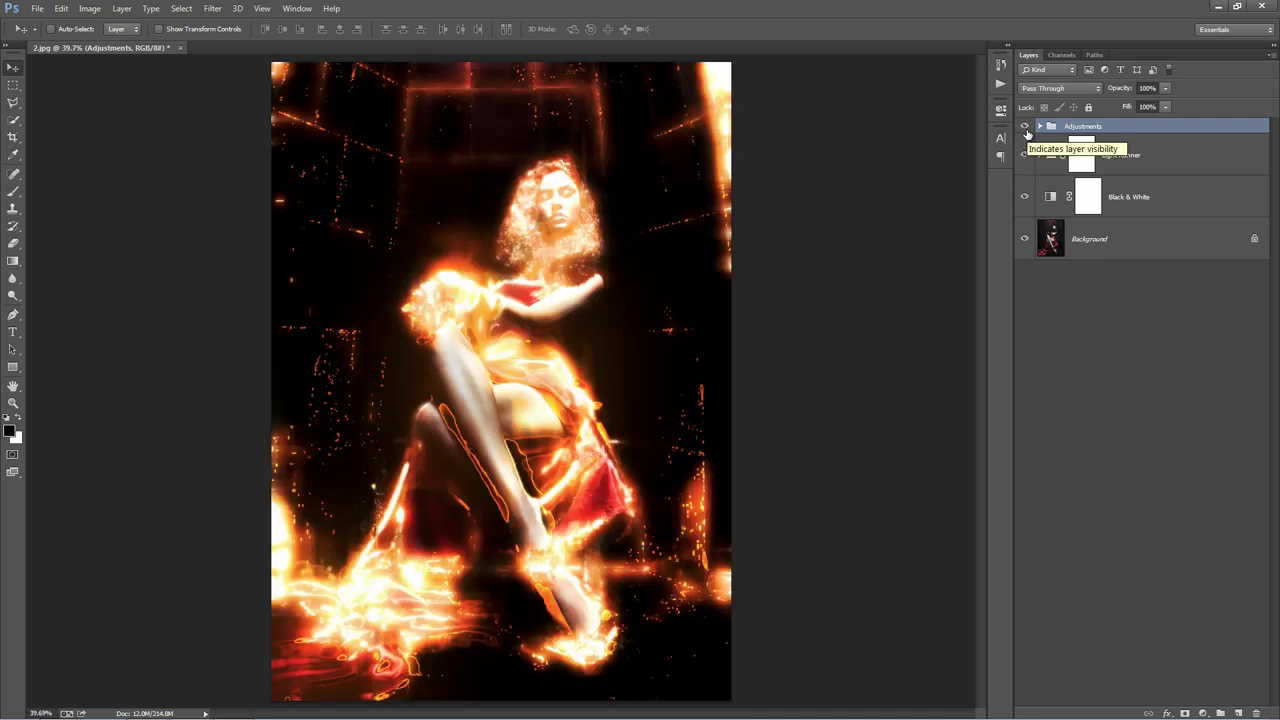
click(1025, 130)
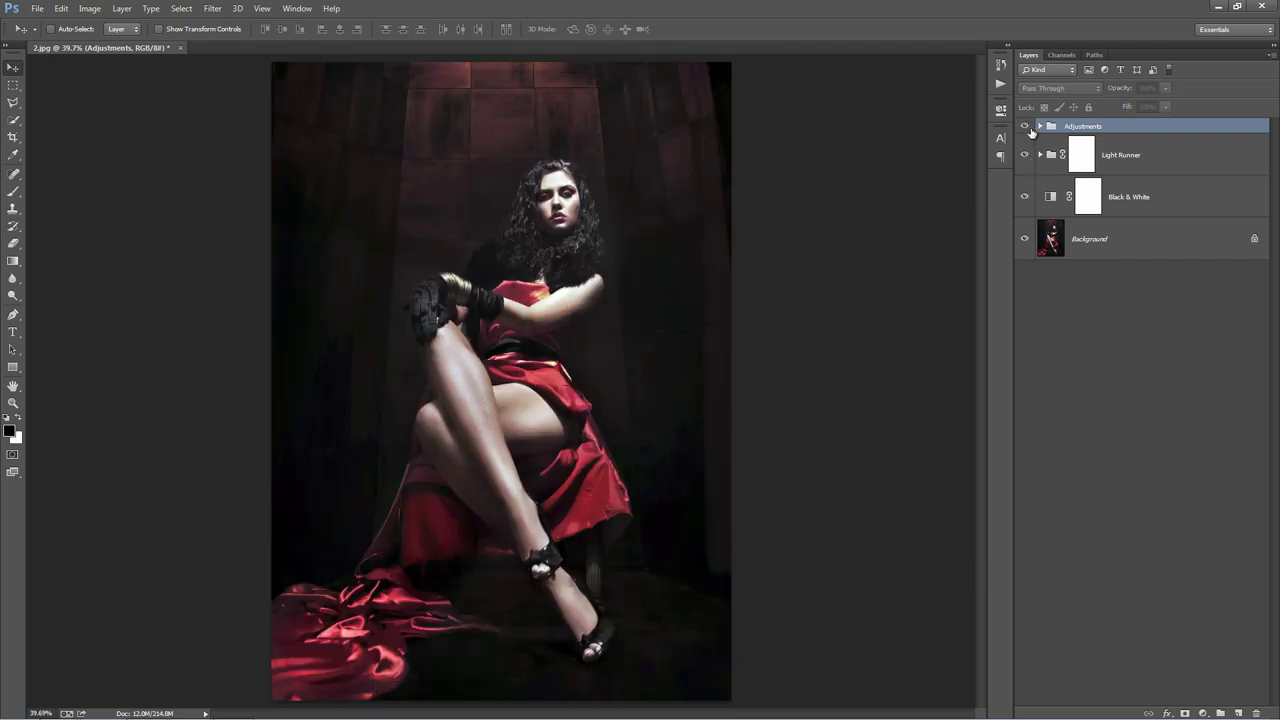
click(1025, 130)
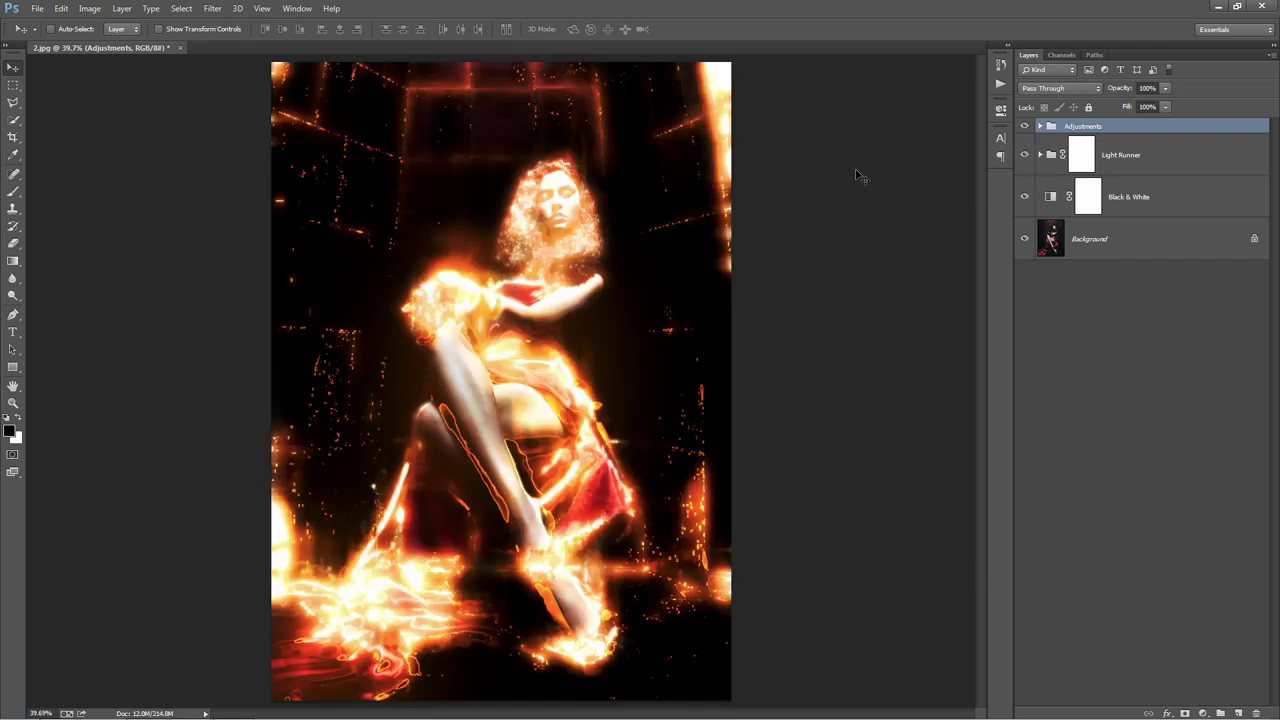